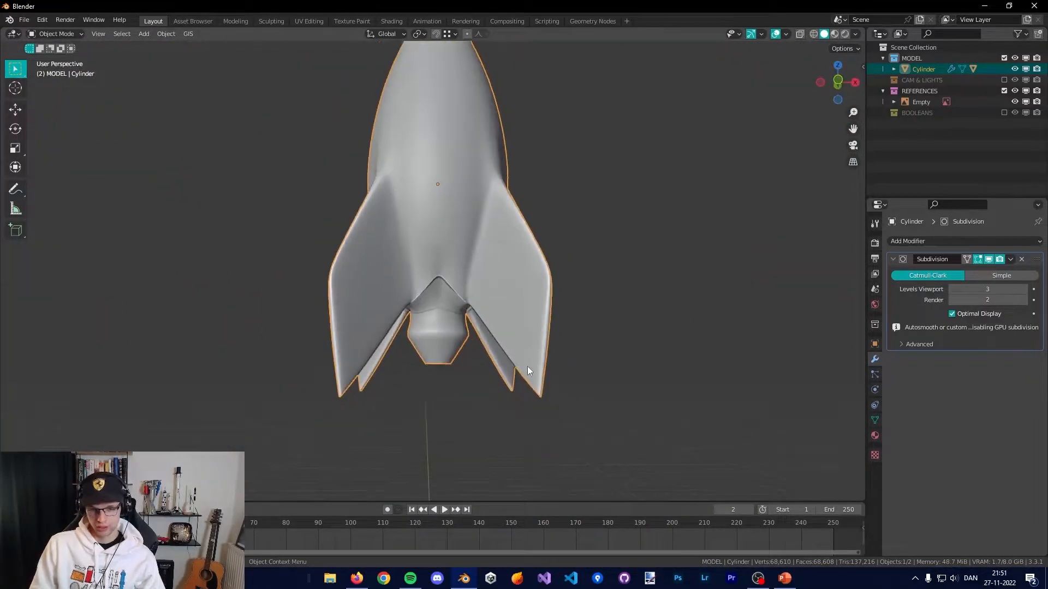
Examine the rocket's fins, engine nozzle, hull and porthole area from the front and from several angles.
key("KP_1")
scroll(518, 328, "down", 3)
scroll(516, 315, "up", 3)
mouse_move(512, 290)
middle_mouse_down()
mouse_move(482, 257)
mouse_move(420, 272)
mouse_move(432, 235)
mouse_move(470, 250)
middle_mouse_up()
scroll(480, 256, "down", 4)
scroll(489, 319, "up", 4)
mouse_move(489, 322)
middle_mouse_down()
mouse_move(504, 249)
mouse_move(566, 280)
middle_mouse_up()
scroll(510, 264, "up", 6)
key("KP_1")
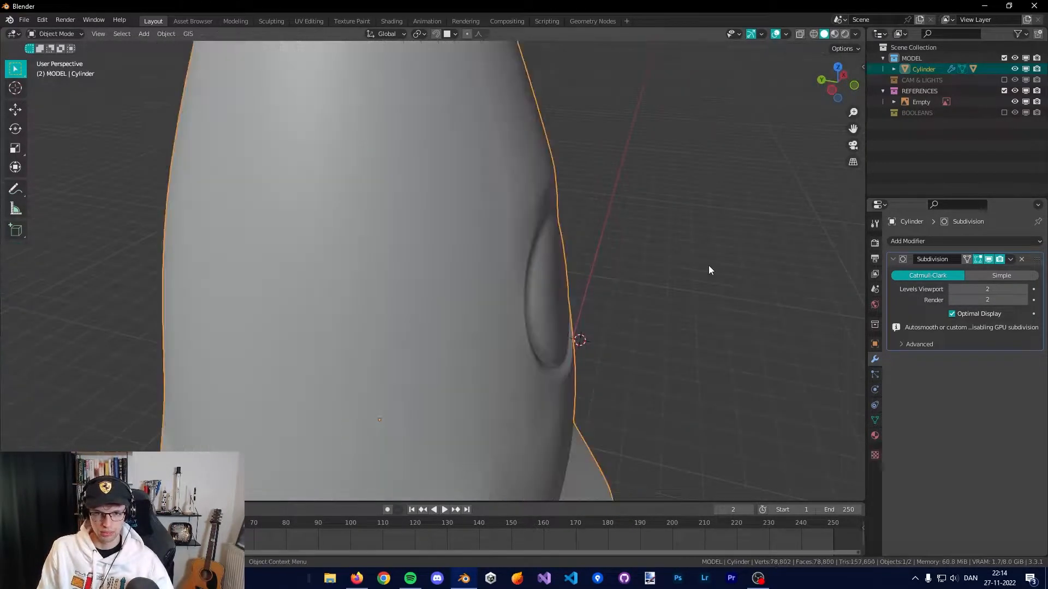
middle_click_drag(708, 268, 622, 247)
Compare the selected front hull faces with the reference porthole, duplicate them in place and shape them into a circle using LoopTools Circle.
key("Tab")
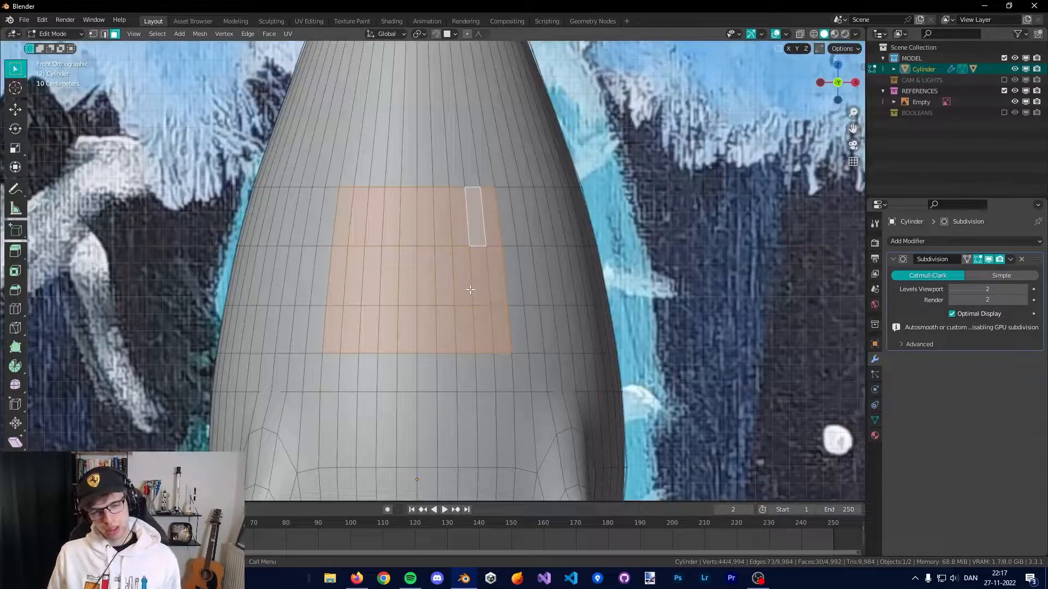
key("alt+z")
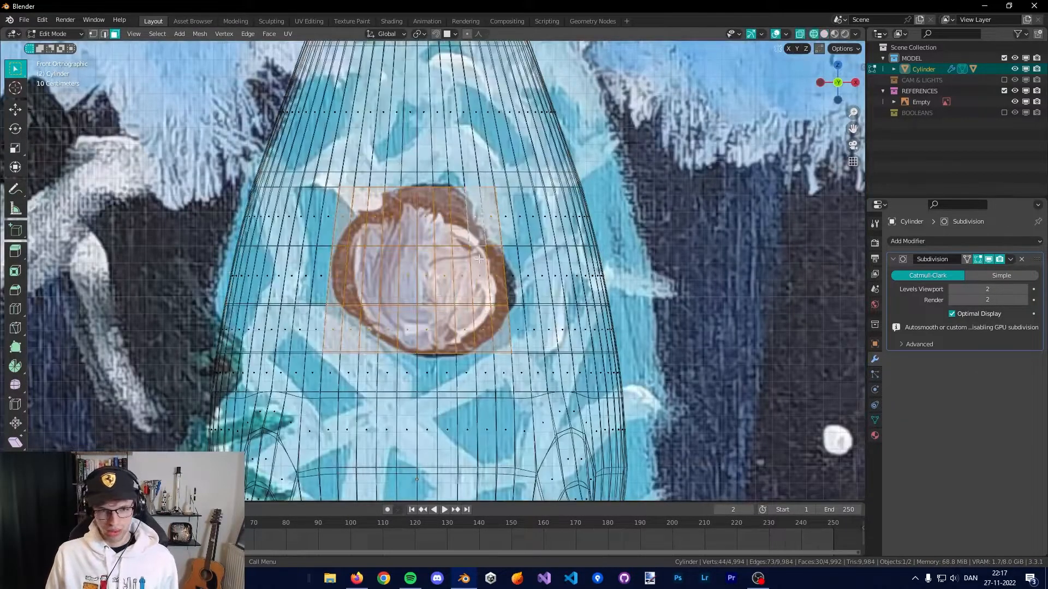
key("alt+z")
scroll(533, 272, "up", 2)
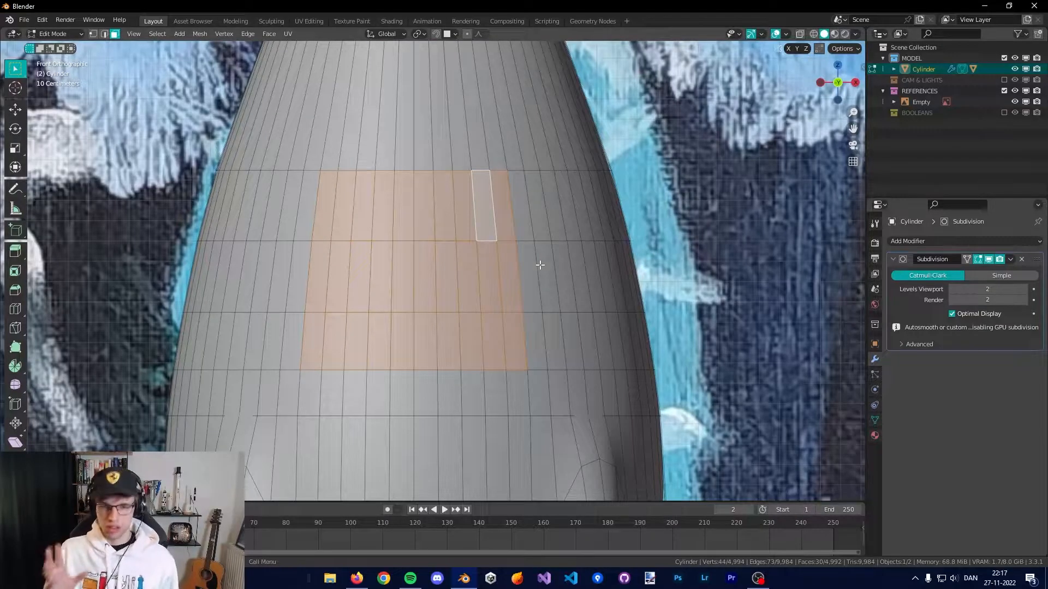
middle_click_drag(557, 250, 574, 286)
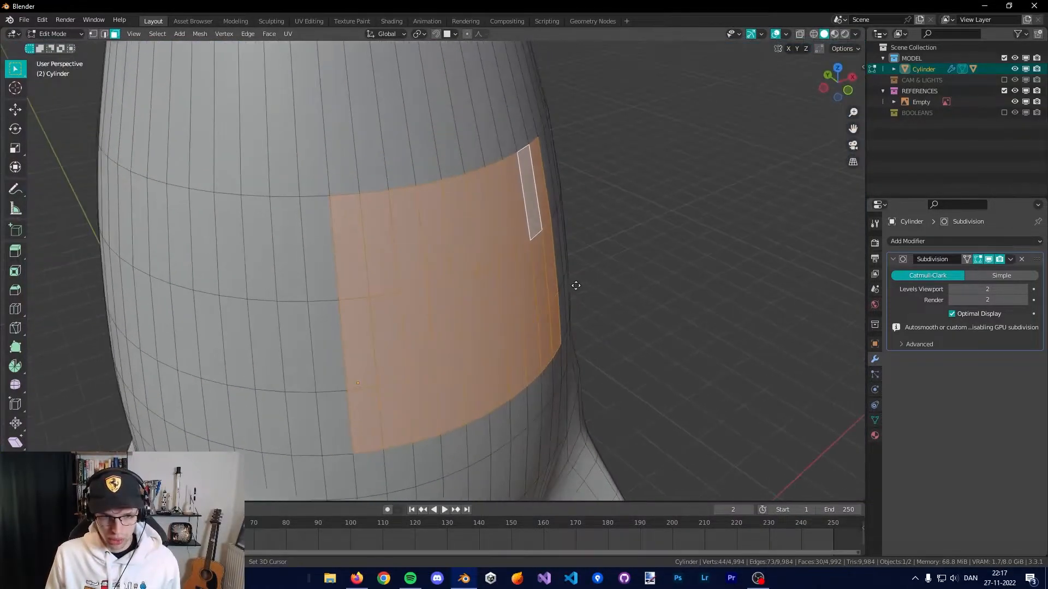
key("shift+d")
right_click(580, 285)
right_click(579, 285)
mouse_move(580, 226)
left_click(647, 236)
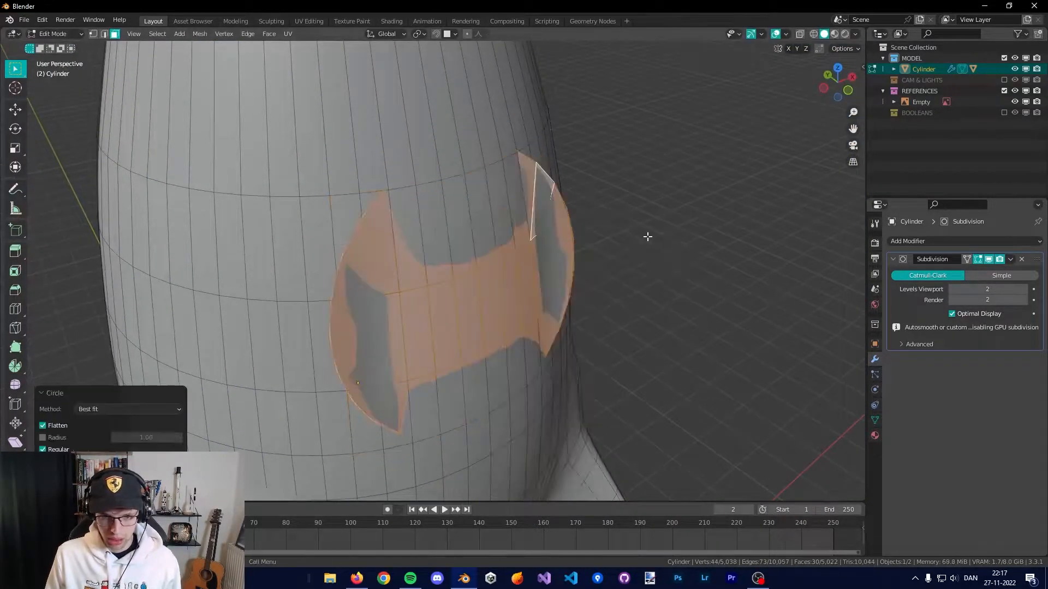
Delete the surplus porthole faces and bridge the edge loops between the rounded hull opening and the circular face patch.
key("KP_1")
key("x")
left_click(659, 369)
key("2")
right_click(670, 249)
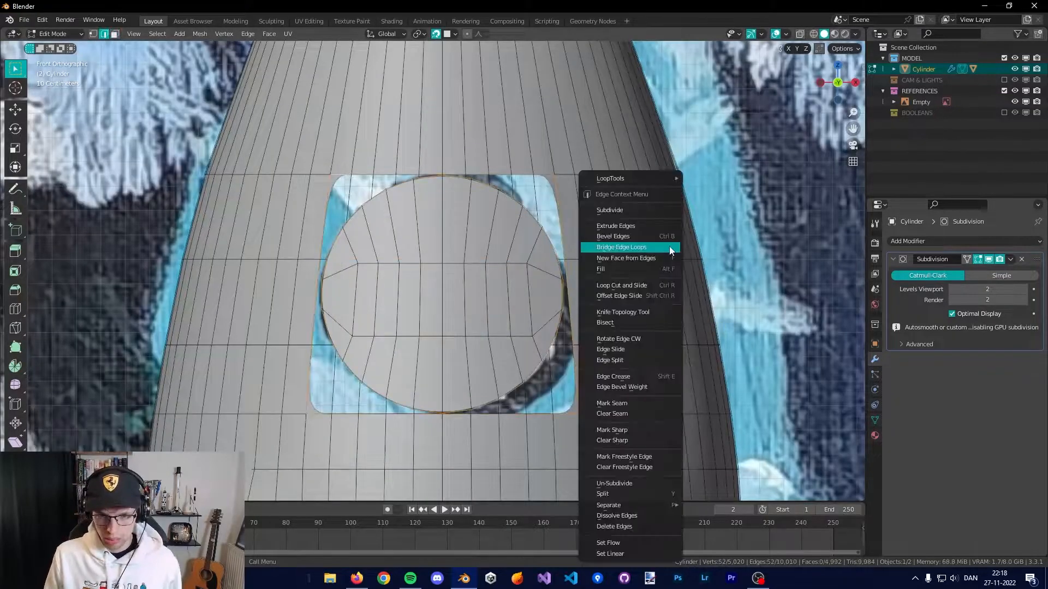
left_click(621, 247)
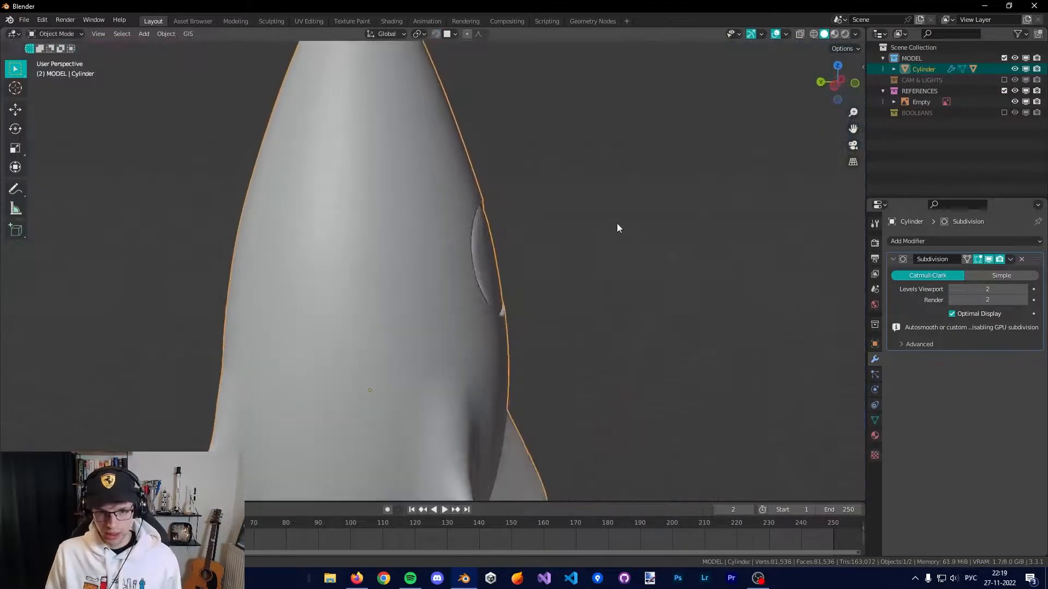
Mark the selected edge loop around the porthole rim as a seam and as sharp.
middle_click_drag(582, 243, 603, 328)
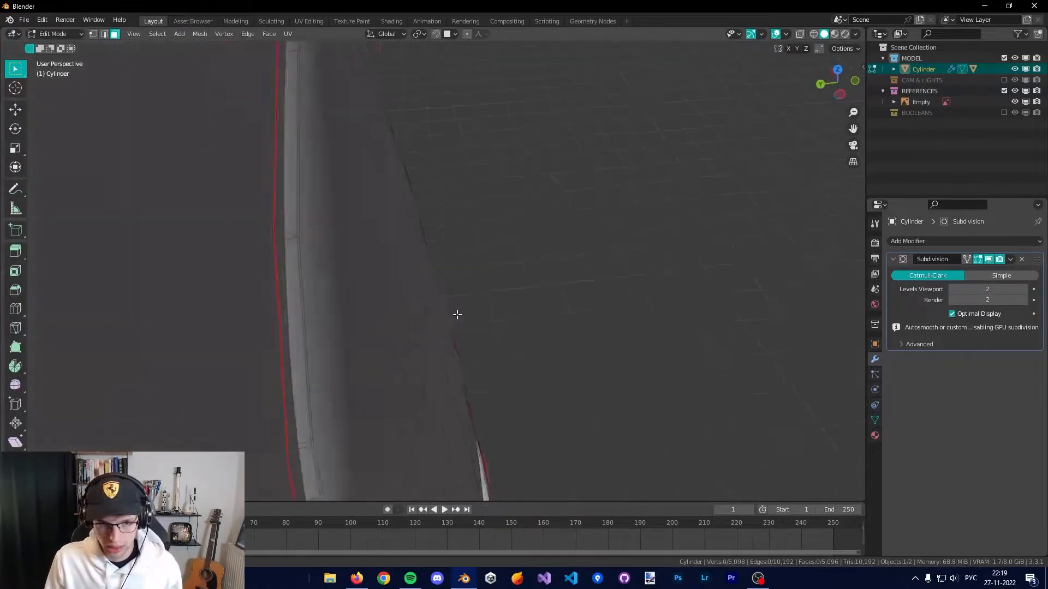
middle_click_drag(457, 314, 499, 296)
key("ctrl+e")
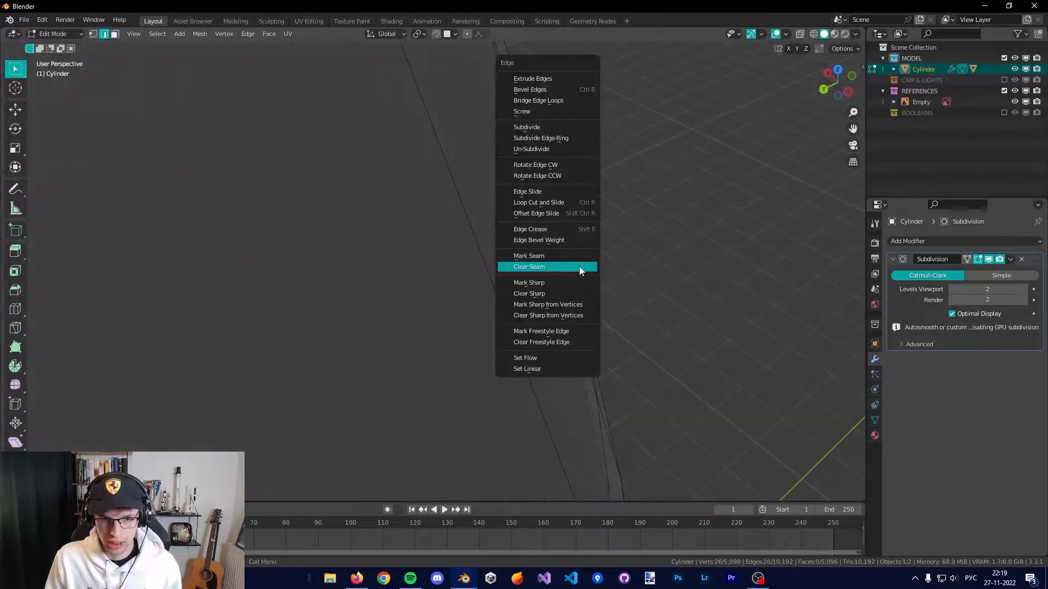
left_click(539, 256)
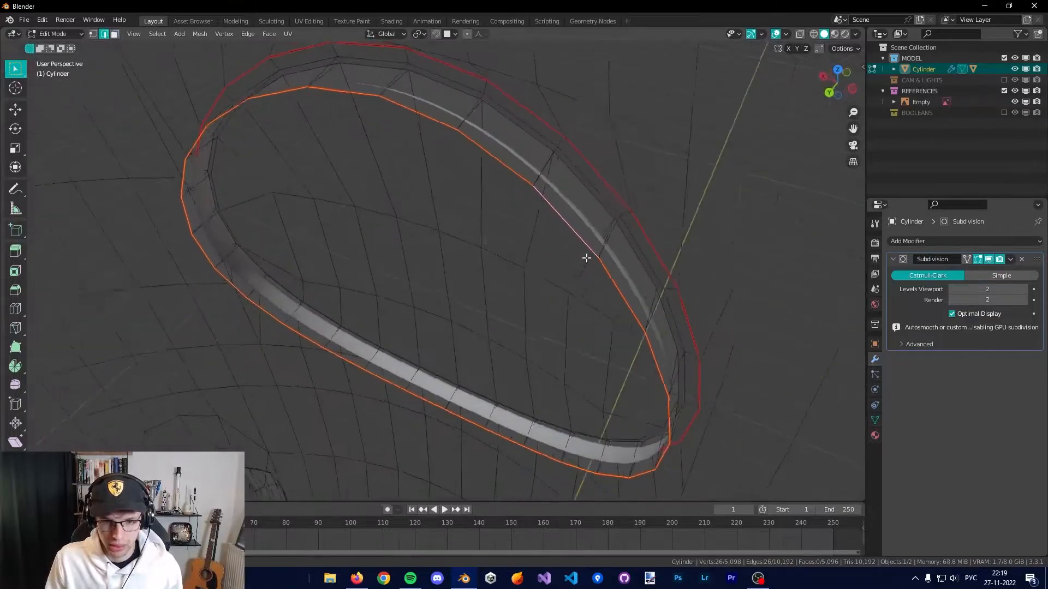
key("ctrl+e")
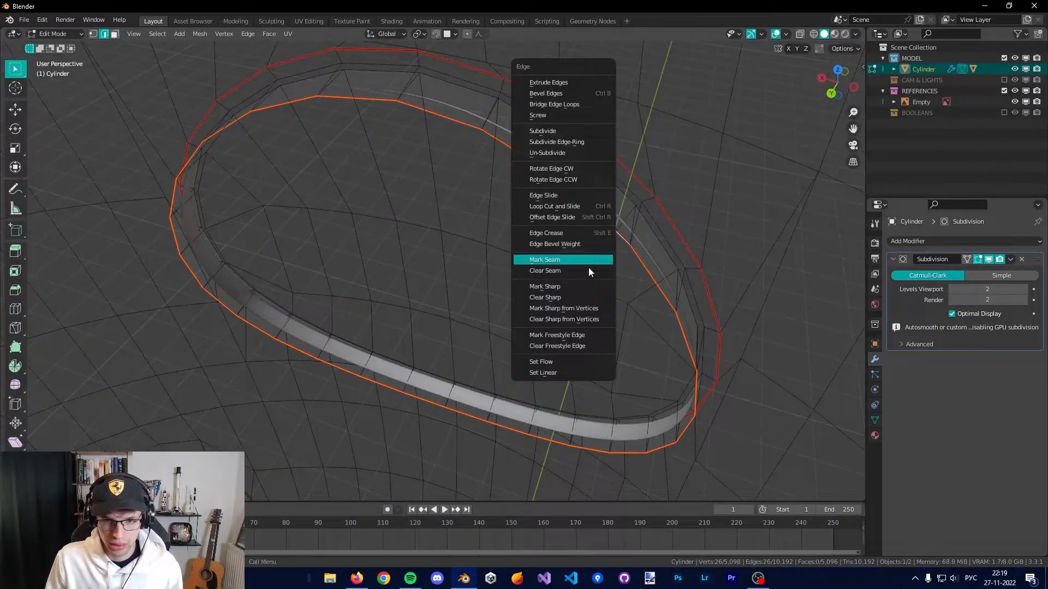
left_click(566, 287)
scroll(554, 307, "up", 3)
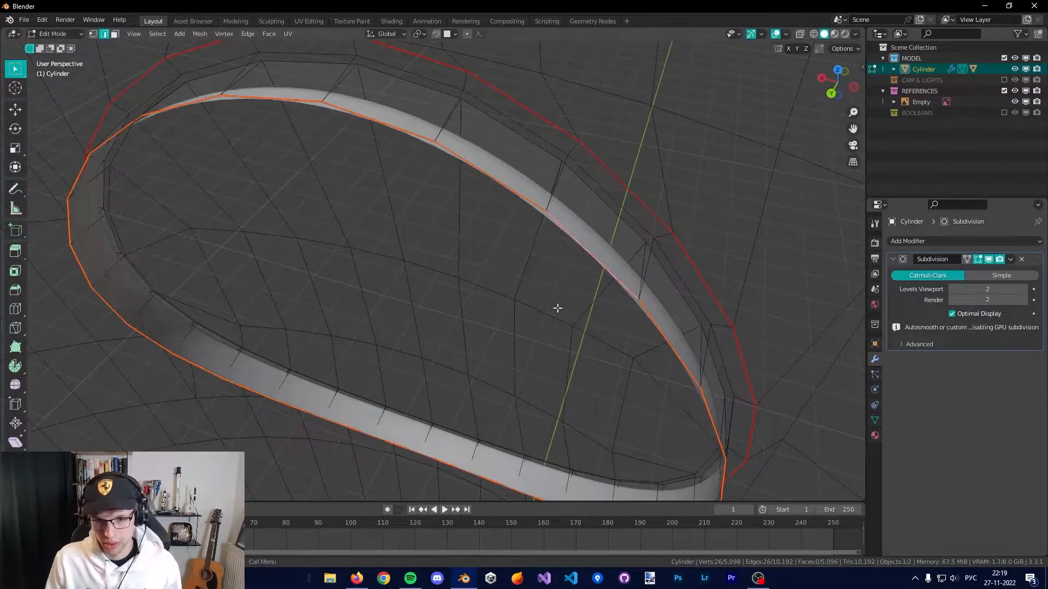
scroll(578, 314, "down", 1)
middle_click_drag(585, 316, 557, 336)
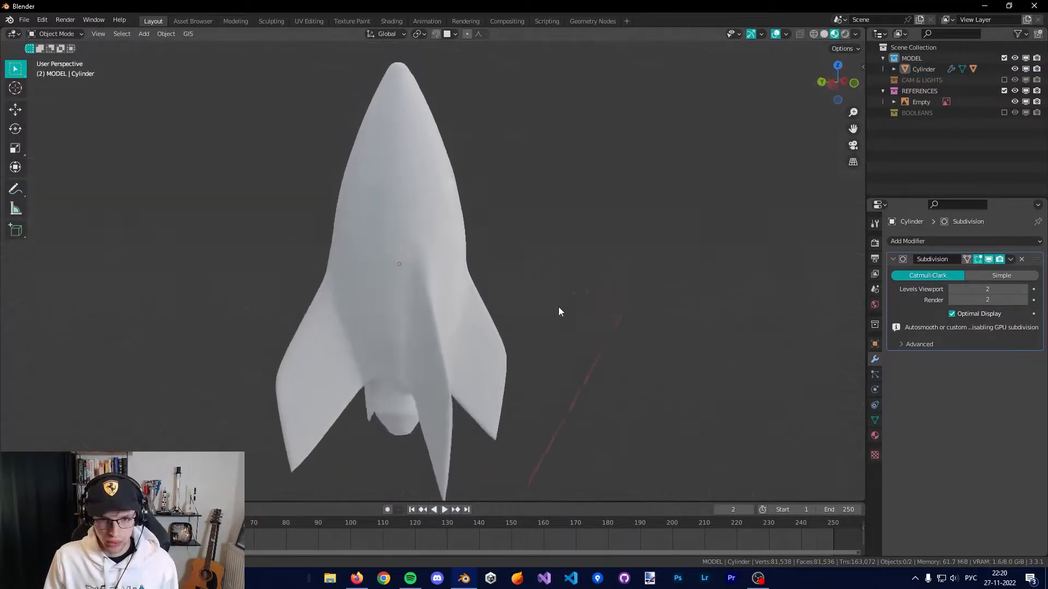
Review the rocket from the front against the whole reference painting, including its clouds and exhaust.
middle_click_drag(558, 311, 483, 301)
scroll(464, 363, "down", 2)
key("KP_1")
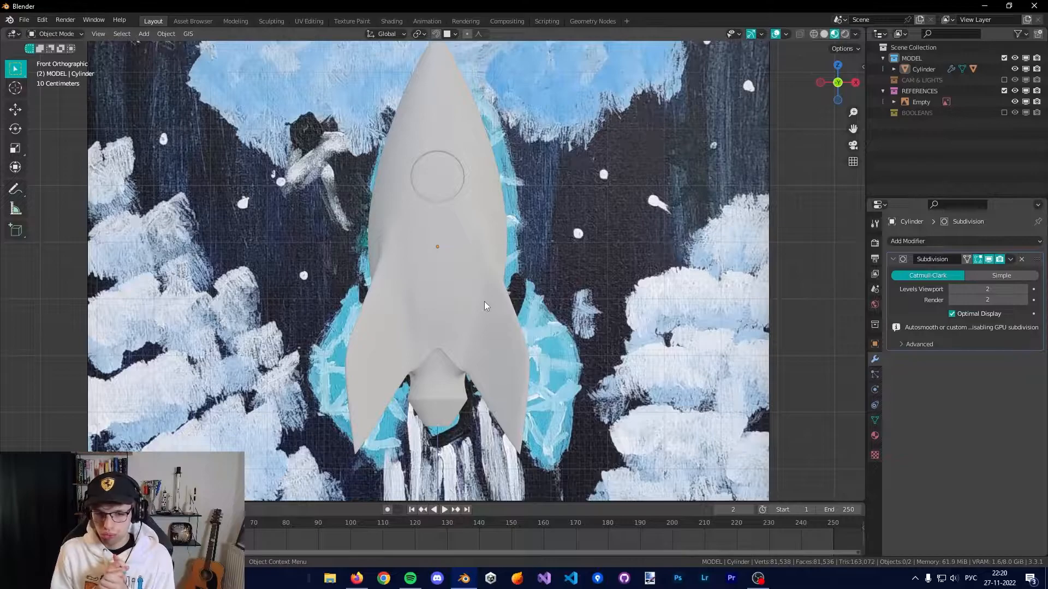
scroll(484, 301, "down", 3)
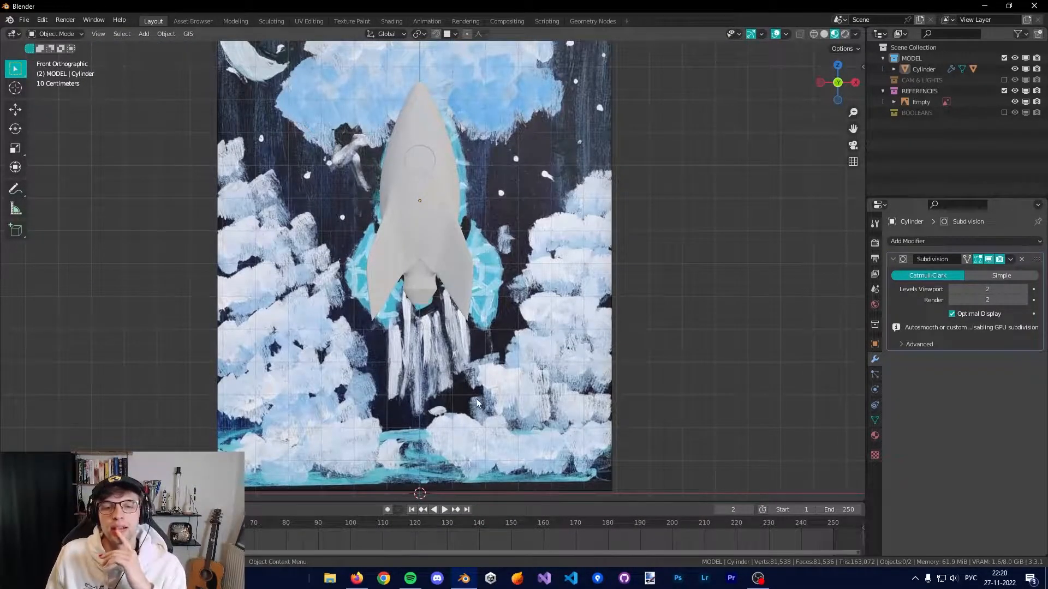
scroll(479, 403, "down", 2)
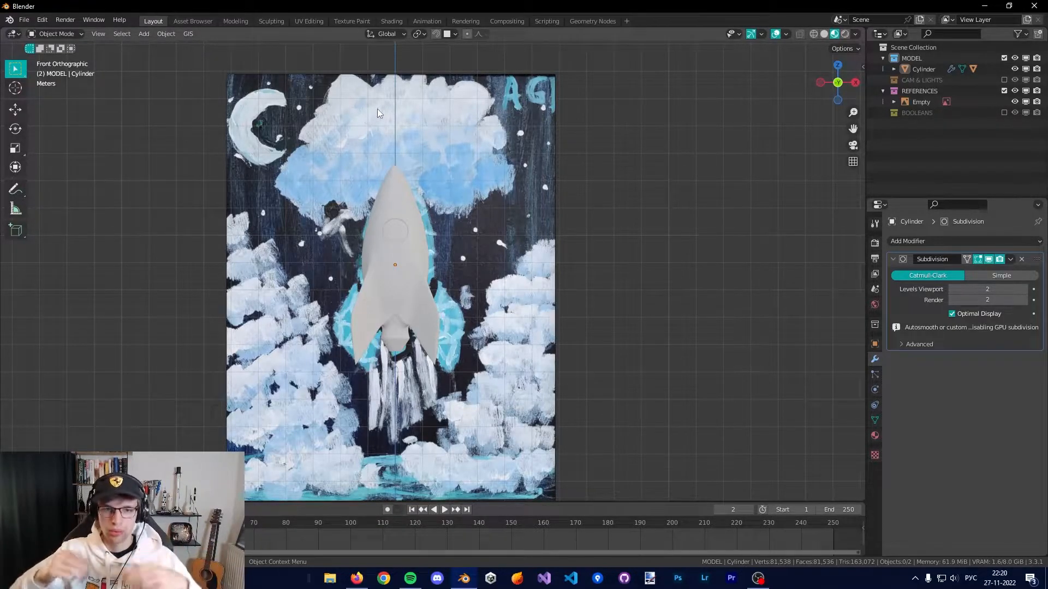
scroll(394, 160, "down", 1)
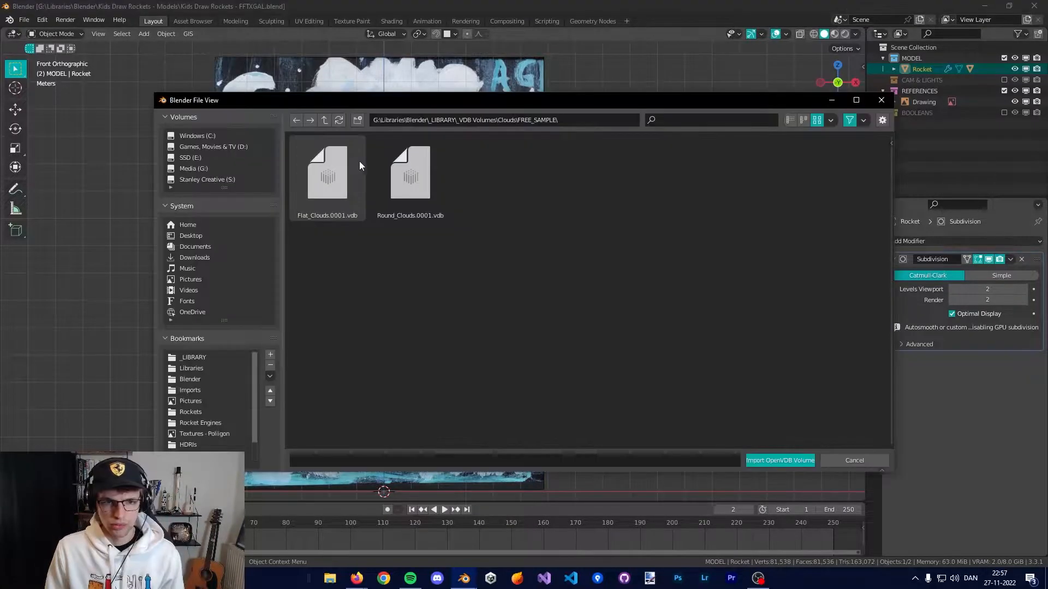
Select Flat_Clouds.0001.vdb and then Round_Clouds.0001.vdb in the FREE_SAMPLE folder.
left_click(349, 172)
key("a")
left_click(477, 239)
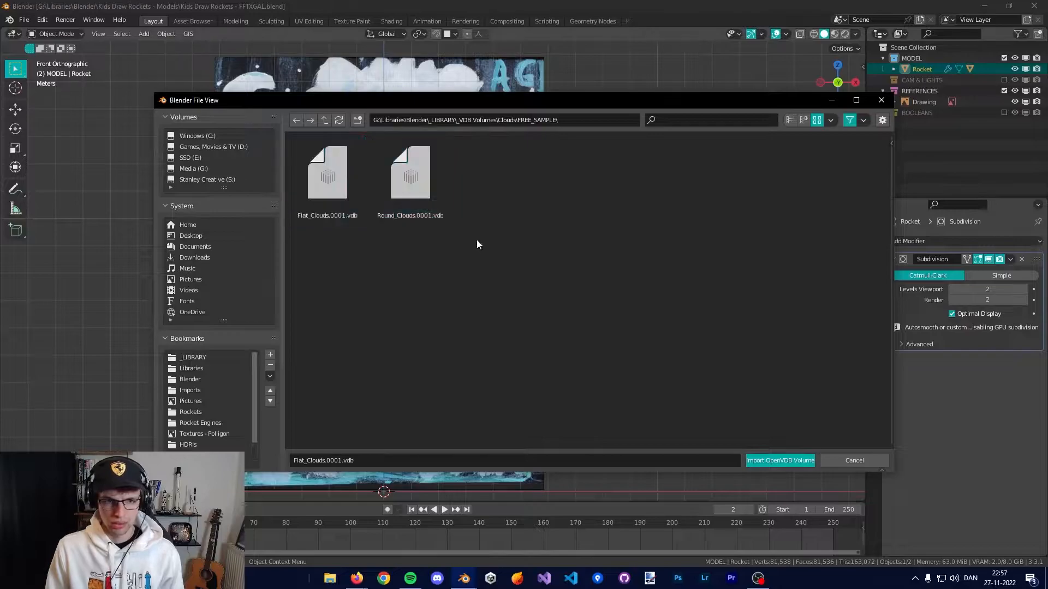
left_click(429, 184)
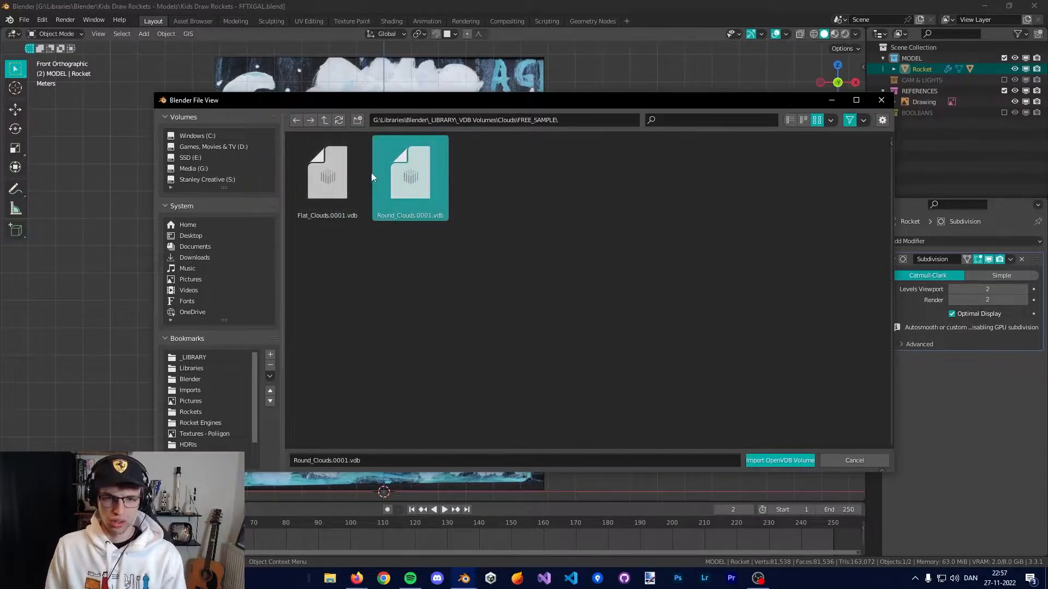
Open the Building_Implosion_01 folder in the VDB Volumes library and select every file of its sequence.
left_click(324, 121)
left_click(325, 120)
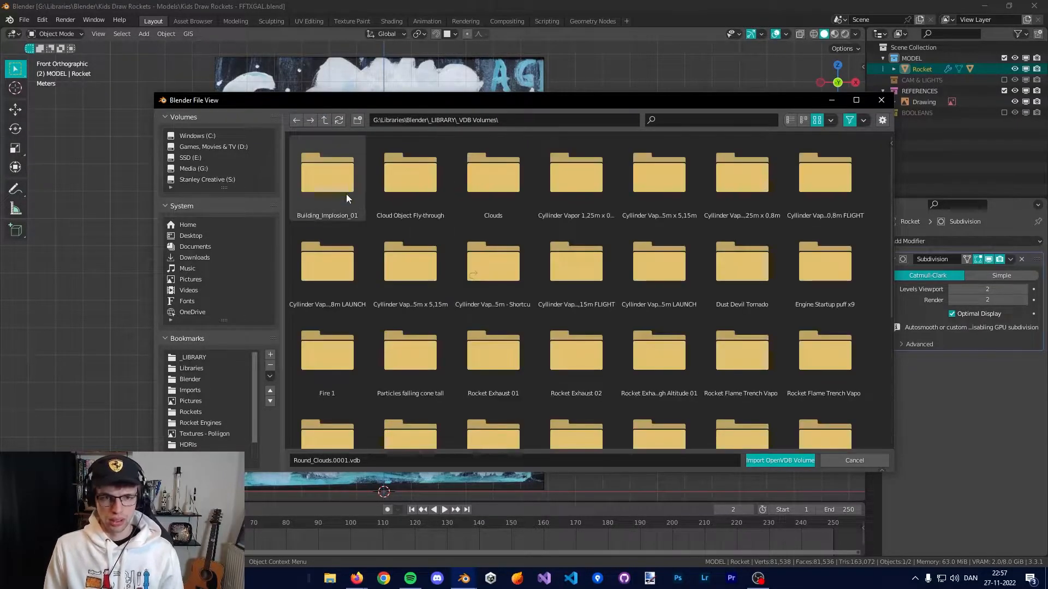
left_click(360, 172)
double_click(359, 172)
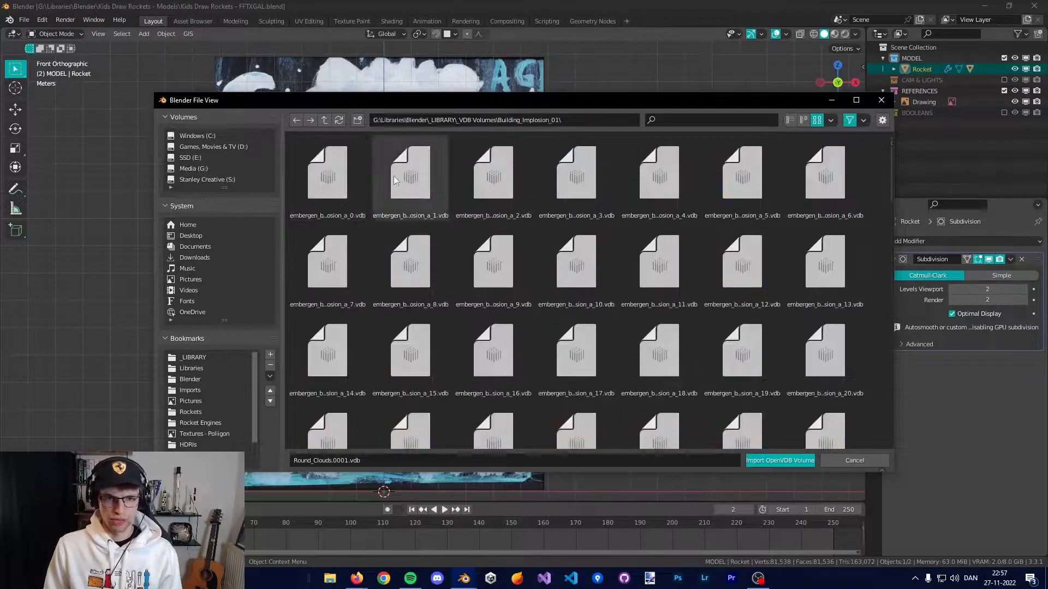
key("a")
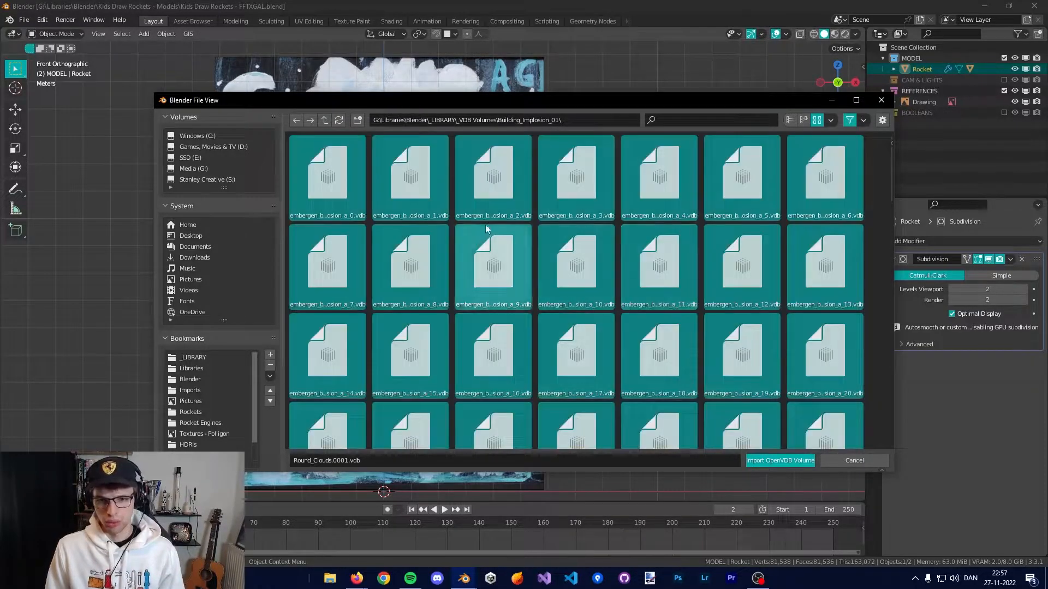
Go back to the Clouds\FREE_SAMPLE folder and import Flat_Clouds.0001.vdb as an OpenVDB volume.
left_click(324, 120)
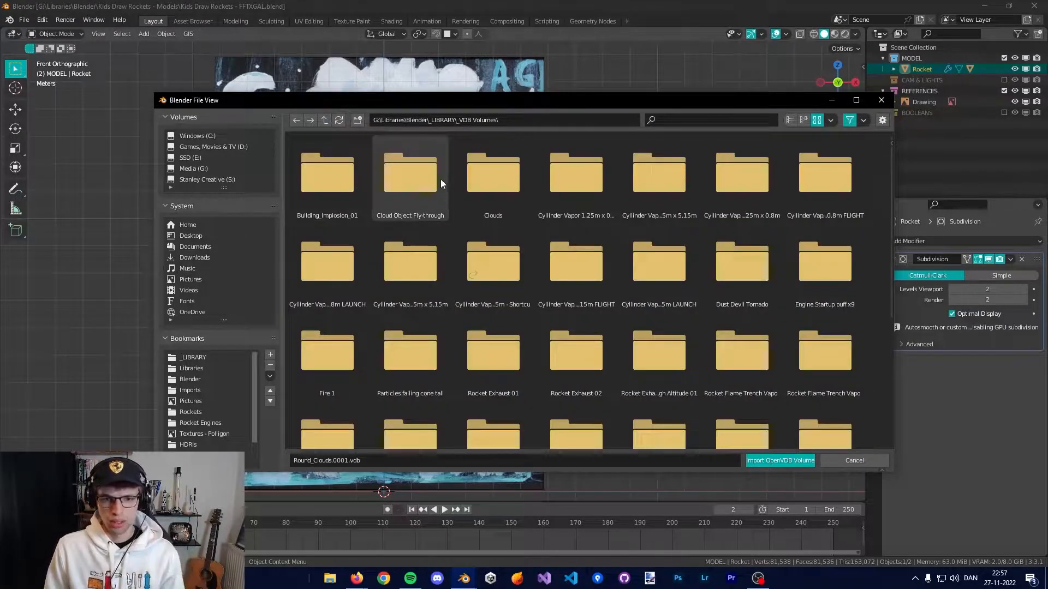
double_click(440, 179)
left_click(324, 120)
double_click(470, 174)
double_click(329, 169)
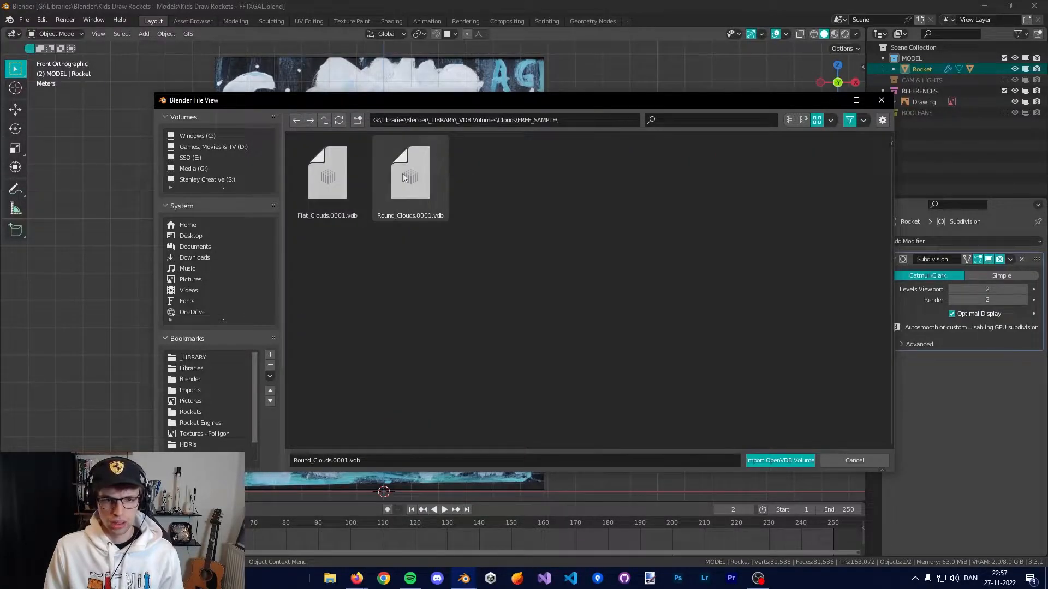
left_click(338, 179)
double_click(339, 179)
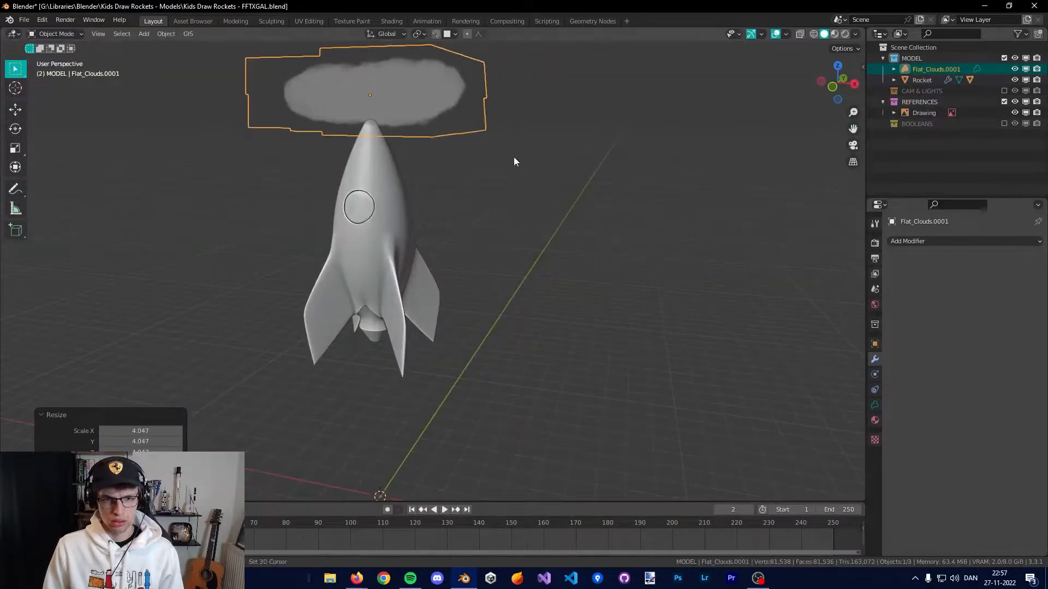
Enlarge the flat cloud above the rocket's nose by a factor of about 1.21.
mouse_move(514, 158)
middle_mouse_down()
mouse_move(551, 289)
mouse_move(688, 358)
mouse_move(516, 237)
mouse_move(589, 159)
middle_mouse_up()
key("s")
left_click(564, 252)
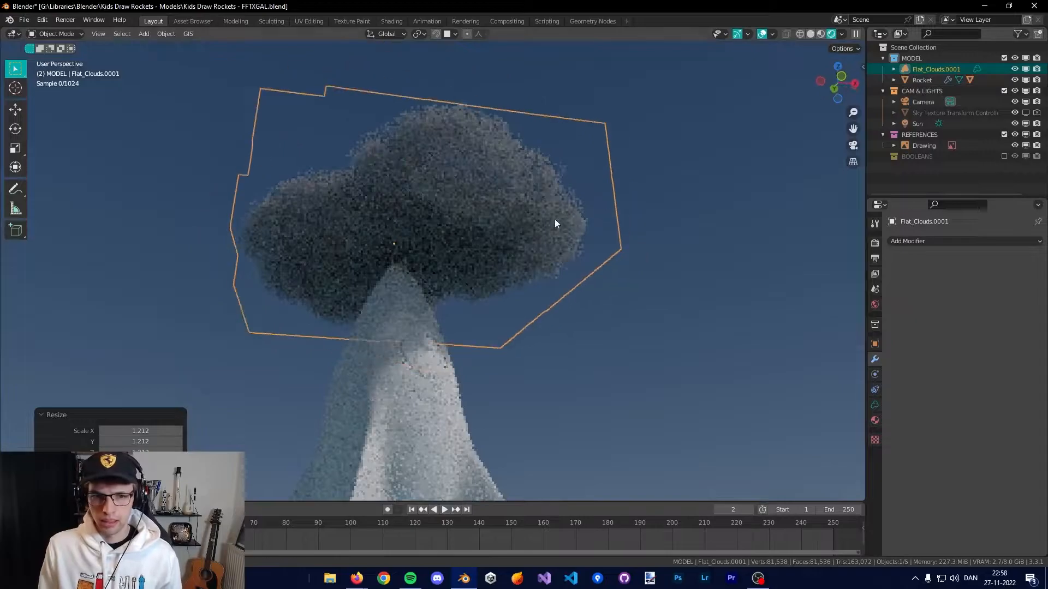
mouse_move(555, 218)
middle_mouse_down()
mouse_move(510, 250)
mouse_move(578, 316)
middle_mouse_up()
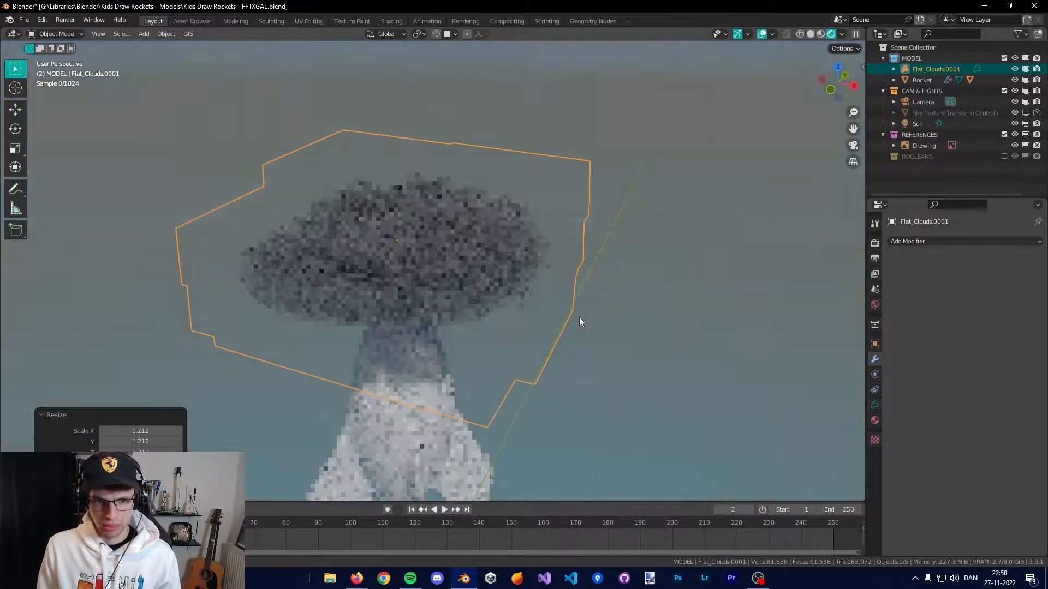
Open the cloud volume's material properties and undo the last change.
left_click(875, 419)
key("ctrl+z")
middle_click_drag(665, 366, 668, 342)
left_click(668, 341)
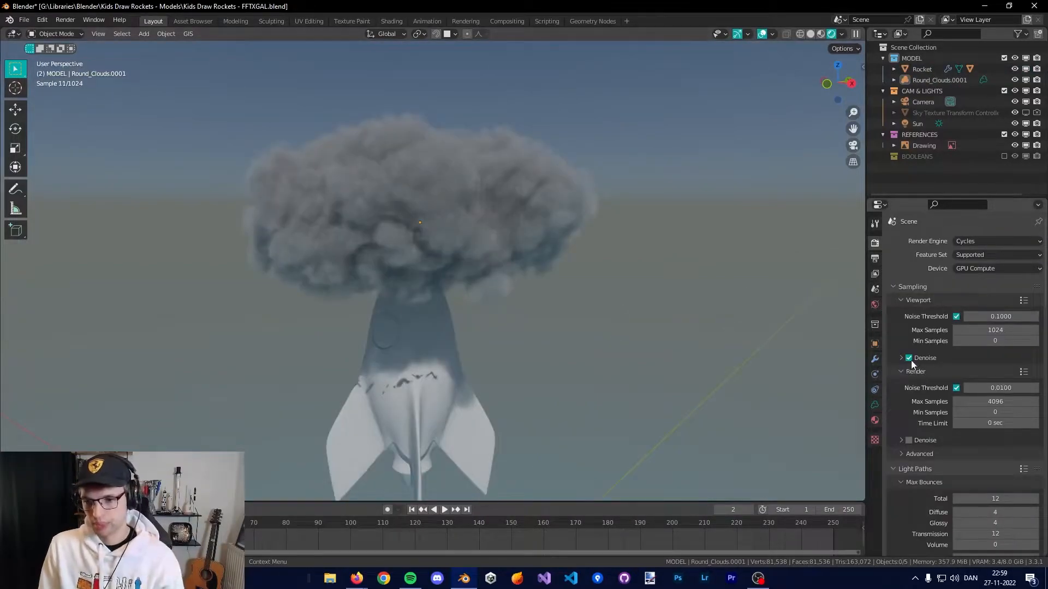
View the rocket and cloud from the side in perspective and switch the viewport shading to Solid.
key("KP_1")
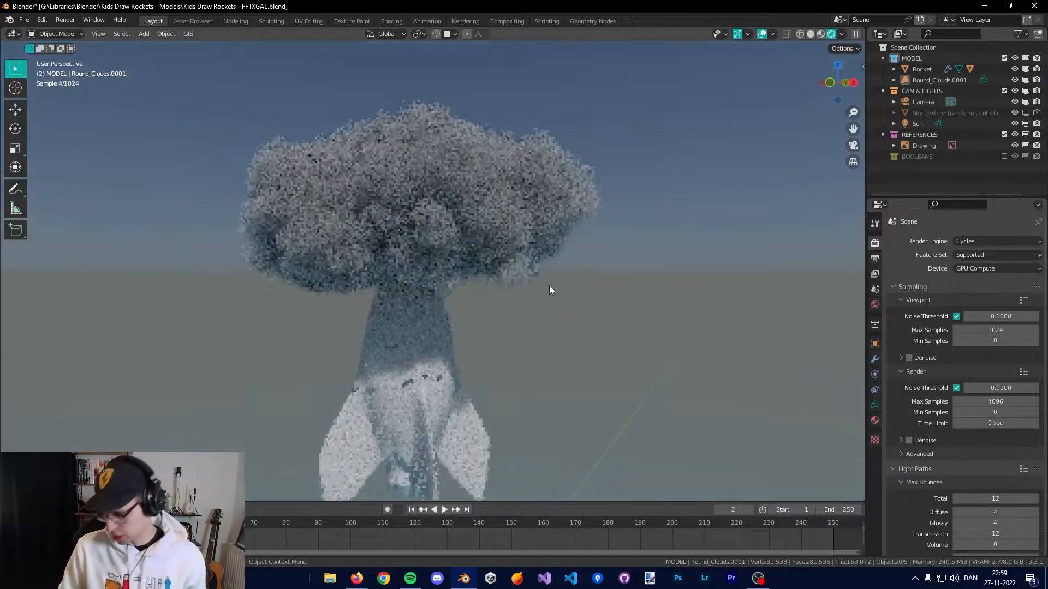
key("KP_5")
scroll(550, 286, "down", 2)
middle_click_drag(562, 271, 447, 264)
key("z")
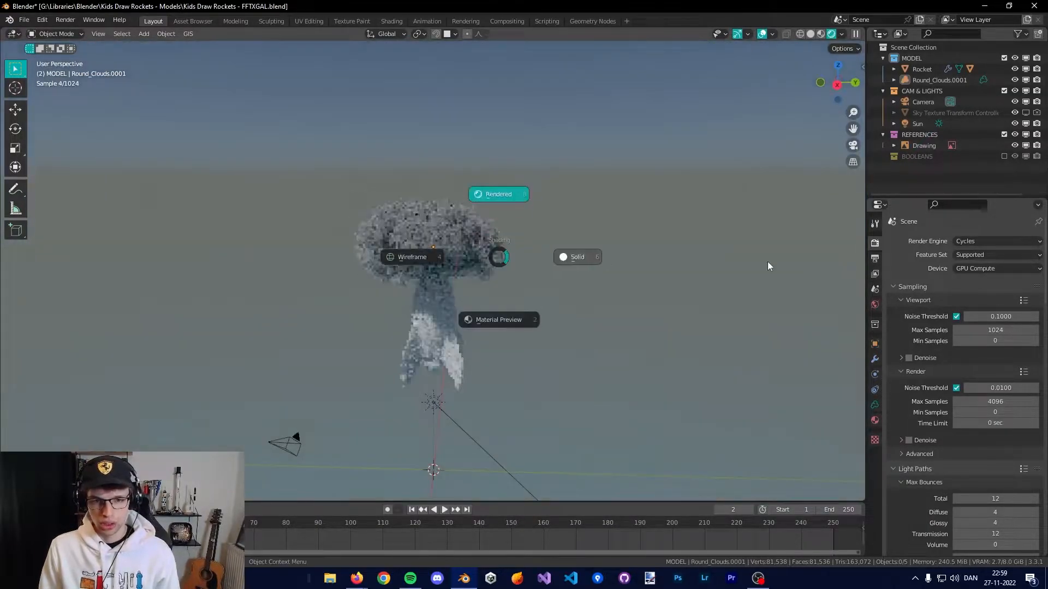
left_click(521, 278)
Select the camera in the CAM & LIGHTS collection and view the scene through it.
scroll(520, 277, "up", 1)
left_click(486, 240)
left_click(923, 102)
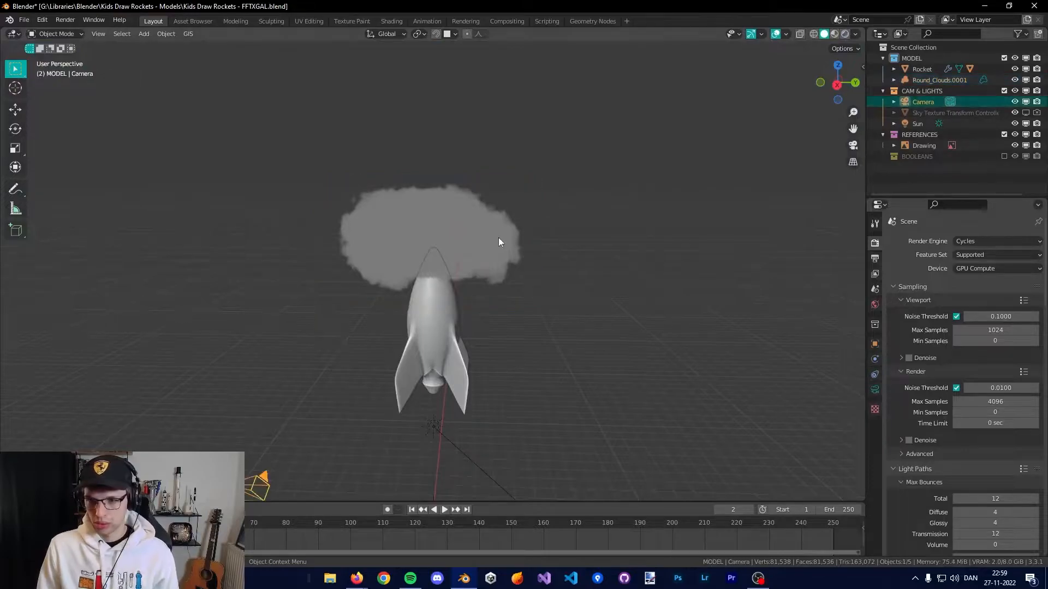
key("KP_0")
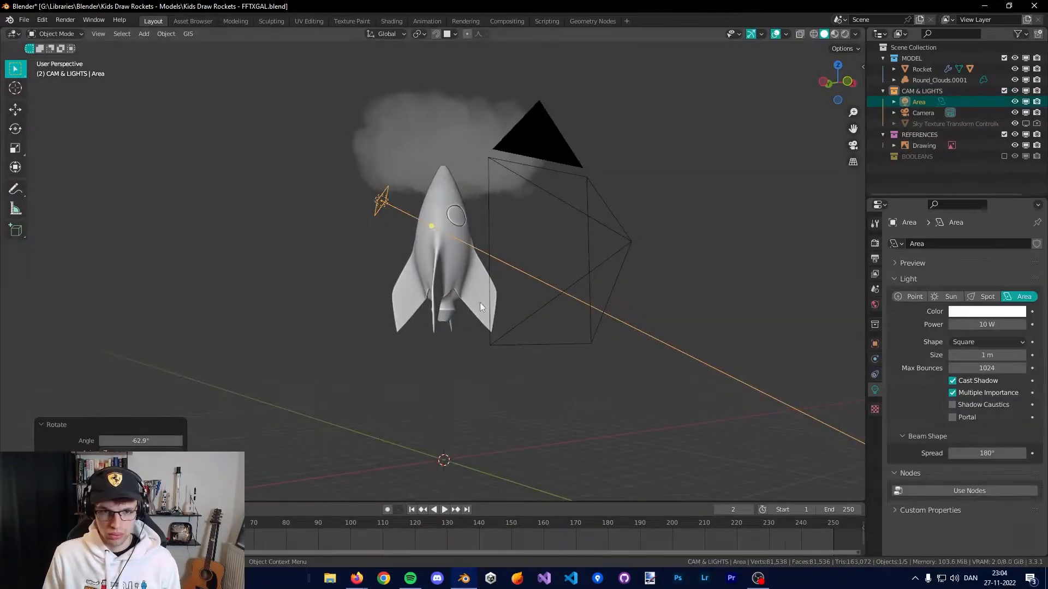
Reposition the area light near the rocket's nose, ending with a downward shift of about 0.69 m.
middle_click_drag(479, 303, 519, 287)
key("g")
left_click(464, 237)
middle_click_drag(464, 237, 558, 253)
key("g")
left_click(551, 271)
Rotate the area light freely so that it points down toward the rocket.
key("r")
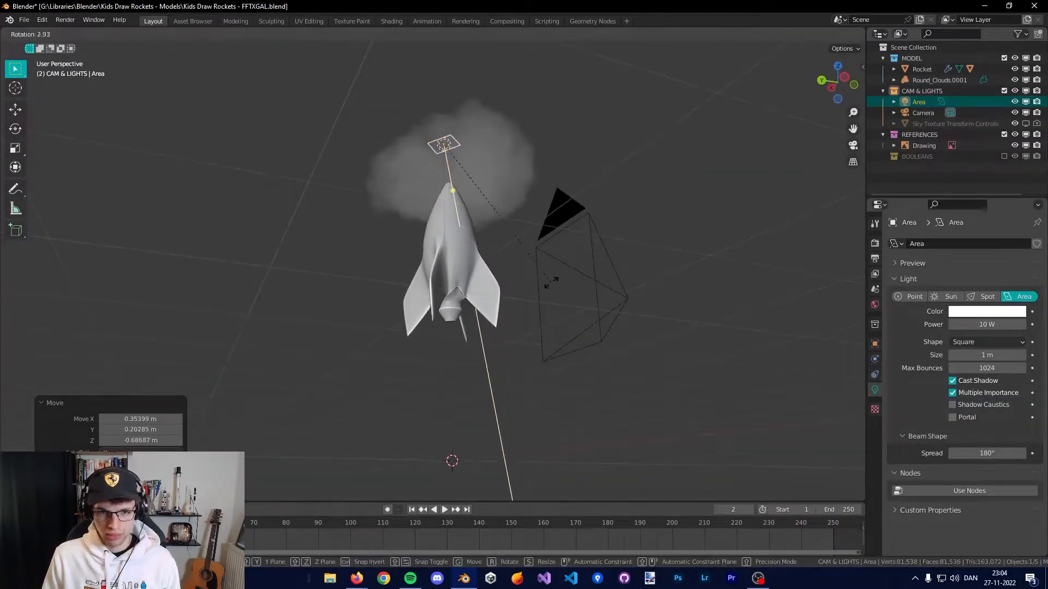
left_click(553, 290)
key("r")
key("r")
left_click(554, 300)
Give the area light a pale blue colour, 500 W of power and a size of 2 m.
left_click(987, 311)
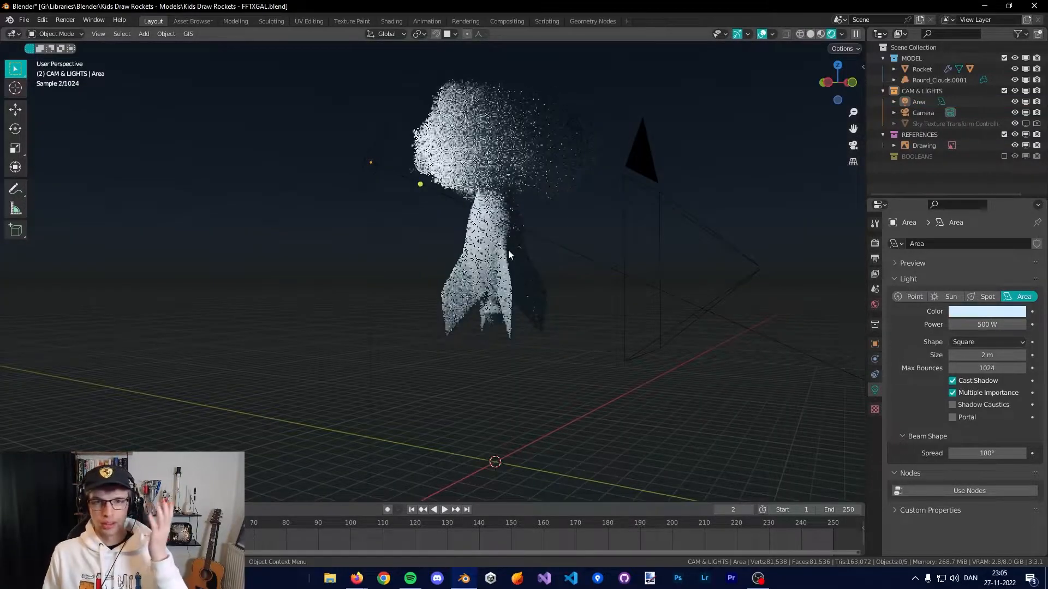
Try moving the area light about 25.7 m back along its local Z axis and raising its power to 50000 W.
left_click(371, 167)
scroll(624, 285, "down", 3)
key("g")
key("z")
key("z")
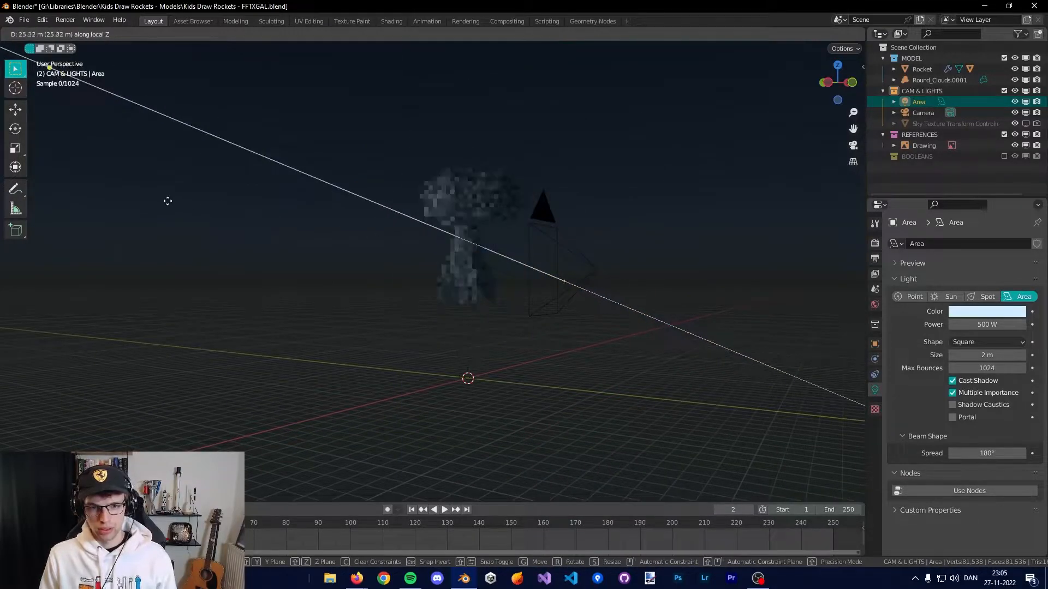
left_click(169, 201)
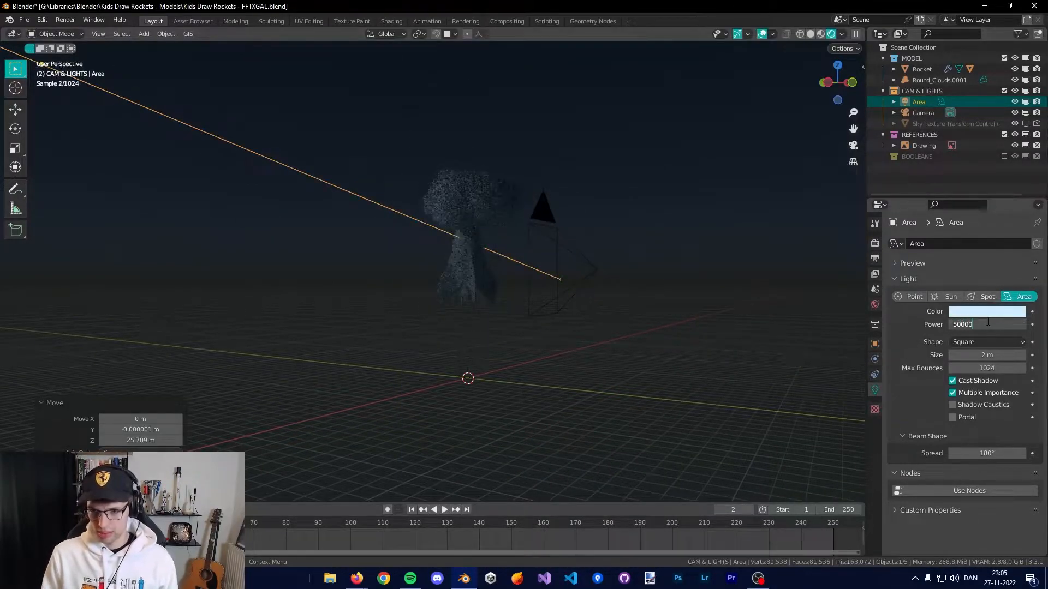
View the rocket, cloud and reference drawing through the camera and select the Camera object.
middle_click_drag(600, 316, 578, 312)
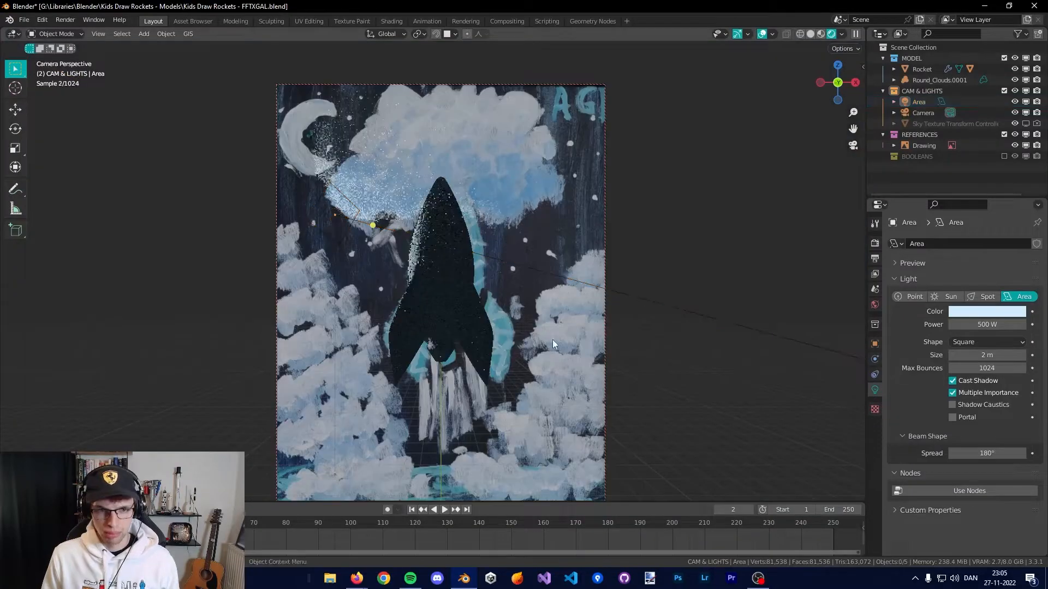
middle_click_drag(554, 326, 556, 310, "shift")
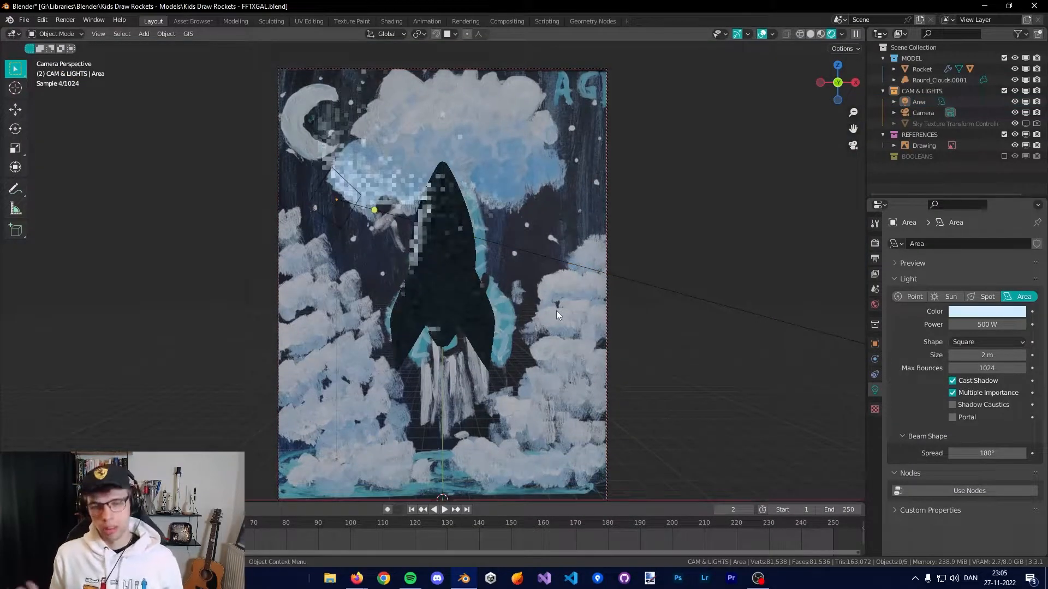
left_click(924, 106)
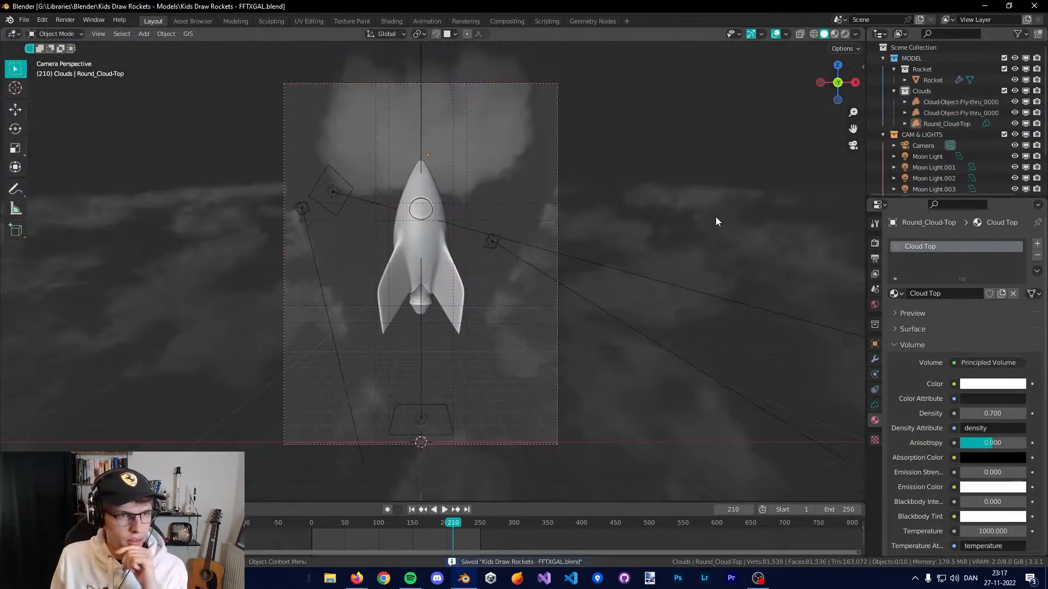
Show the Cycles render settings and examine the rocket's framing between the clouds in the camera view.
left_click(875, 243)
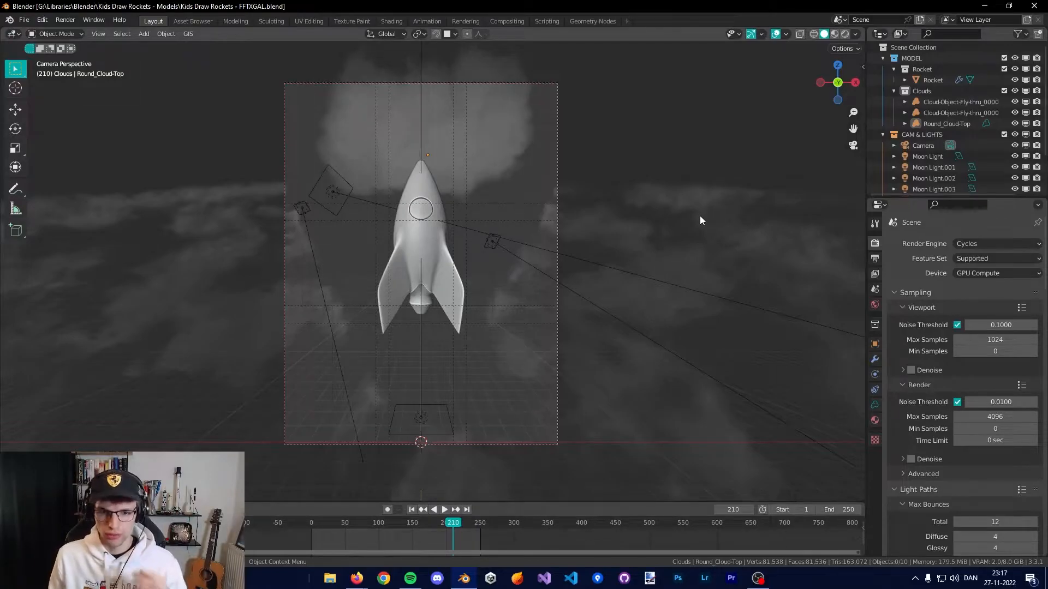
scroll(552, 240, "up", 5)
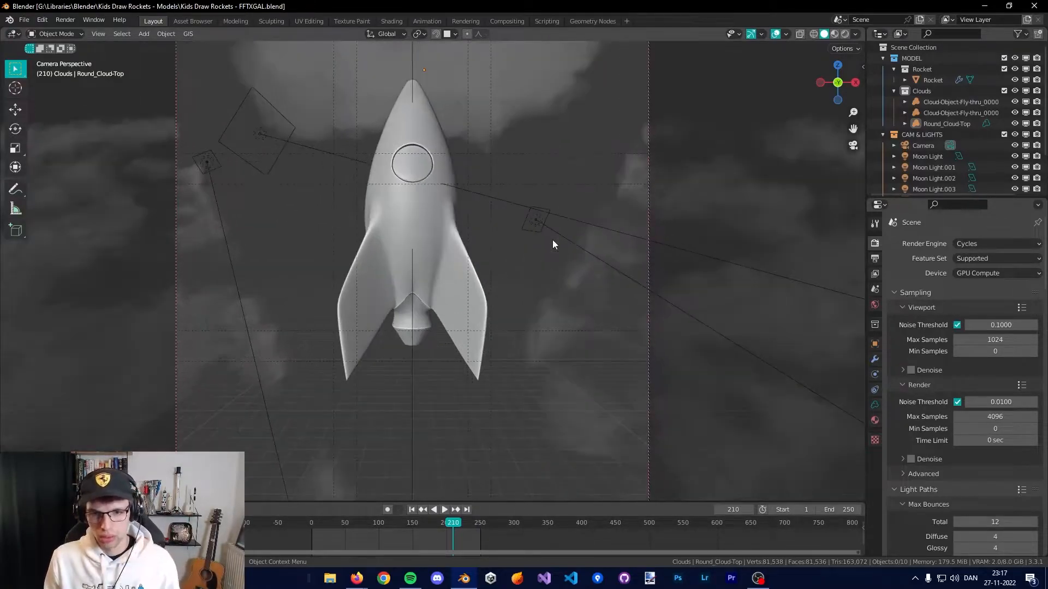
scroll(562, 164, "down", 4)
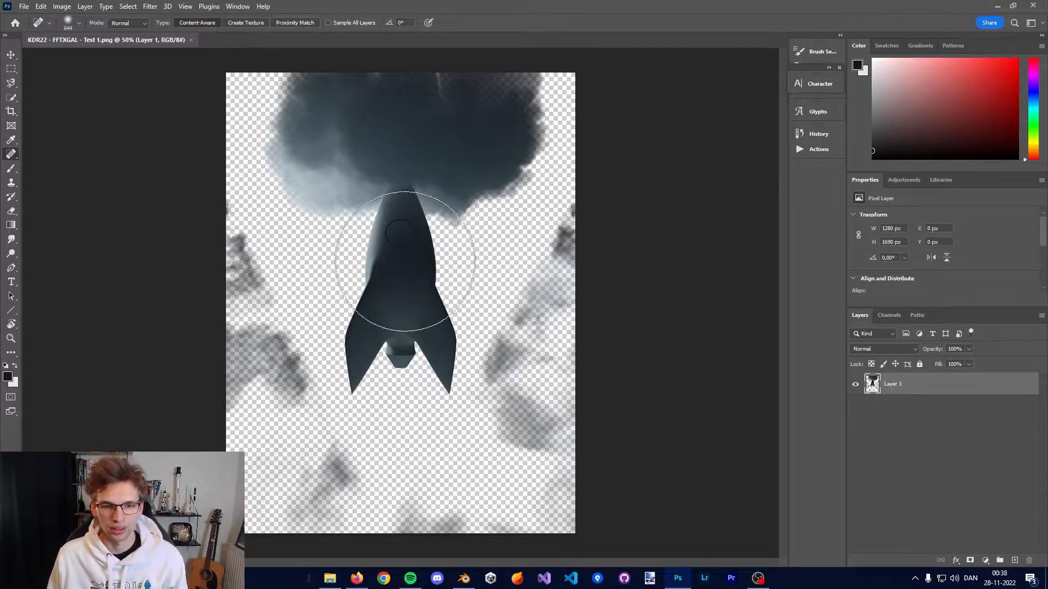
In Photoshop, activate the Move tool and inspect the rendered rocket's porthole up close.
left_click(12, 56)
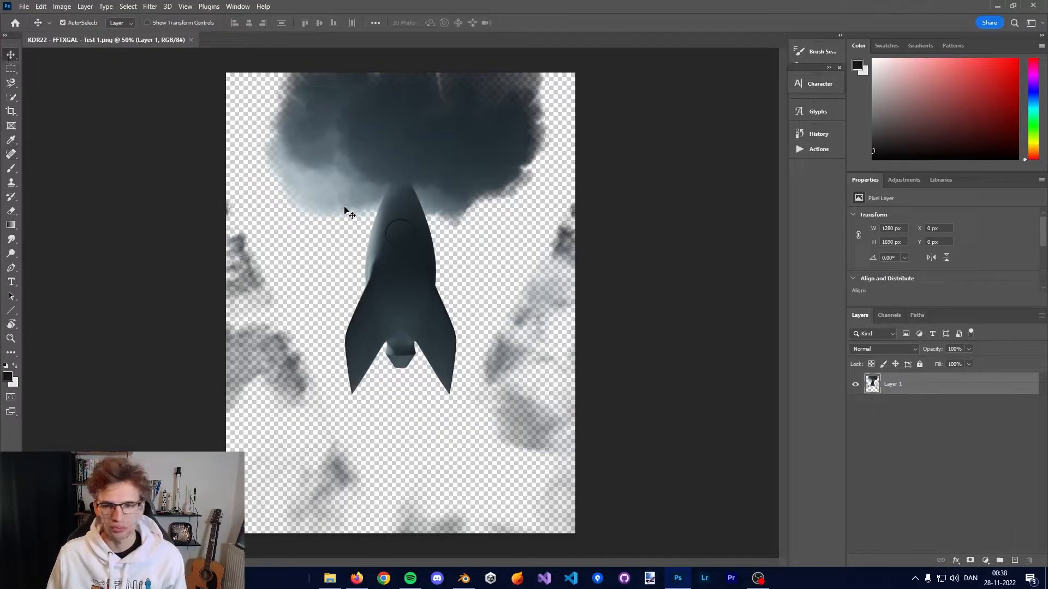
scroll(404, 194, "up", 8, "alt")
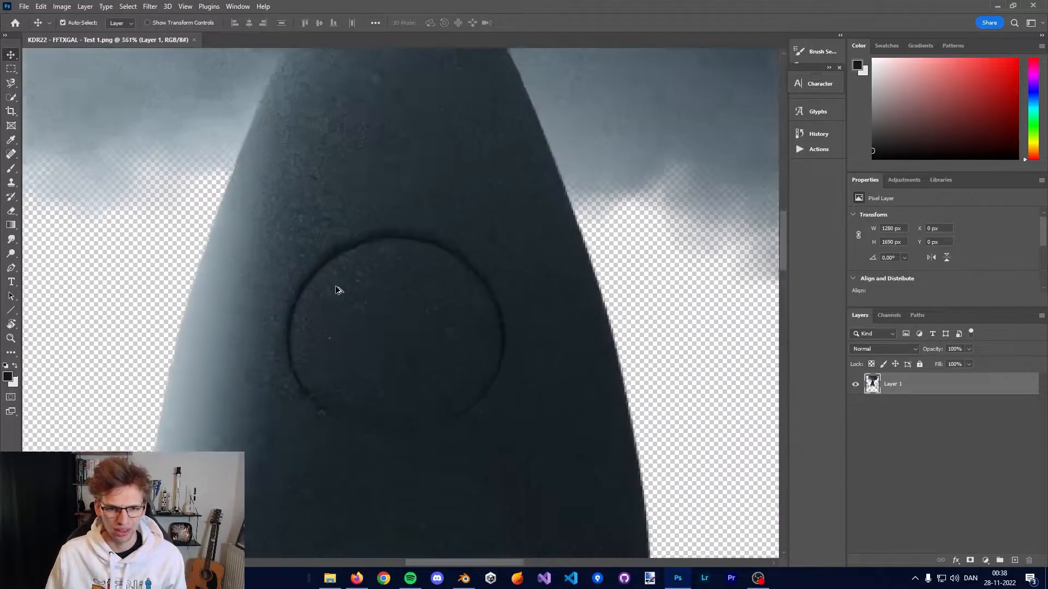
scroll(403, 287, "down", 8, "alt")
Add a layer beneath the rocket render and fill it with a vertical gradient from near-black to navy blue.
left_click_drag(917, 384, 906, 434)
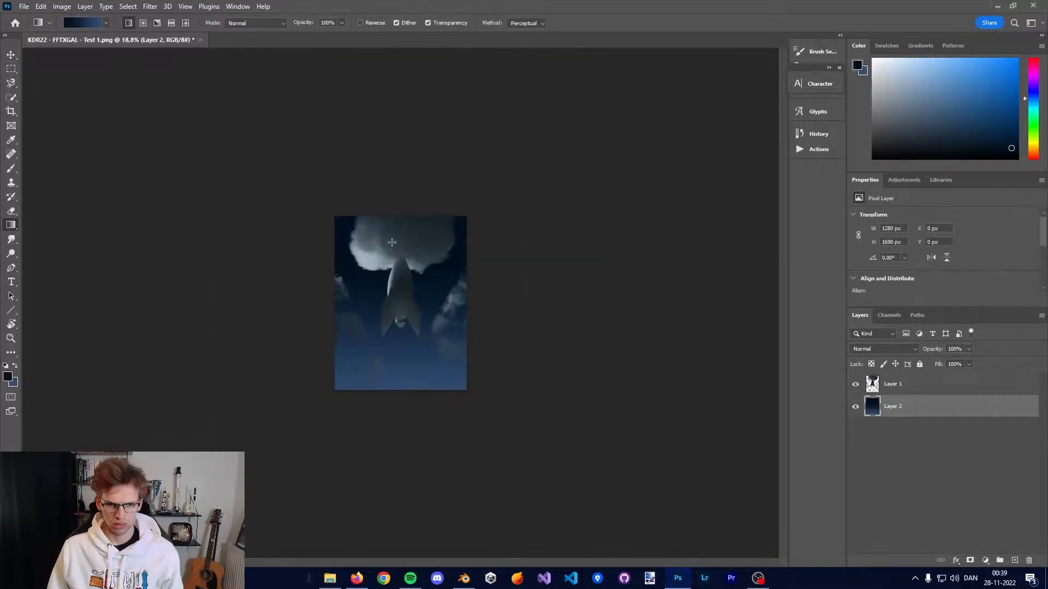
left_click_drag(391, 242, 423, 538, "shift")
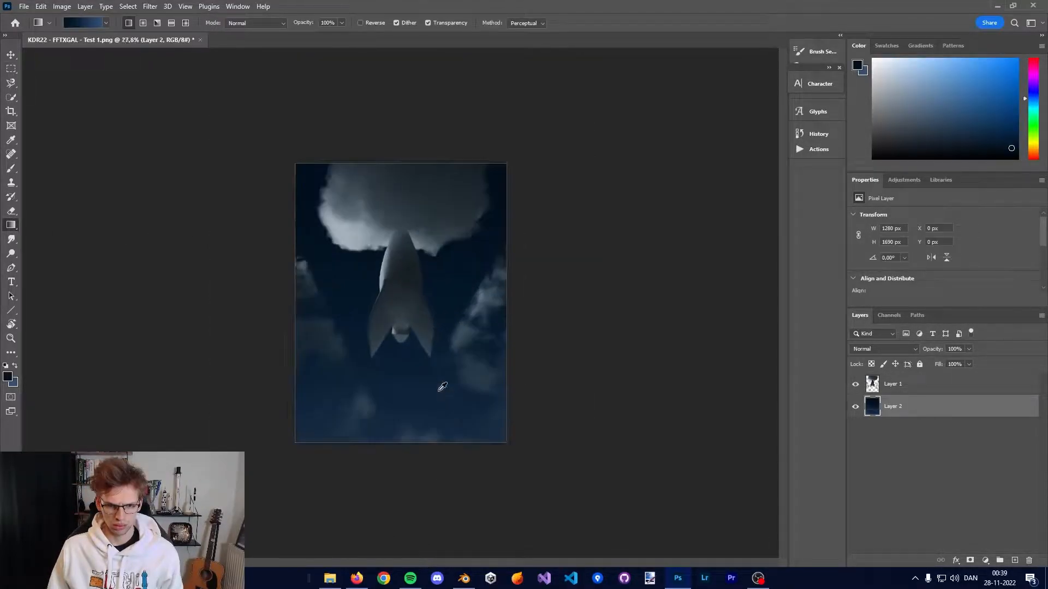
scroll(439, 390, "up", 6, "alt")
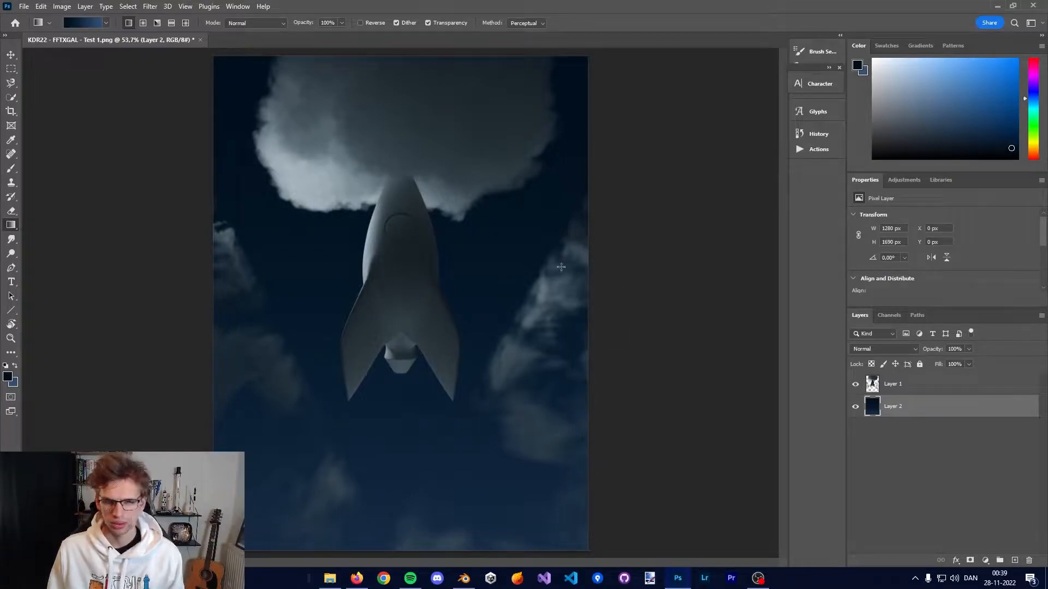
Place the EARTH_15 image behind the rocket along the canvas's lower edge and hide its dark areas with Blend If.
left_click(1015, 562)
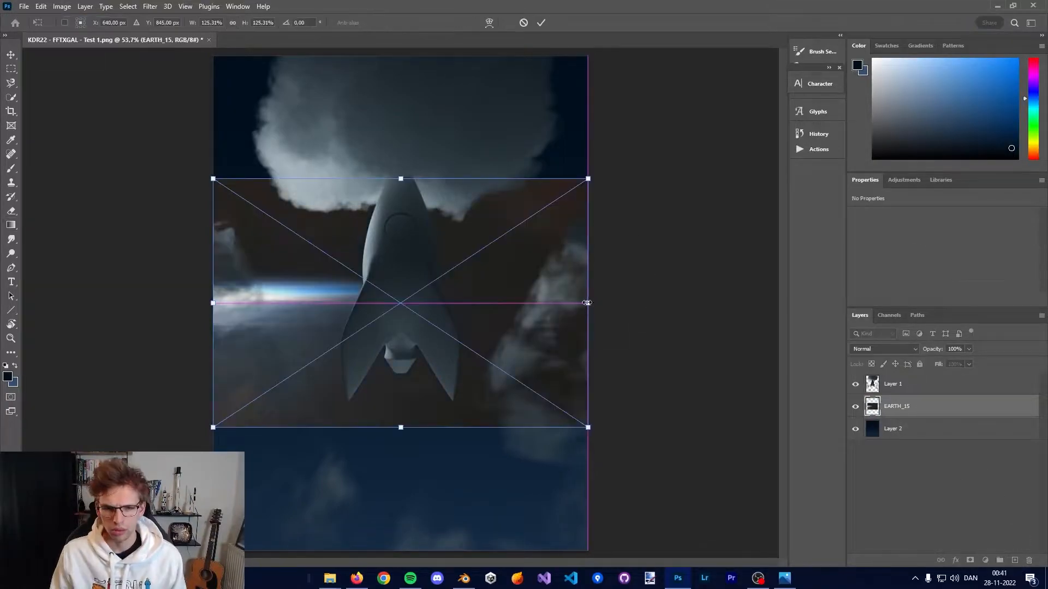
left_click_drag(516, 281, 518, 496)
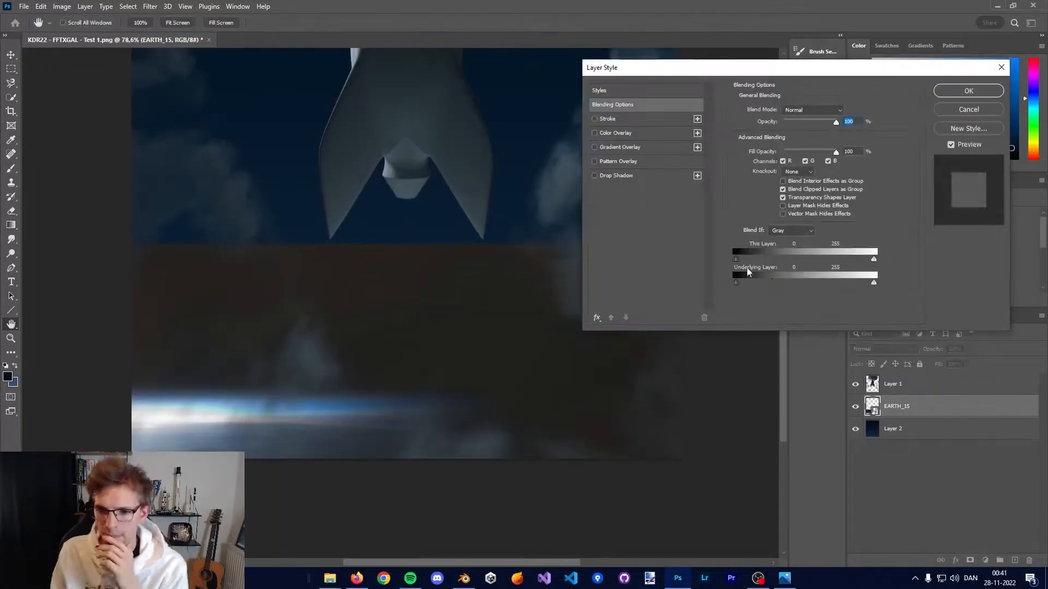
left_click_drag(748, 283, 753, 286)
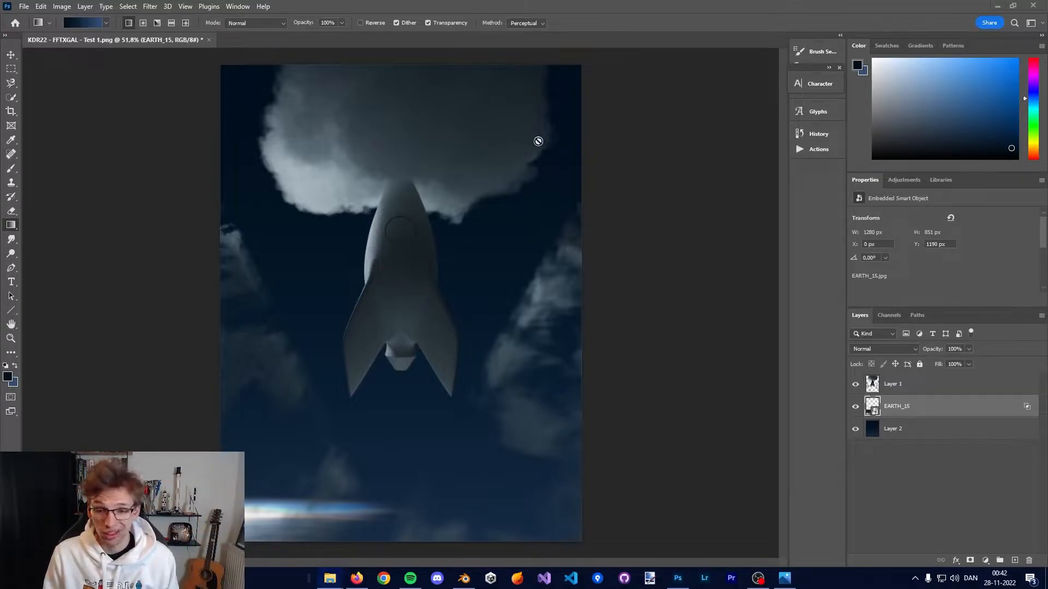
Place the Moon image beside the large cloud's left edge, mask it to the half moon and set its blend mode to Lighten.
left_click_drag(540, 138, 301, 223)
left_click_drag(443, 175, 680, 229)
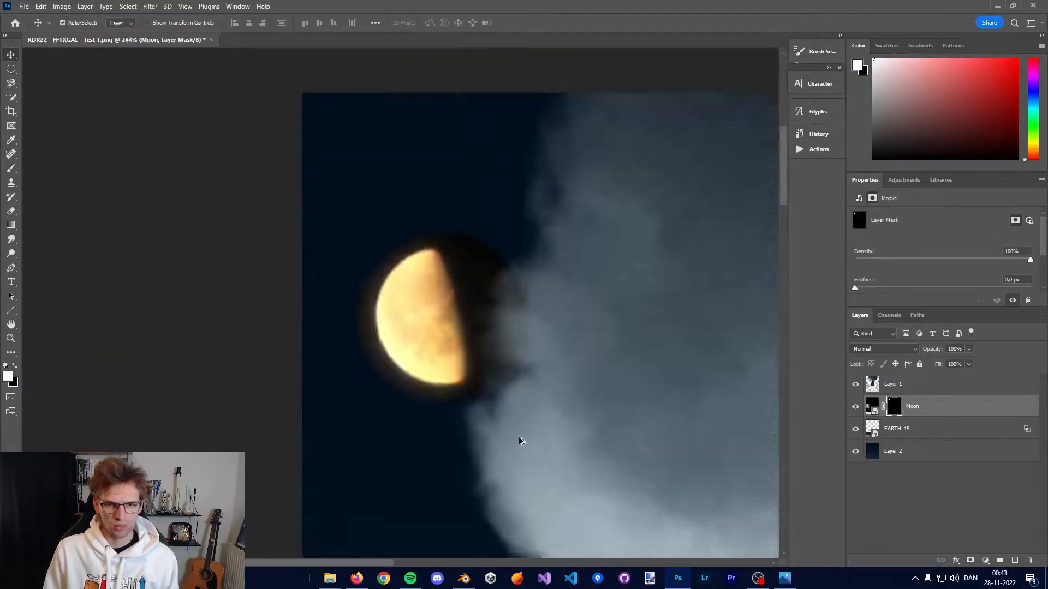
left_click(884, 348)
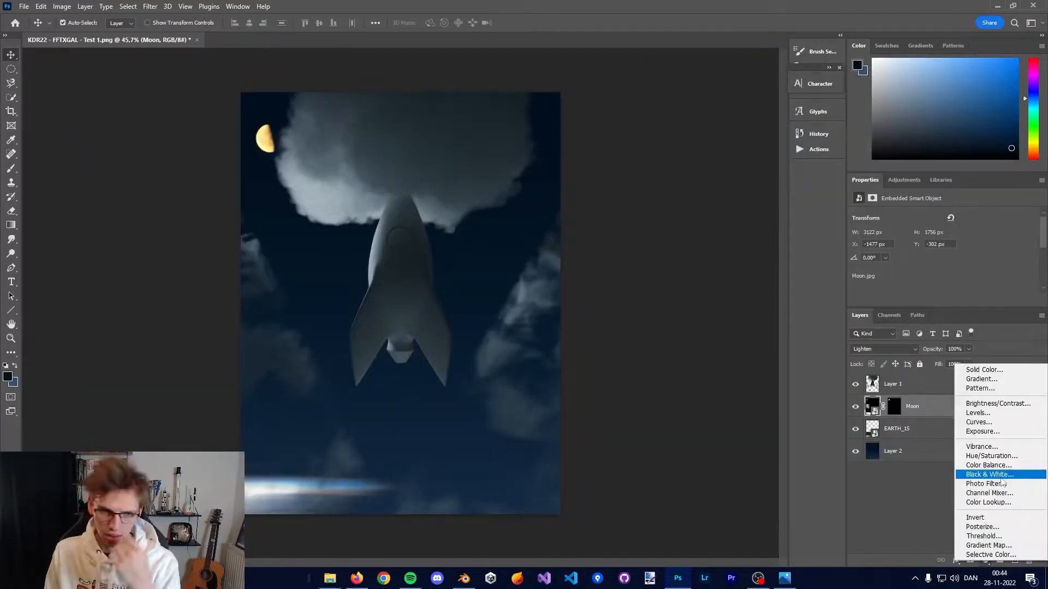
Clip a Hue/Saturation adjustment to the Moon layer with hue -180 and saturation -70.
left_click(924, 467)
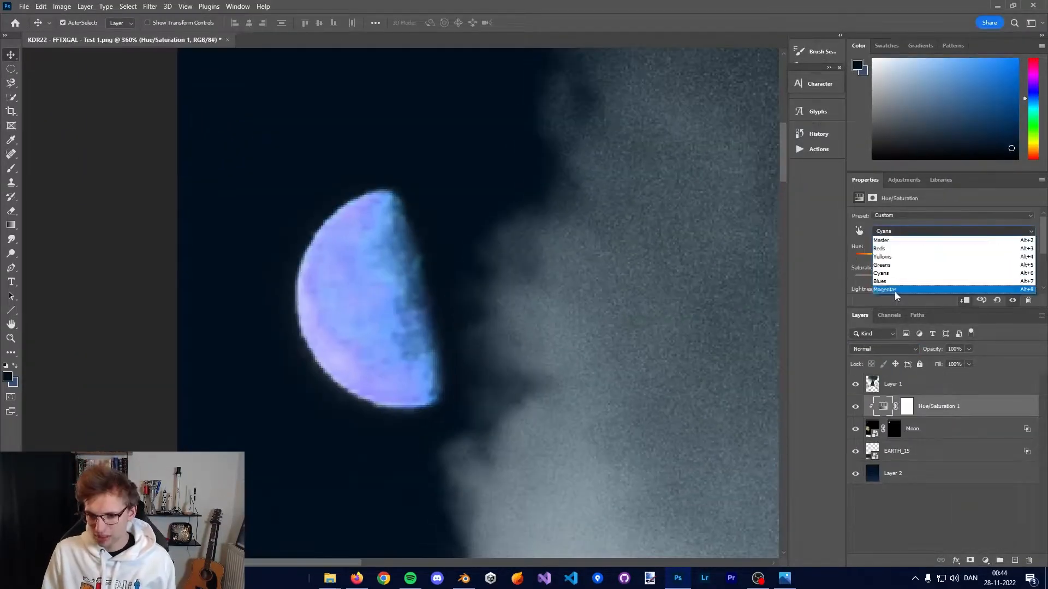
left_click_drag(943, 258, 919, 258)
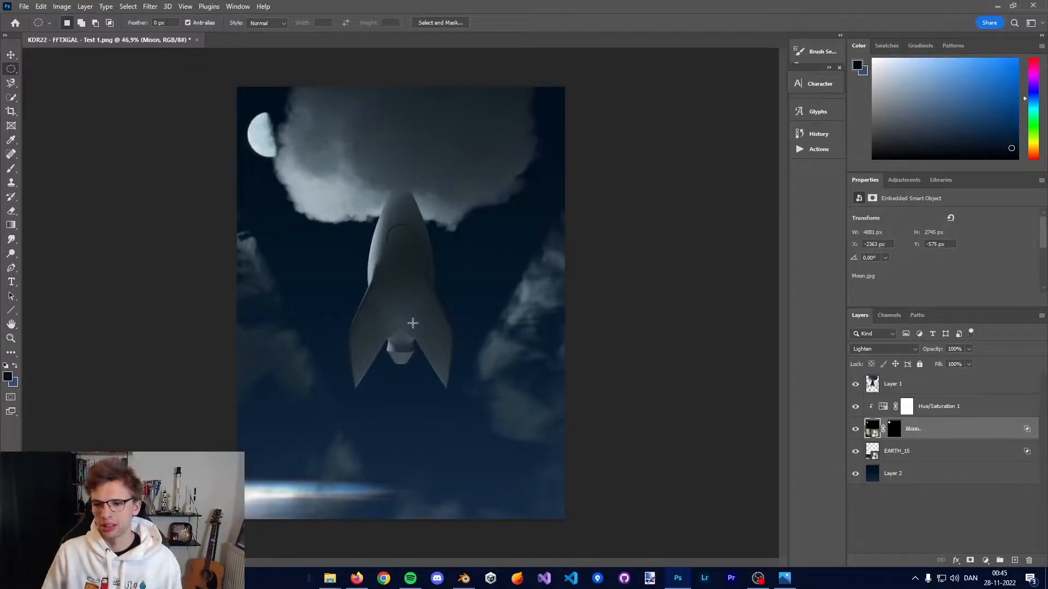
left_click(938, 404)
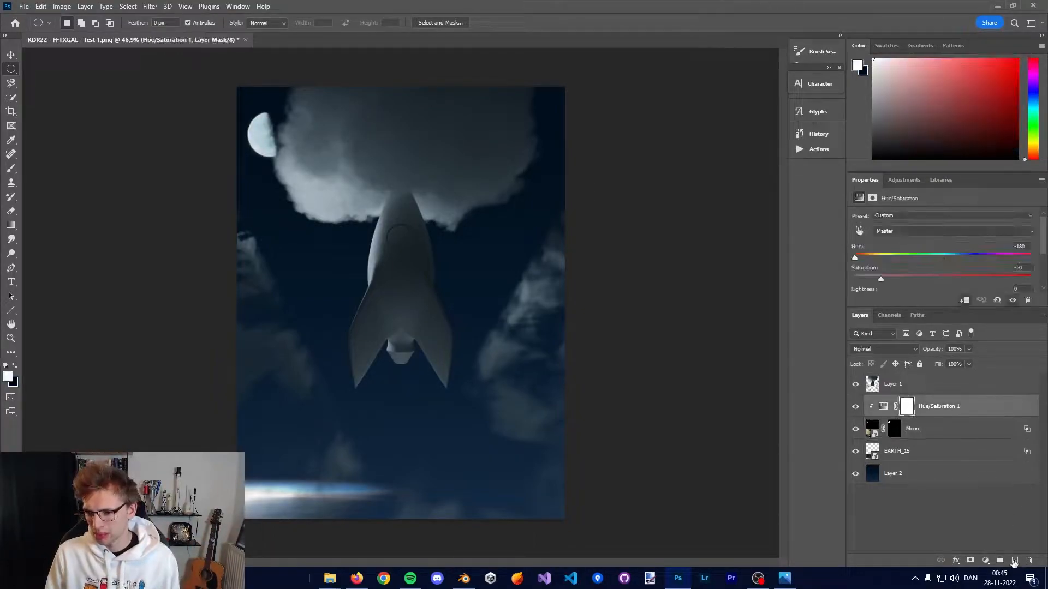
Add the Unsplash star photo as a masked layer directly above the background gradient.
left_click(1014, 560)
left_click_drag(424, 379, 417, 379)
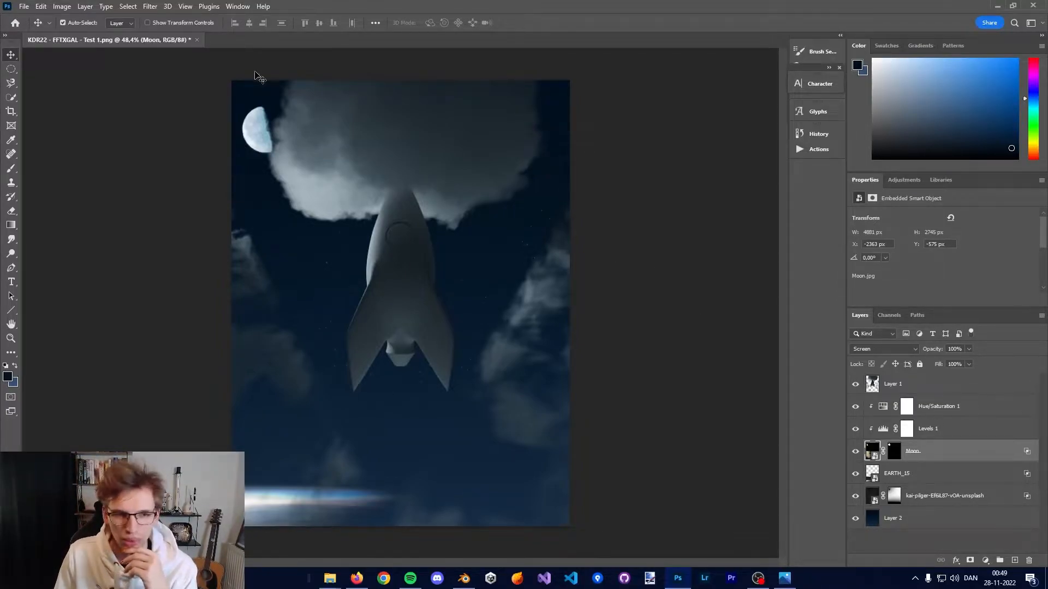
Apply Motion Blur smart filters to the Moon, EARTH_15 and star photo layers and check the star streaks beside the rocket.
left_click(149, 7)
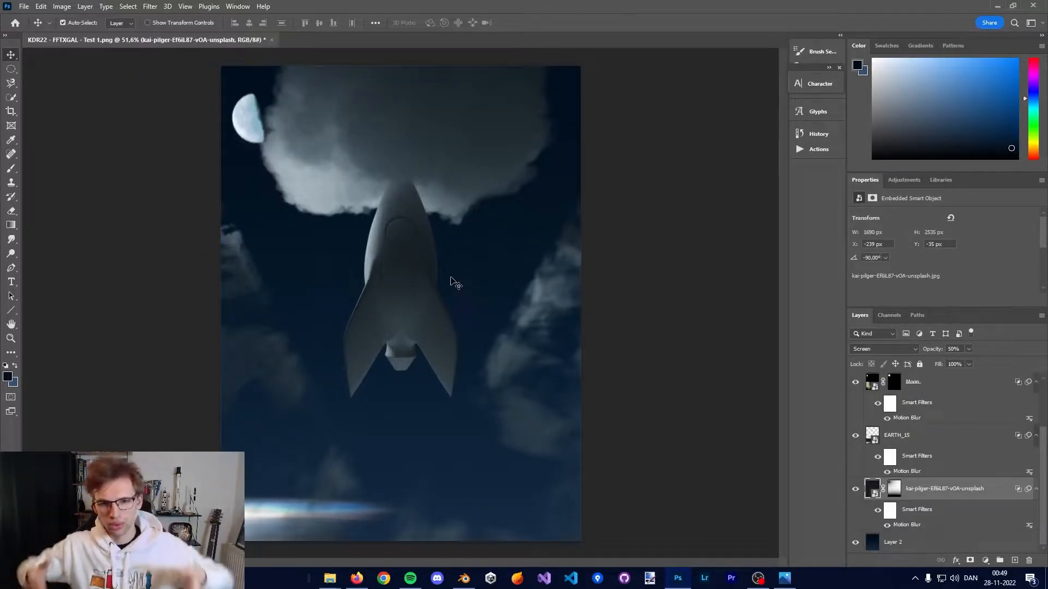
scroll(425, 134, "up", 3, "alt")
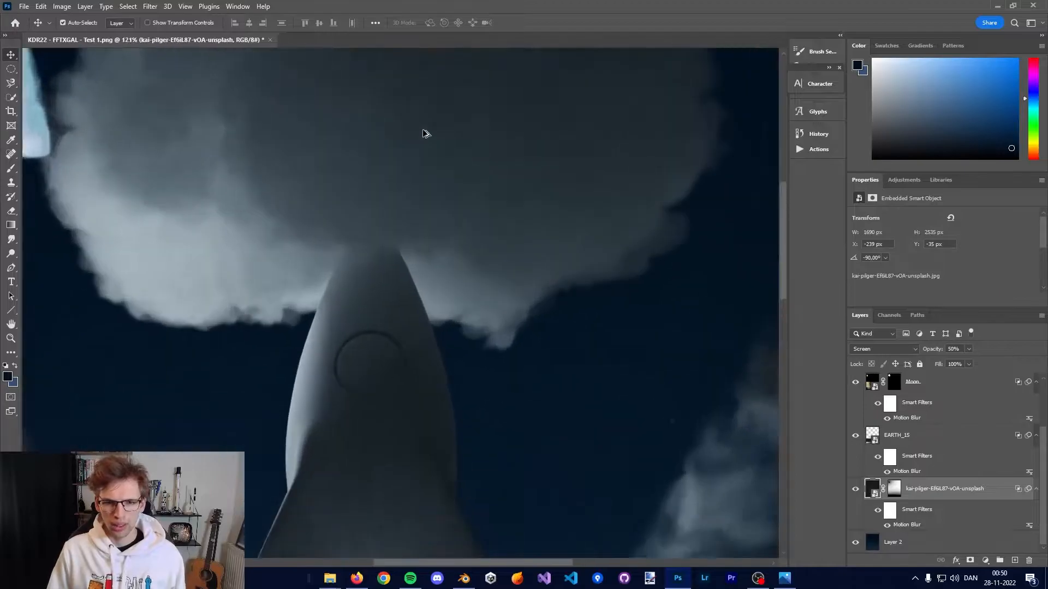
scroll(562, 260, "up", 5, "alt")
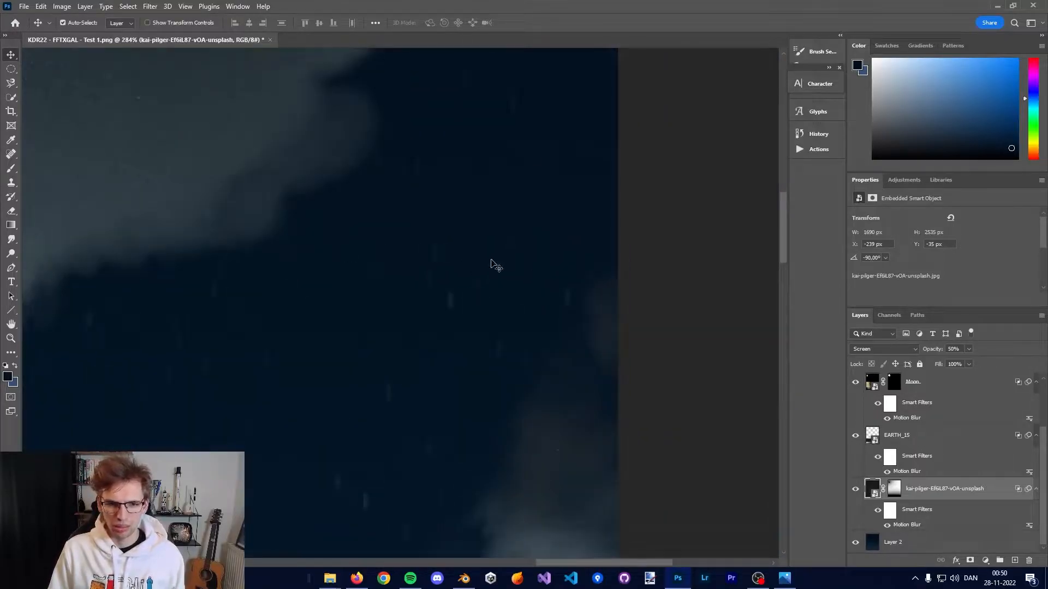
left_click_drag(241, 393, 713, 82)
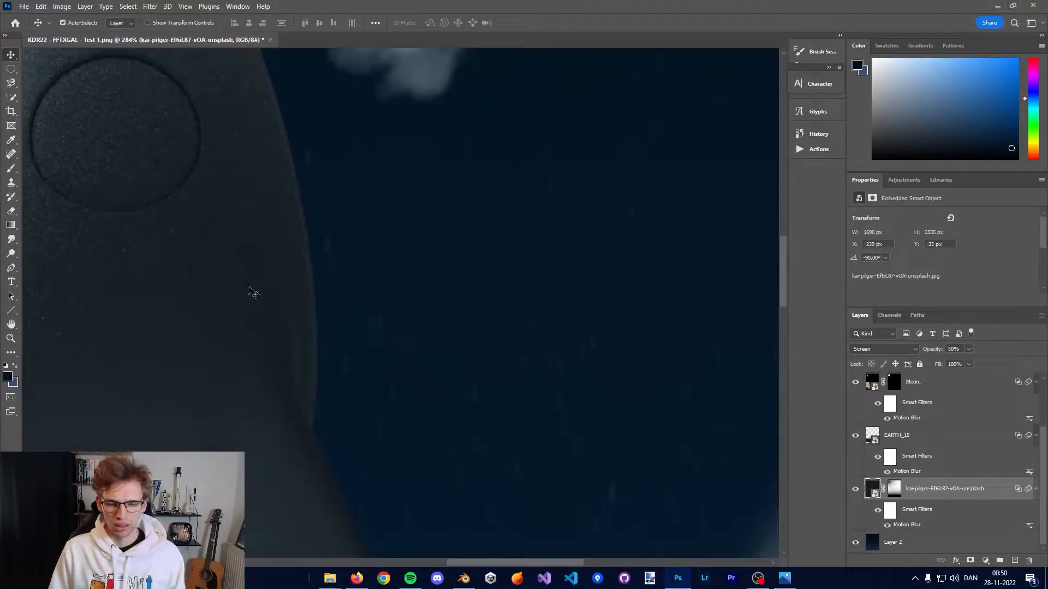
scroll(365, 285, "down", 2, "alt")
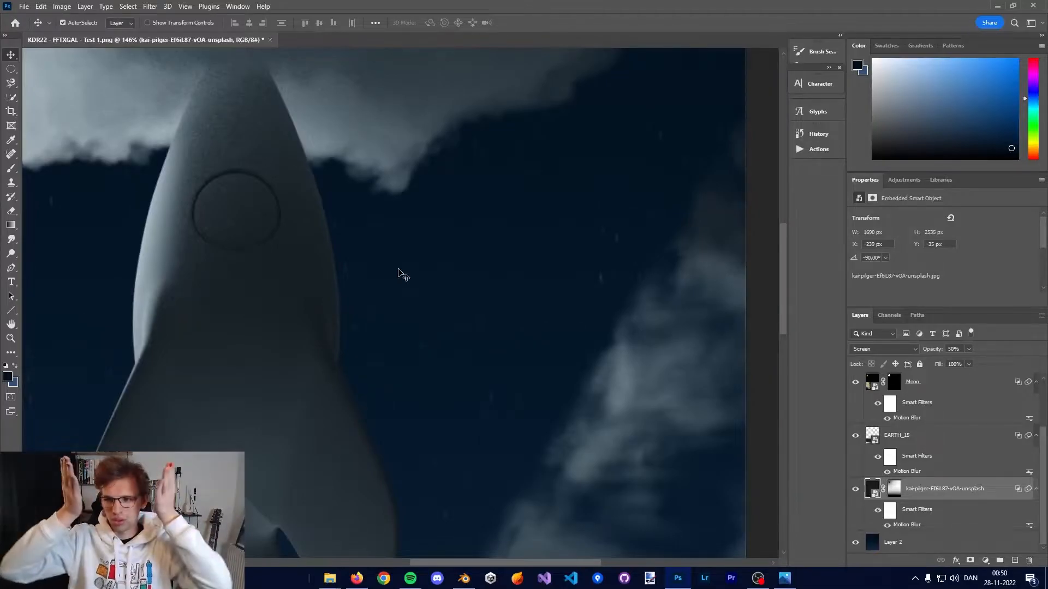
scroll(399, 248, "down", 3, "alt")
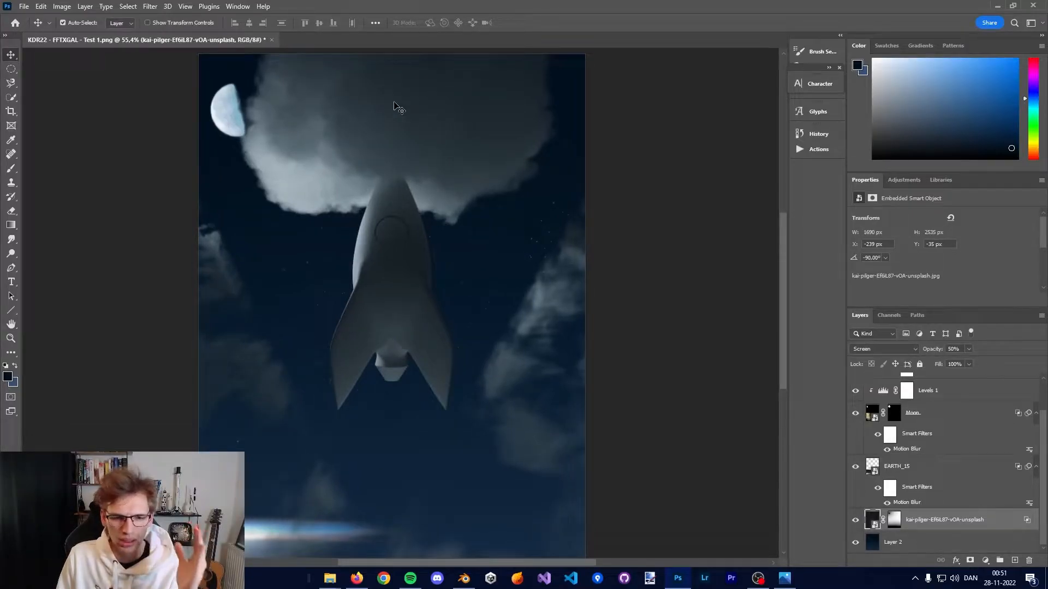
Apply a Motion Blur smart filter to the star photo layer with an angle of 80° and a distance of 10 pixels.
left_click(150, 6)
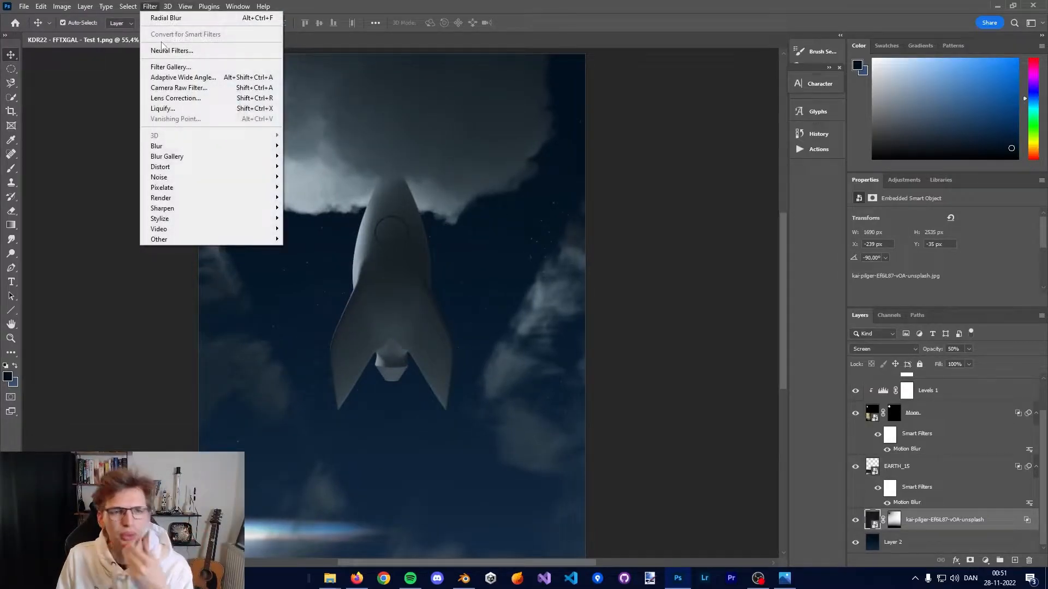
mouse_move(158, 146)
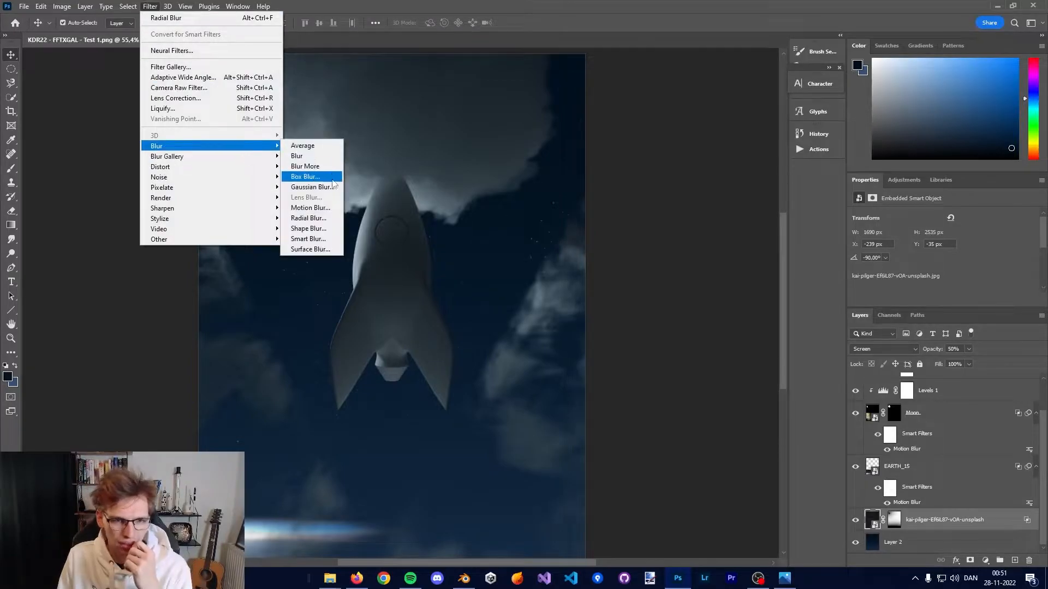
left_click(309, 208)
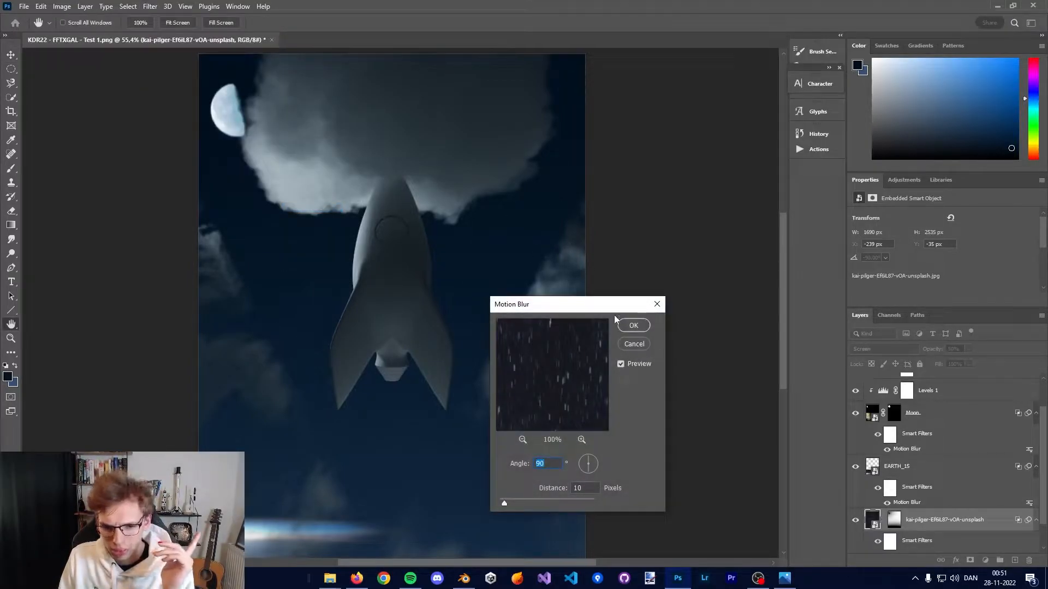
left_click_drag(606, 316, 611, 212)
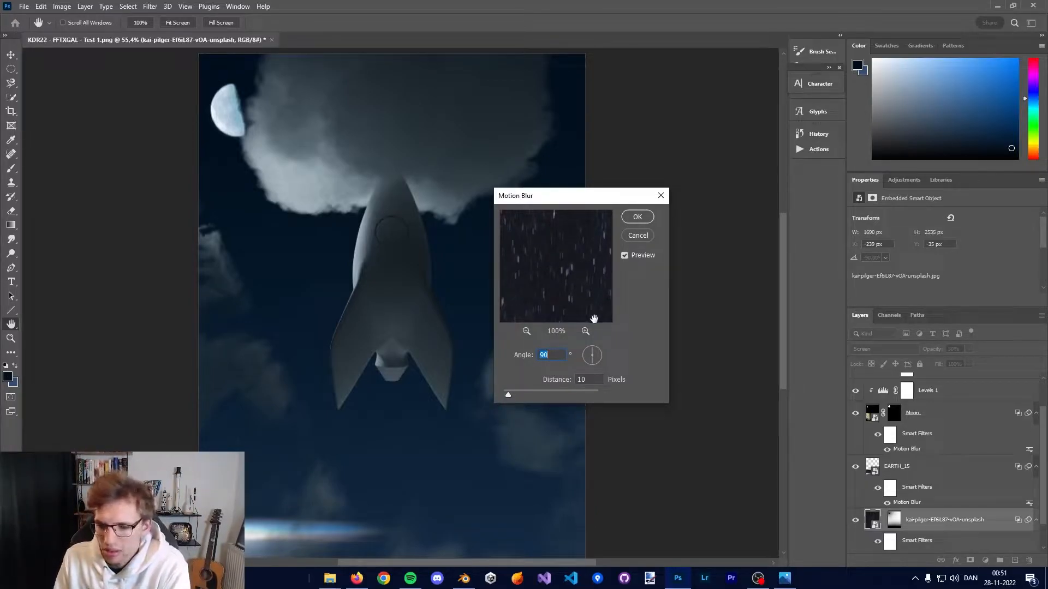
left_click_drag(549, 196, 569, 139)
left_click_drag(607, 299, 611, 296)
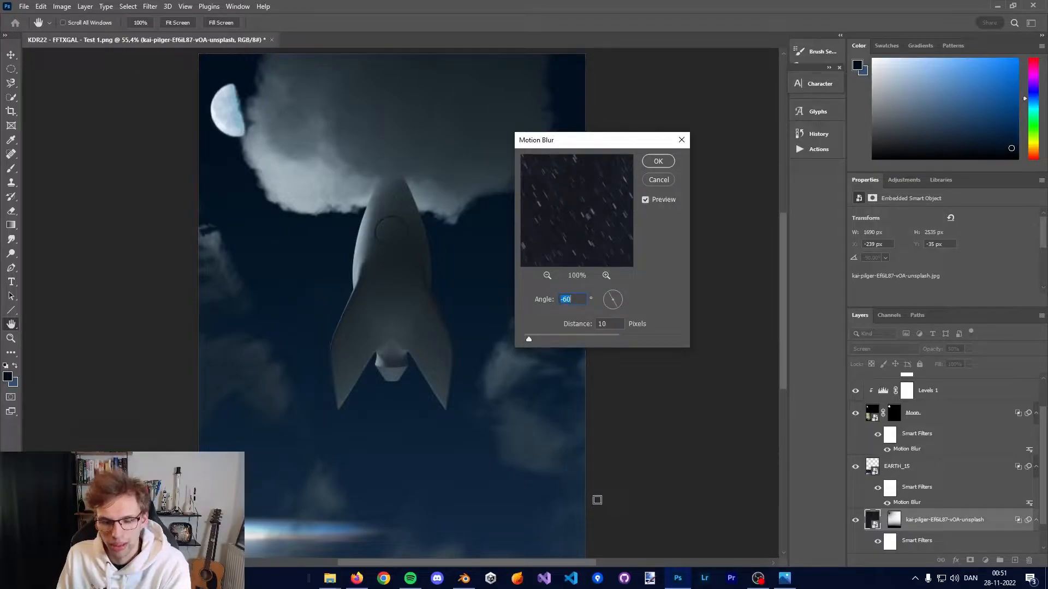
left_click_drag(620, 295, 620, 287)
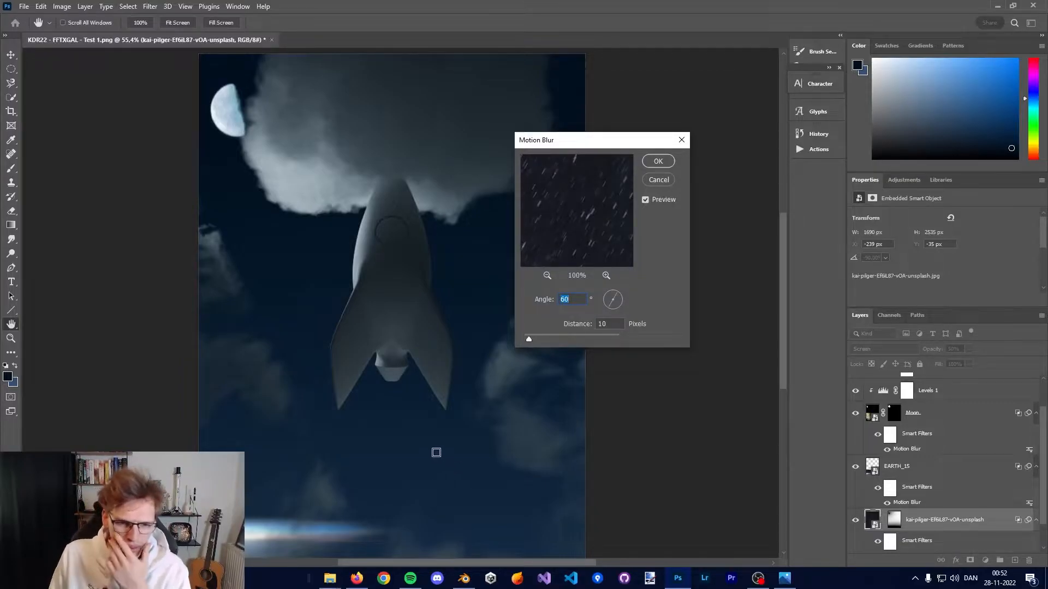
type("80")
key("Return")
Put the star photo layer in its own group and rename the layer "Stars Tilt Right".
key("ctrl+g")
double_click(928, 492)
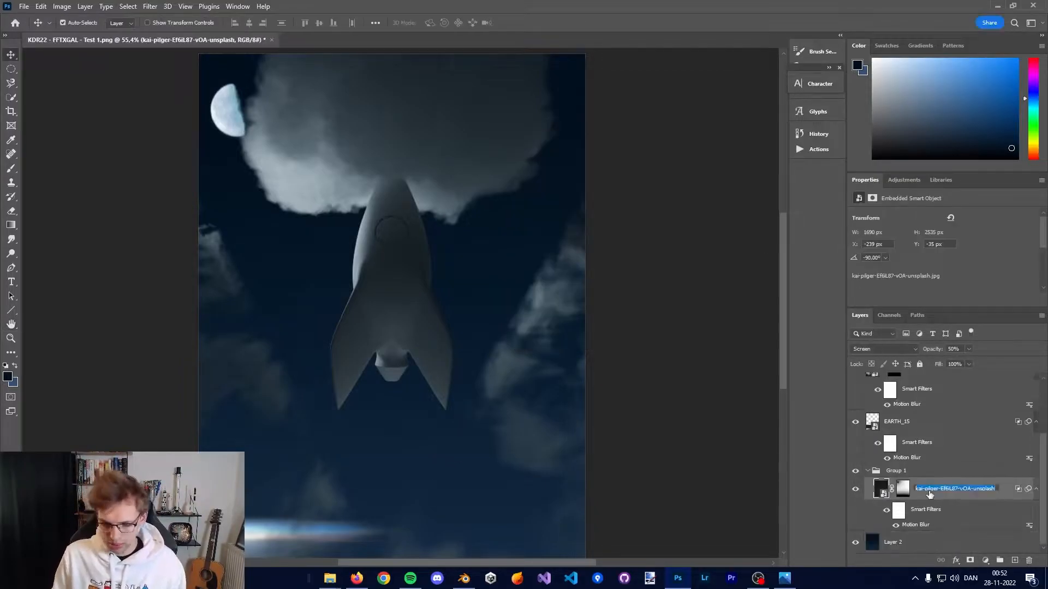
type("Stars Tilt Right")
key("Return")
Duplicate the Stars Tilt Right layer as "Stars Tilt Left" and edit the Motion Blur of the copy.
key("ctrl+j")
double_click(938, 490)
type("Stars Tilt Left")
double_click(915, 525)
key("Return")
Paint black on the Stars Tilt Left mask from the lower left of the sky diagonally up to the right.
left_click(903, 489)
key("b")
scroll(401, 304, "down", 2, "alt")
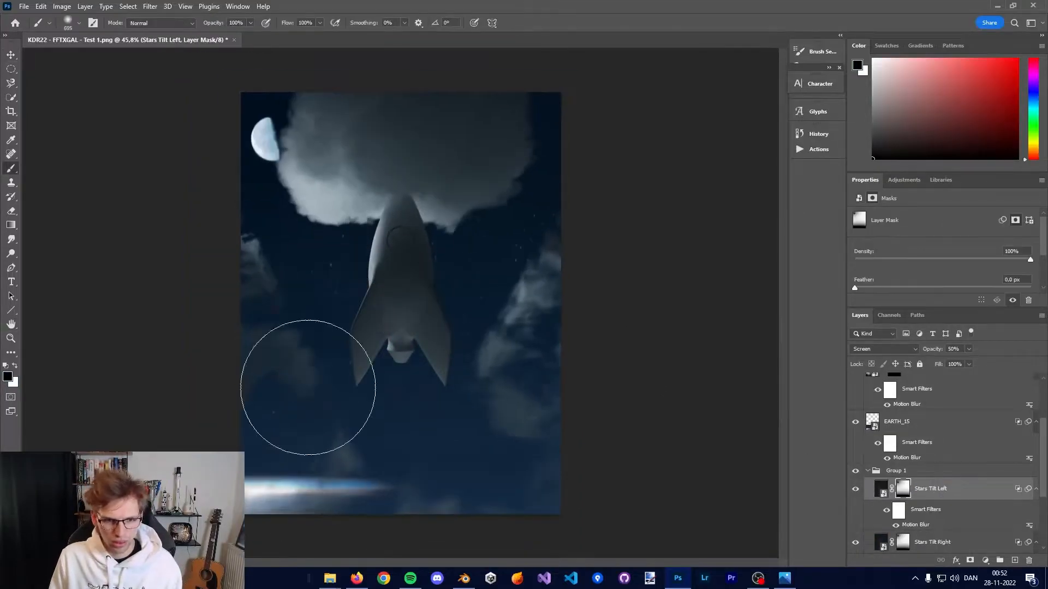
left_click_drag(297, 428, 519, 235)
Paint white on the Center Stars mask across the sky beside the rocket.
left_click(903, 511)
scroll(376, 393, "up", 5, "alt")
left_click(930, 404)
left_click(903, 510)
left_click_drag(461, 182, 215, 314)
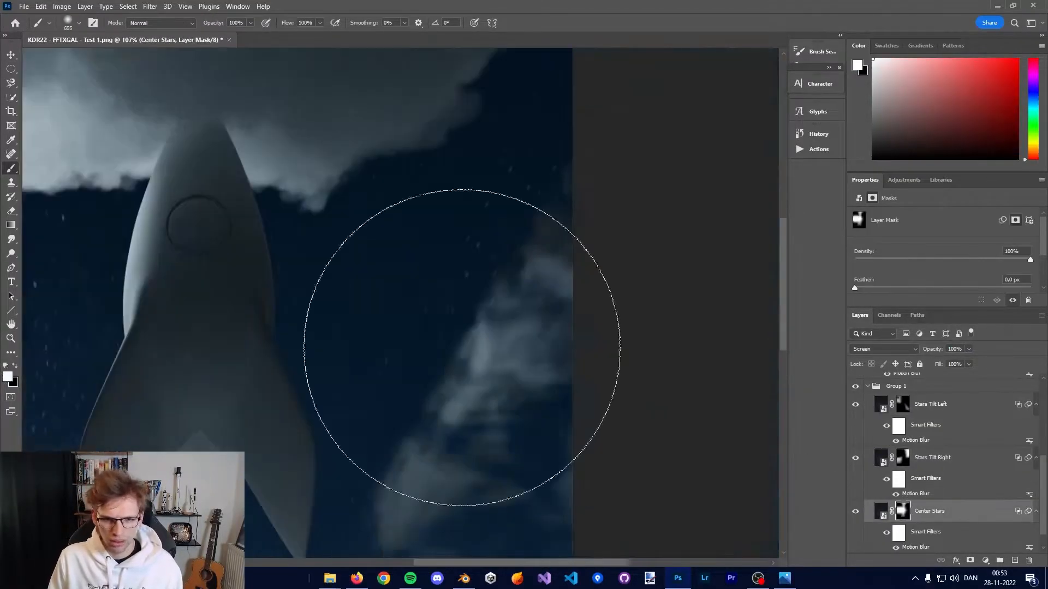
Refine the masks of Stars Tilt Right, Stars Tilt Left and Center Stars with a smaller brush of about 265 px.
key("ctrl+0")
left_click(903, 458)
key("x")
left_click(903, 404)
left_click(903, 511)
left_click(903, 404)
scroll(365, 304, "up", 4, "alt")
right_click_drag(415, 416, 365, 417, "alt")
Select the star group and hide the rocket image on Layer 1 to expose the whole sky.
left_click(895, 386)
scroll(401, 303, "down", 5, "alt")
scroll(945, 464, "up", 5)
left_click(855, 384)
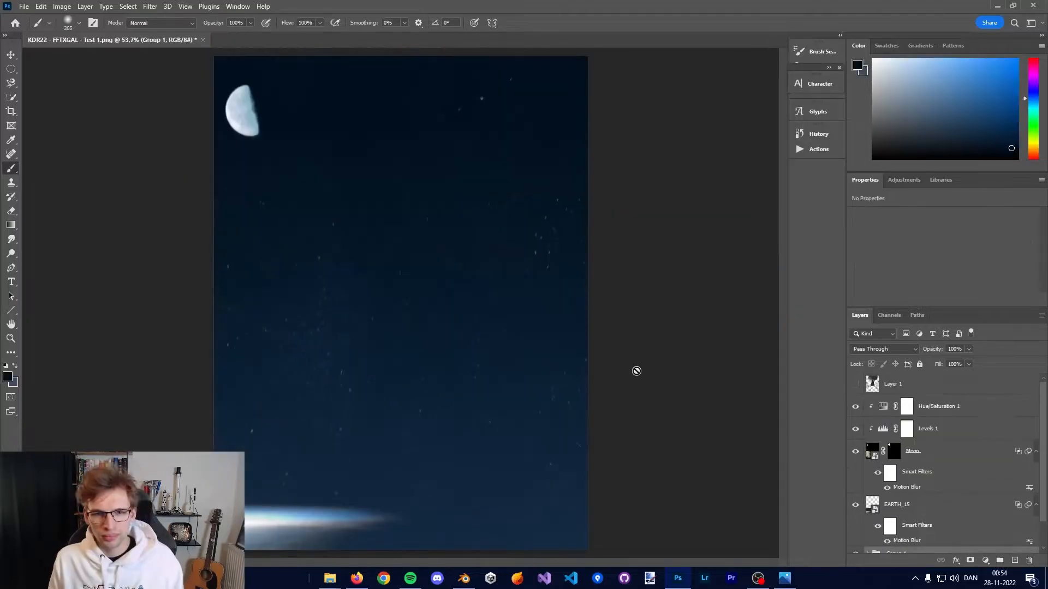
Expand Group 1 and brush over its star layer masks across the upper and middle parts of the sky.
scroll(931, 485, "down", 1)
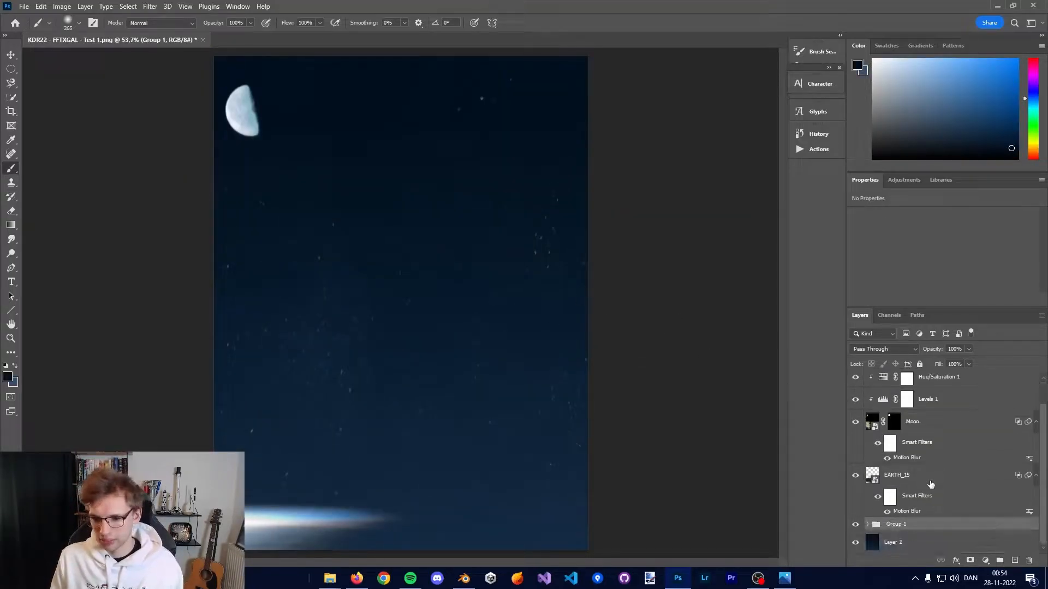
left_click(868, 524)
scroll(900, 491, "down", 3)
left_click(903, 453)
scroll(288, 421, "up", 6, "alt")
left_click_drag(482, 163, 484, 274)
left_click_drag(742, 486, 532, 203)
left_click_drag(507, 297, 650, 281)
scroll(650, 281, "down", 6, "alt")
scroll(903, 481, "down", 3)
left_click(902, 492)
key("x")
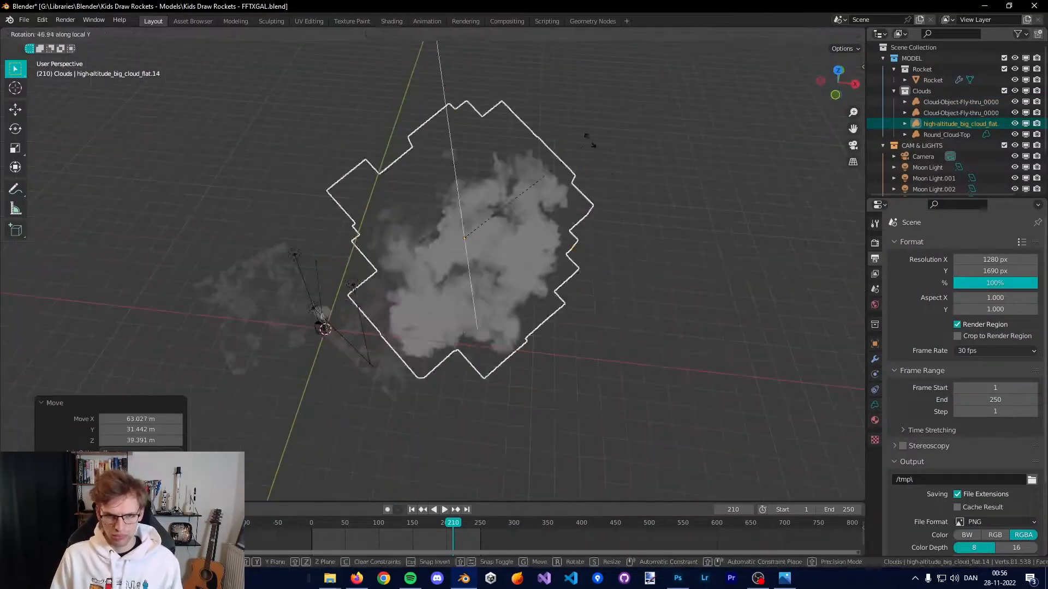
left_click(934, 104)
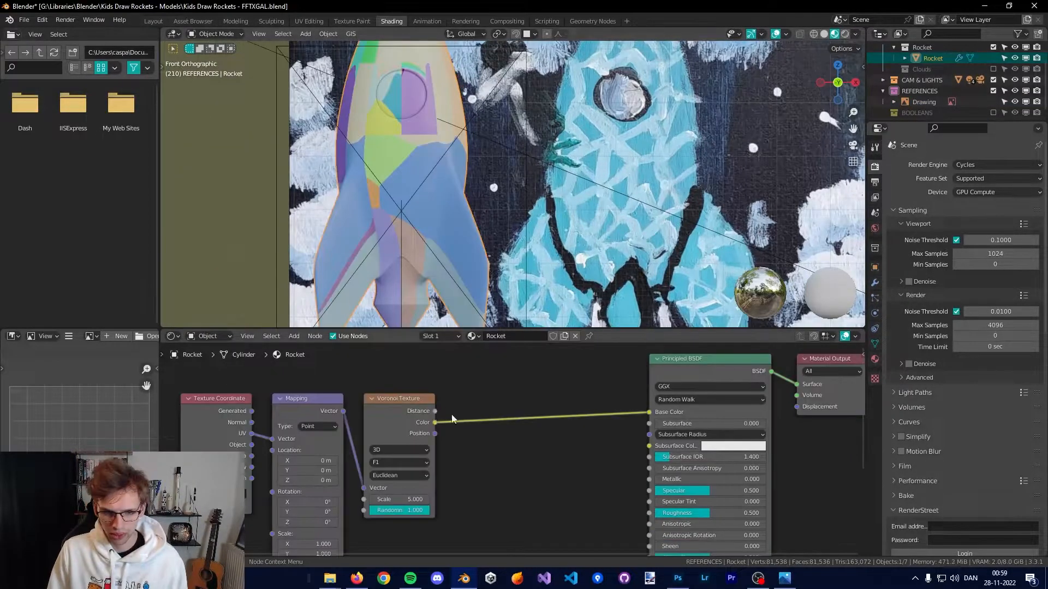
Link the Voronoi Texture's Distance to the rocket's Base Color, switch it to Distance to Edge and set its scale to 27.7.
left_click_drag(435, 411, 649, 412)
key("shift+a")
key("Escape")
left_click(396, 462)
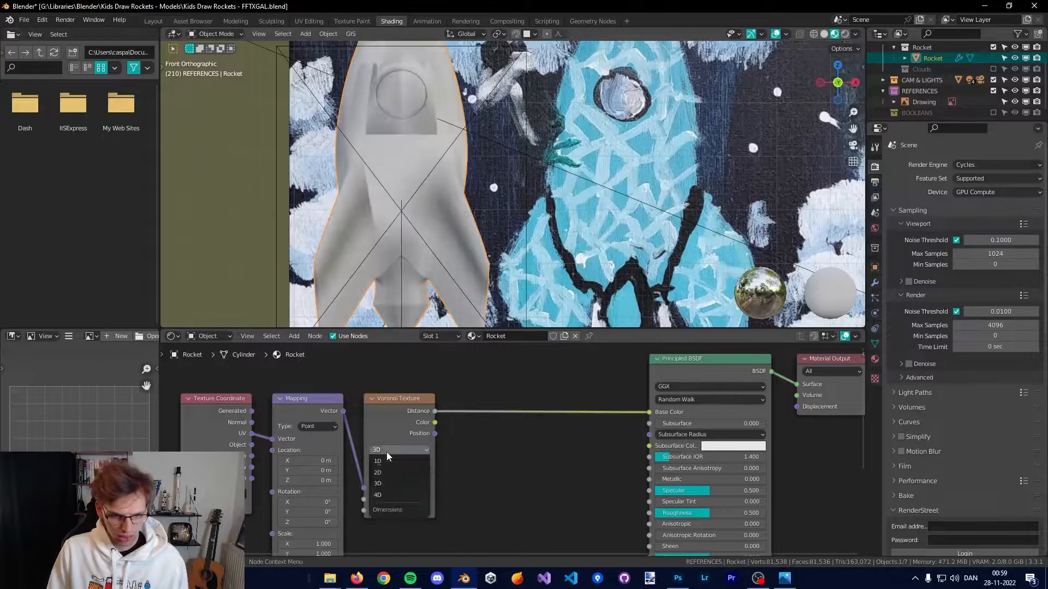
left_click(395, 508)
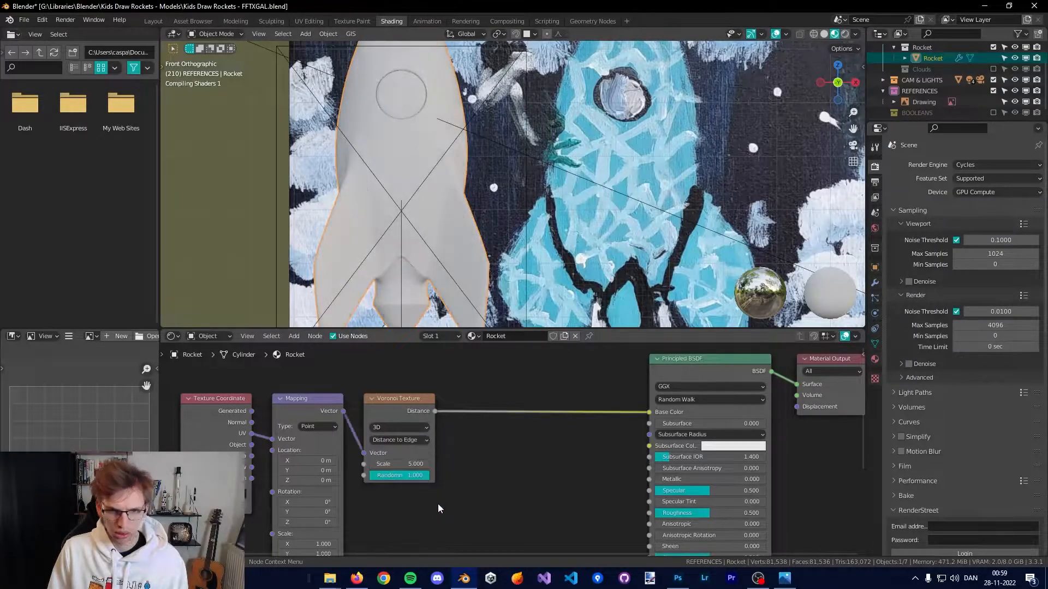
left_click_drag(411, 464, 472, 464)
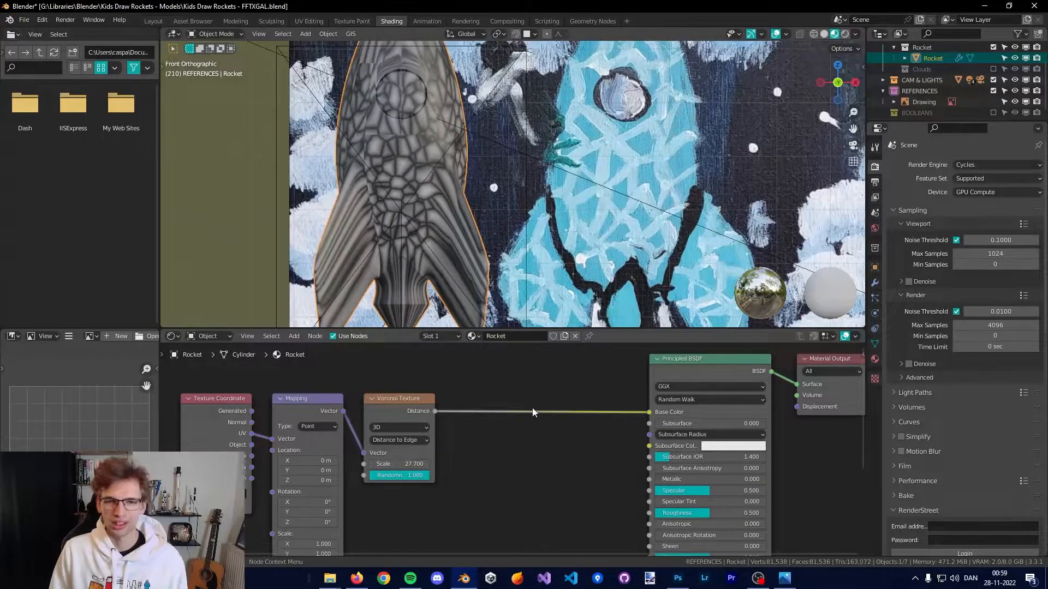
Insert a ColorRamp between the Voronoi Texture and the Principled BSDF, and lower the Voronoi scale to 10.9.
key("shift+a")
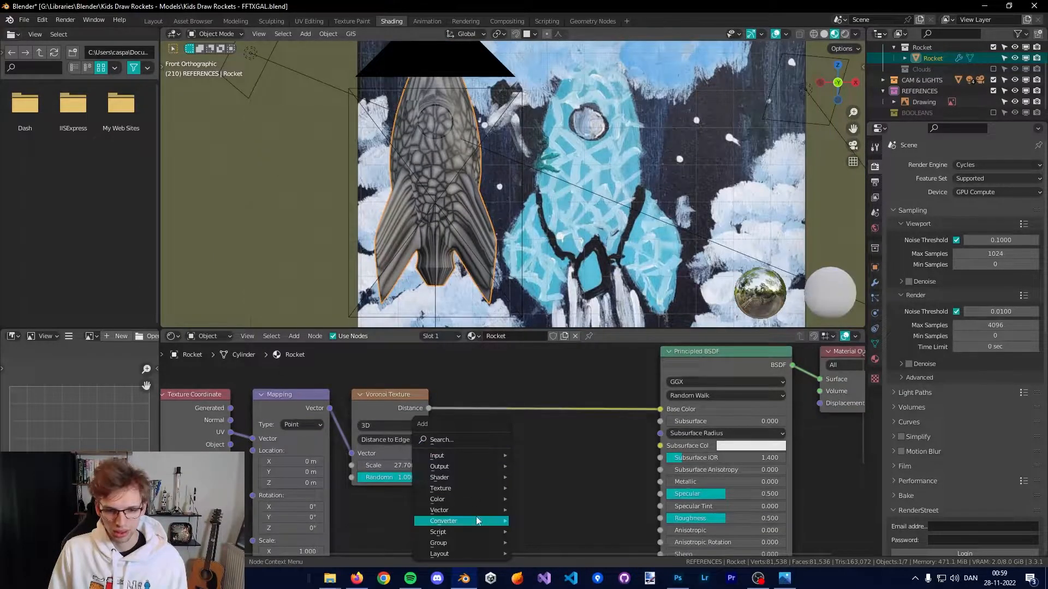
mouse_move(476, 519)
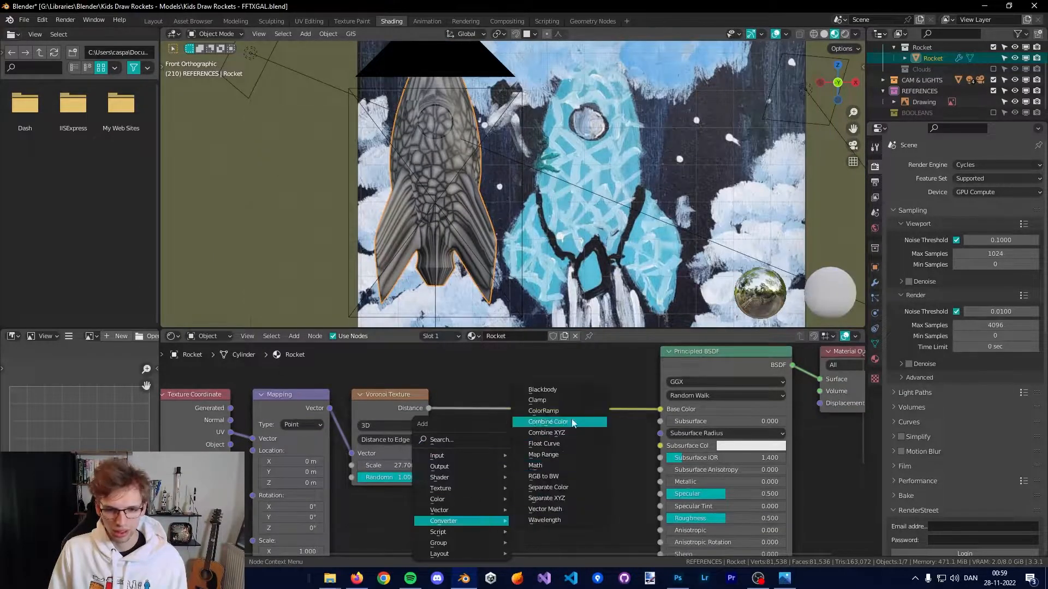
left_click(571, 412)
left_click_drag(231, 409, 254, 440)
left_click_drag(206, 436, 191, 466)
left_click_drag(390, 465, 306, 465)
scroll(482, 440, "up", 2)
middle_click_drag(482, 440, 454, 444)
Sample colours from the painted rocket for both ColorRamp stops and move the second stop closer to the first.
left_click(482, 477)
left_click(553, 420)
left_click(569, 242)
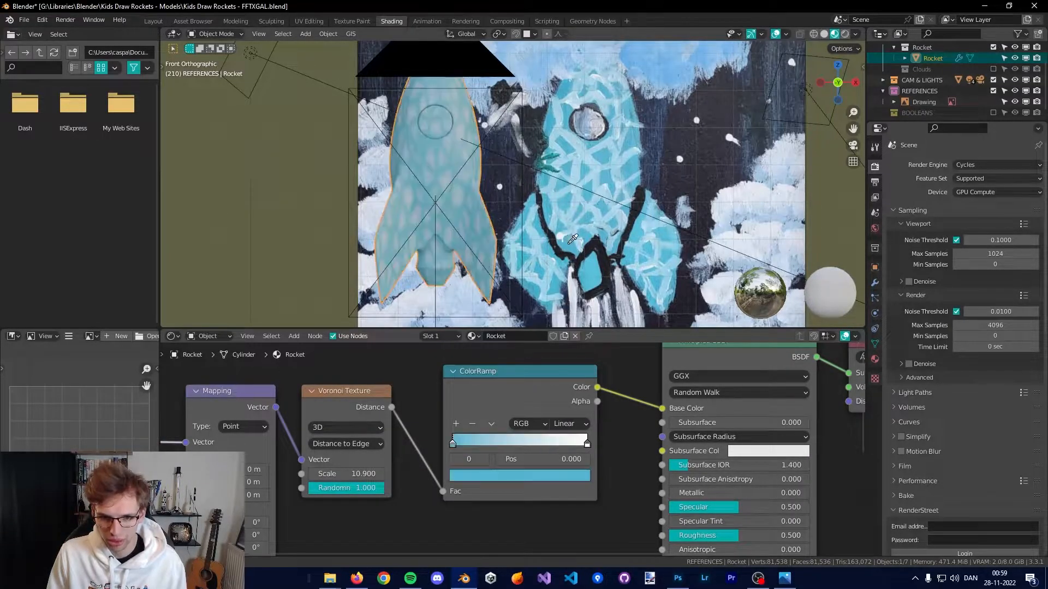
left_click_drag(587, 443, 510, 441)
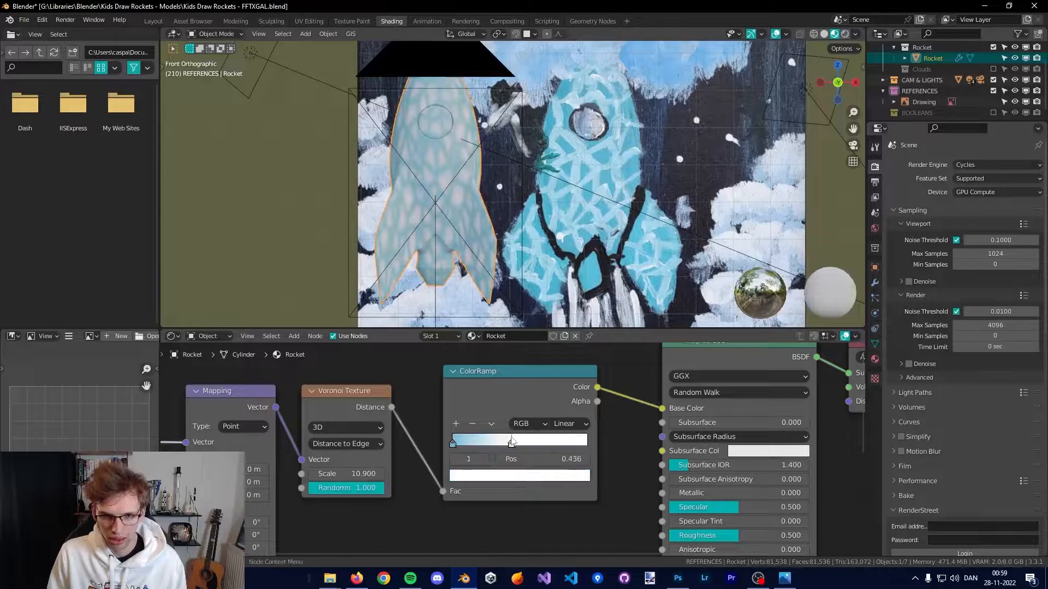
left_click(520, 476)
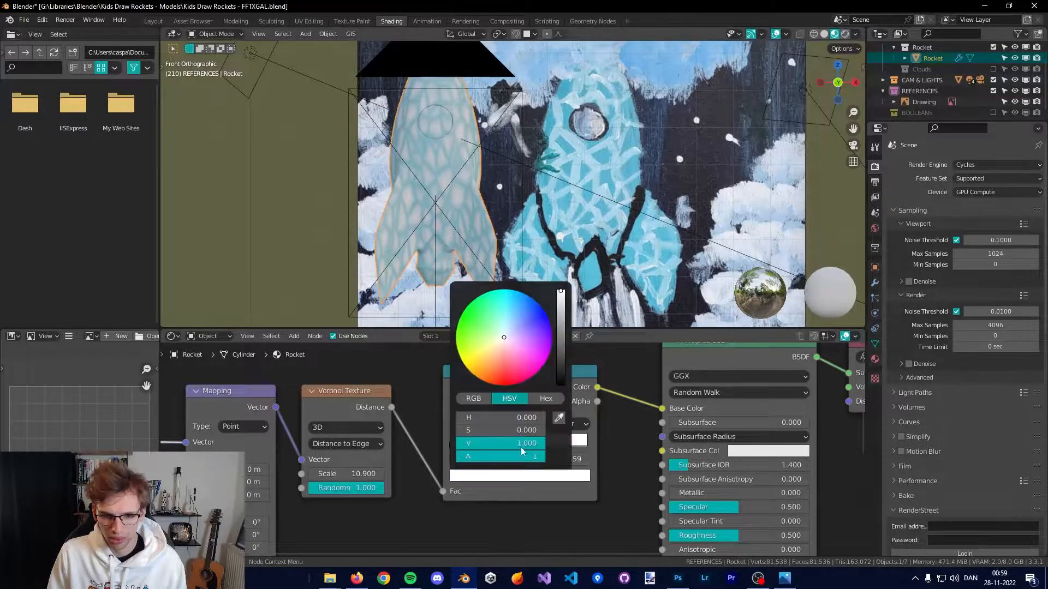
left_click(557, 423)
left_click(579, 169)
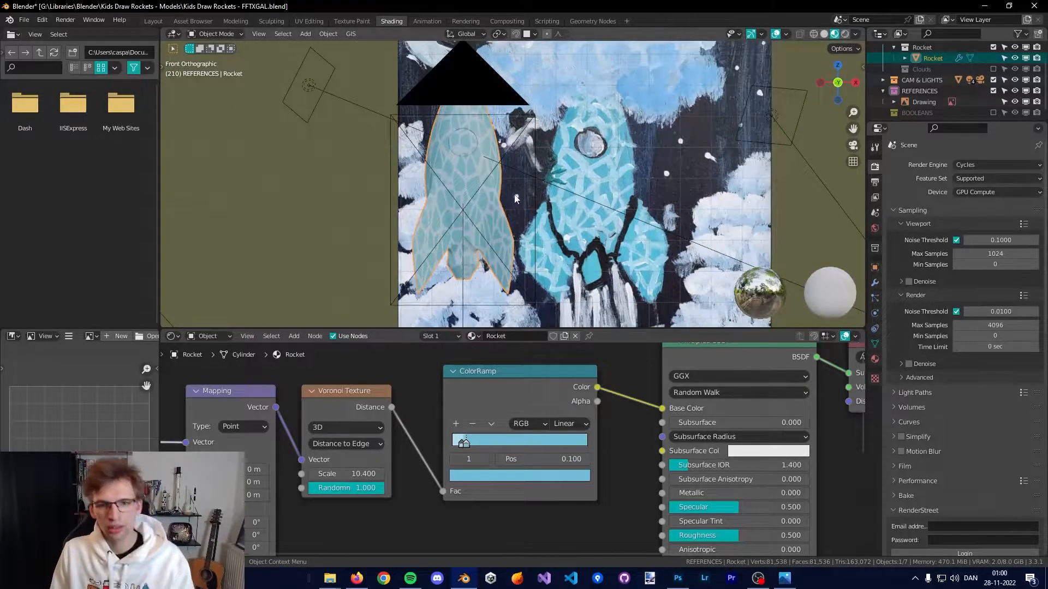
Inspect the cell pattern around the rocket's body and fins, then return to the front view.
middle_click_drag(517, 199, 583, 258)
scroll(515, 218, "up", 2)
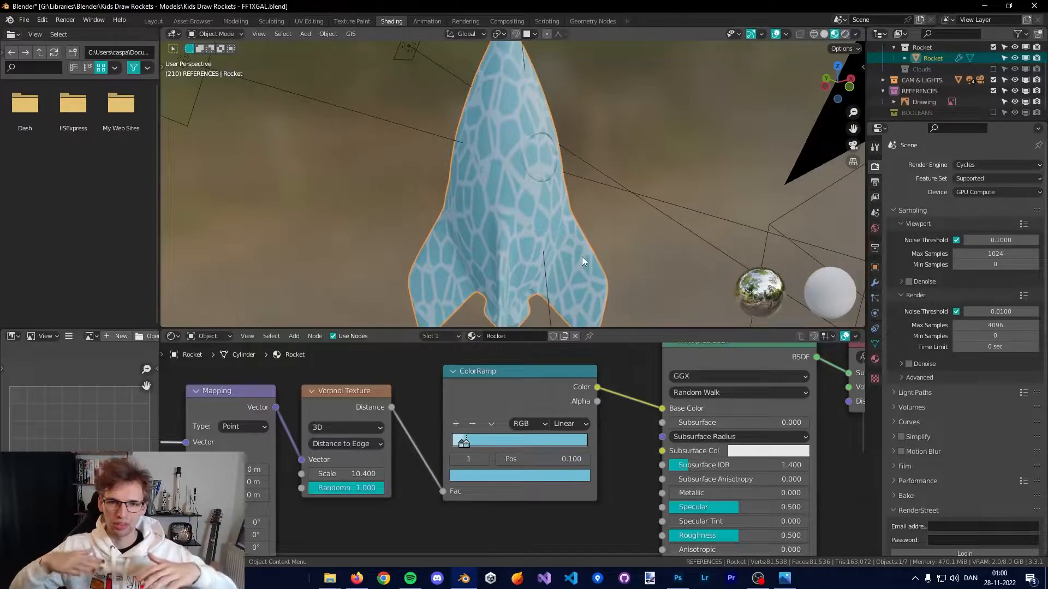
middle_click_drag(574, 186, 614, 216)
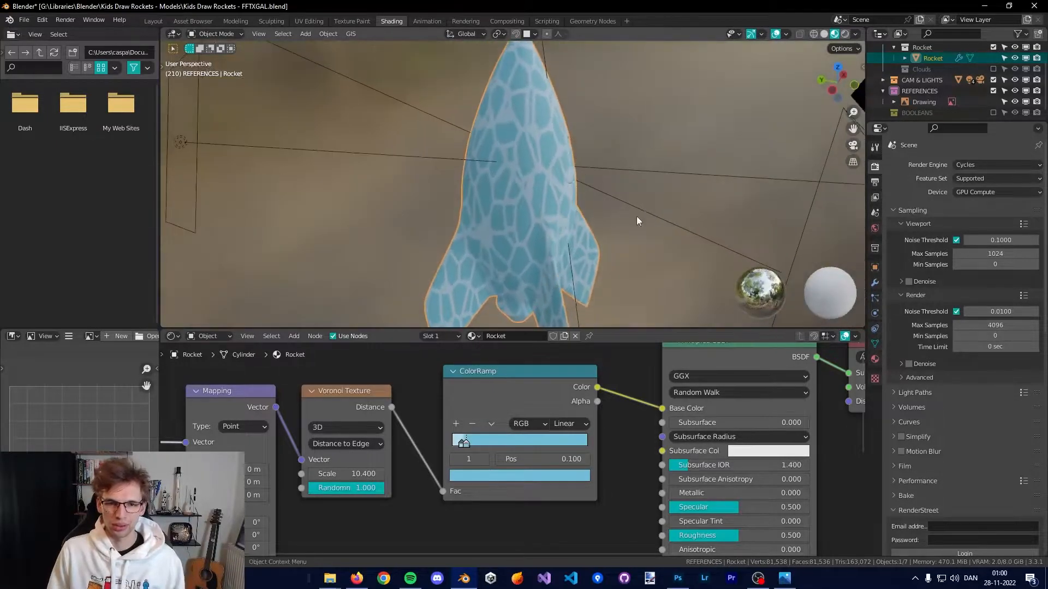
middle_click_drag(526, 175, 512, 77)
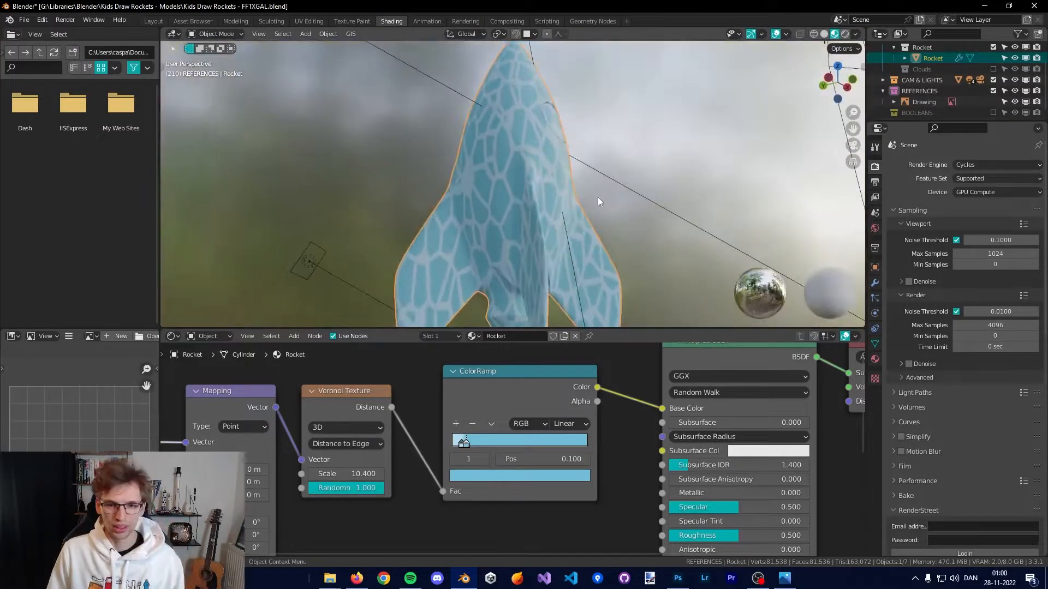
key("KP_1")
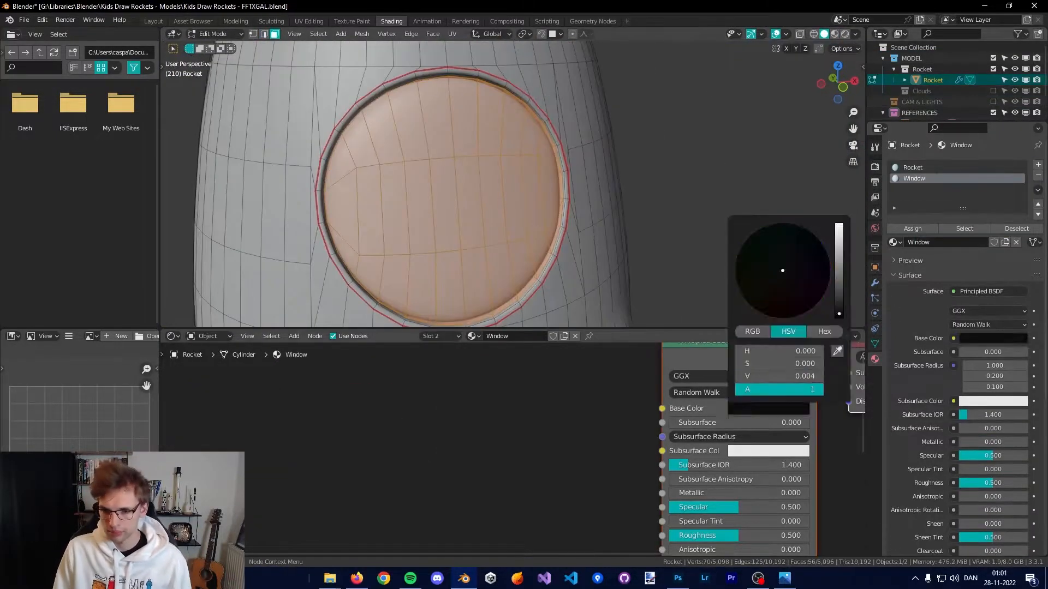
Examine the rocket's round window and the point light inside the hull from several angles.
left_click_drag(631, 91, 329, 309)
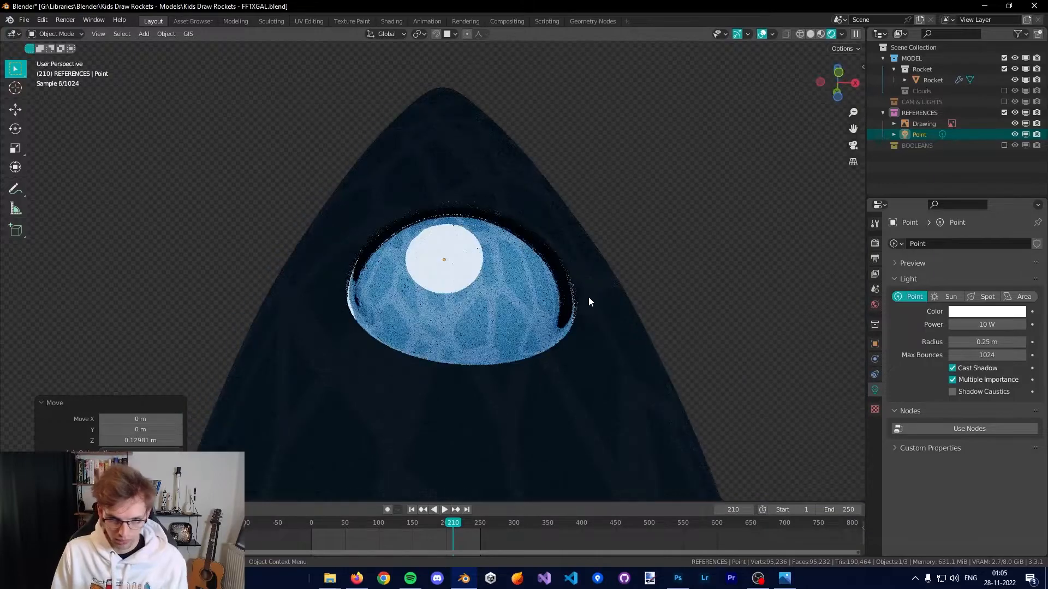
scroll(572, 309, "down", 3)
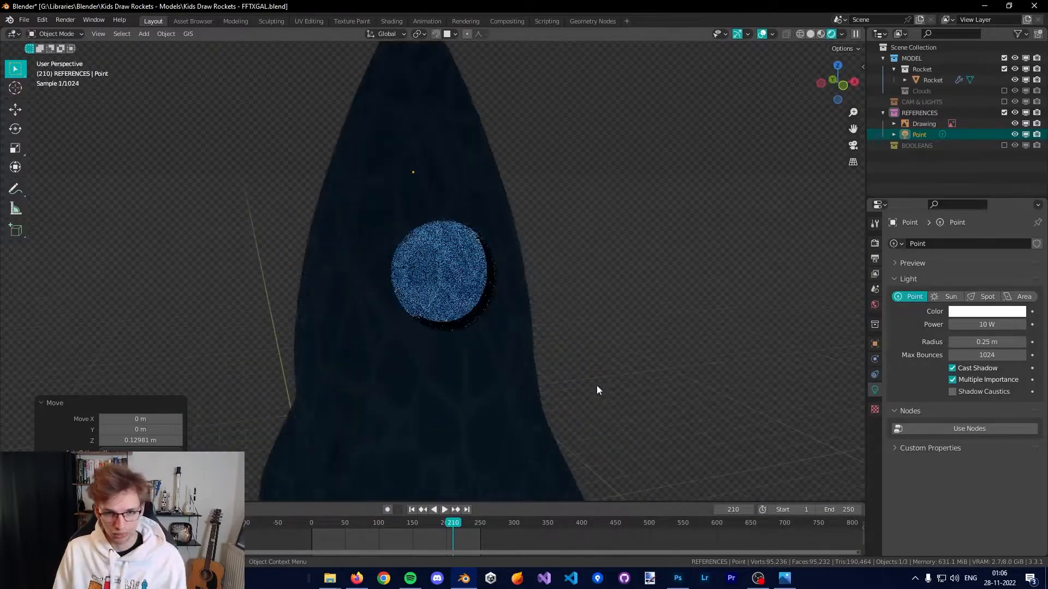
scroll(569, 375, "up", 3)
middle_click_drag(571, 374, 594, 391)
scroll(539, 349, "down", 4)
scroll(569, 376, "up", 3)
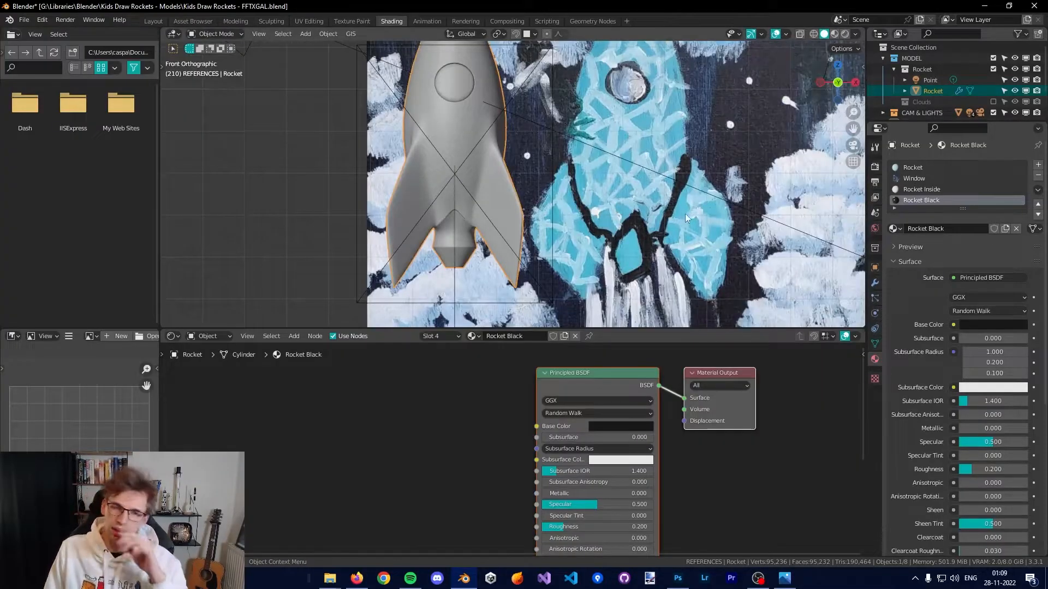
Start editing the rocket mesh around the fins, where the painting shows its black outlines.
scroll(679, 244, "up", 3)
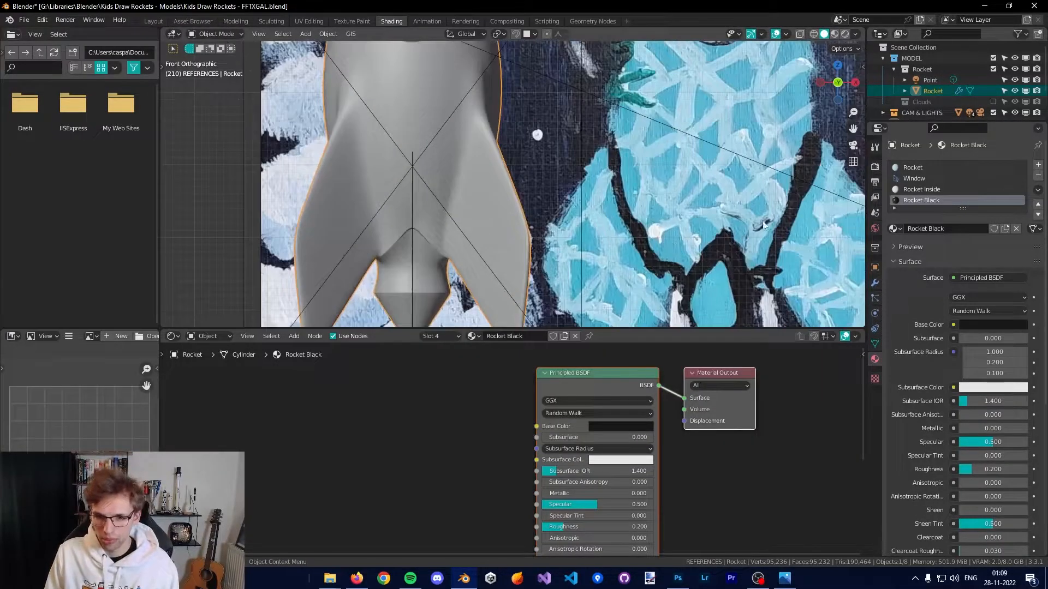
middle_click_drag(755, 225, 624, 211, "shift")
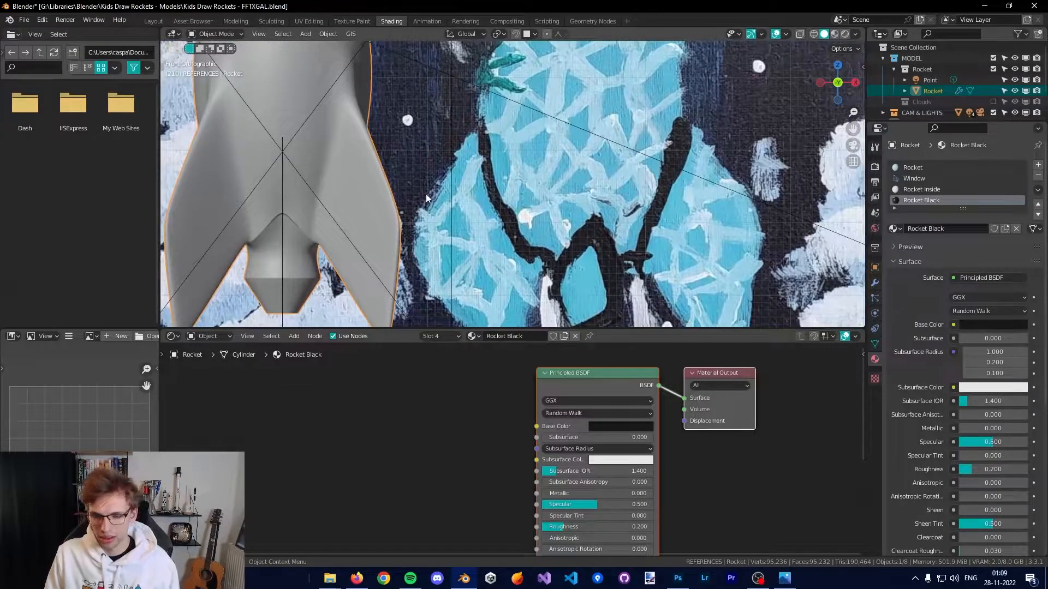
key("Tab")
middle_click_drag(492, 153, 597, 183)
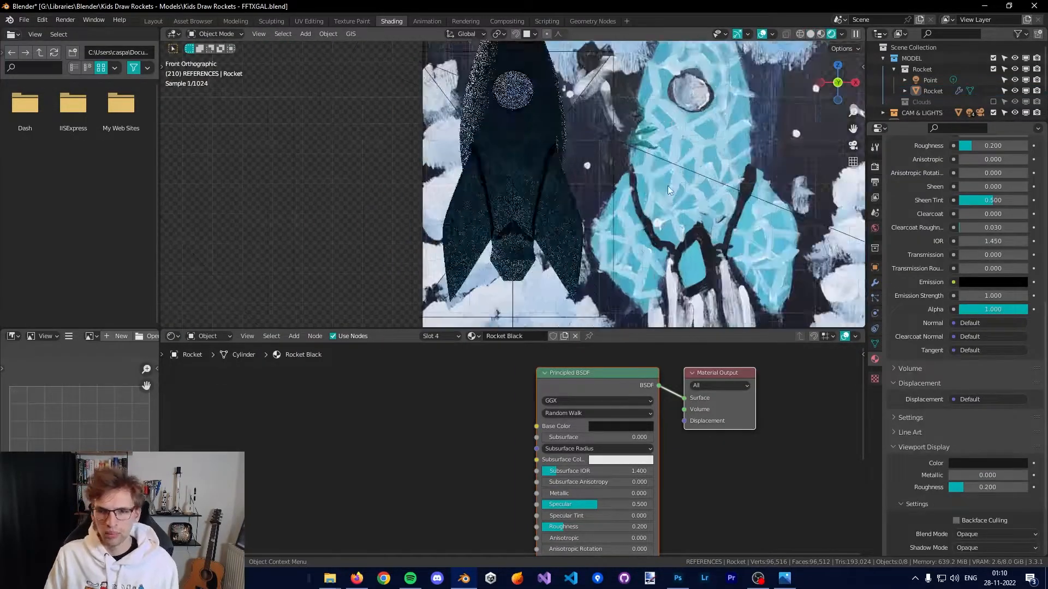
Scale, crease and move the edge loop around the rocket's round window in Edit Mode.
scroll(483, 202, "up", 3)
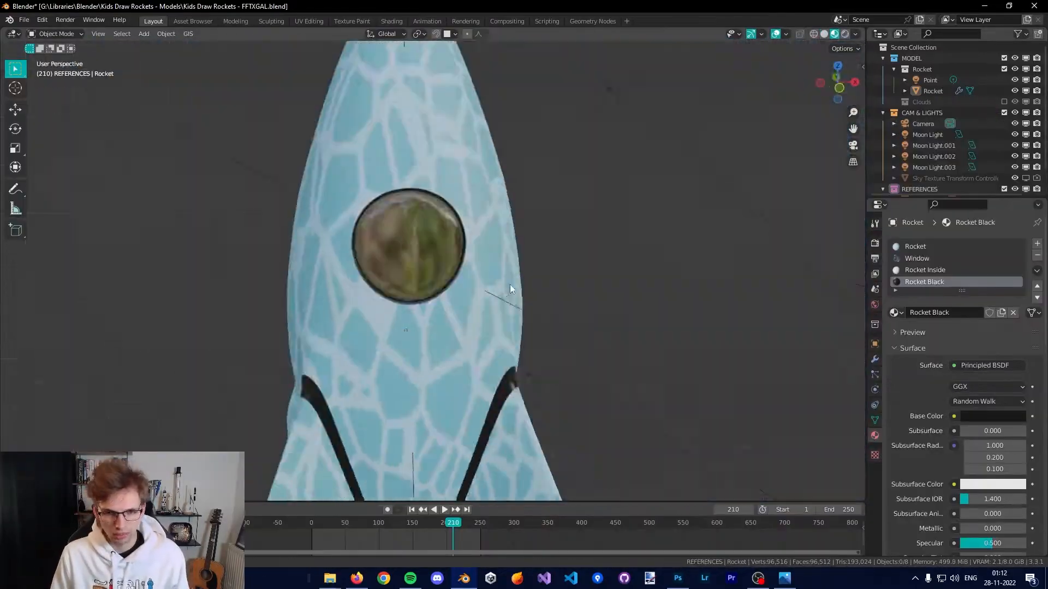
scroll(562, 222, "up", 5)
scroll(534, 185, "down", 3)
key("Tab")
mouse_move(535, 186)
middle_mouse_down()
mouse_move(480, 207)
mouse_move(508, 229)
middle_mouse_up()
key("s")
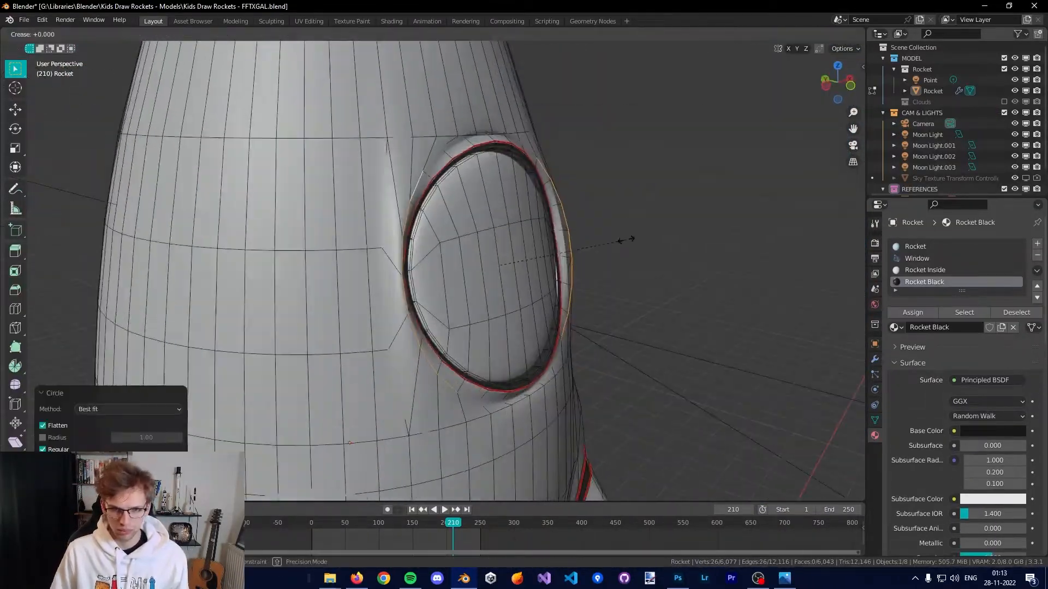
left_click(627, 239)
middle_click_drag(627, 239, 661, 254)
key("g")
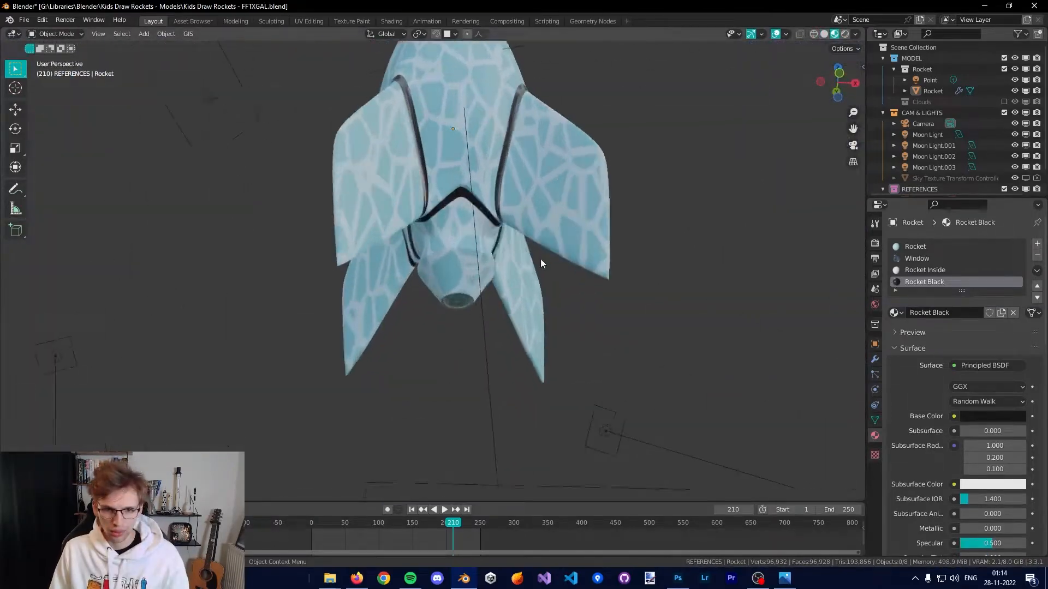
Select the linked faces inside the engine nozzle at the rocket's base in Edit Mode, undoing the last selection.
scroll(540, 263, "up", 6)
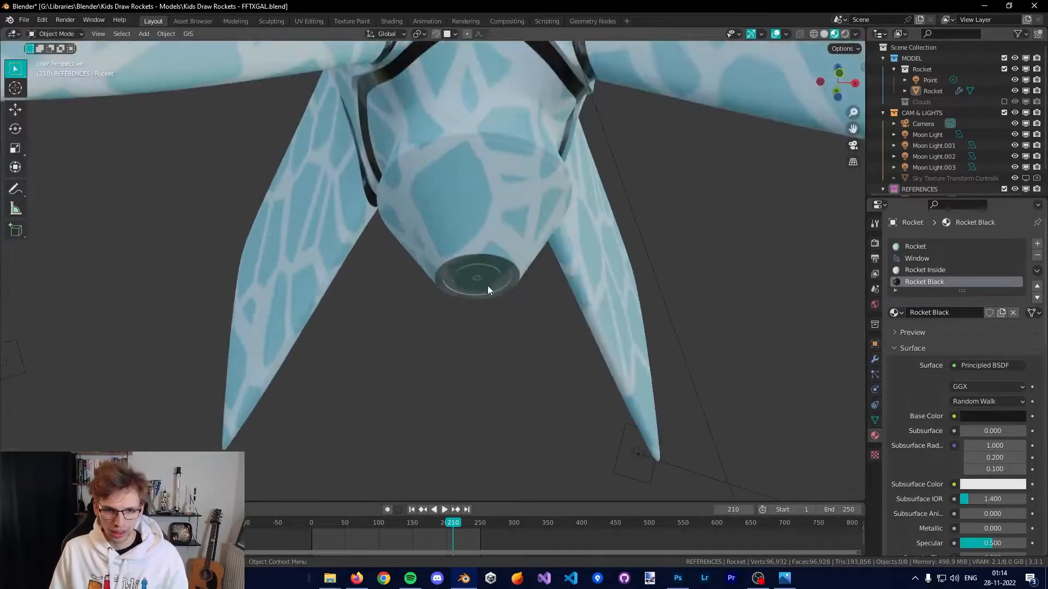
left_click(529, 301)
key("Tab")
scroll(489, 321, "up", 3)
key("3")
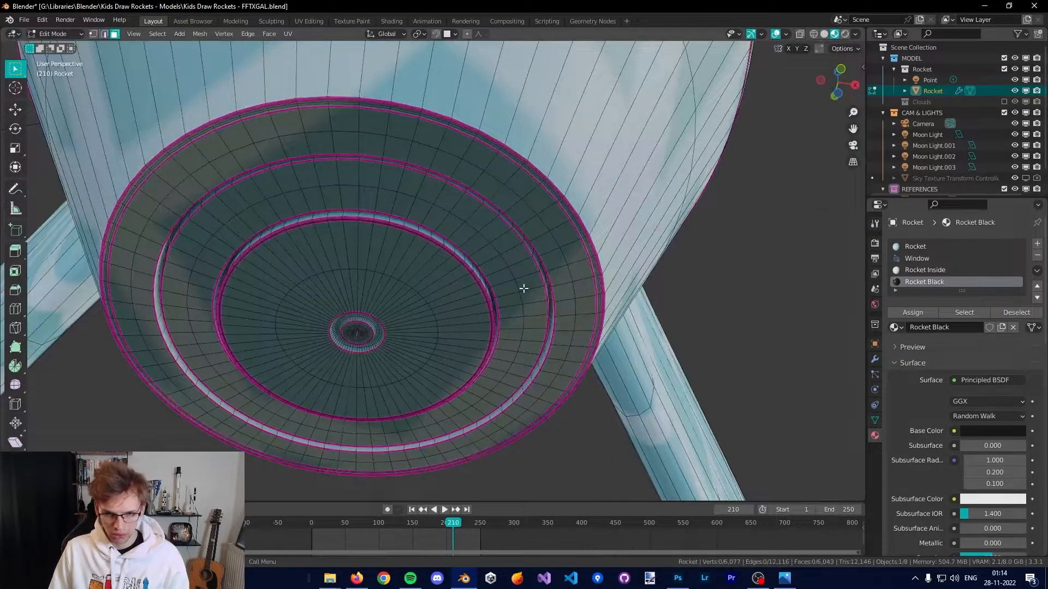
key("l")
key("l")
key("ctrl+z")
middle_click_drag(446, 336, 503, 300)
scroll(503, 299, "up", 4)
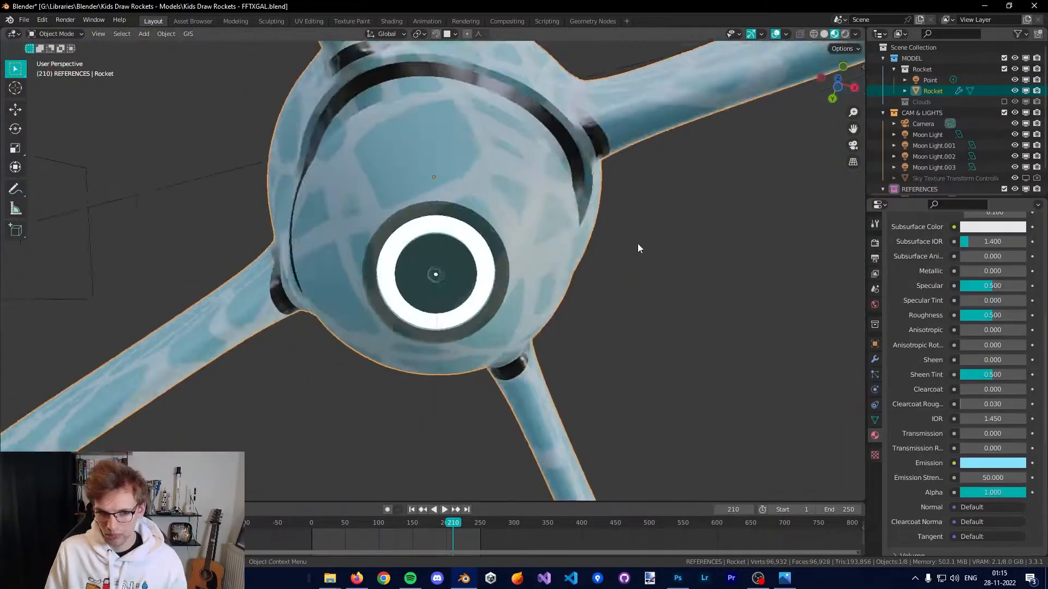
mouse_move(638, 243)
middle_mouse_down()
mouse_move(565, 386)
mouse_move(539, 341)
middle_mouse_up()
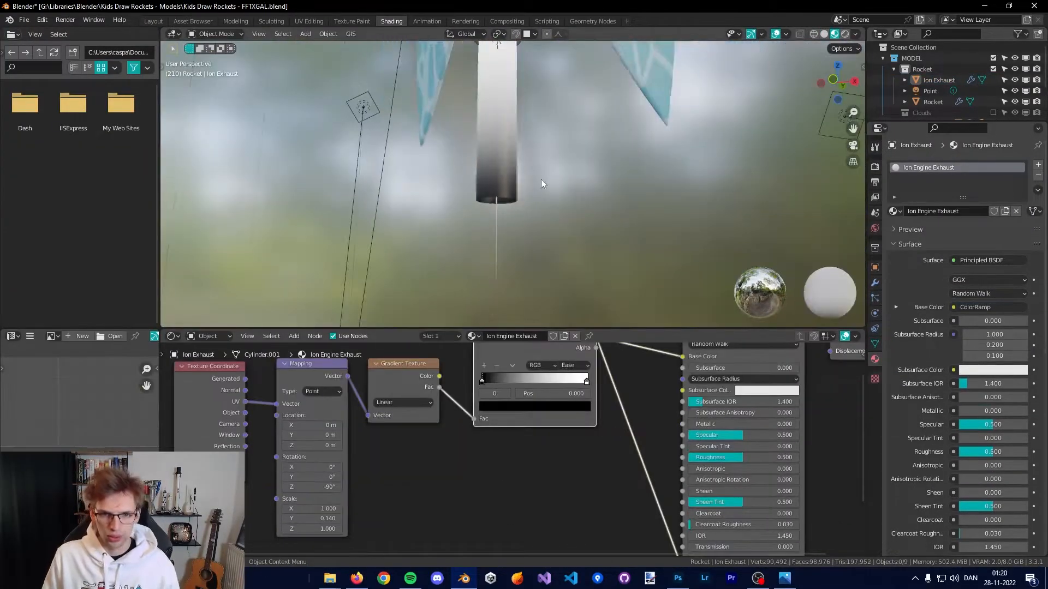
Link the colour output of the ion exhaust's ColorRamp to the Alpha input of its Principled BSDF.
scroll(509, 272, "down", 2)
scroll(516, 268, "up", 1)
scroll(528, 254, "up", 3)
middle_click_drag(528, 255, 544, 195, "shift")
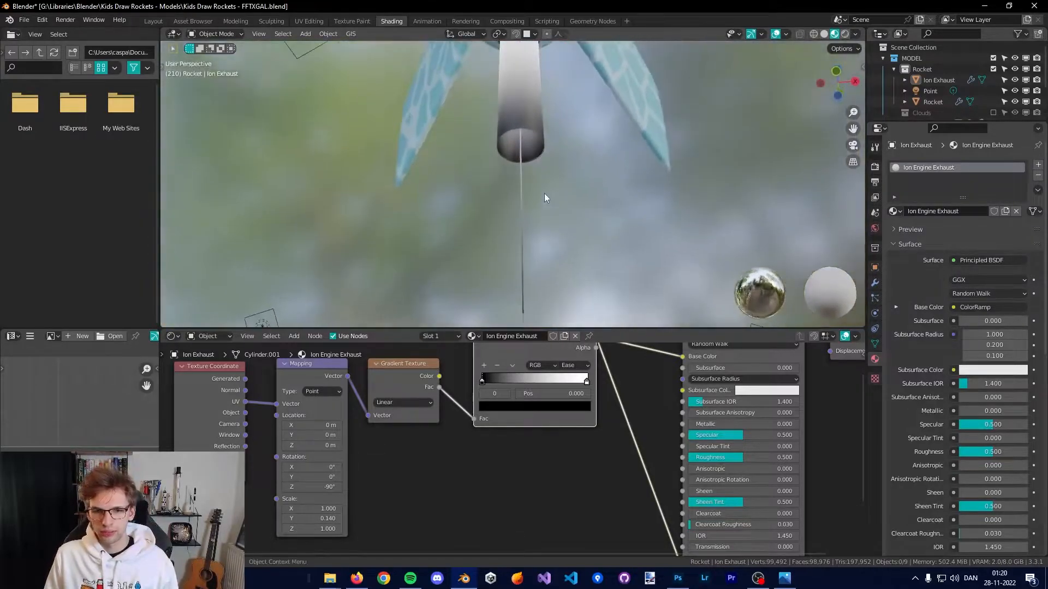
middle_click_drag(540, 230, 512, 175)
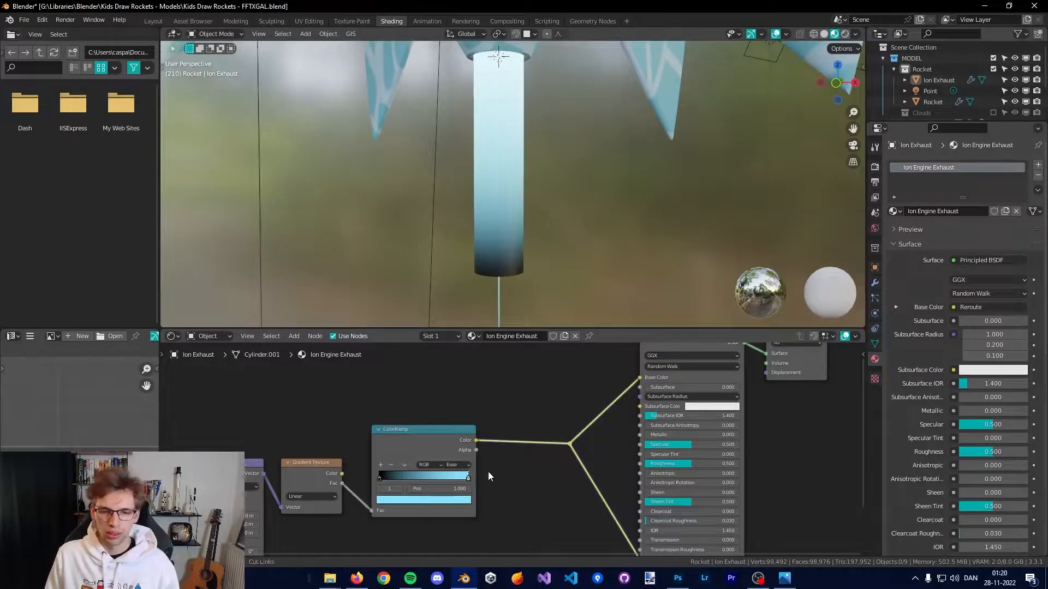
scroll(475, 447, "up", 2)
scroll(492, 473, "down", 3)
left_click_drag(423, 401, 610, 537)
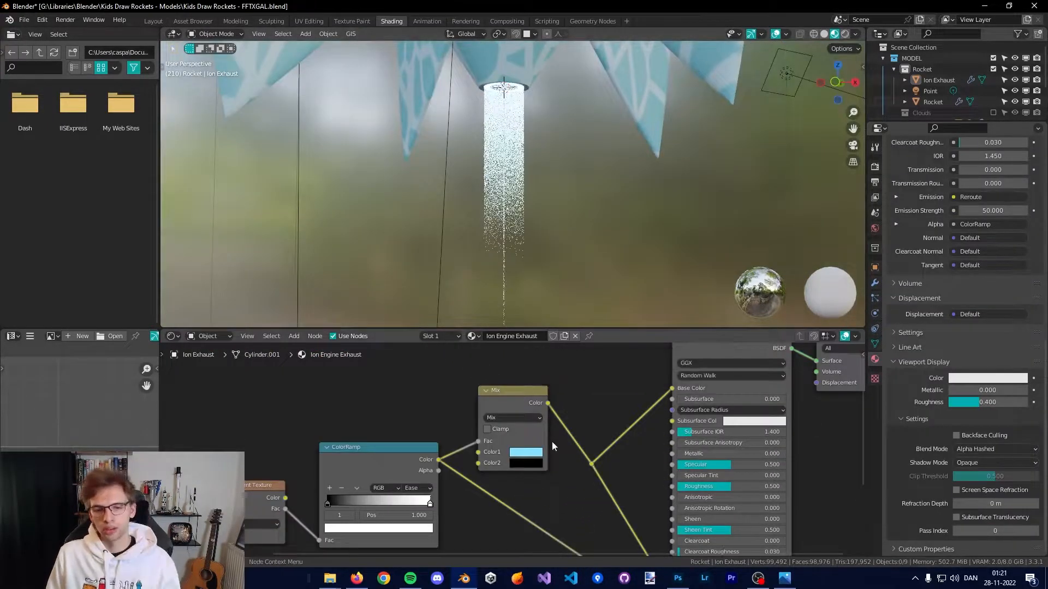
Detach the Mix node from the links between the exhaust's ColorRamp and the shader's Base Color and Emission.
scroll(553, 441, "down", 2)
middle_click_drag(552, 441, 553, 464)
scroll(449, 427, "up", 1)
middle_click_drag(449, 427, 440, 396)
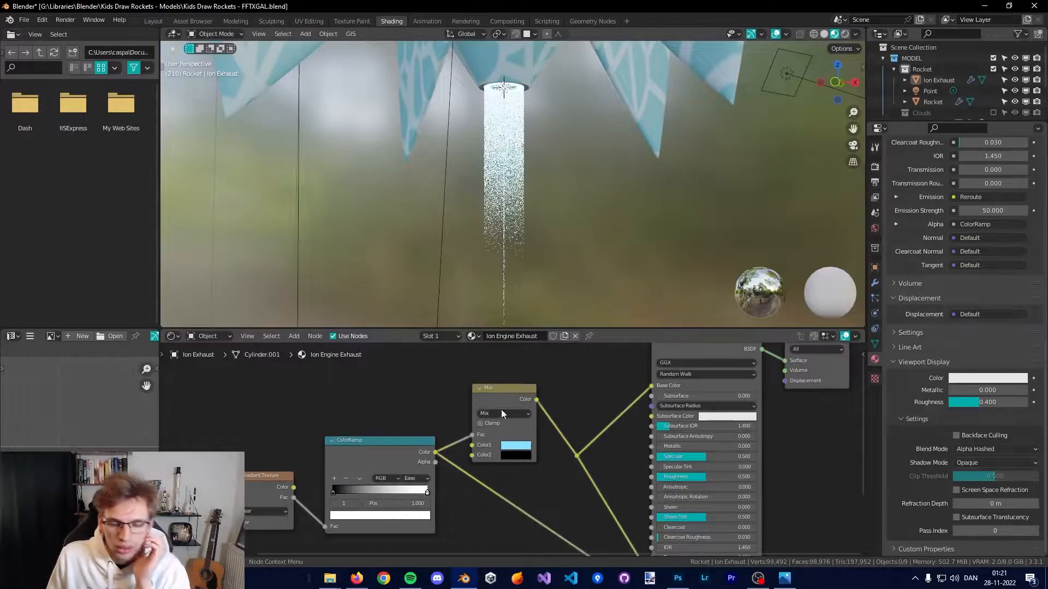
middle_click_drag(495, 418, 495, 432)
left_click_drag(503, 403, 513, 353, "alt")
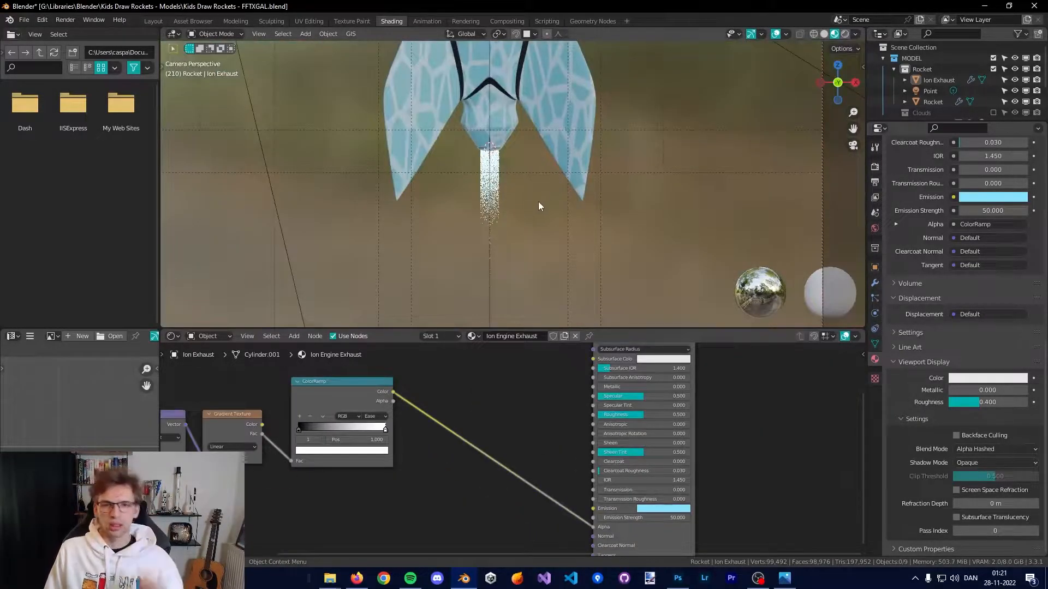
Examine the length and fade of the ion exhaust through the camera and in relation to the reference painting.
scroll(537, 204, "down", 2)
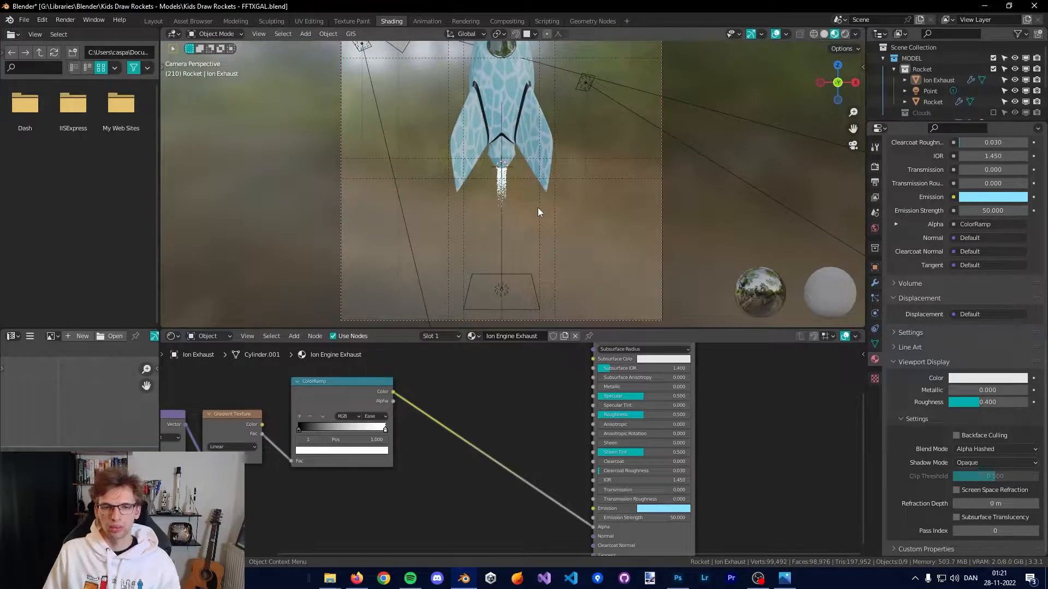
scroll(588, 221, "up", 3)
scroll(584, 221, "down", 3)
scroll(575, 212, "up", 6)
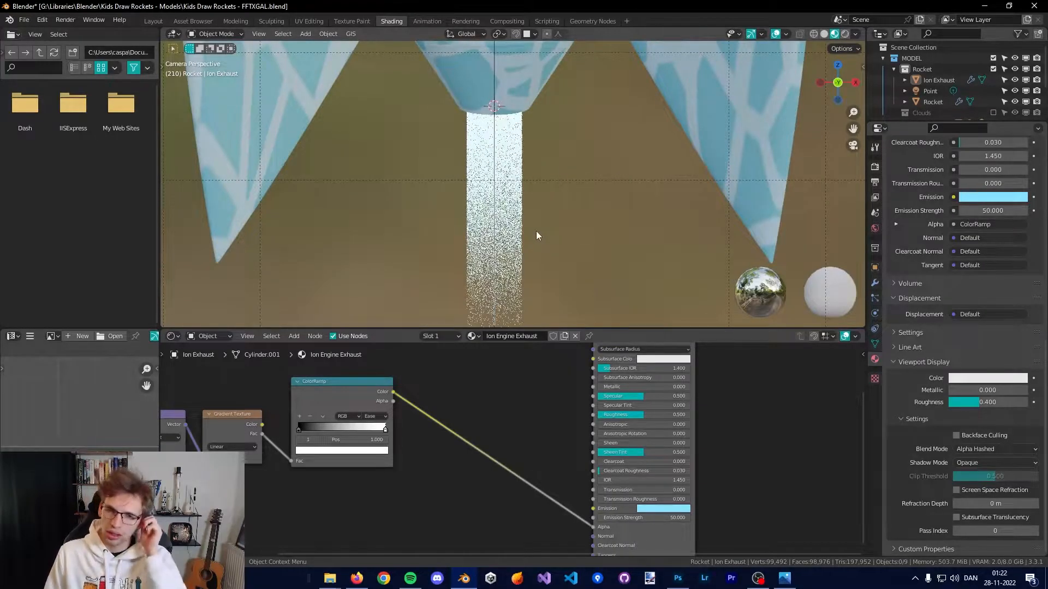
middle_click_drag(464, 395, 546, 373)
scroll(543, 382, "down", 1)
left_click_drag(523, 469, 453, 446)
key("KP_0")
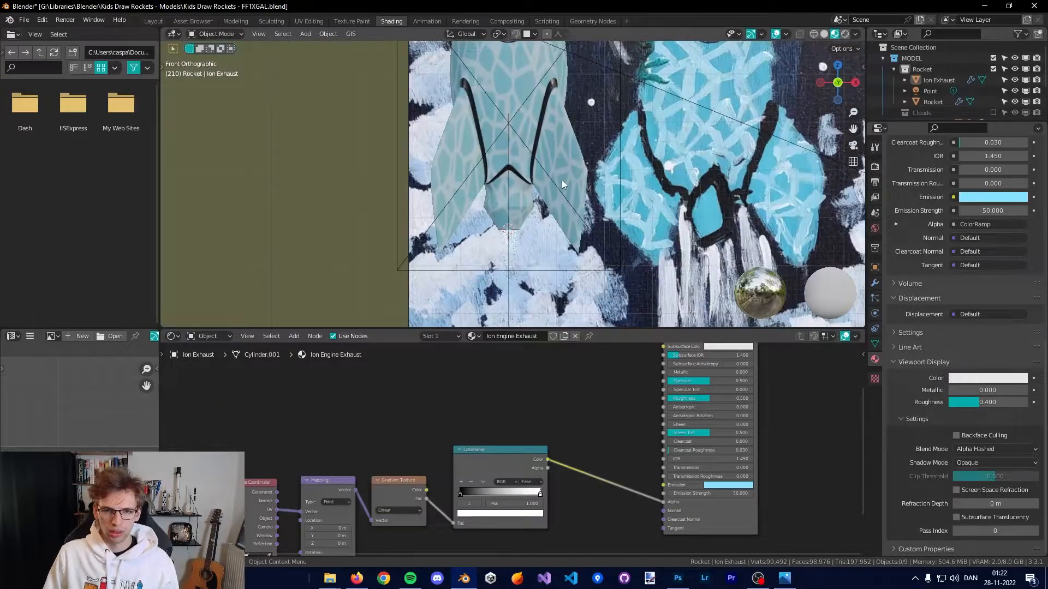
key("KP_0")
scroll(562, 179, "down", 6)
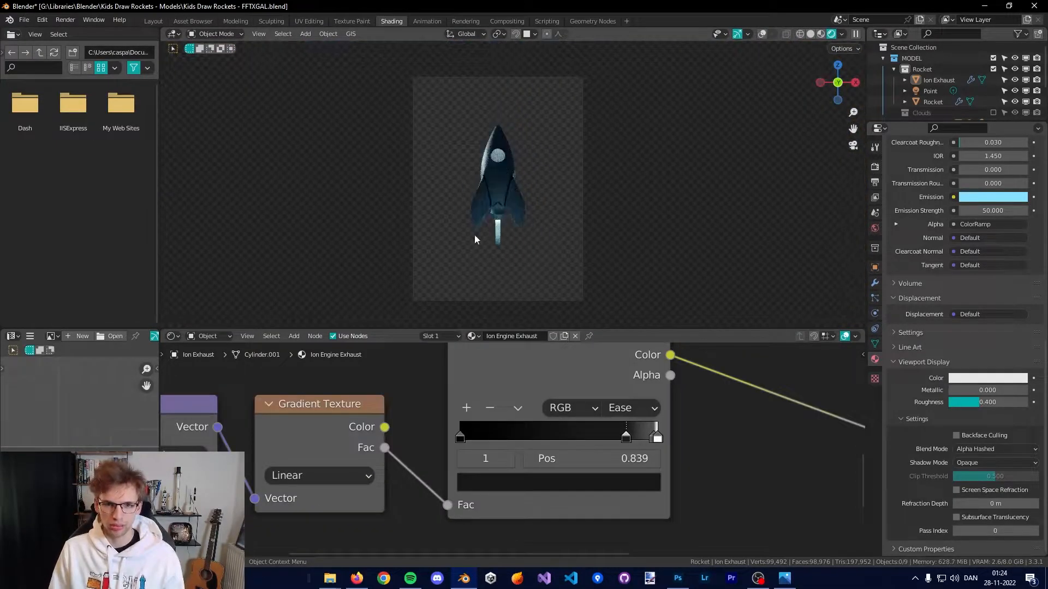
Save the project with the viewport in solid shading and return to the rendered preview.
key("z")
key("ctrl+s")
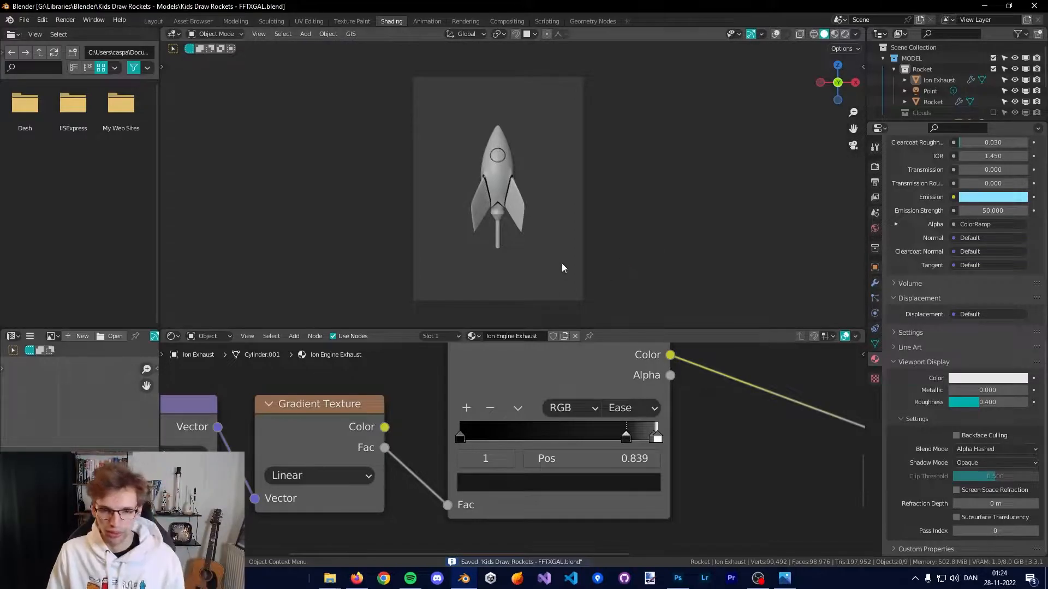
key("z")
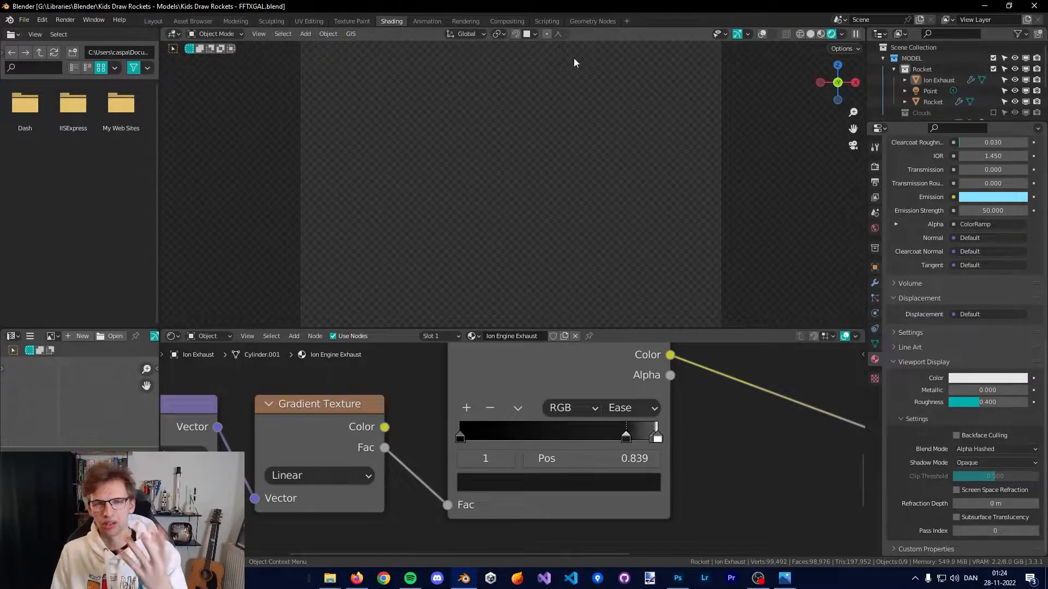
Select the rocket and move its ColorRamp's light blue stop to position 0.082 to sharpen the cell edges.
left_click(406, 163)
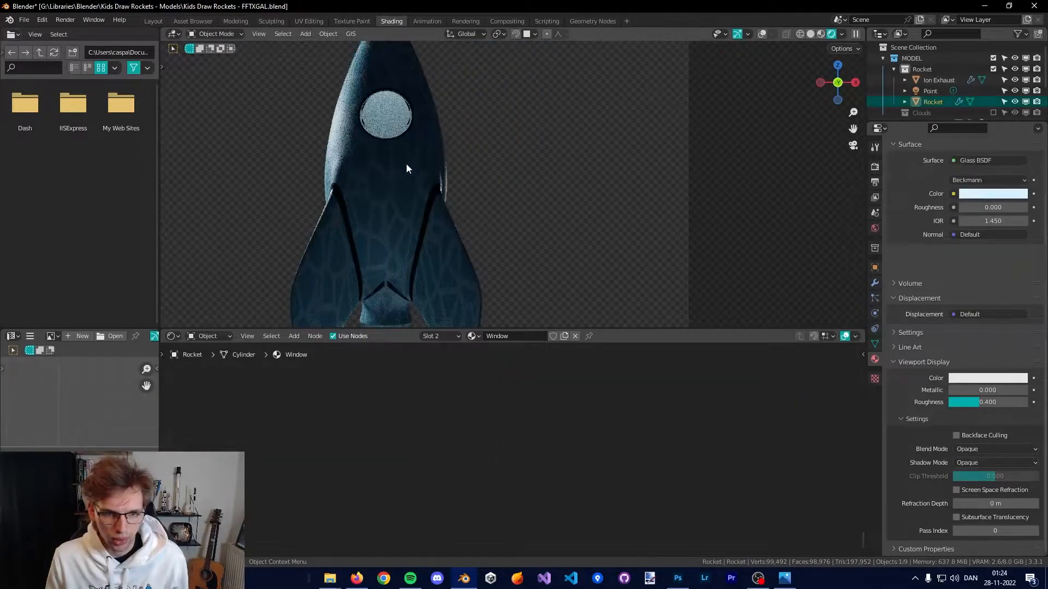
middle_click_drag(444, 189, 608, 230, "shift")
scroll(608, 231, "up", 4)
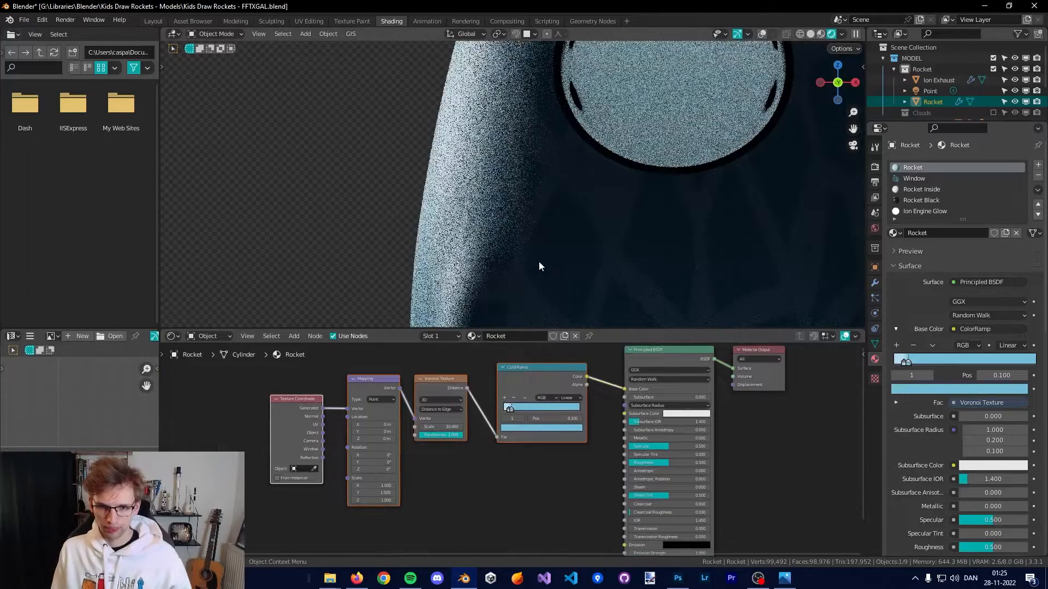
scroll(503, 445, "up", 4)
scroll(500, 452, "up", 1)
left_click_drag(483, 457, 486, 457)
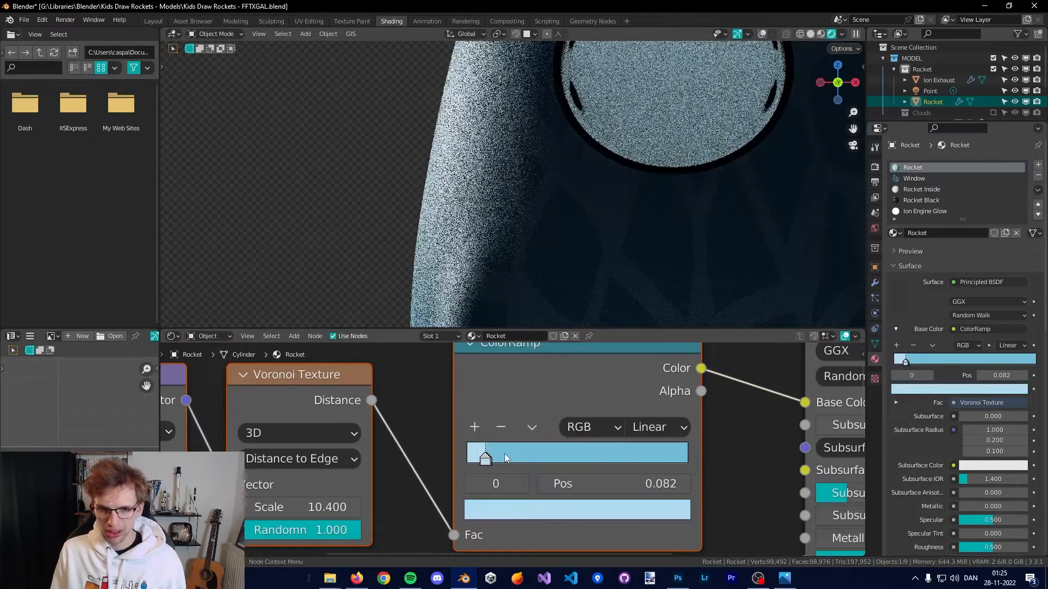
scroll(519, 444, "down", 3)
scroll(525, 448, "down", 3)
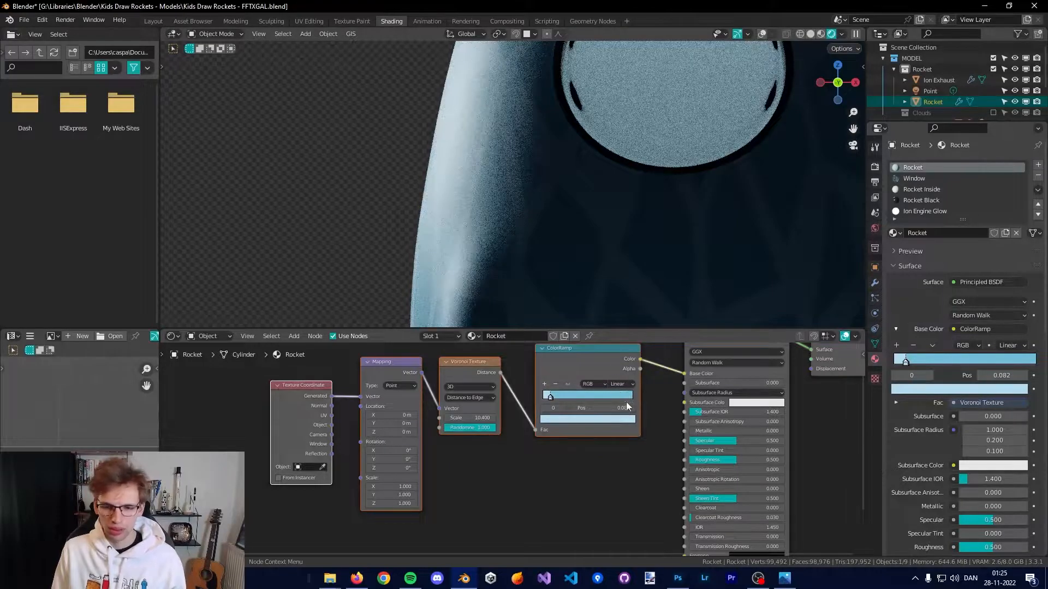
Move the rocket's texture nodes away from the shader and insert a Mix colour node between the ColorRamp and Base Color.
key("g")
left_click(446, 457)
scroll(528, 435, "up", 3)
left_click(525, 434)
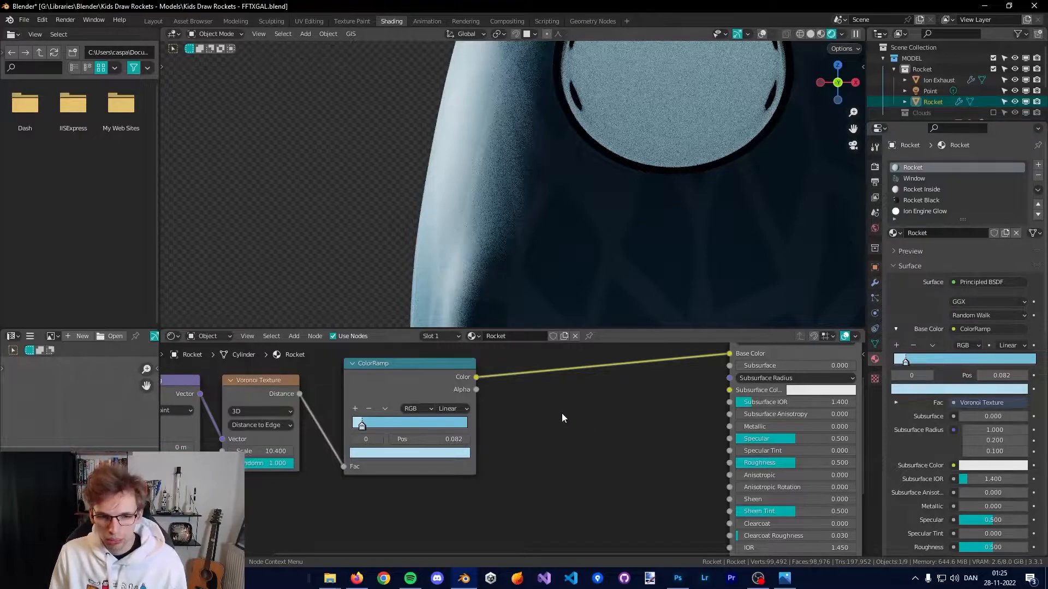
key("shift+a")
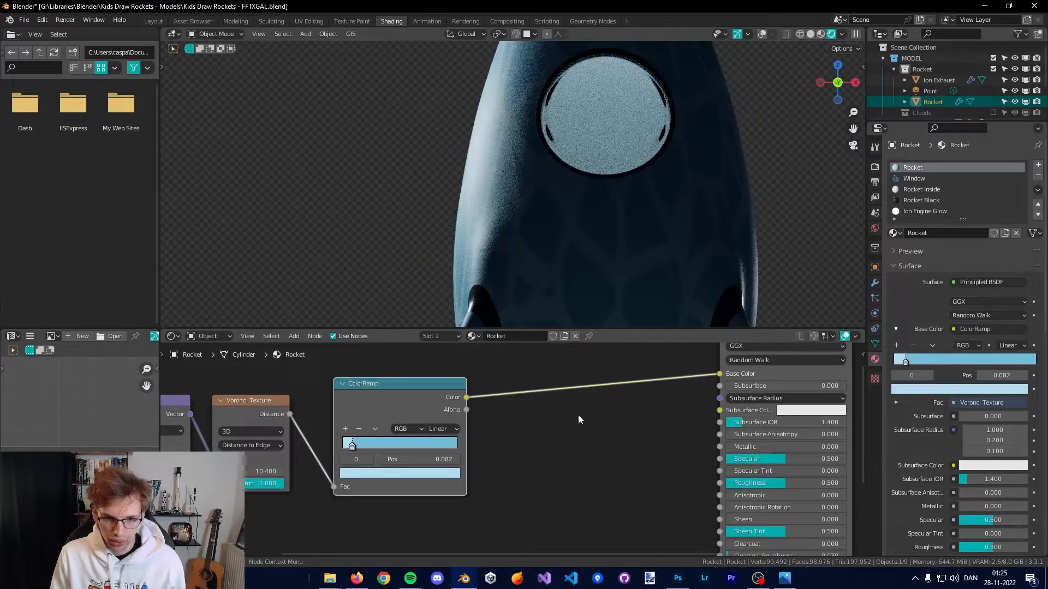
key("shift+a")
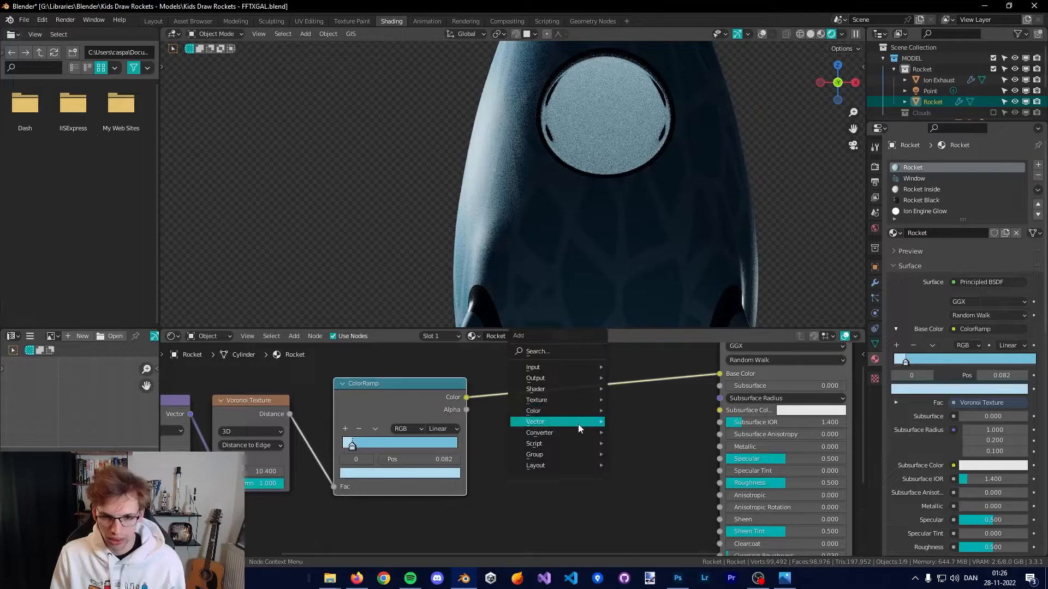
mouse_move(546, 423)
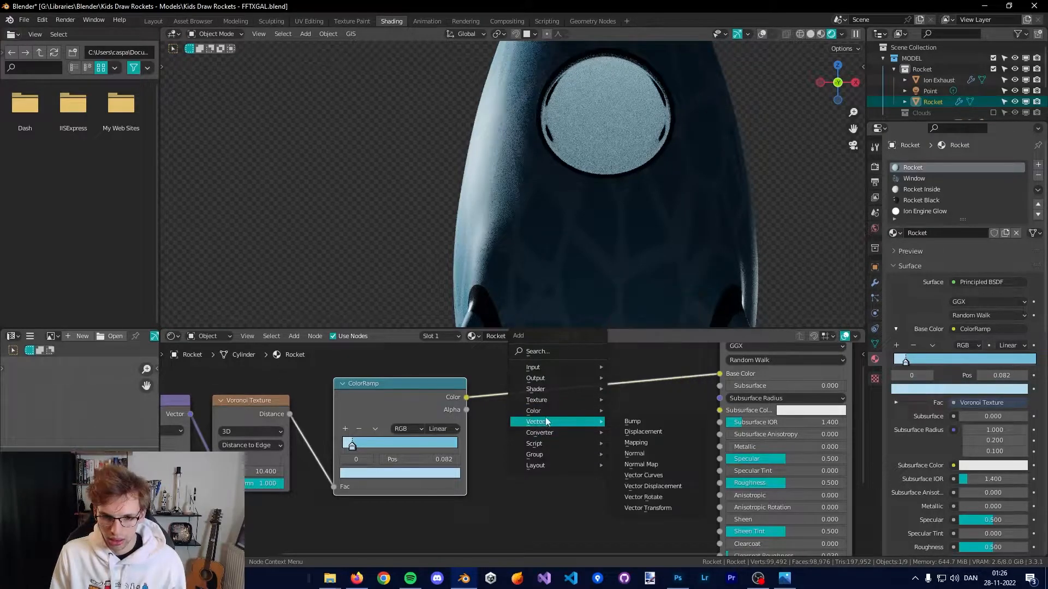
left_click(636, 466)
left_click(575, 430)
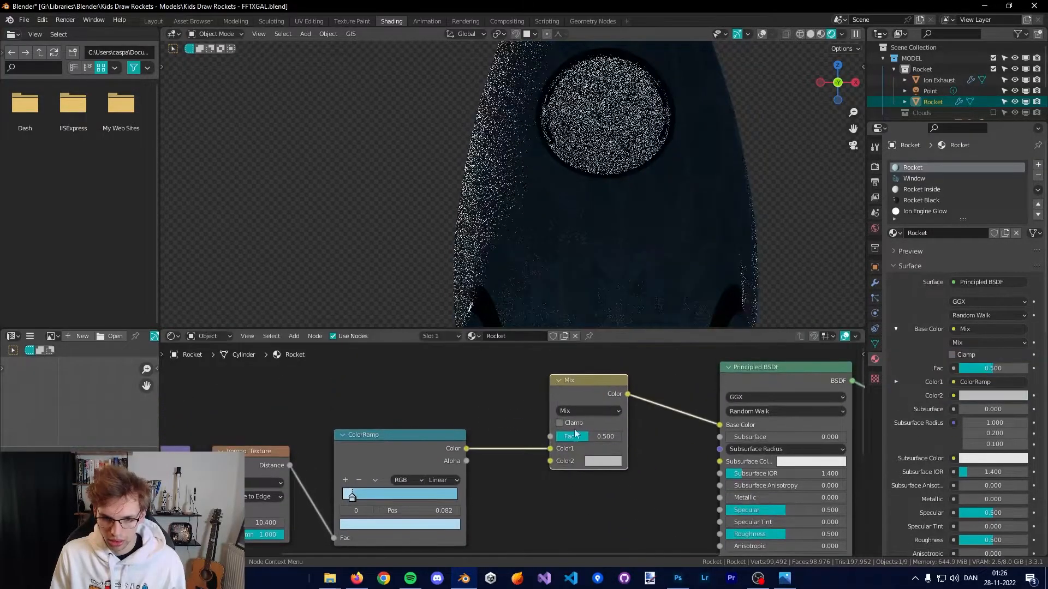
Feed the ColorRamp into the Mix node's Fac and copy the ramp's light blue and darker blue into Color1 and Color2.
left_click_drag(550, 448, 550, 436)
middle_click_drag(601, 452, 615, 394)
key("ctrl+v")
left_click(383, 452)
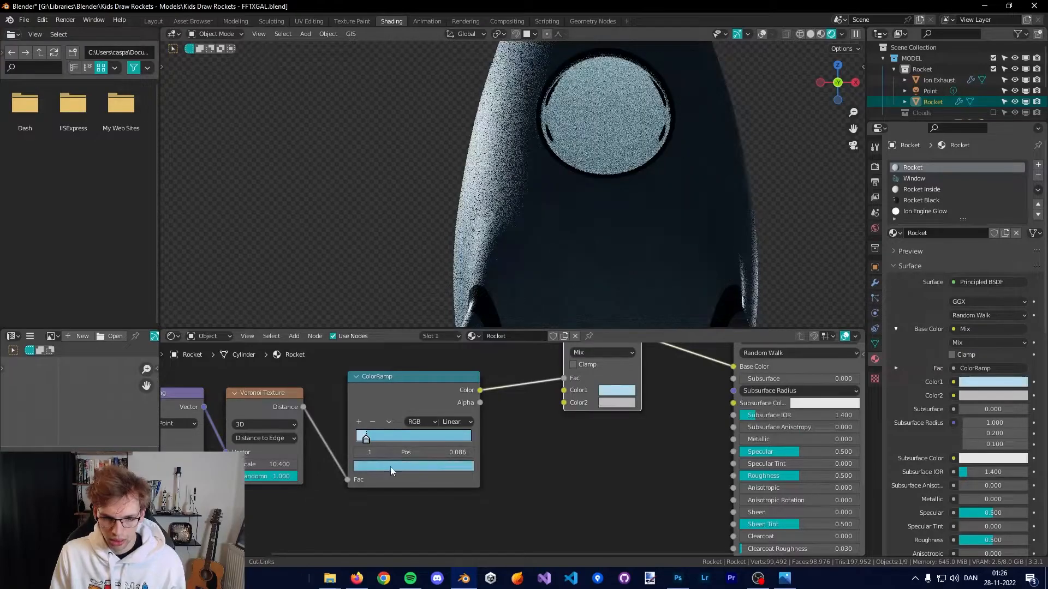
key("ctrl+v")
Turn the ColorRamp into a mask by making its first stop white and its second stop black.
left_click(404, 465)
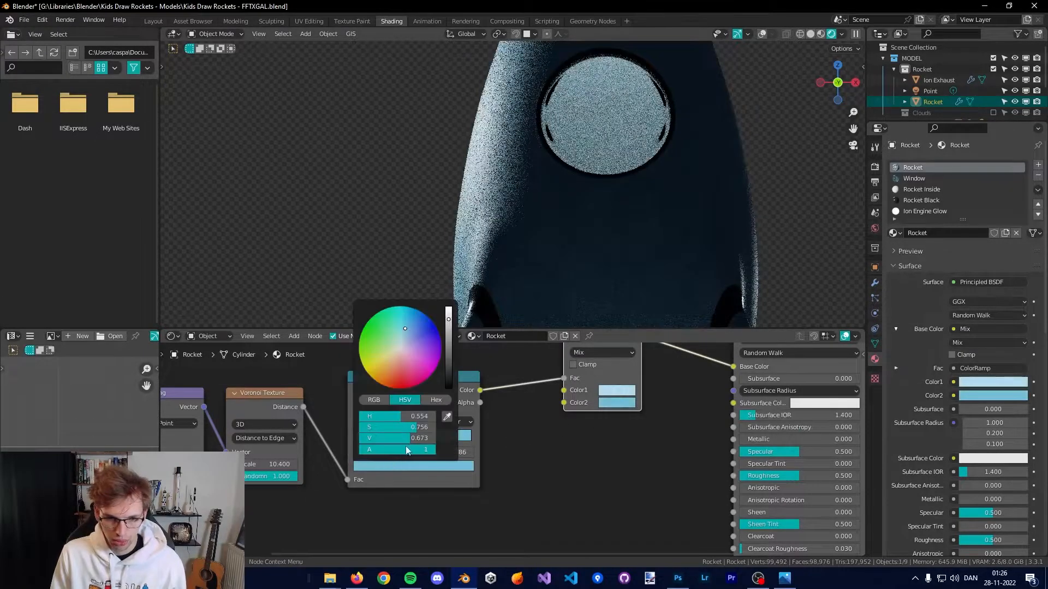
left_click_drag(404, 439, 359, 439)
left_click(359, 452)
left_click(385, 468)
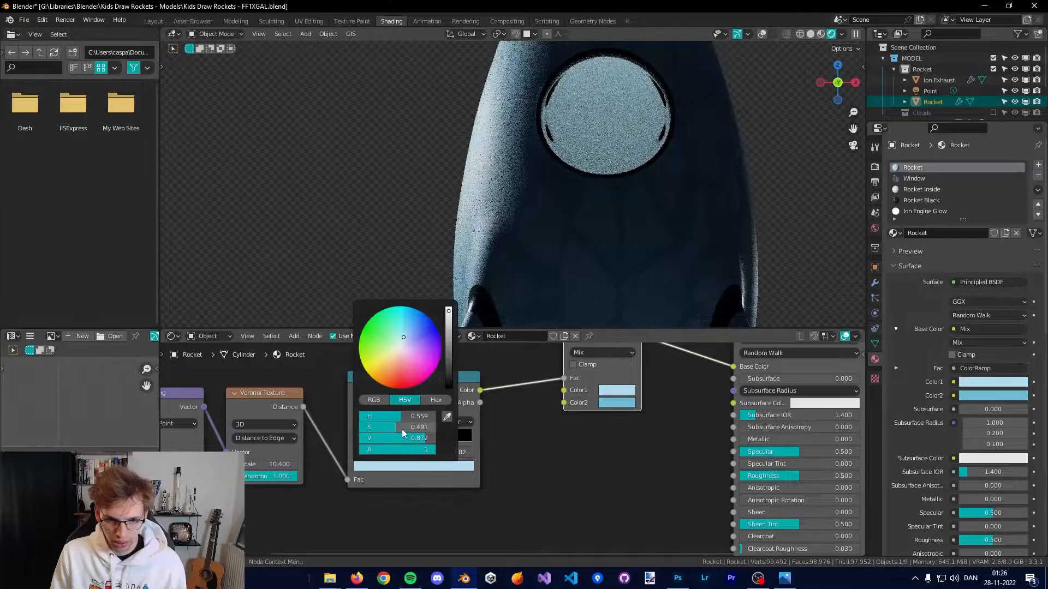
left_click_drag(448, 311, 448, 307)
left_click(400, 347)
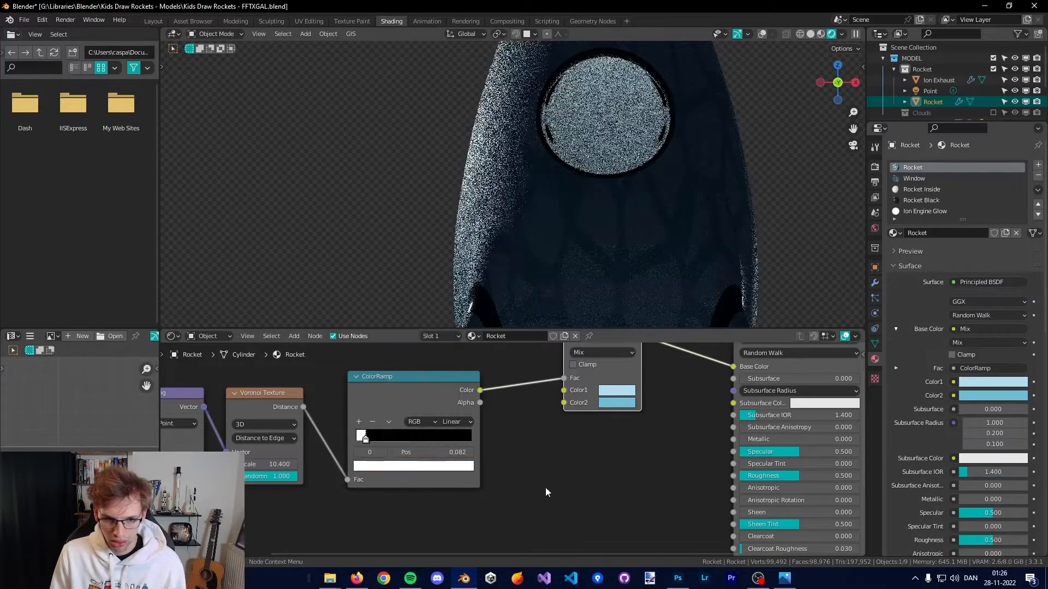
Connect a second Mix node, driven by the same ColorRamp, to the rocket's Roughness with a light grey Color1 and darker grey Color2.
left_click_drag(606, 423, 653, 457)
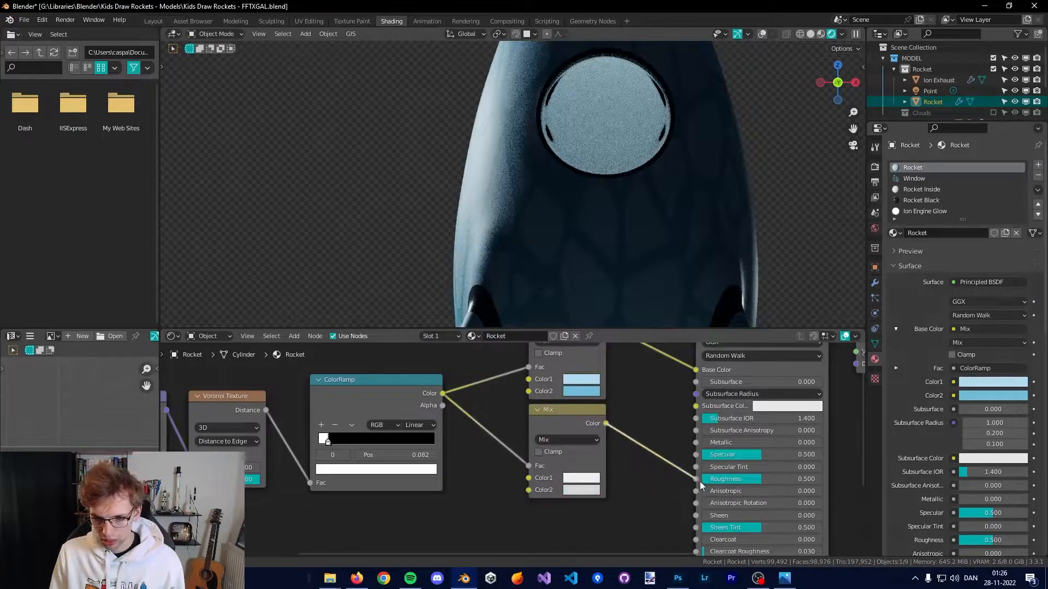
left_click_drag(700, 484, 698, 481)
scroll(540, 450, "up", 1)
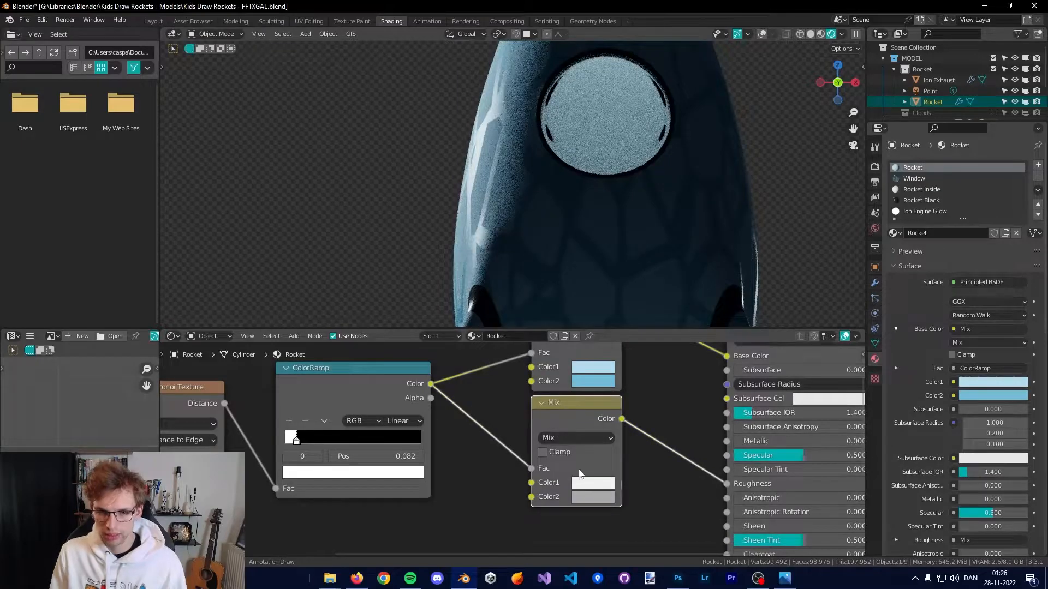
left_click(581, 497)
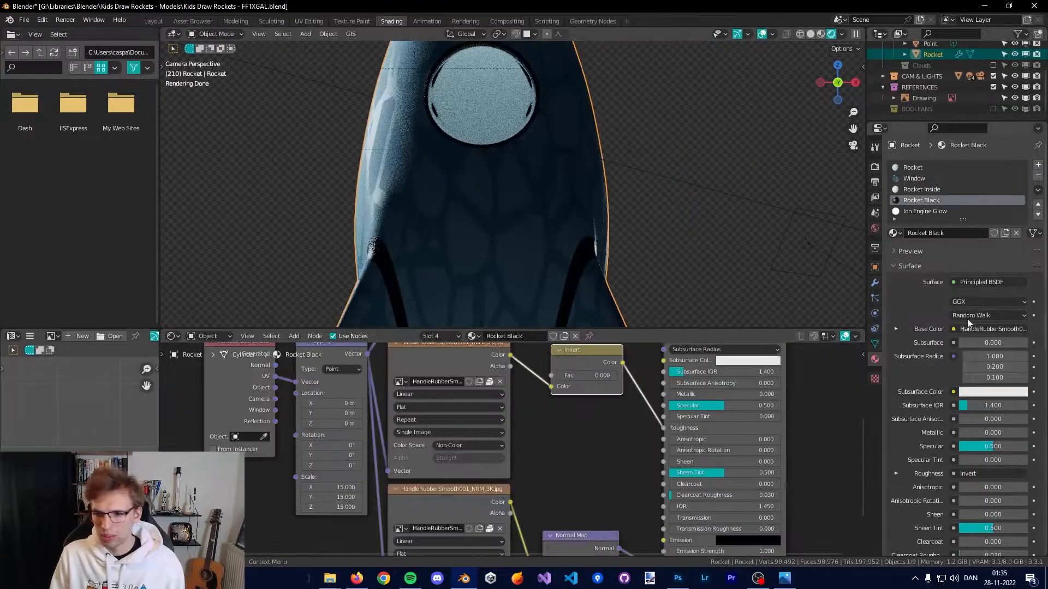
Switch back to the Rocket material and duplicate its ColorRamp with the input link kept, then check the hull's surface up close.
left_click(917, 167)
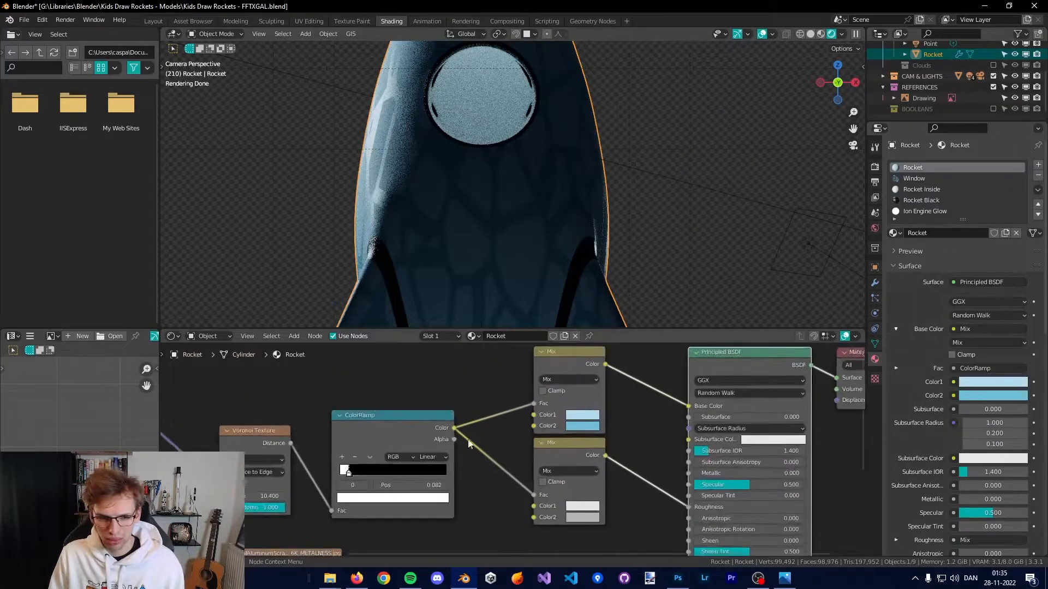
left_click(393, 419)
middle_click_drag(407, 434, 589, 430)
scroll(520, 426, "down", 3)
middle_click_drag(520, 425, 545, 423)
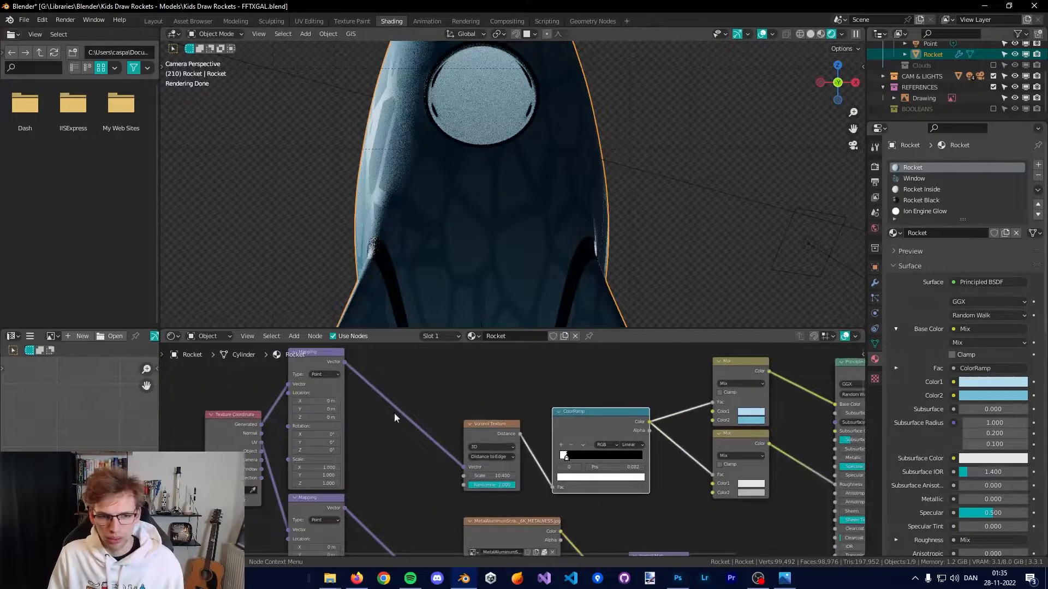
scroll(549, 471, "down", 2)
middle_click_drag(645, 477, 621, 438)
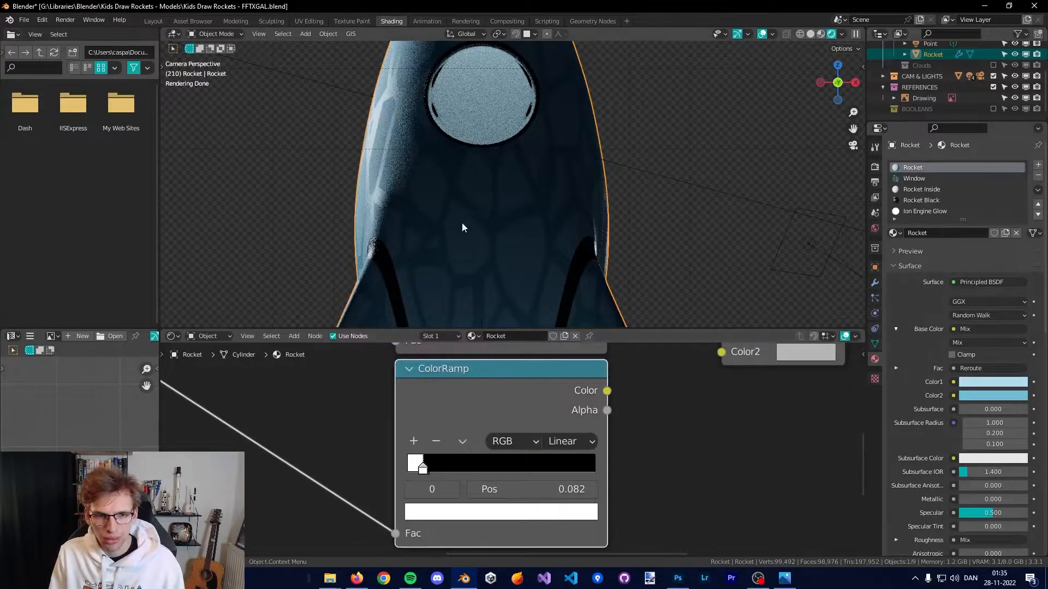
scroll(462, 227, "up", 6)
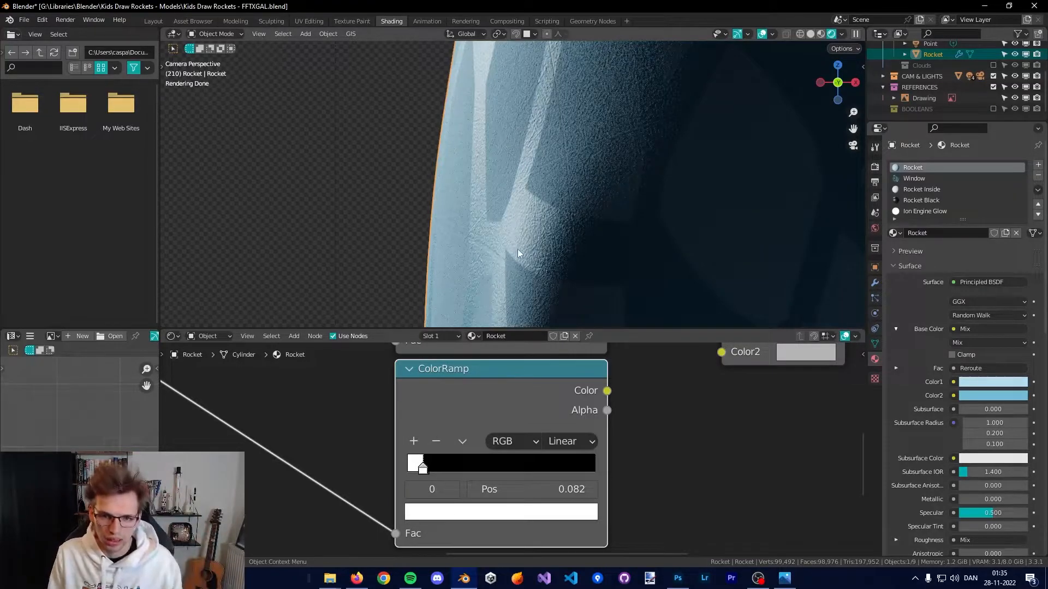
In the duplicated ColorRamp, turn the last stop white and add a black stop at position 0.084 between the two white ones.
scroll(422, 494, "up", 1)
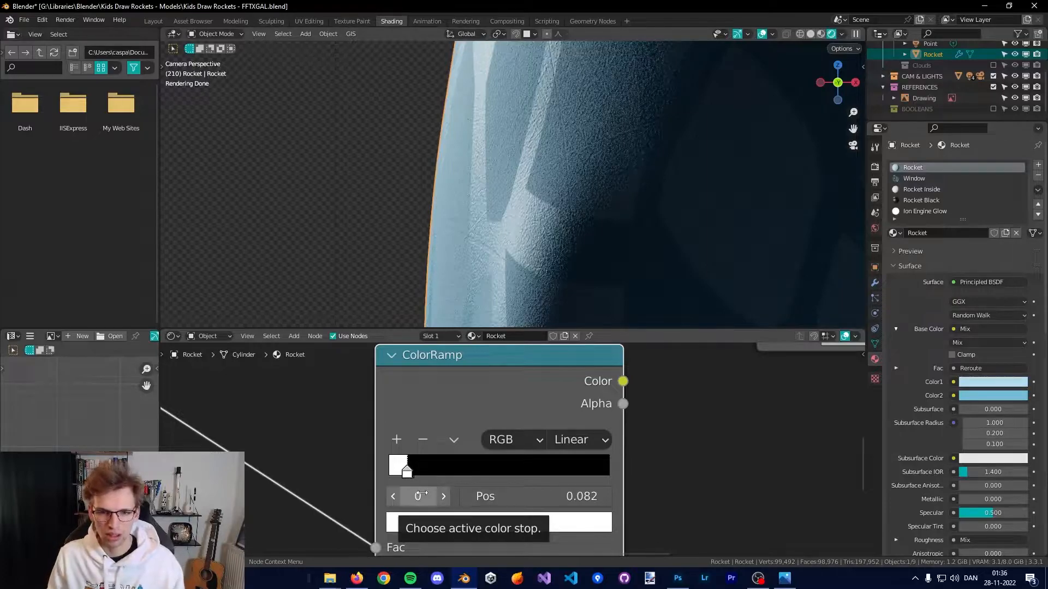
middle_click_drag(459, 514, 410, 471)
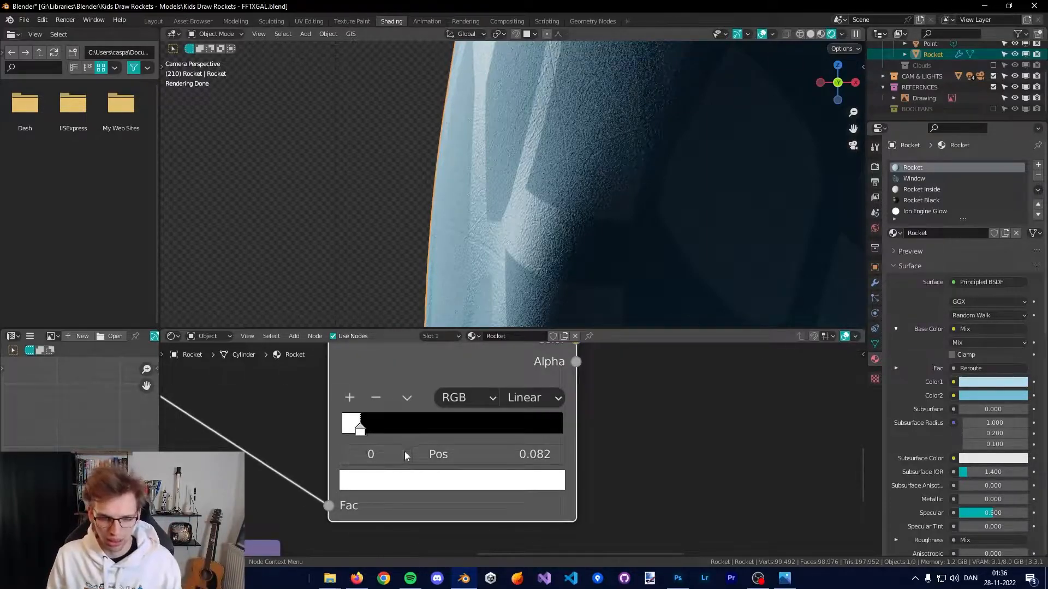
left_click(397, 454)
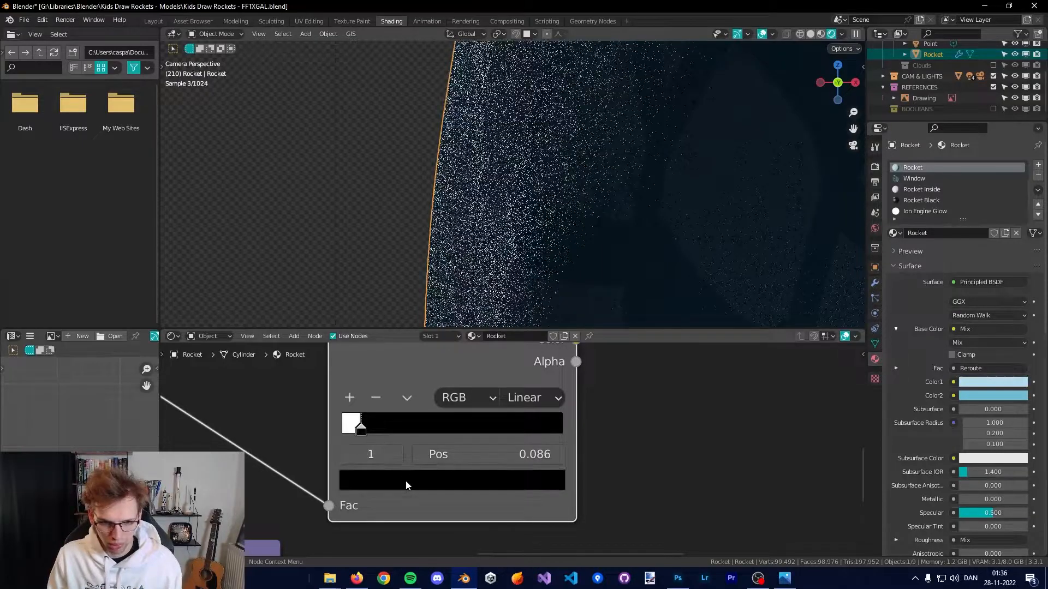
key("ctrl+v")
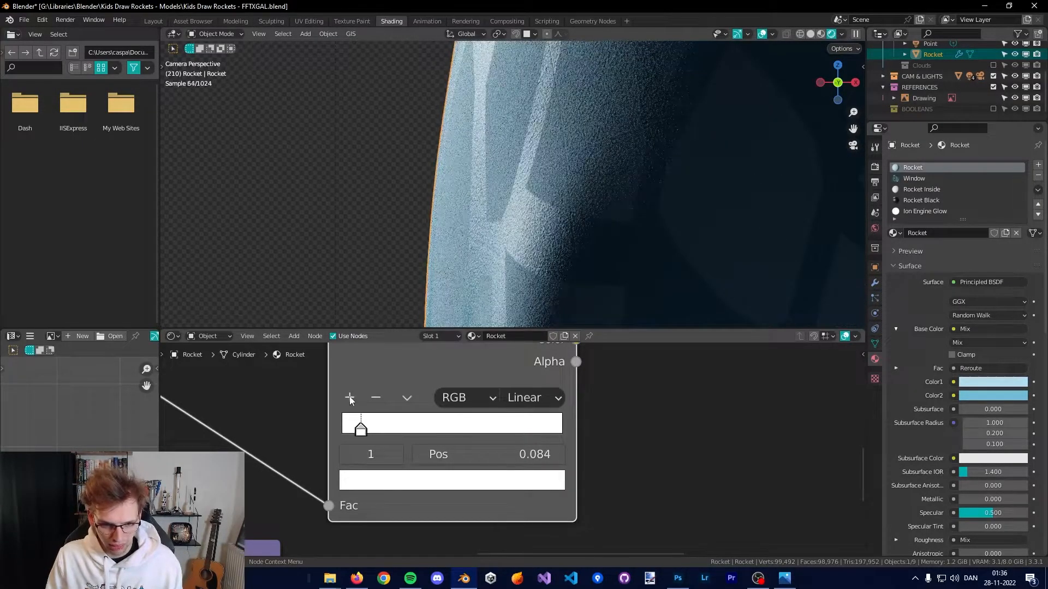
left_click(429, 484)
left_click(430, 435)
type("0")
key("Return")
Preview the duplicated ColorRamp's output directly on the hull and examine the edges of the pattern up close.
middle_click_drag(543, 355, 539, 438)
left_click(542, 398, "ctrl+shift")
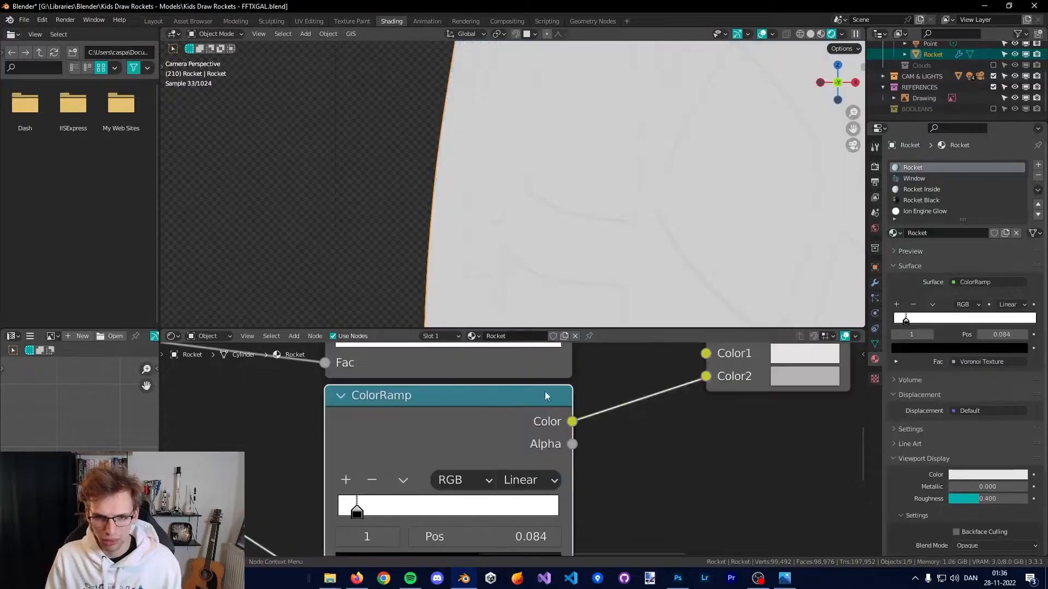
scroll(574, 239, "up", 3)
scroll(572, 229, "up", 2)
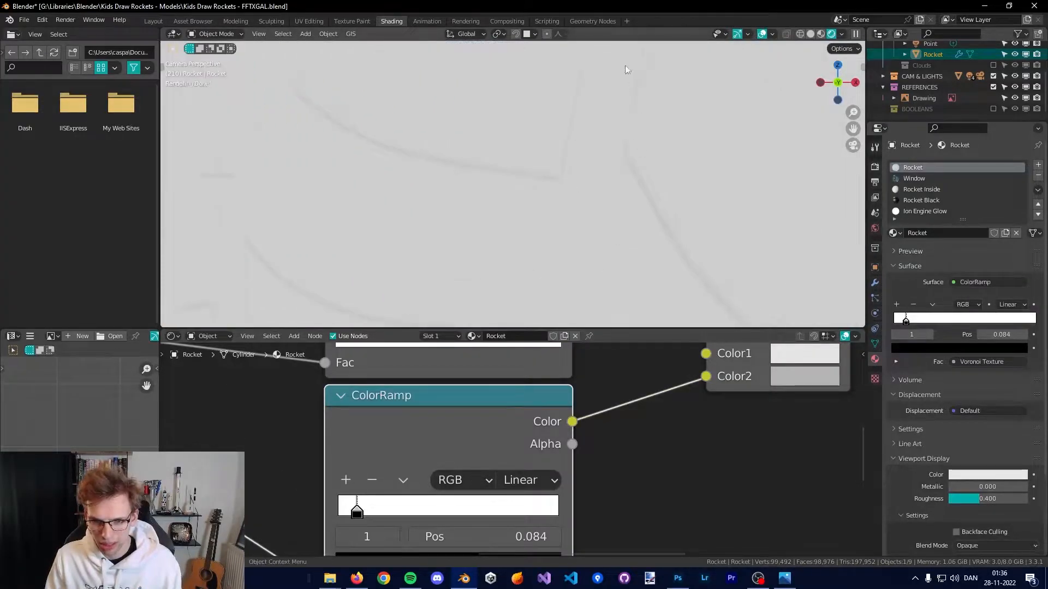
Add a Bump node with the ColorRamp as Height and the Normal Map as Normal, feed it into the shader's Normal, and preview the hull.
scroll(539, 443, "down", 6)
scroll(539, 443, "up", 4)
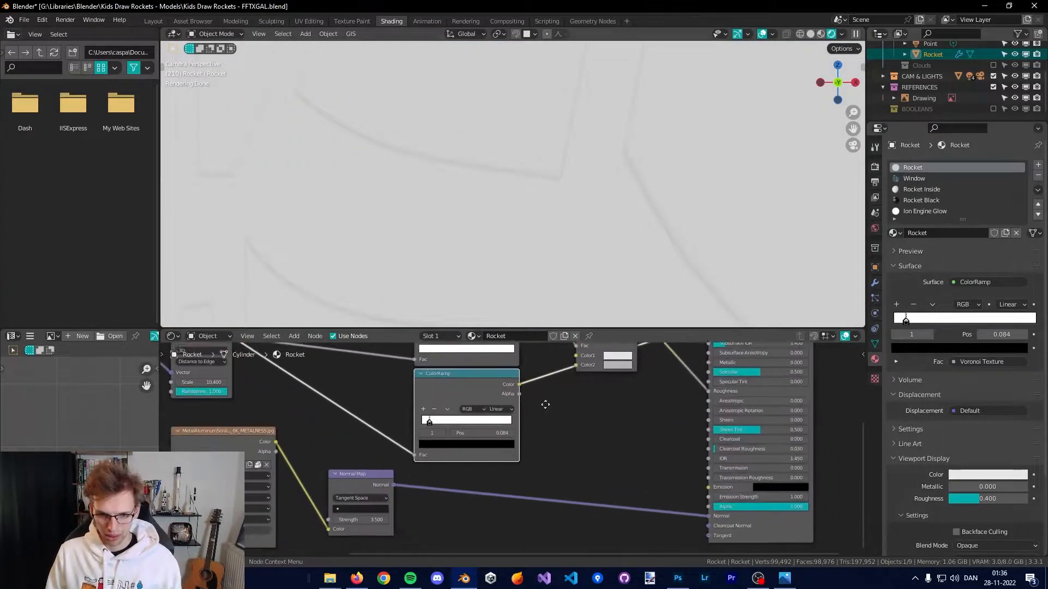
left_click_drag(509, 366, 573, 437)
left_click_drag(362, 484, 570, 513)
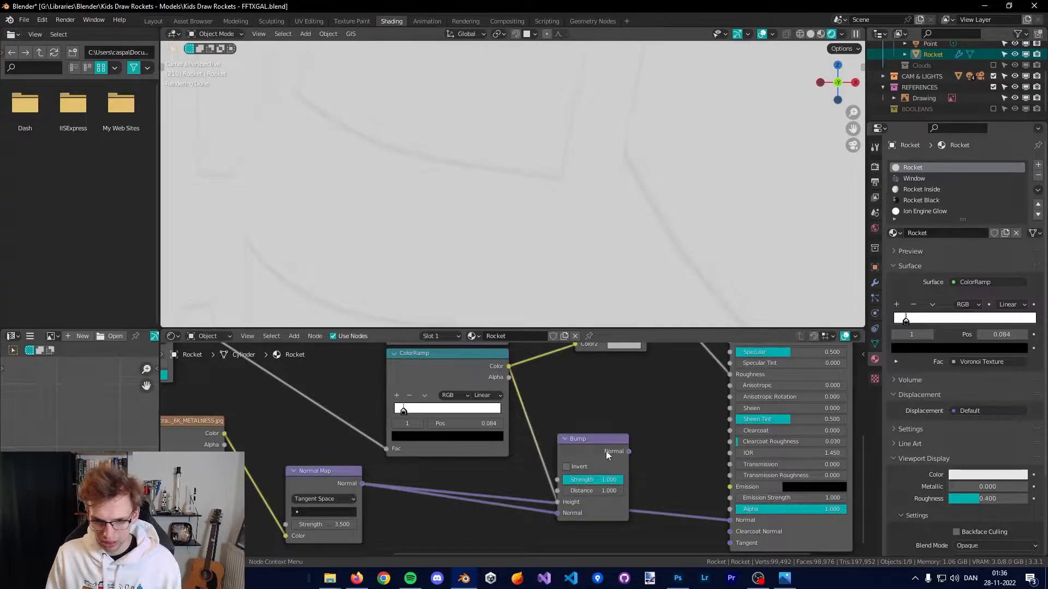
left_click_drag(629, 452, 730, 520)
left_click(829, 519, "ctrl+shift")
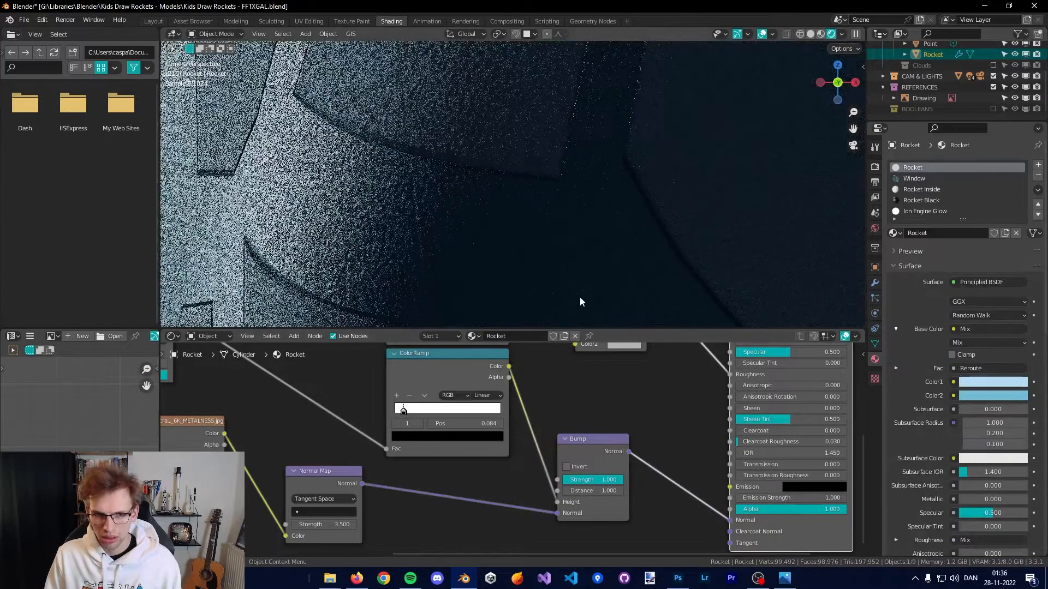
middle_click_drag(612, 219, 648, 196)
scroll(517, 100, "up", 4)
middle_click_drag(517, 101, 561, 238, "shift")
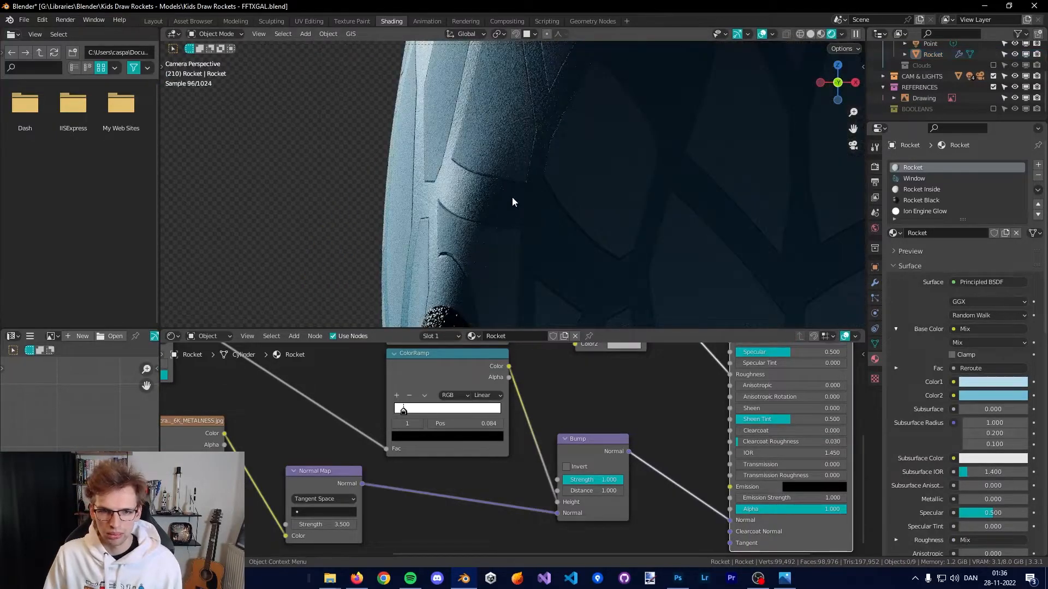
scroll(512, 201, "down", 3)
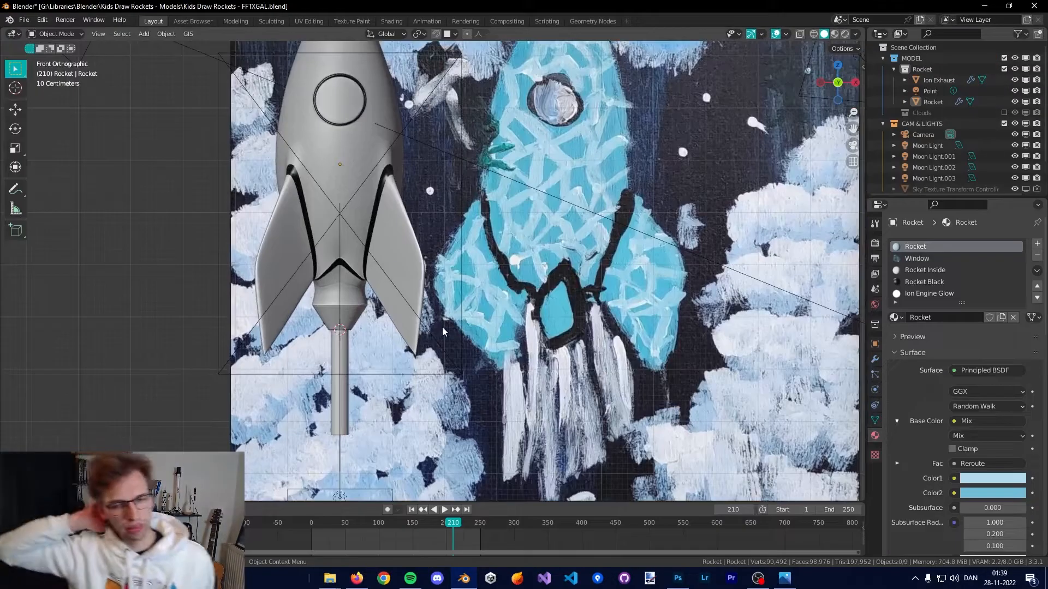
Move the steam.0.0001 volume down to just below the tip of the rocket's right fin and shift it along its local X axis.
middle_click_drag(552, 365, 589, 322, "shift")
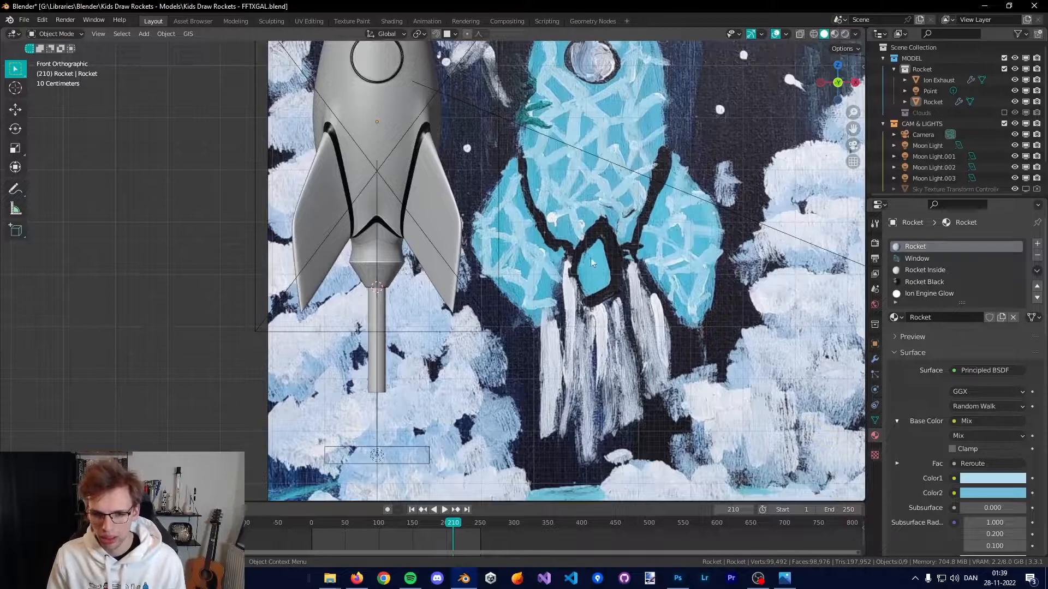
middle_click_drag(656, 243, 571, 205)
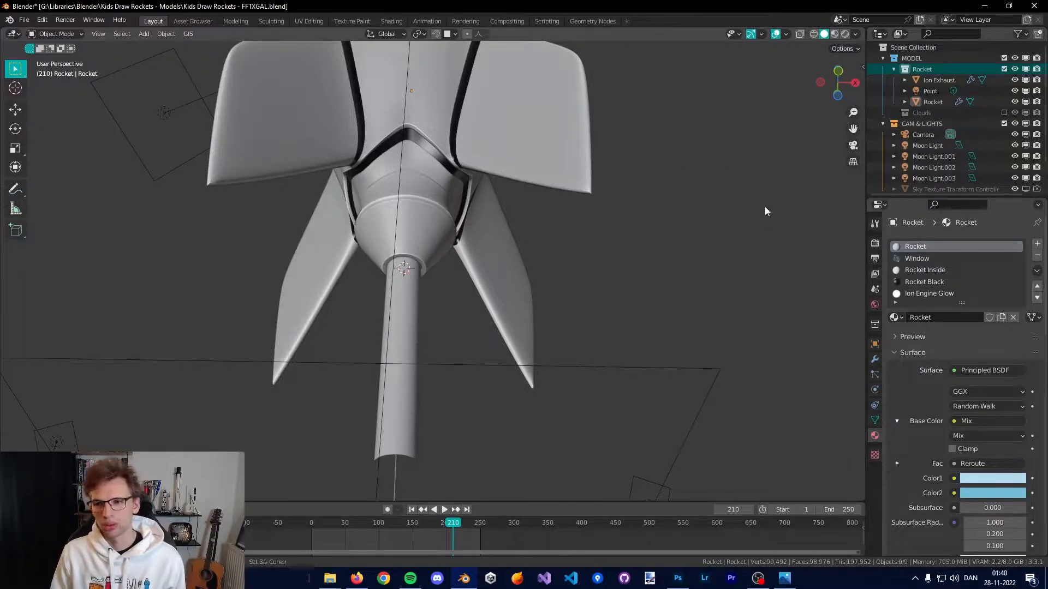
middle_click_drag(765, 212, 760, 180, "shift")
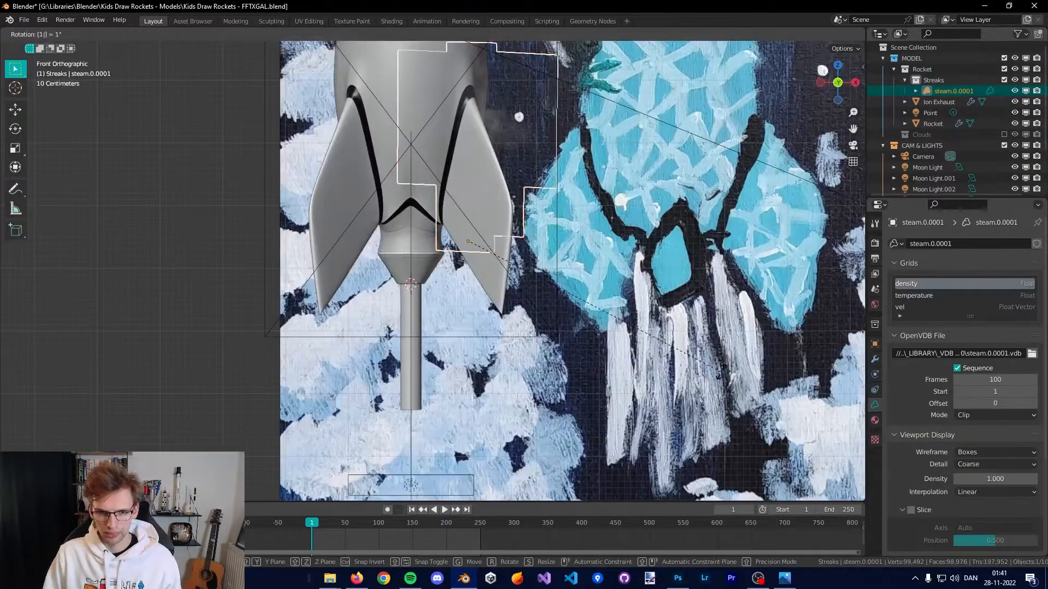
key("g")
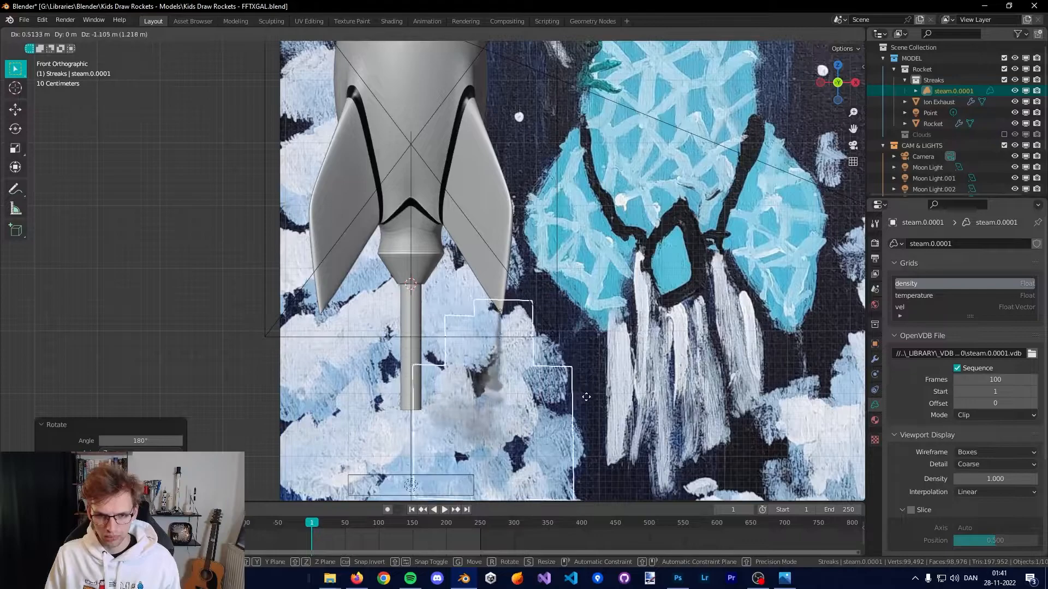
left_click(588, 403)
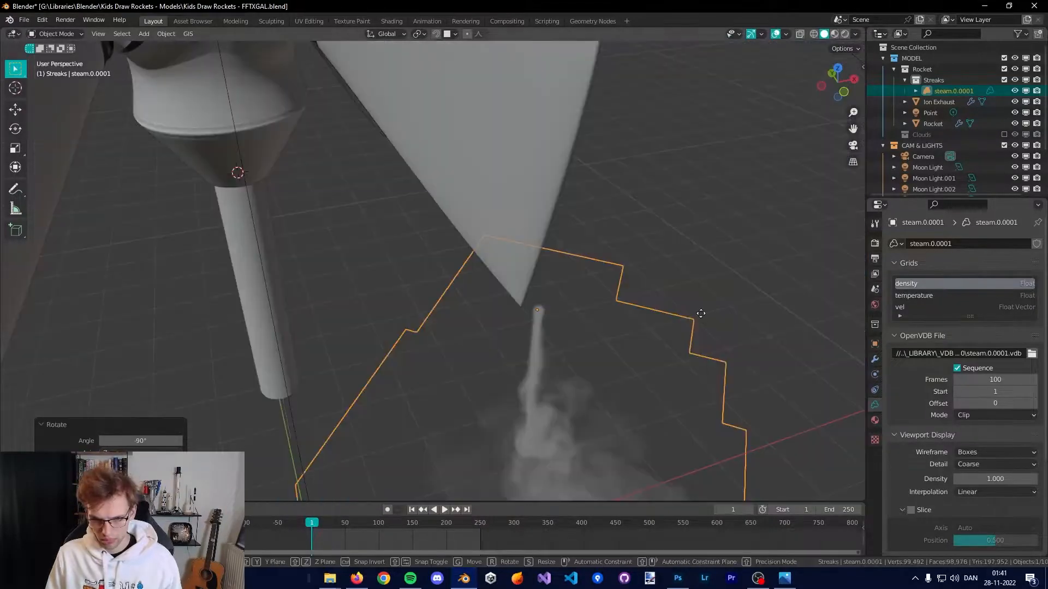
key("g")
key("x")
key("x")
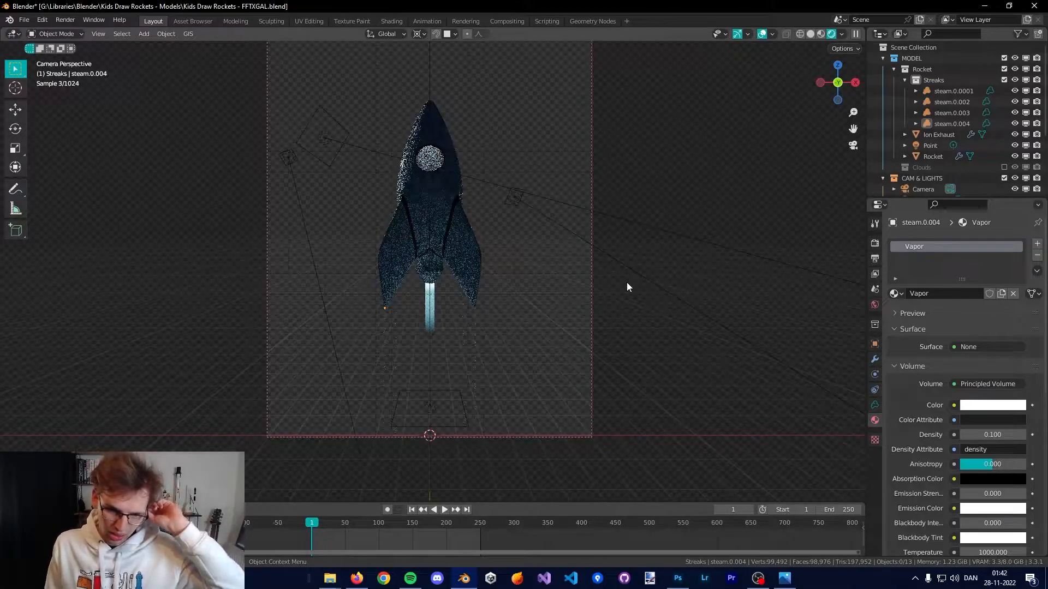
Check the vapor streaks in the rendered camera view with the viewport overlays temporarily hidden.
left_click(762, 34)
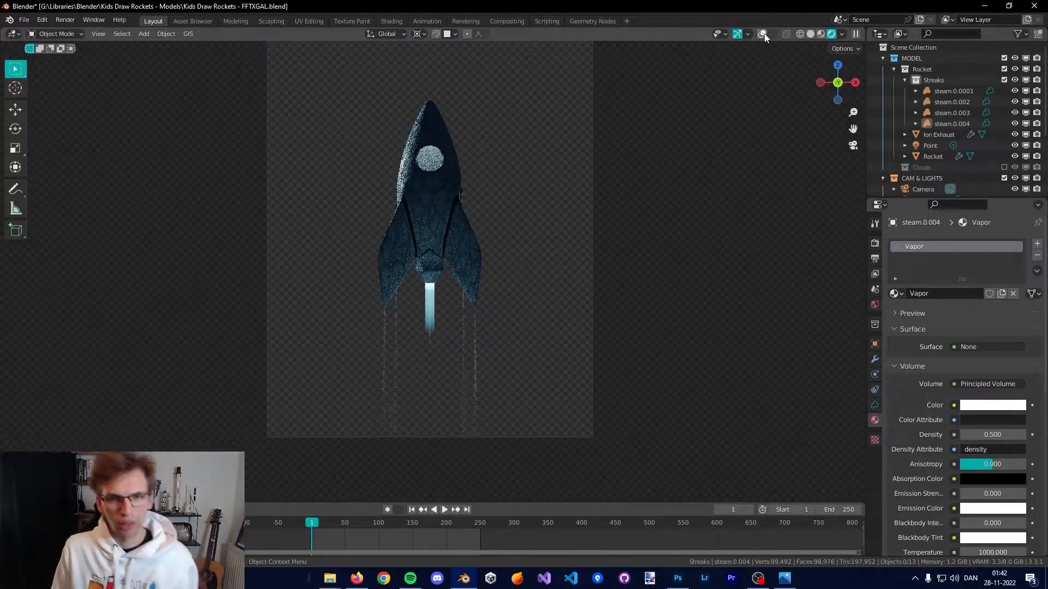
left_click(762, 34)
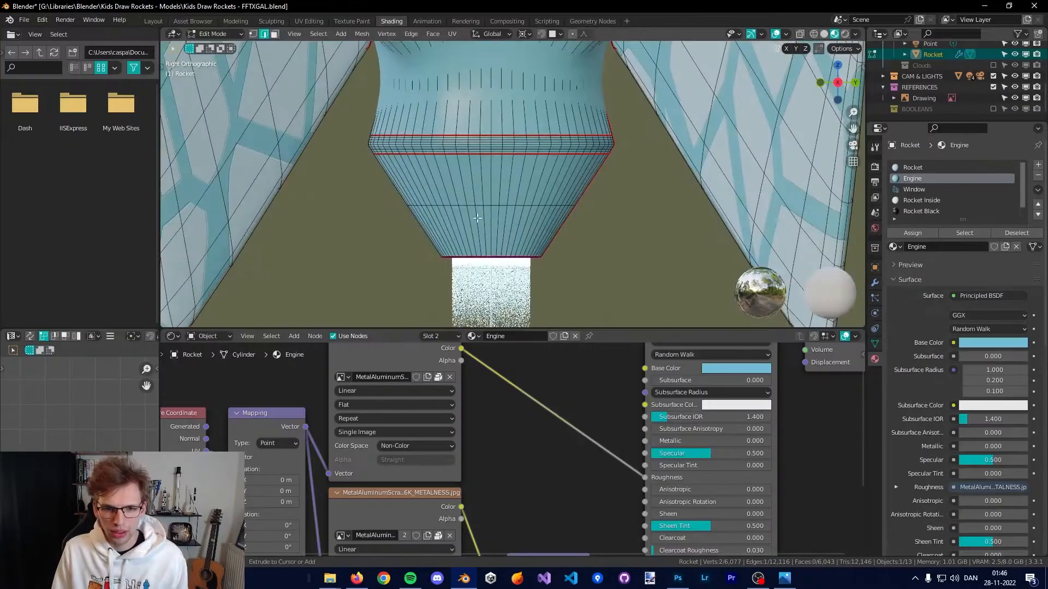
Extend the edge selection vertically along the engine section at the base of the rocket mesh.
left_click(474, 143, "ctrl+shift")
middle_click_drag(474, 144, 483, 208, "shift")
scroll(483, 208, "down", 1)
left_click(480, 93, "ctrl+shift")
left_click(511, 271, "shift")
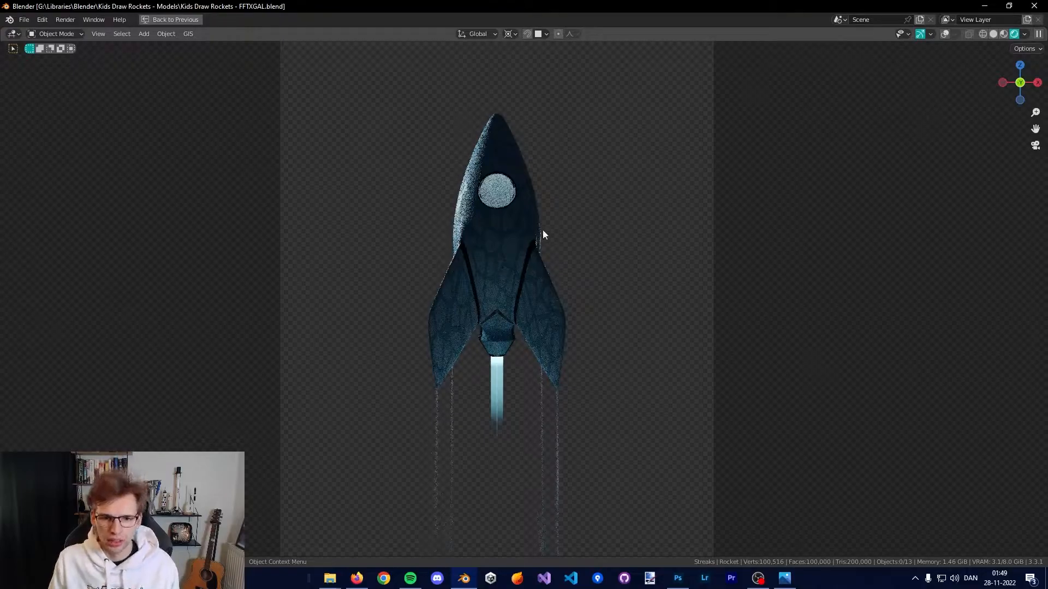
Render the rocket scene, switch to Photoshop, and place the KDR22 - FFTXGAL - Test 2 image above Layer 1.
key("F12")
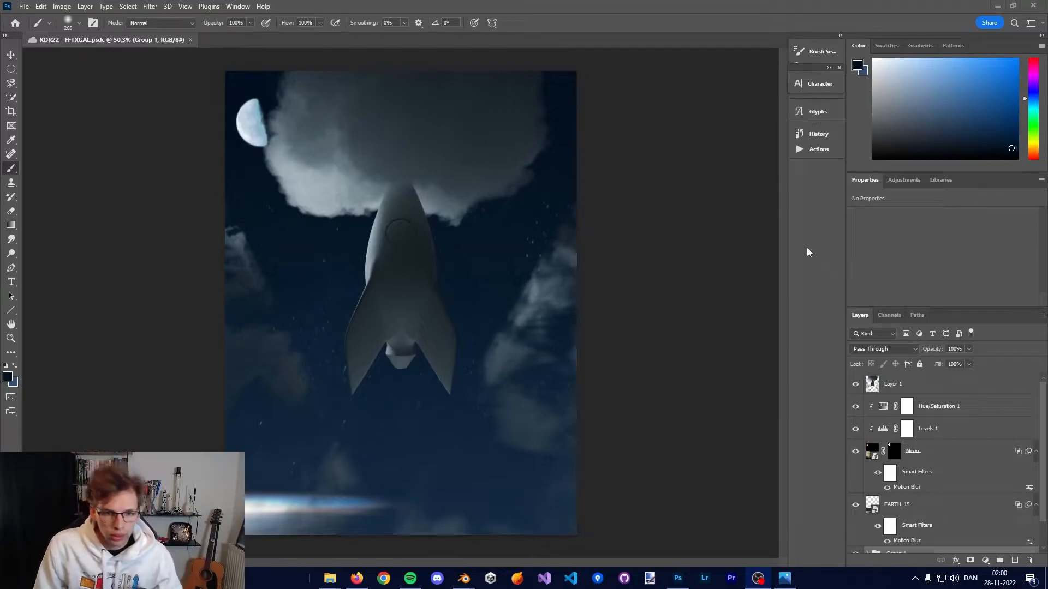
scroll(945, 464, "down", 1)
scroll(946, 464, "up", 1)
left_click(899, 389)
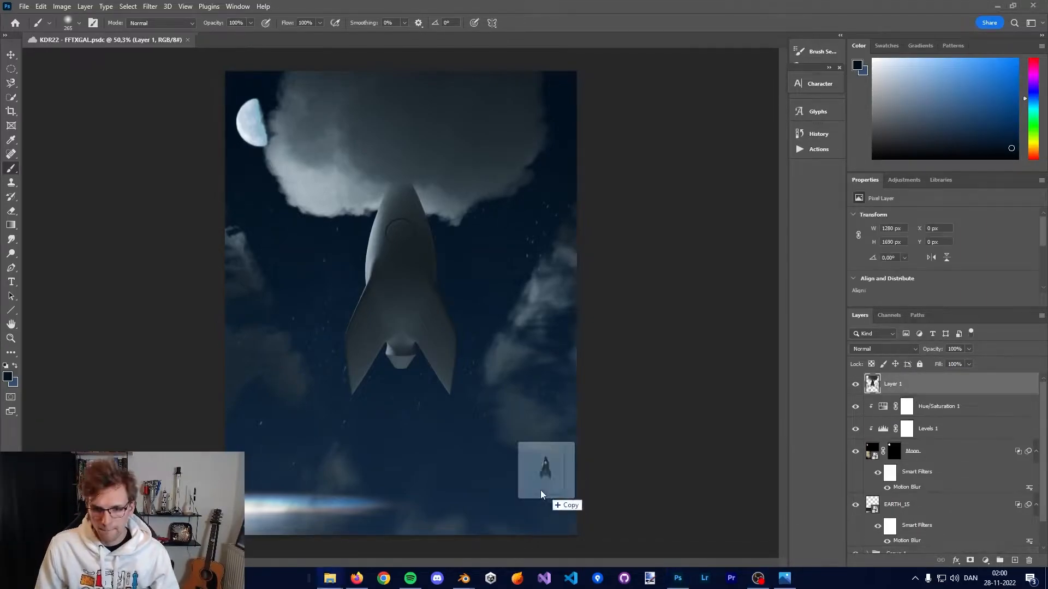
left_click_drag(542, 491, 543, 487)
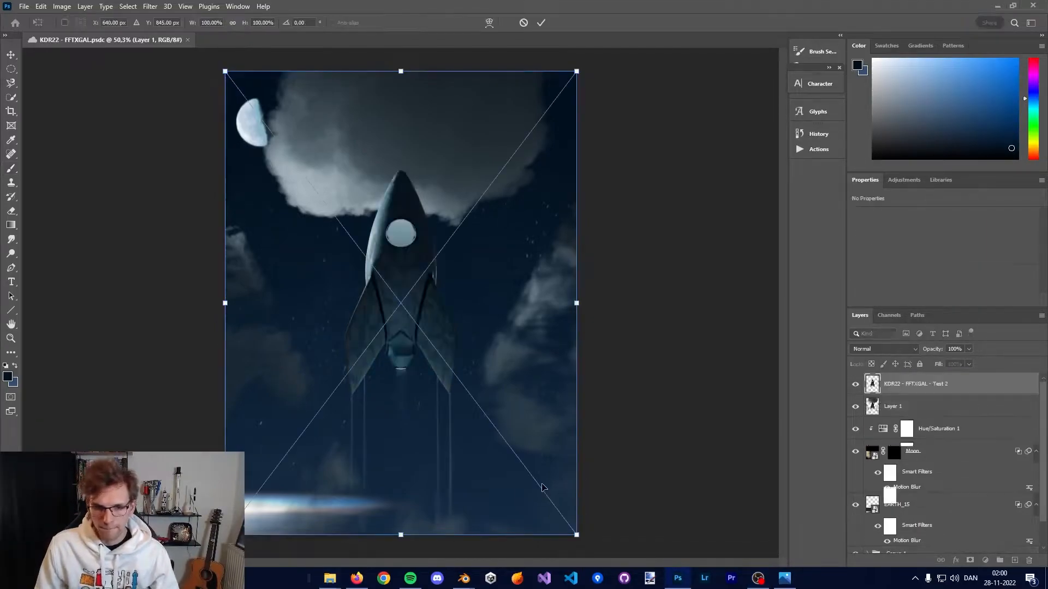
key("Return")
Compare the newly placed render with the earlier one beneath it by toggling the top layer's visibility.
left_click(855, 385)
left_click(855, 385)
left_click(856, 386)
left_click(856, 387)
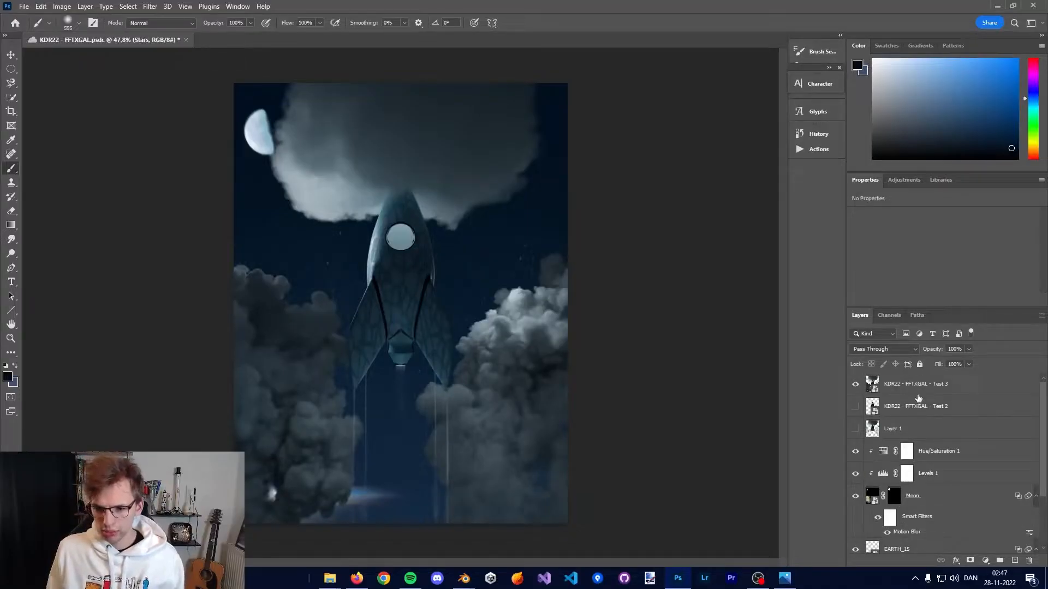
Delete the outdated KDR22 - FFTXGAL - Test 2 layer and Layer 1.
left_click(917, 408)
key("Delete")
key("Delete")
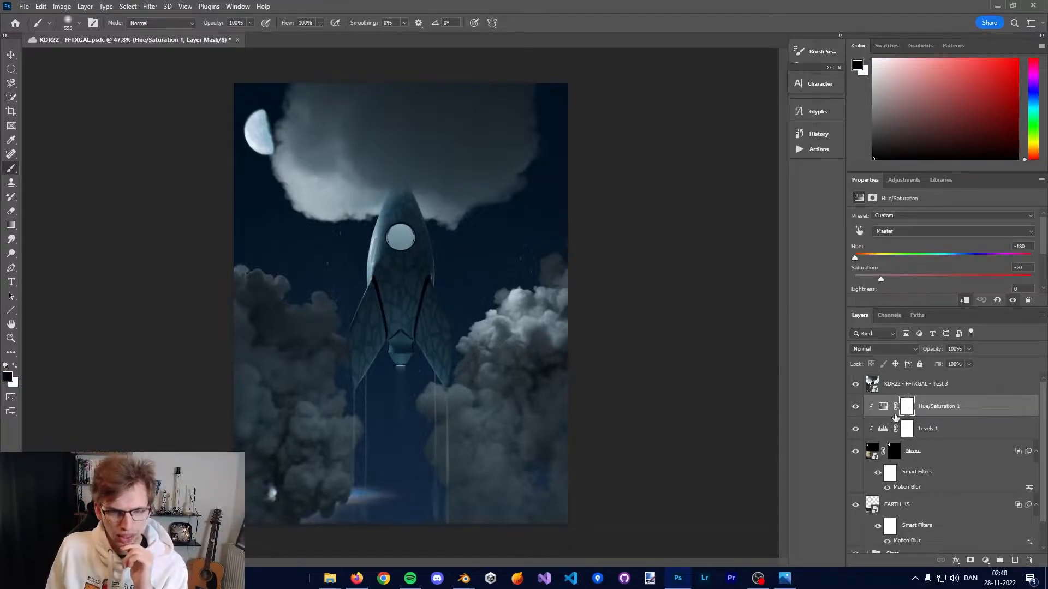
Apply a reversed linear blue Gradient Overlay in Color Dodge mode at 100% opacity to the KDR22 - FFTXGAL - Test 3 layer.
left_click(923, 392)
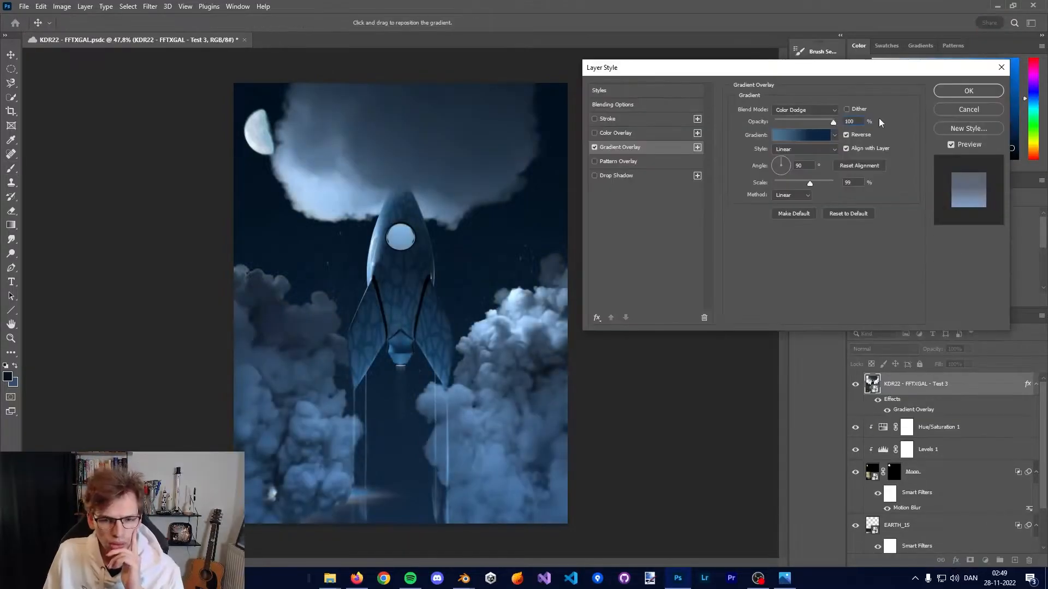
mouse_move(878, 118)
left_mouse_down()
mouse_move(759, 121)
mouse_move(879, 122)
left_mouse_up()
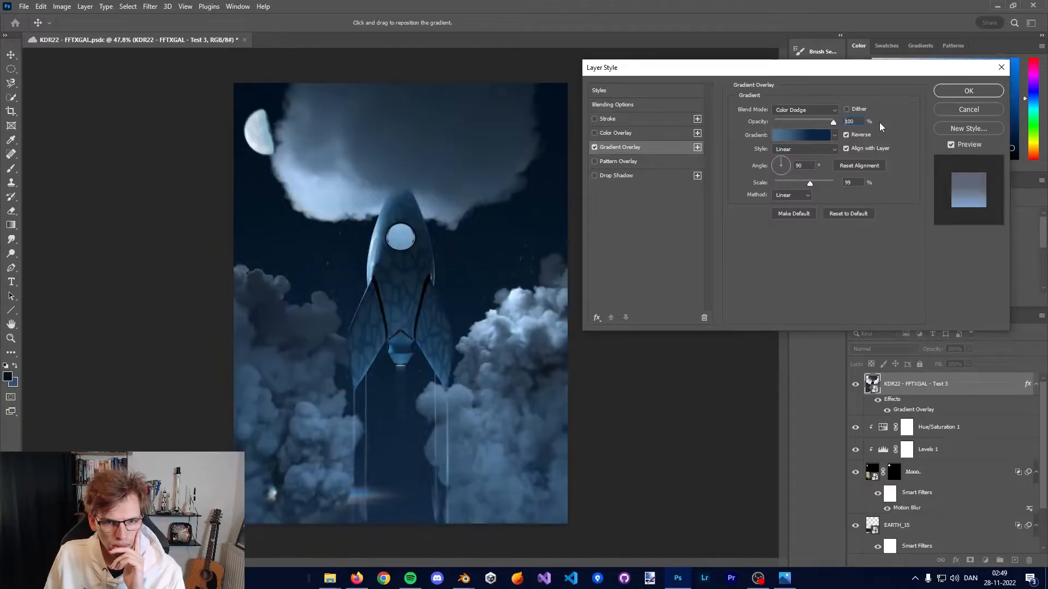
left_click(969, 90)
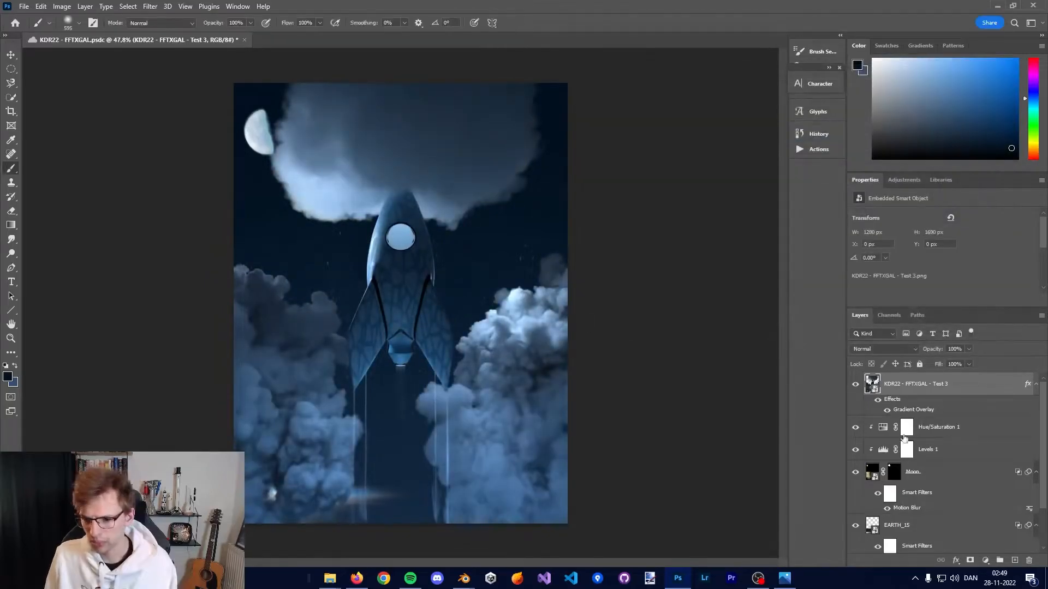
Place the original rocket painting over the composite as a new top layer for reference.
mouse_move(328, 580)
key("alt+Tab")
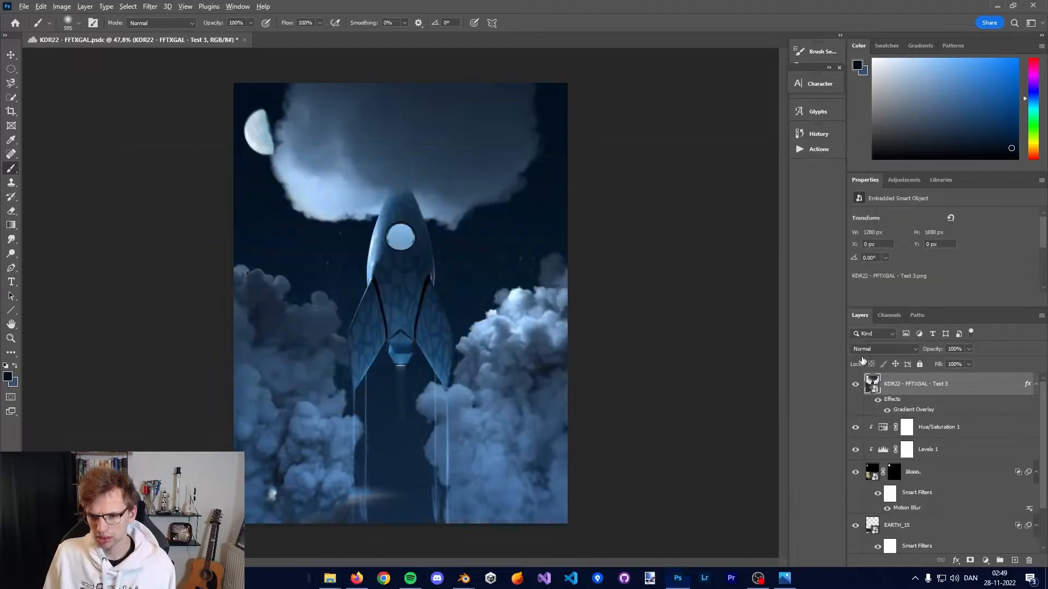
left_click_drag(391, 203, 185, 274)
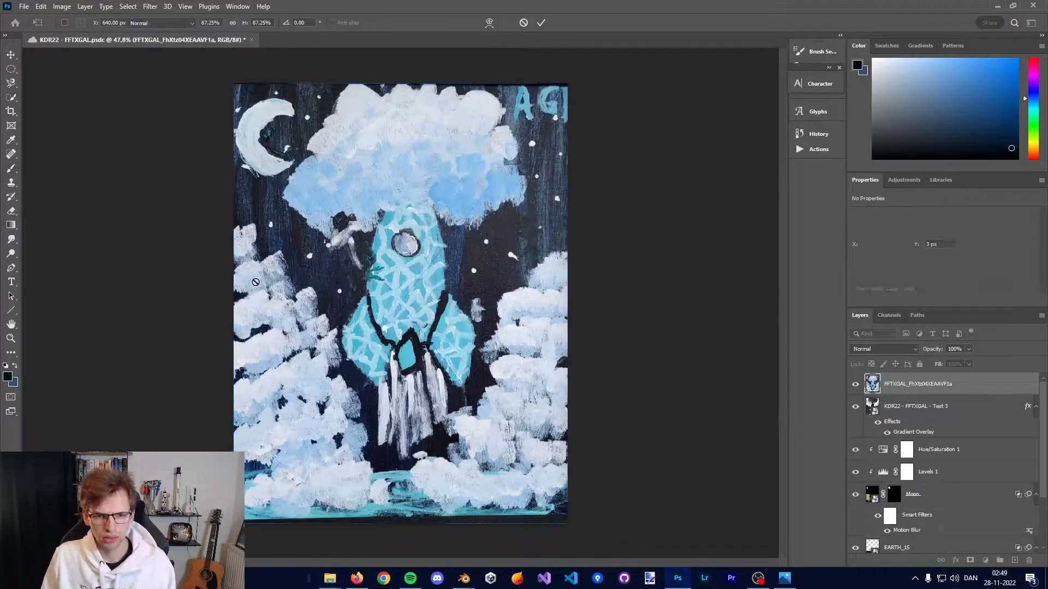
key("Return")
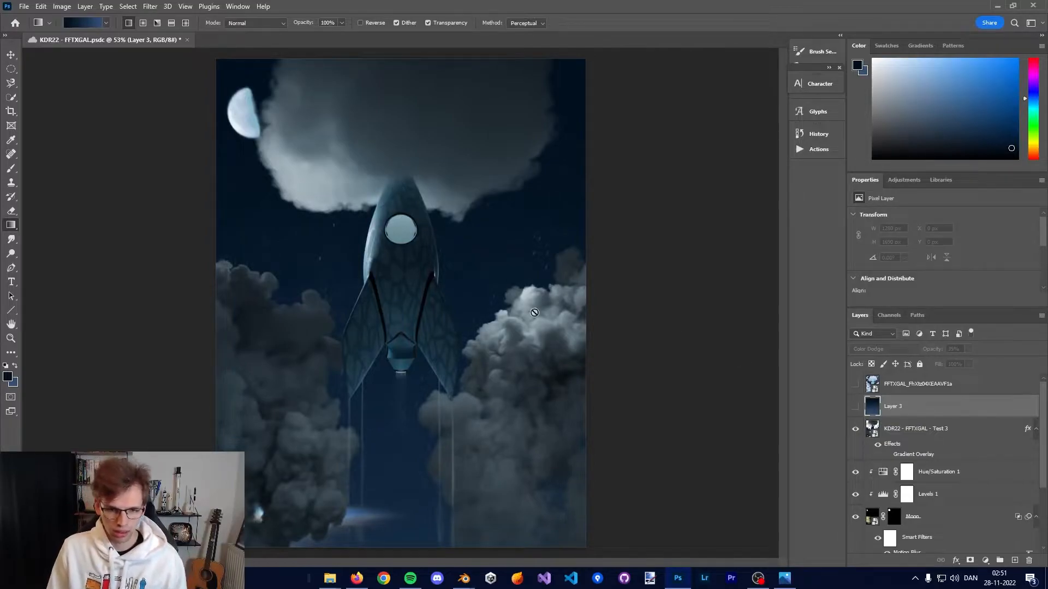
Show Layer 3 again and add an empty layer directly above the KDR22 - FFTXGAL - Test 3 layer, blended as Color Dodge.
left_click(856, 407)
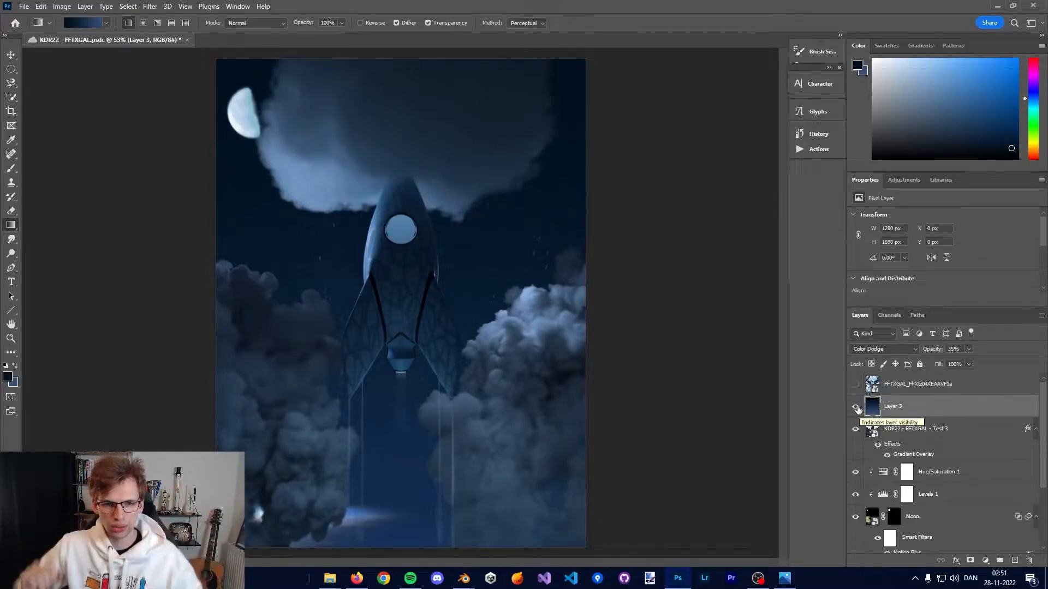
left_click(953, 457)
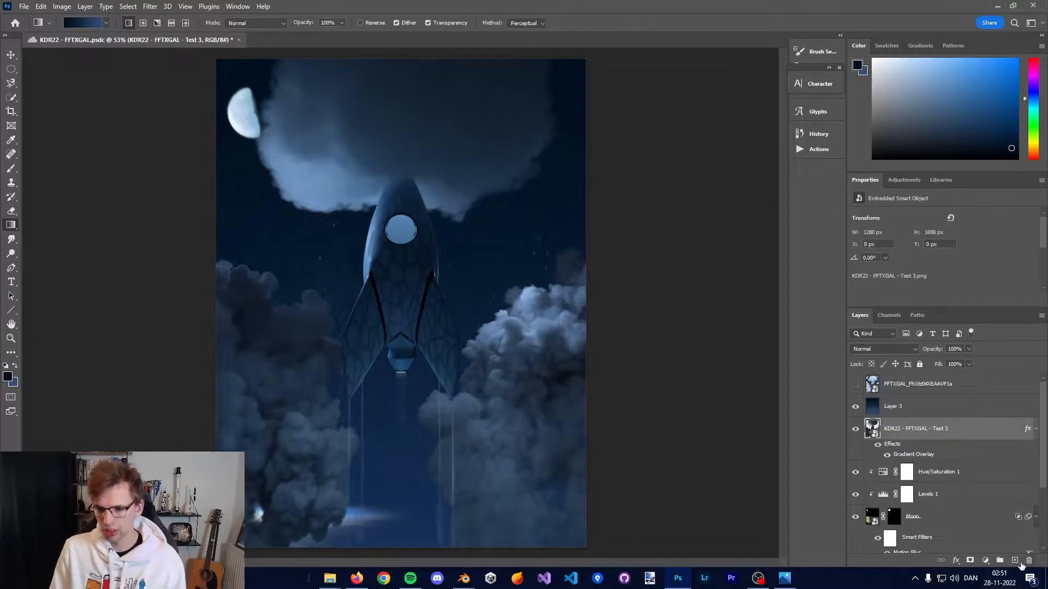
left_click(1015, 560)
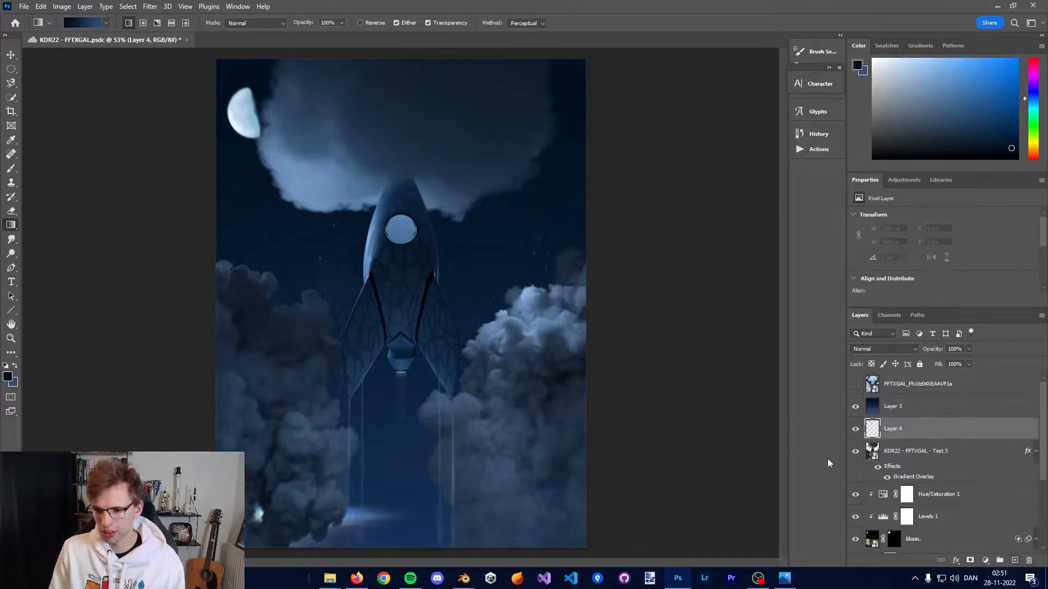
left_click(896, 353)
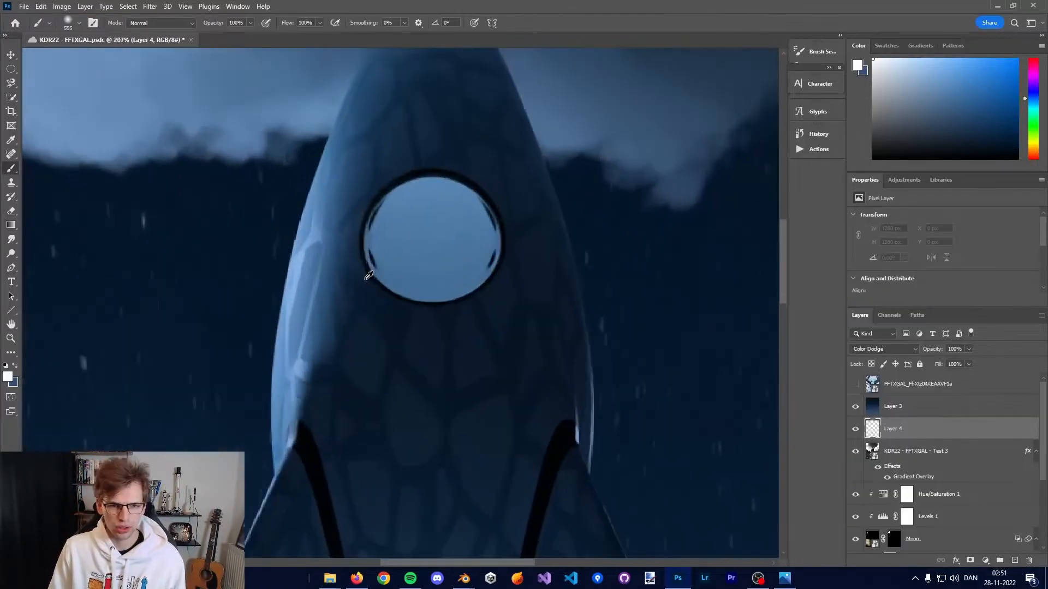
Blend Layer 4 as Soft Light and paint a thin white rim highlight along the right fin's outer edge, fading its lower end.
right_click_drag(336, 267, 164, 281, "alt")
right_click_drag(355, 279, 244, 282, "alt")
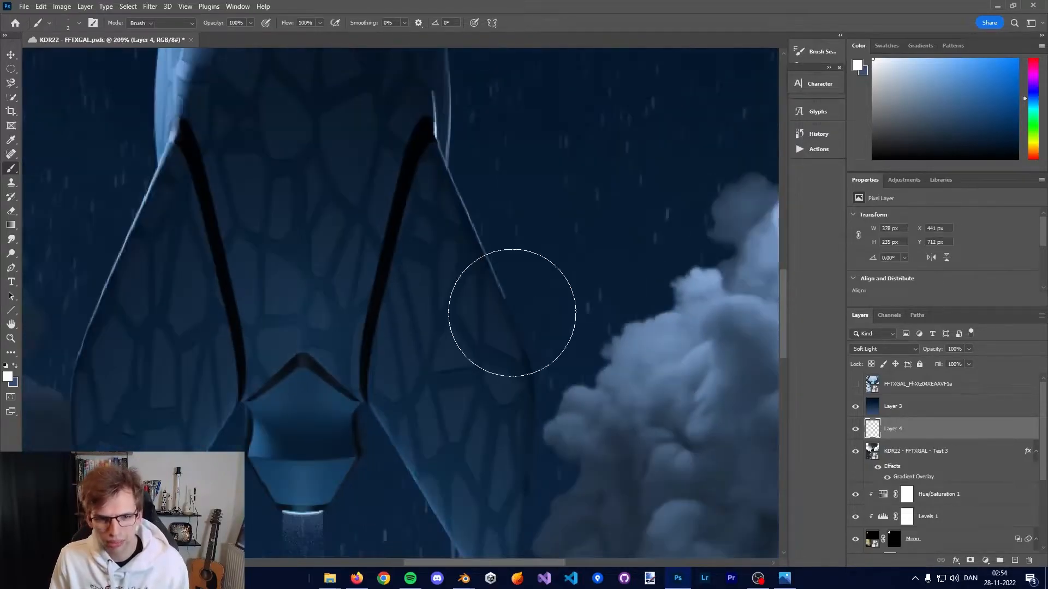
right_click_drag(519, 306, 540, 313, "alt")
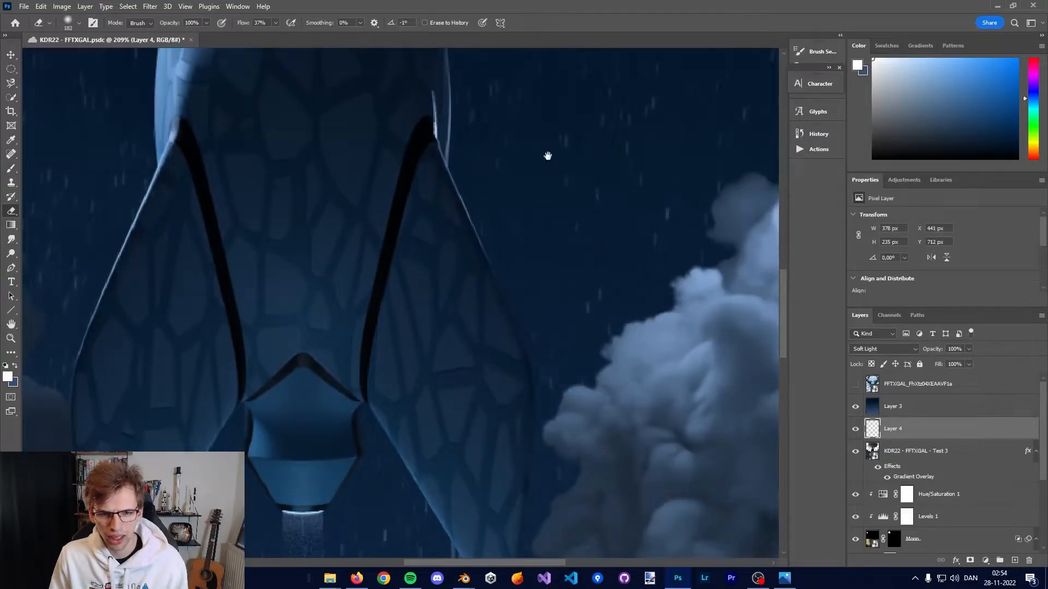
Soften the white highlight where the right fin meets the hull with a smaller soft eraser.
left_click_drag(552, 138, 553, 278)
key("bracketleft")
key("bracketleft")
key("bracketleft")
key("bracketleft")
left_click_drag(439, 241, 443, 238)
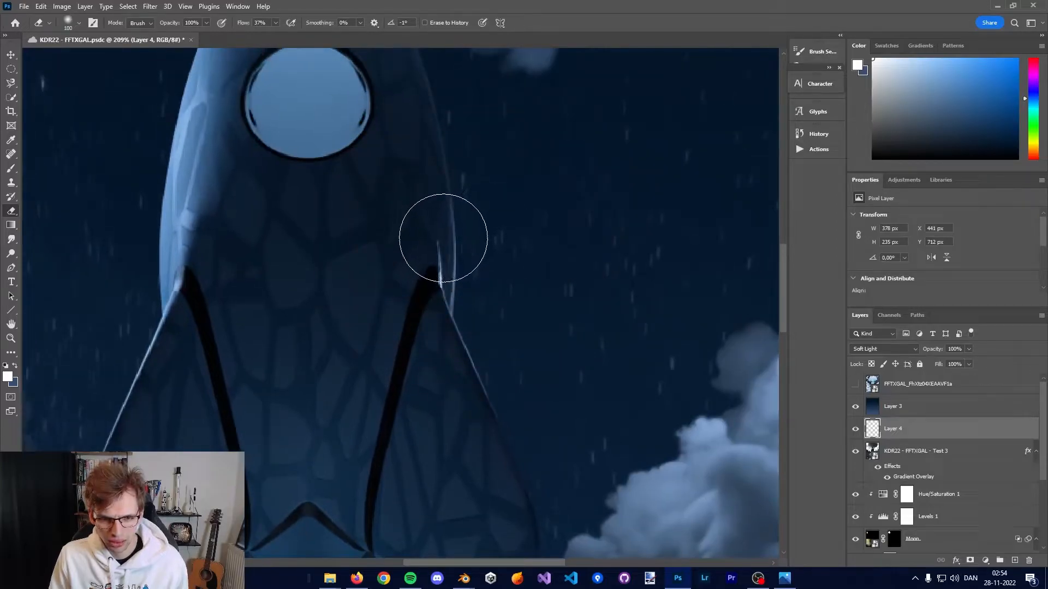
right_click_drag(483, 282, 451, 282, "alt")
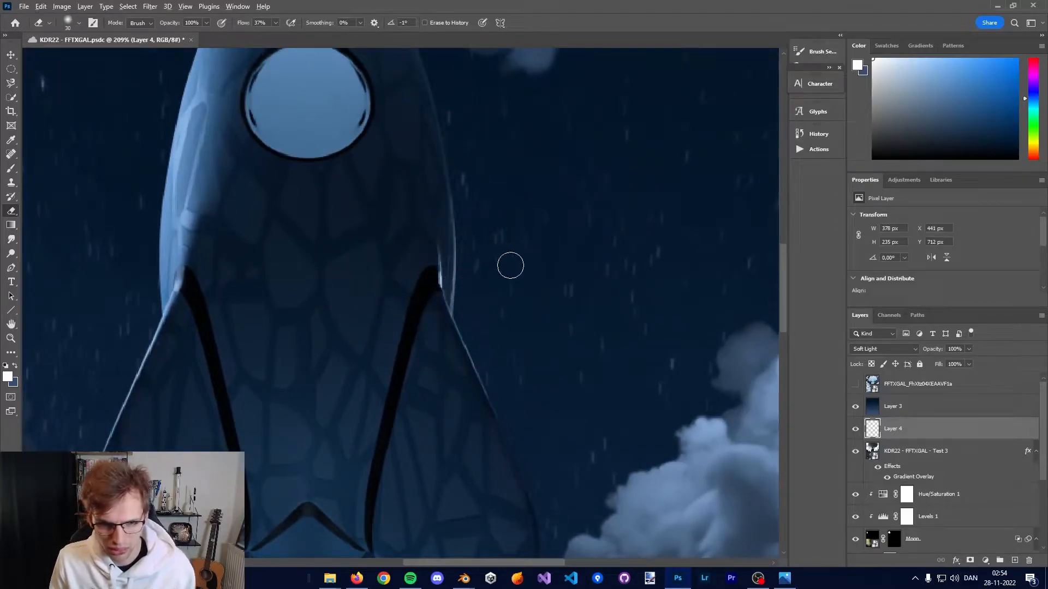
Paint thin white rim highlights along the hull's lower right edge and the left fin's inner edge.
scroll(509, 267, "up", 5, "alt")
key("b")
scroll(458, 306, "down", 5, "alt")
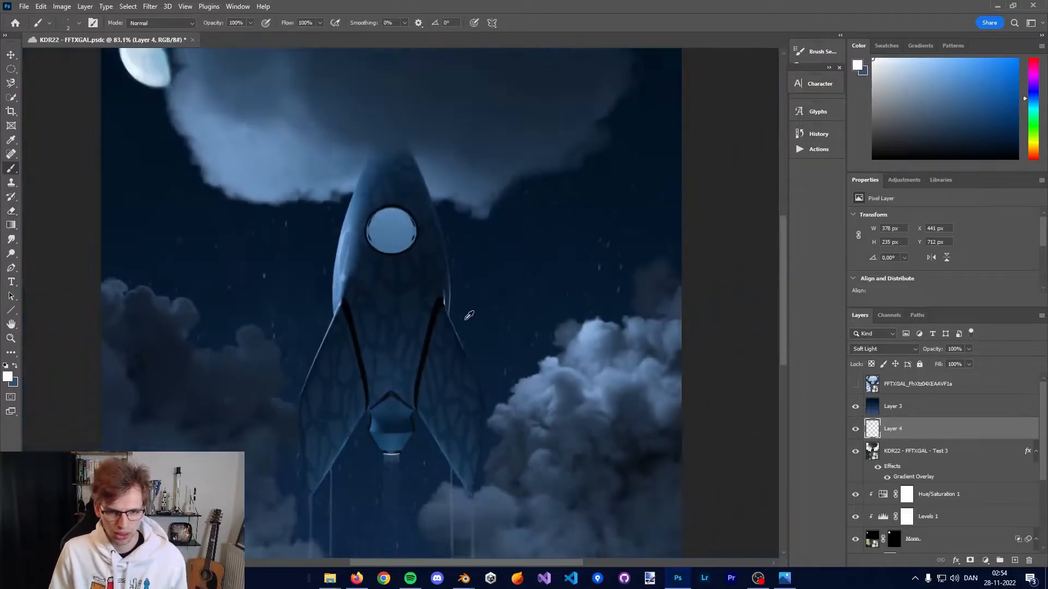
scroll(447, 308, "up", 7, "alt")
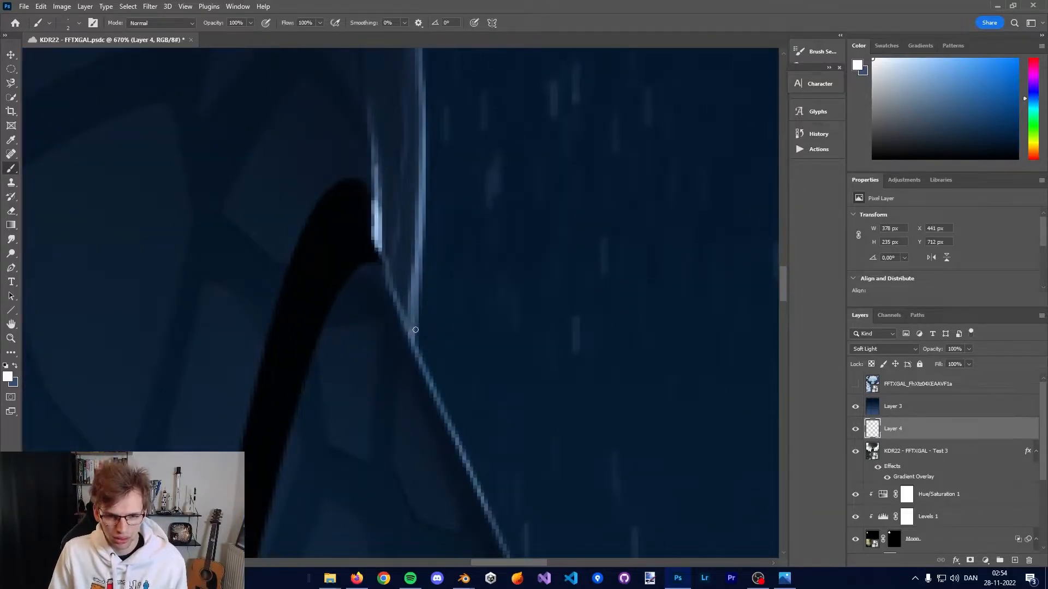
scroll(448, 270, "down", 6, "alt")
scroll(480, 276, "up", 7, "alt")
left_click_drag(304, 129, 336, 338)
scroll(382, 382, "down", 7, "alt")
key("e")
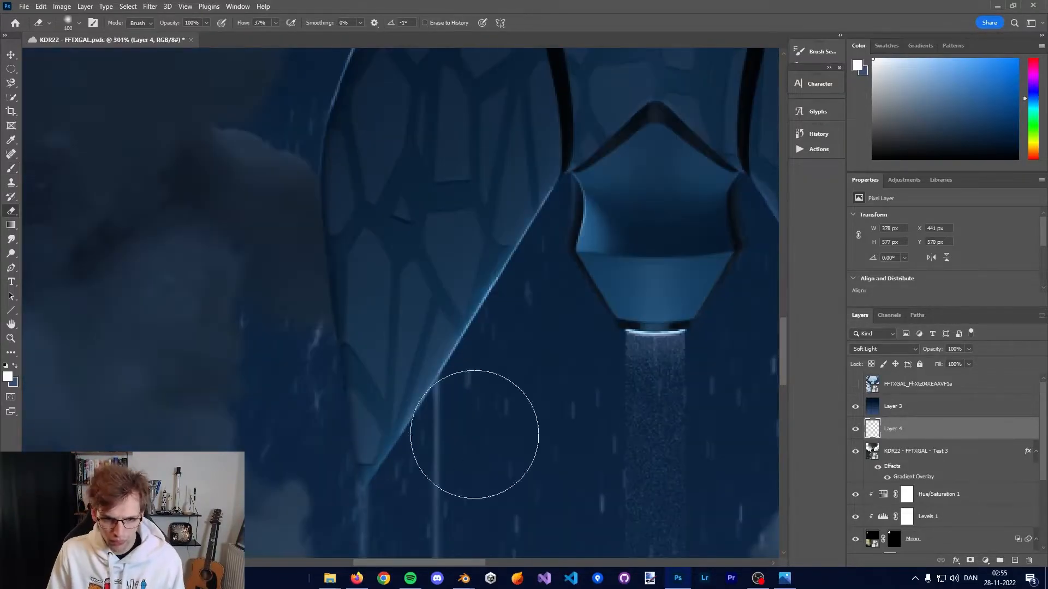
Extend the thin white highlights around the left fin's lower edges and fade them with the eraser.
scroll(464, 349, "up", 7, "alt")
left_click_drag(577, 198, 517, 455)
key("e")
key("b")
left_click_drag(529, 180, 500, 307)
scroll(517, 327, "down", 4, "alt")
key("e")
scroll(510, 334, "up", 3, "alt")
scroll(601, 246, "down", 5, "alt")
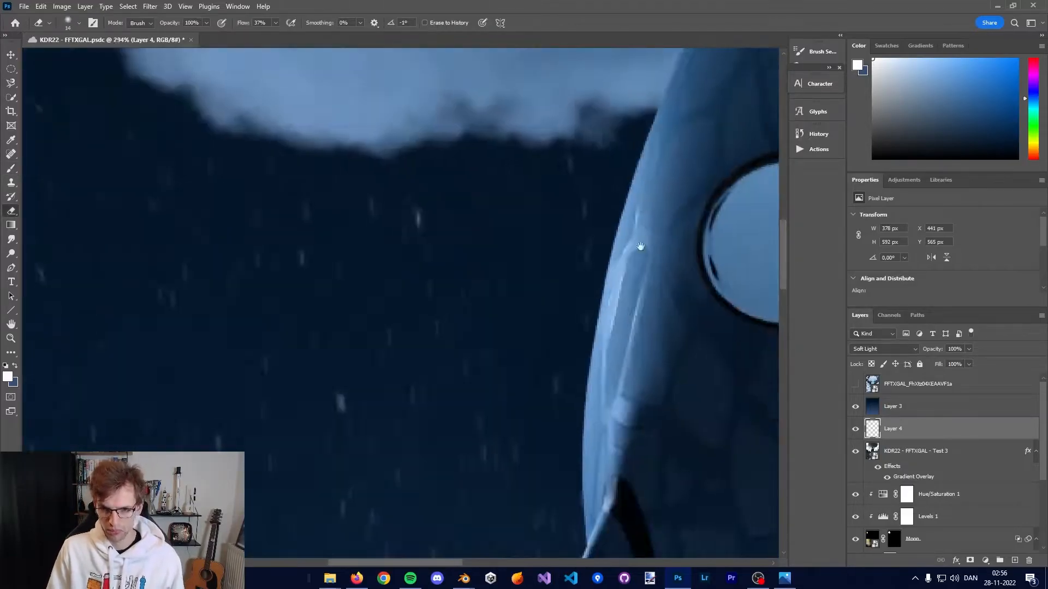
Paint thin white highlights along the panel edges on the hull's left side, up towards the nose.
key("b")
scroll(600, 181, "up", 5, "alt")
left_click_drag(609, 164, 515, 335)
scroll(573, 350, "up", 3, "alt")
left_click_drag(661, 388, 309, 223)
left_click_drag(327, 225, 263, 324)
scroll(573, 259, "down", 7, "alt")
key("e")
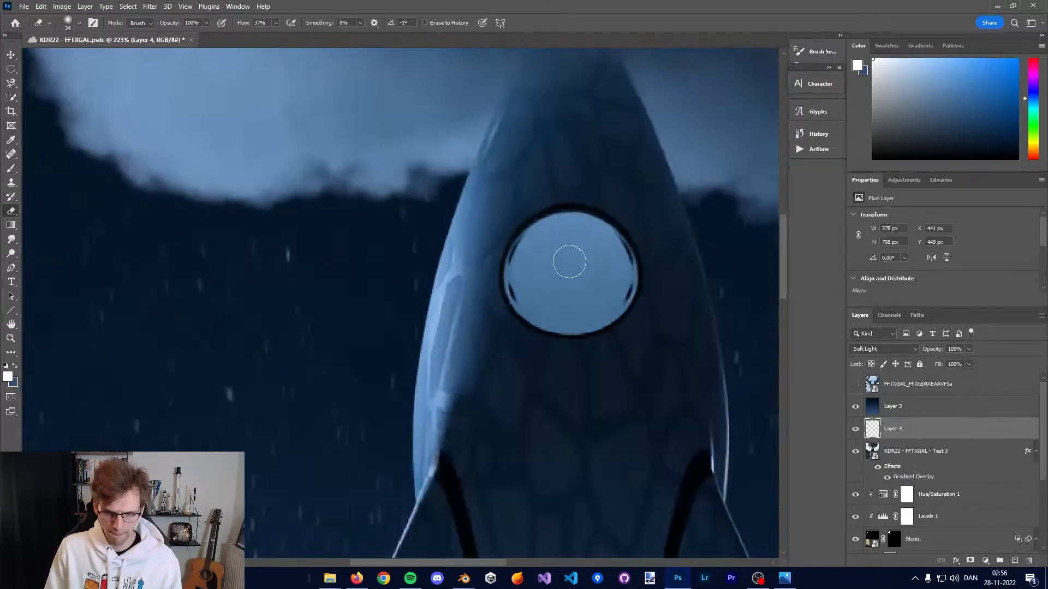
Paint thin white reflection streaks on the upper left of the porthole glass.
left_click_drag(569, 262, 655, 382)
scroll(688, 350, "up", 4, "alt")
key("b")
scroll(654, 344, "up", 4, "alt")
left_click_drag(386, 156, 398, 194)
scroll(522, 140, "up", 6)
left_click_drag(522, 134, 401, 276)
scroll(491, 229, "down", 7, "alt")
key("e")
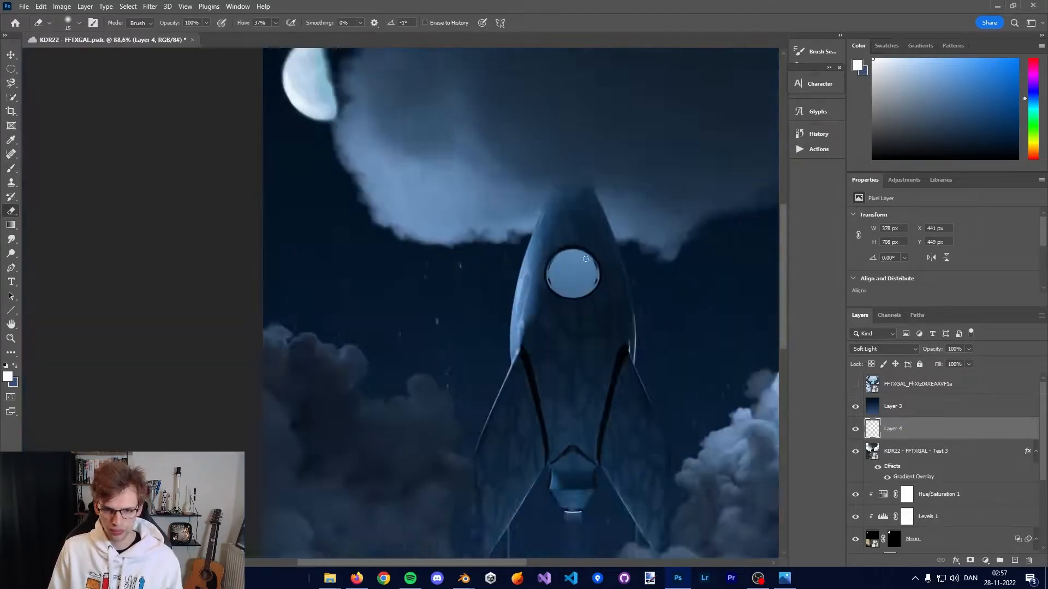
Soften the porthole reflections and neighbouring hull highlights with a small soft eraser.
scroll(620, 256, "up", 7, "alt")
left_click_drag(562, 382, 502, 150)
left_click_drag(568, 400, 589, 65)
mouse_move(382, 540)
left_mouse_down()
mouse_move(517, 333)
mouse_move(415, 322)
left_mouse_up()
scroll(574, 380, "down", 7, "alt")
scroll(565, 189, "up", 7, "alt")
key("b")
left_click_drag(388, 402, 643, 414)
key("ctrl+z")
mouse_move(473, 146)
left_mouse_down()
mouse_move(380, 212)
mouse_move(491, 149)
mouse_move(371, 332)
left_mouse_up()
key("ctrl+z")
key("e")
scroll(370, 332, "down", 2, "alt")
scroll(502, 272, "down", 5, "alt")
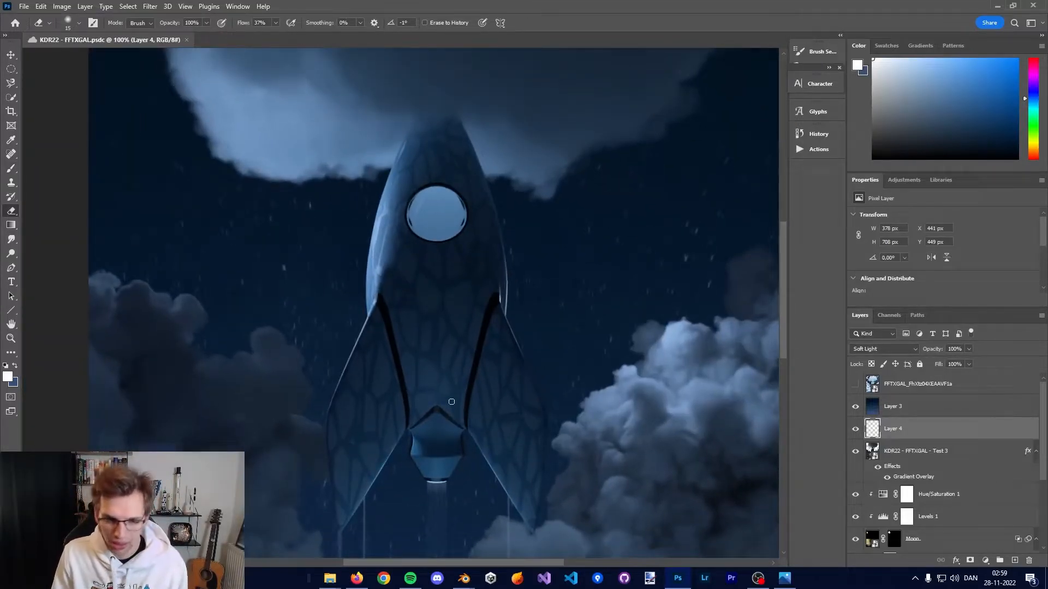
Toggle Layer 4 off and on to compare the rocket with and without the painted highlights, overall and in close-up.
left_click(856, 430)
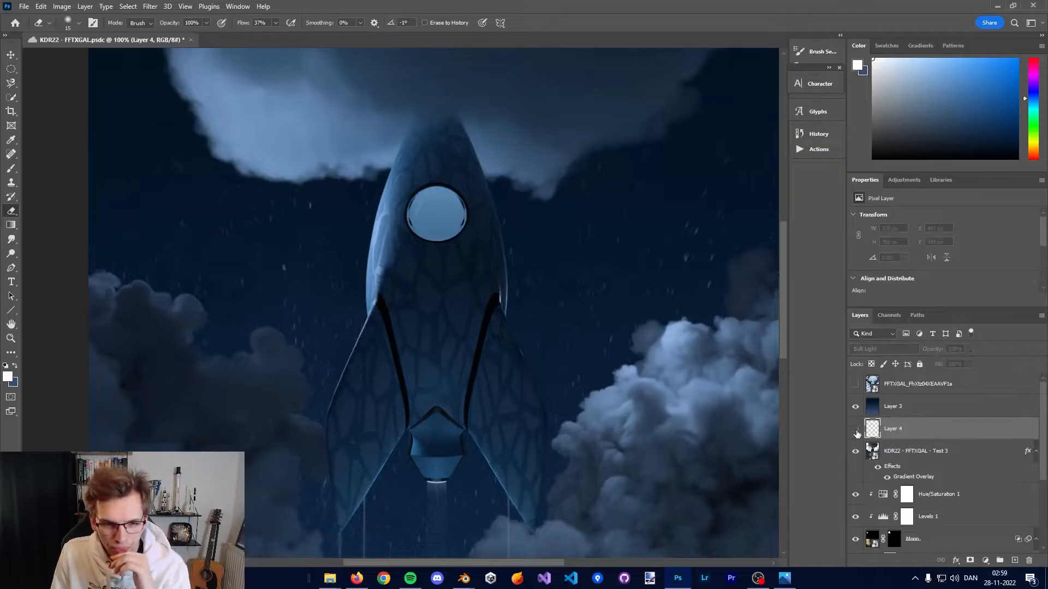
left_click(856, 429)
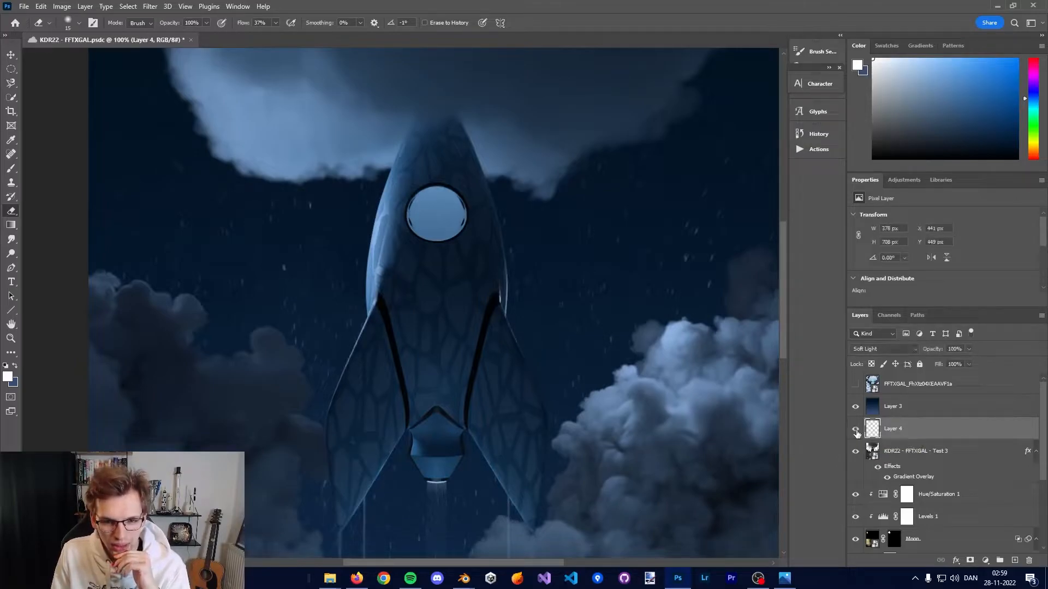
left_click(856, 429)
left_click(856, 430)
left_click(856, 429)
left_click(855, 430)
left_click(856, 430)
left_click(856, 429)
scroll(382, 166, "up", 5, "alt")
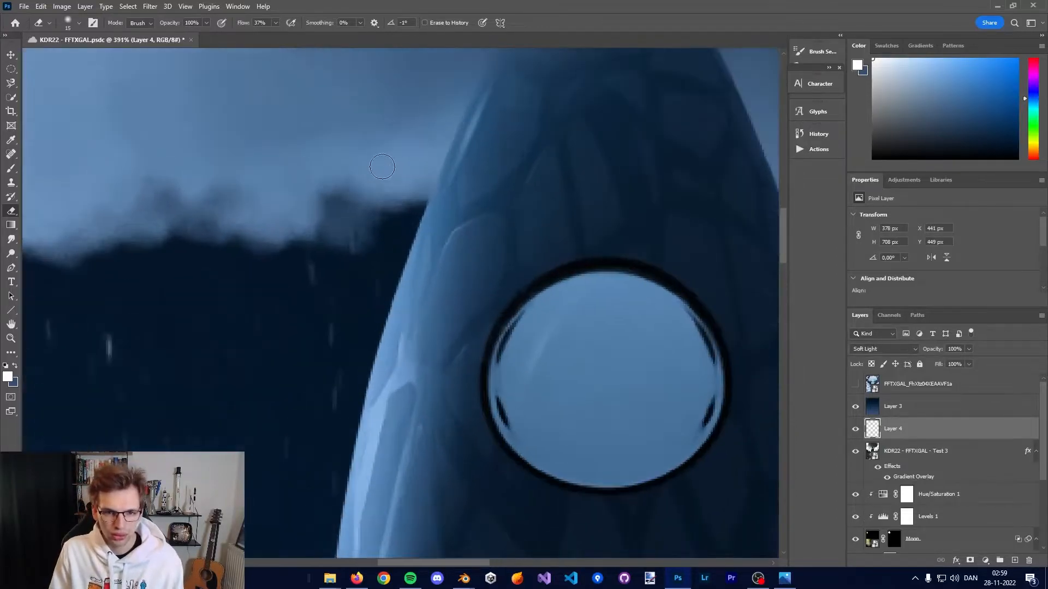
left_click(856, 429)
left_click(856, 429)
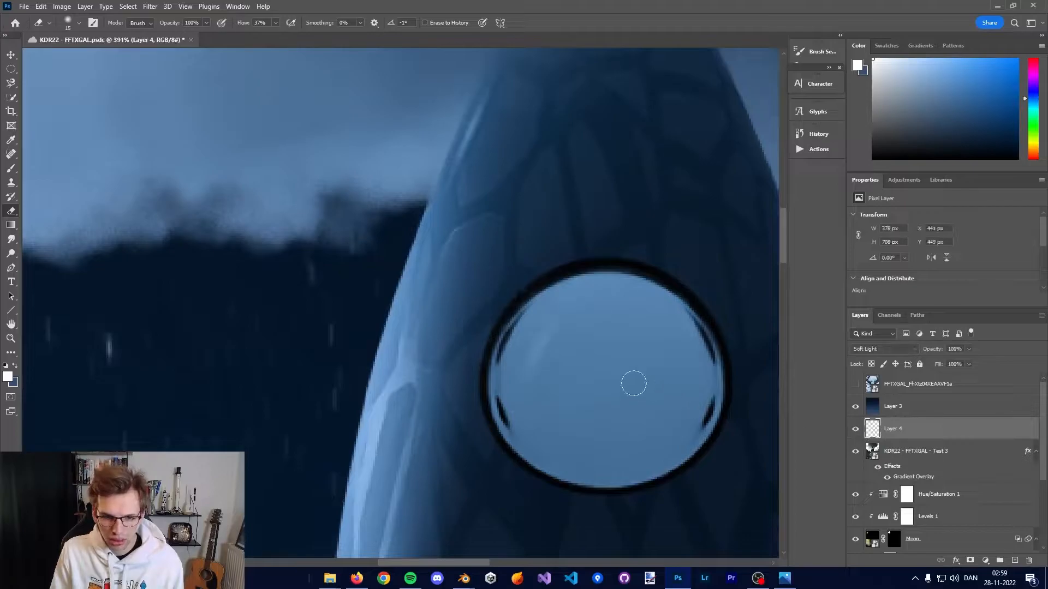
scroll(643, 388, "down", 4, "alt")
left_click_drag(667, 453, 658, 115)
left_click_drag(627, 332, 613, 206)
left_click(855, 430)
left_click(855, 430)
left_click_drag(702, 397, 421, 505)
scroll(565, 363, "down", 10, "alt")
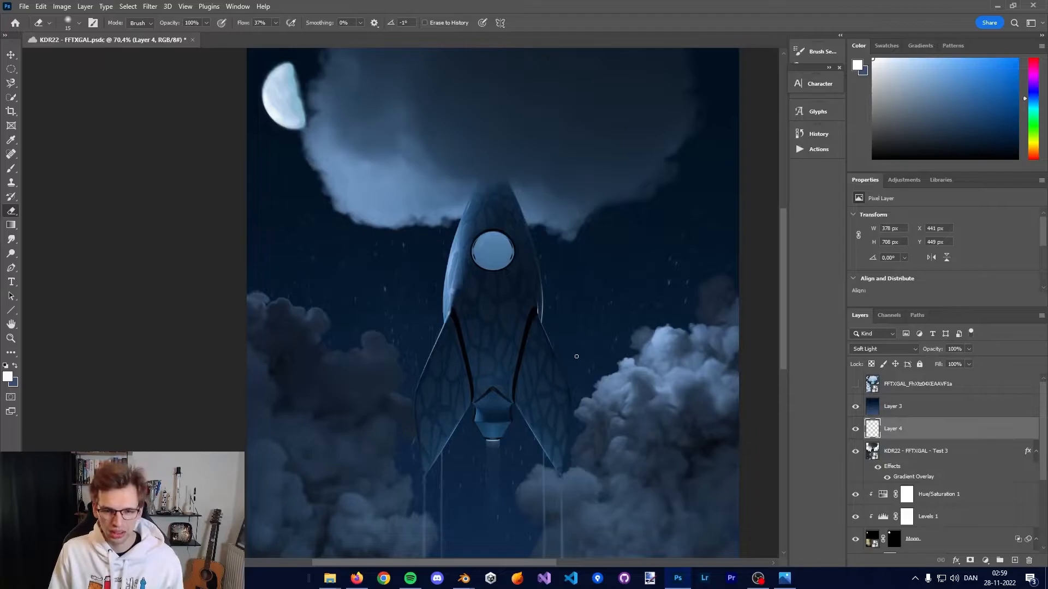
Trace the lower edge of the small panel above the nozzle with a thin white line and soften it with the eraser.
left_click_drag(551, 328, 518, 310)
scroll(465, 369, "up", 10, "alt")
key("b")
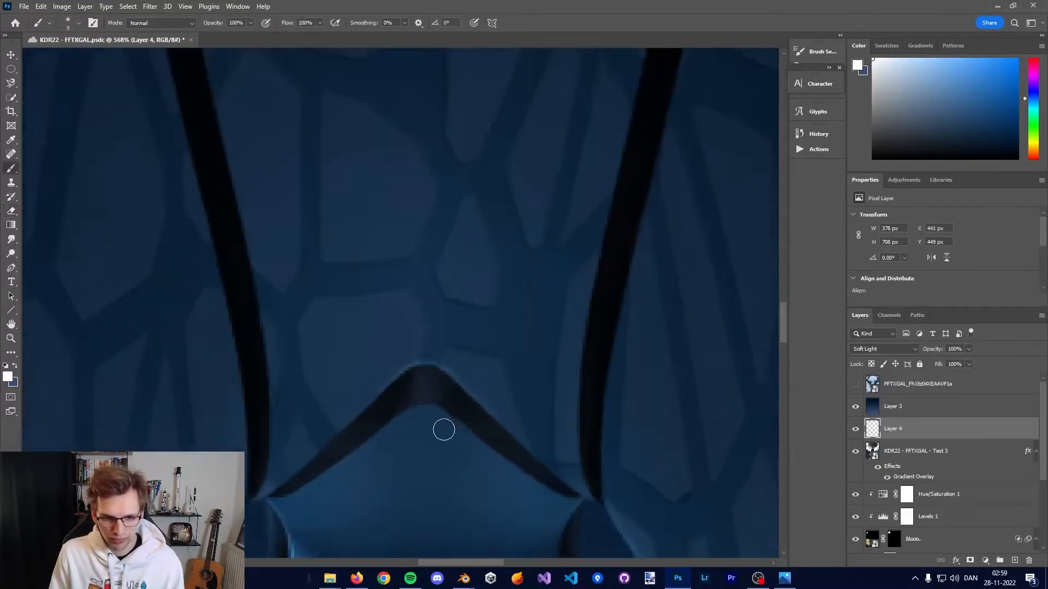
scroll(457, 272, "up", 2, "alt")
right_click_drag(459, 271, 438, 281, "alt")
left_click(444, 301, "shift")
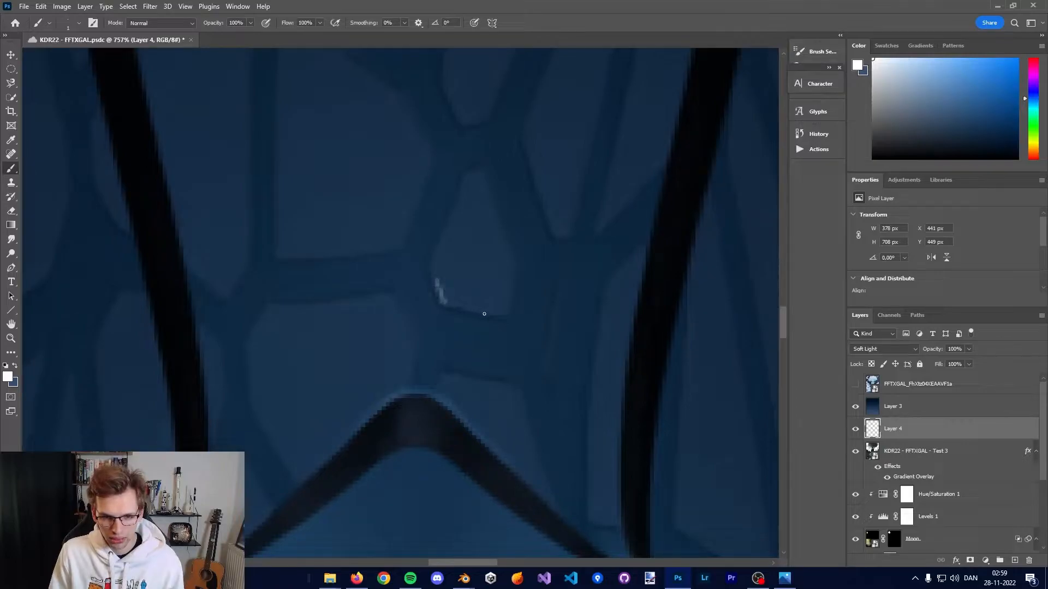
left_click(502, 315, "shift")
key("e")
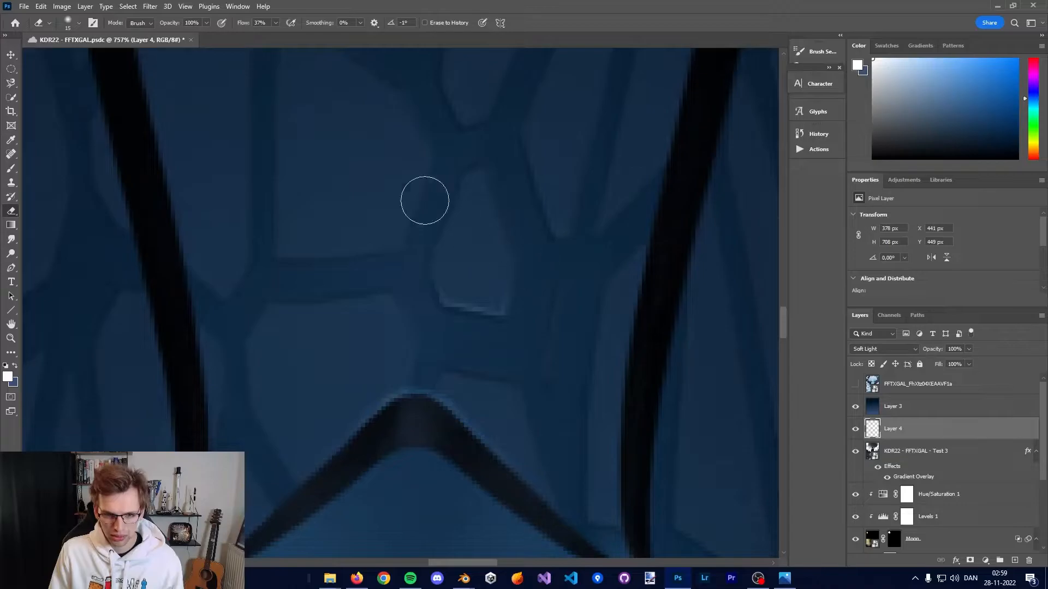
scroll(629, 325, "down", 2, "alt")
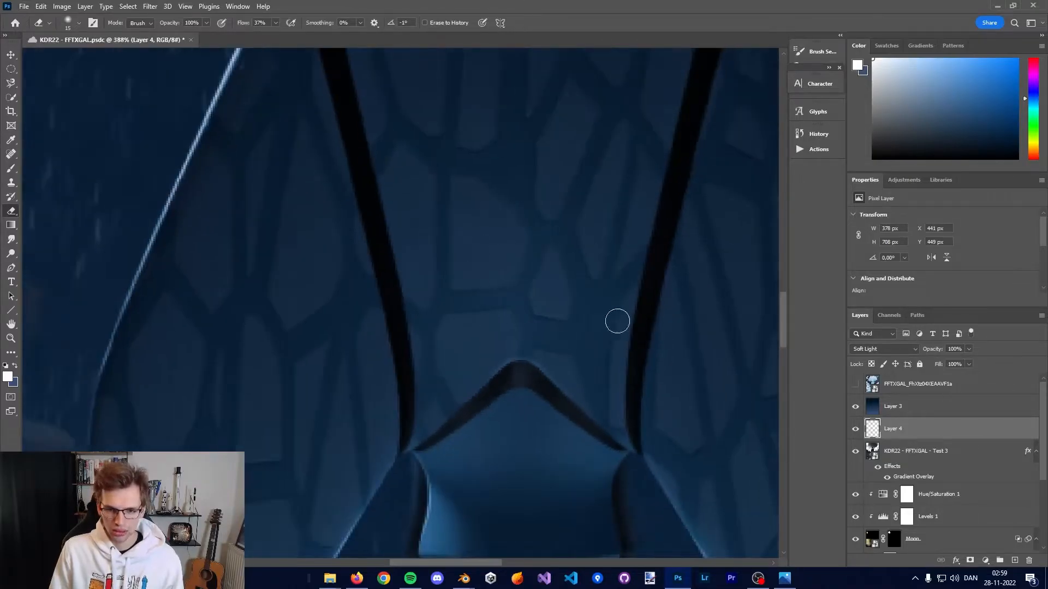
Add a short white highlight on the panel edge just right of the nozzle peak and blend it with a smaller eraser.
key("b")
scroll(431, 281, "up", 5, "alt")
scroll(535, 293, "down", 6, "alt")
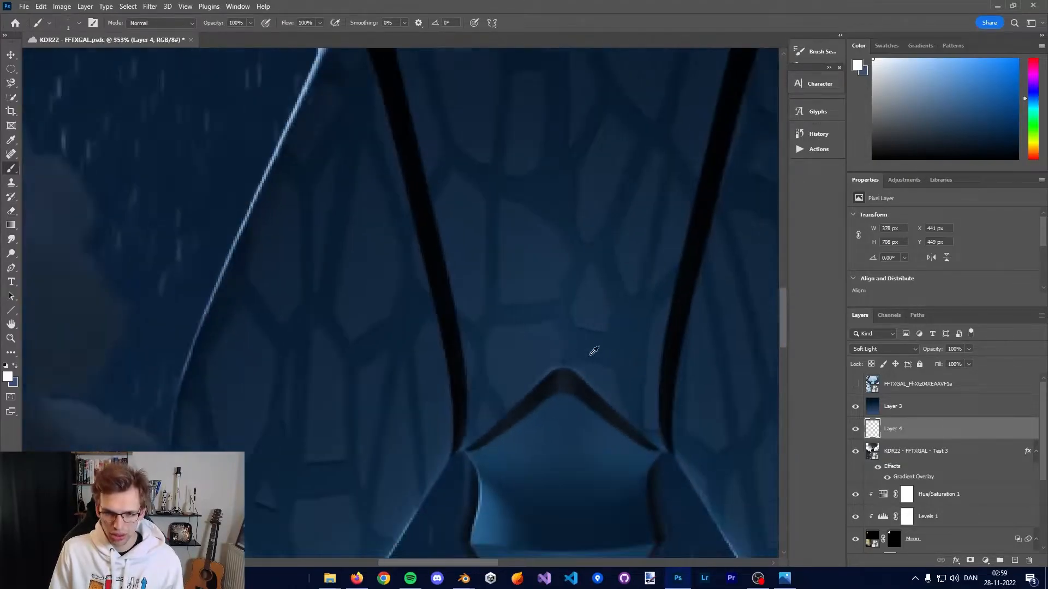
mouse_move(495, 197)
left_mouse_down()
mouse_move(573, 379)
mouse_move(480, 227)
left_mouse_up()
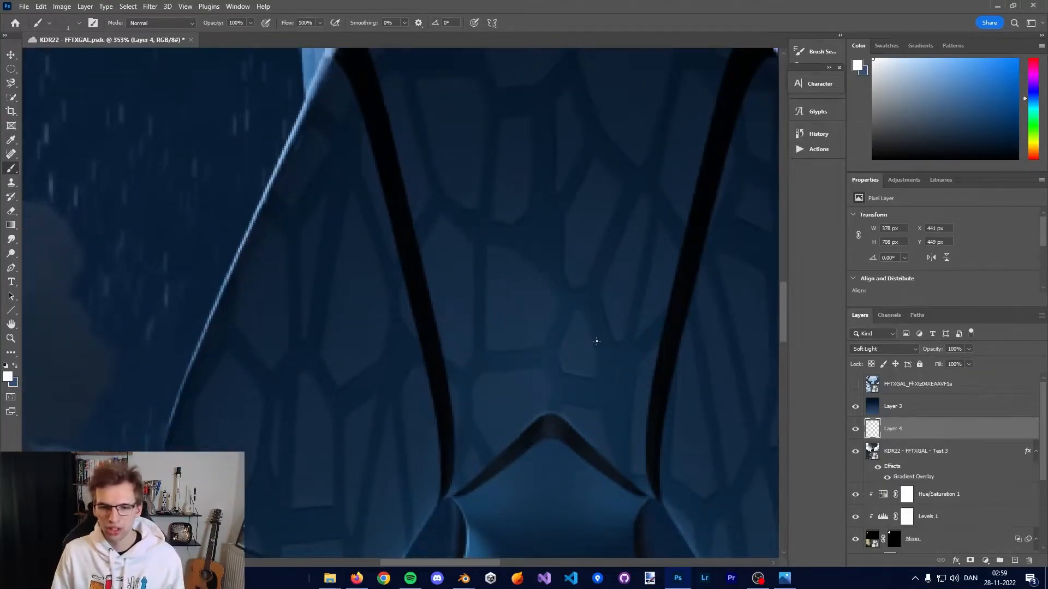
scroll(609, 386, "up", 3, "alt")
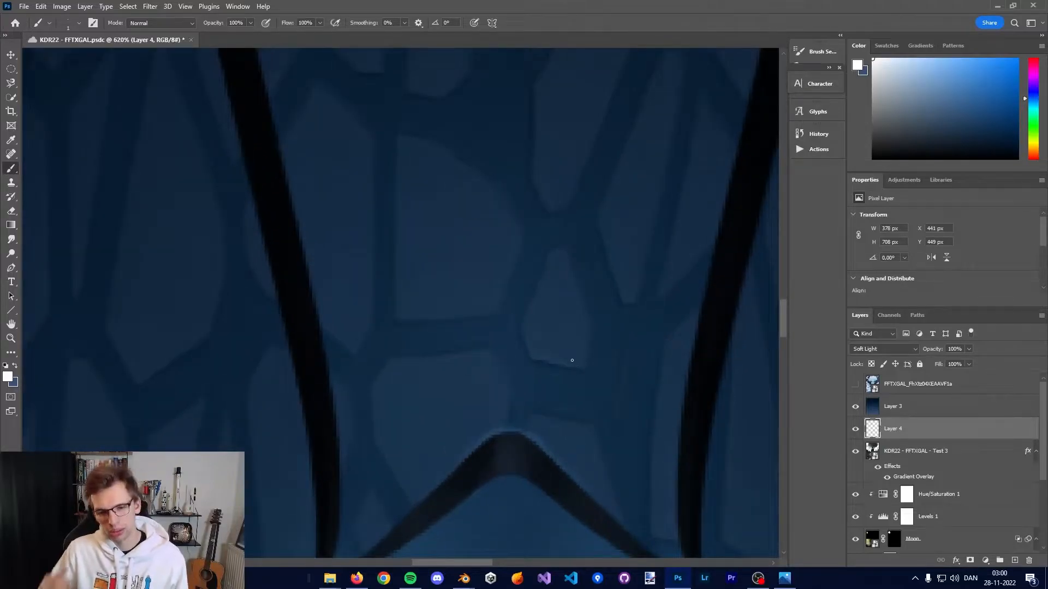
scroll(620, 401, "up", 2, "alt")
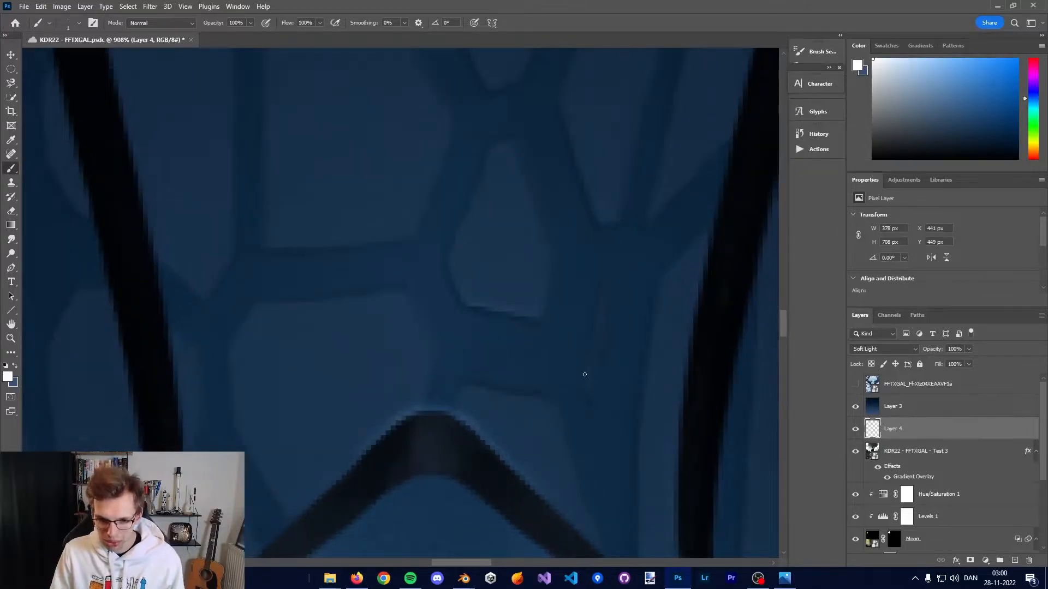
key("e")
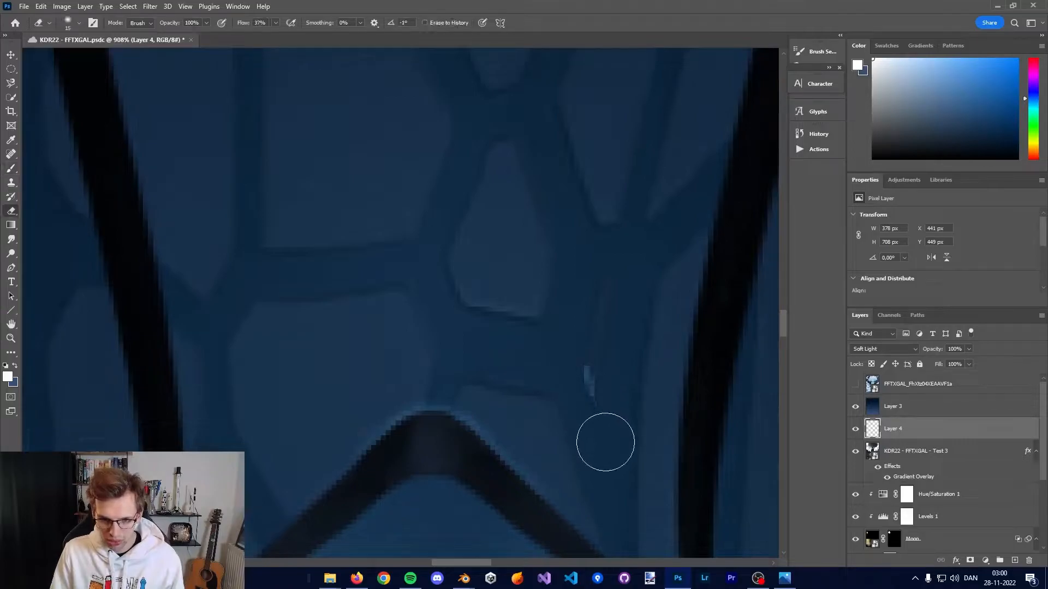
mouse_move(578, 351)
right_mouse_down("alt")
mouse_move(597, 362)
mouse_move(575, 367)
mouse_move(594, 370)
right_mouse_up("alt")
key("ctrl+0")
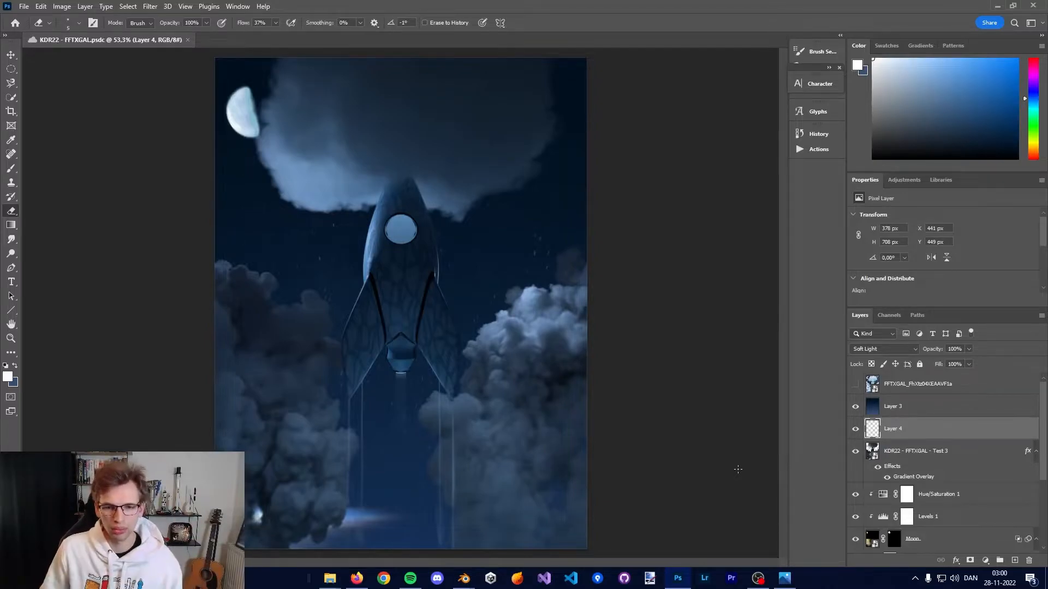
Check the original rocket painting for colour and redraw Layer 3 as a vertical teal gradient across the canvas.
left_click(949, 451)
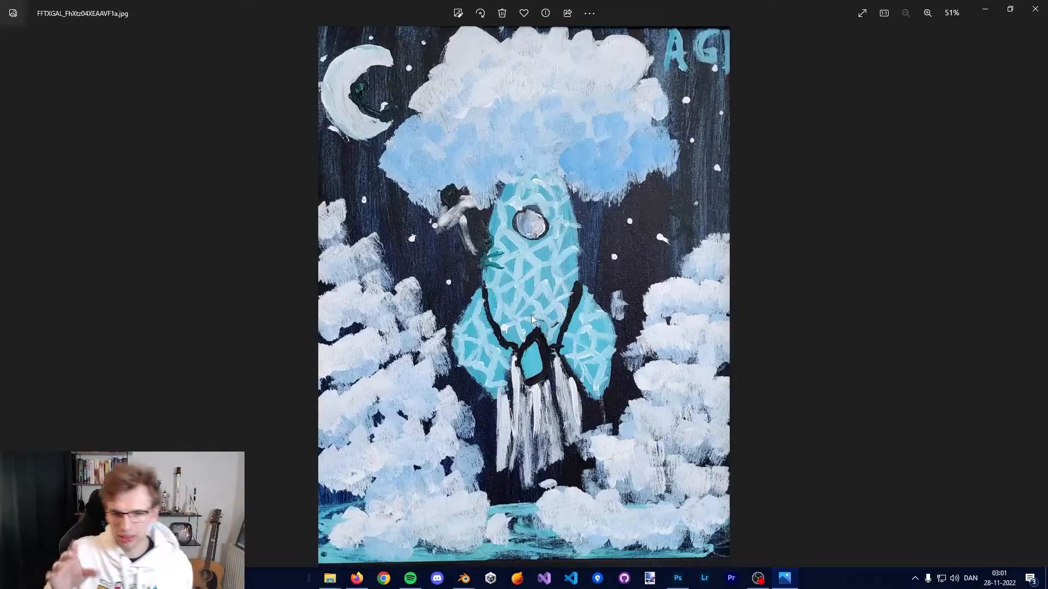
key("alt+Tab")
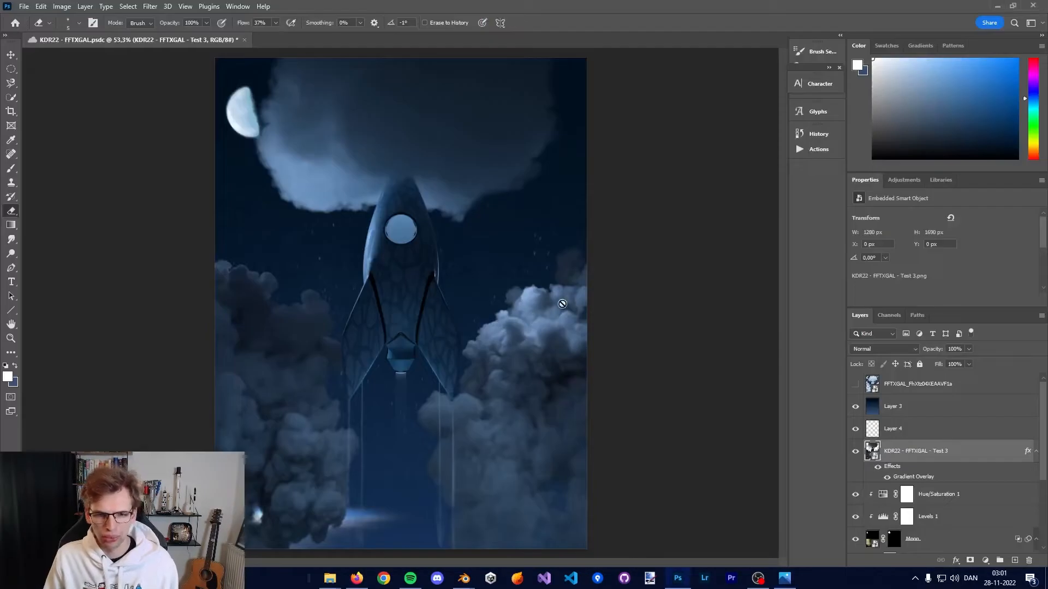
left_click(890, 404)
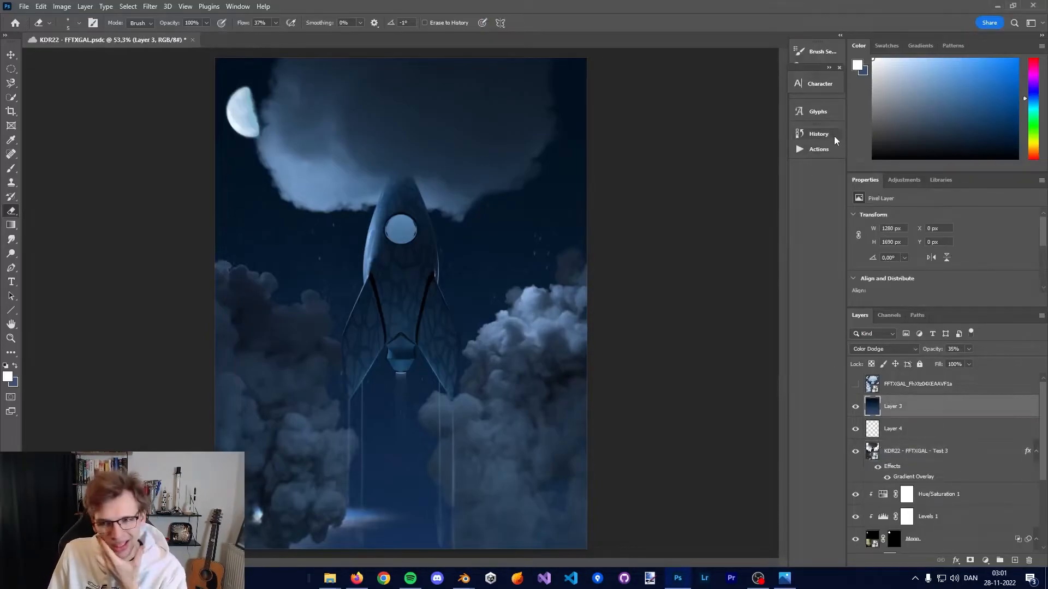
left_click(955, 110)
key("g")
left_click_drag(400, 180, 400, 541)
Lower Layer 3's opacity to 10% and recolour the light end stop of its teal gradient.
left_click_drag(934, 349, 921, 349)
left_click(885, 349)
left_click(117, 23)
double_click(855, 365)
left_click_drag(849, 109, 776, 100)
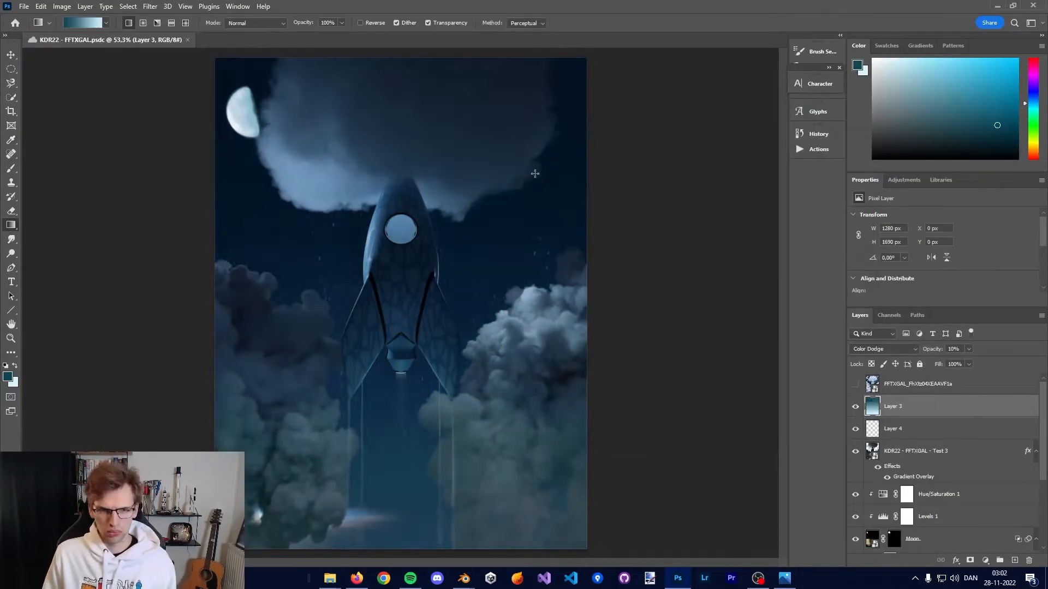
Adjust Layer 3's teal gradient and blend mode, and set the Test 3 layer's 38% Gradient Overlay stop to #1599d7.
left_click_drag(581, 183, 509, 139)
left_click(884, 349)
left_click(884, 398)
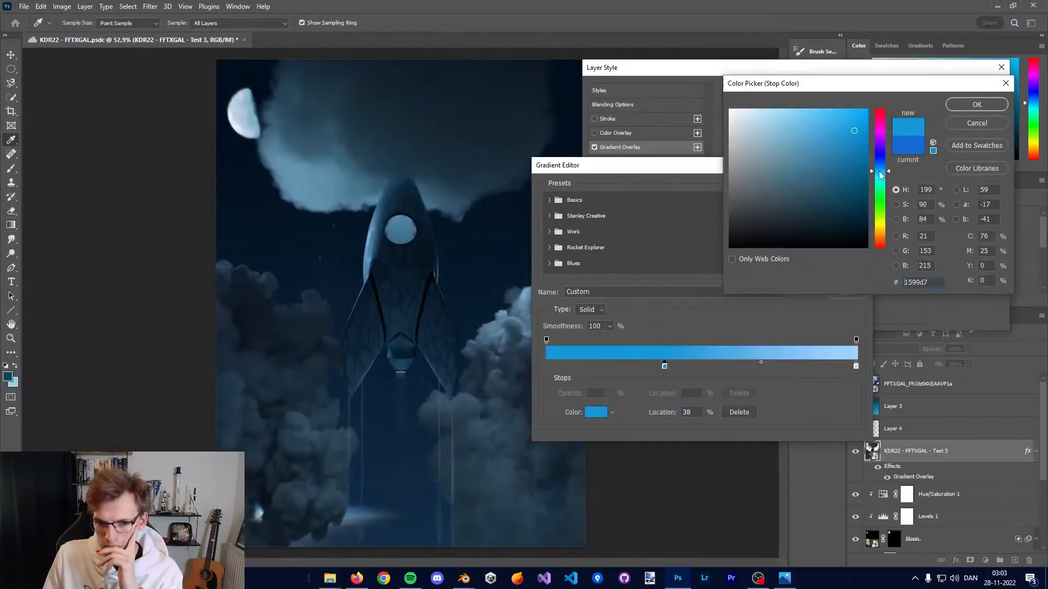
Switch to Blender, parent the rocket to the Rotation Control empty with Keep Transform, and play the animation in camera view.
scroll(796, 110, "down", 3)
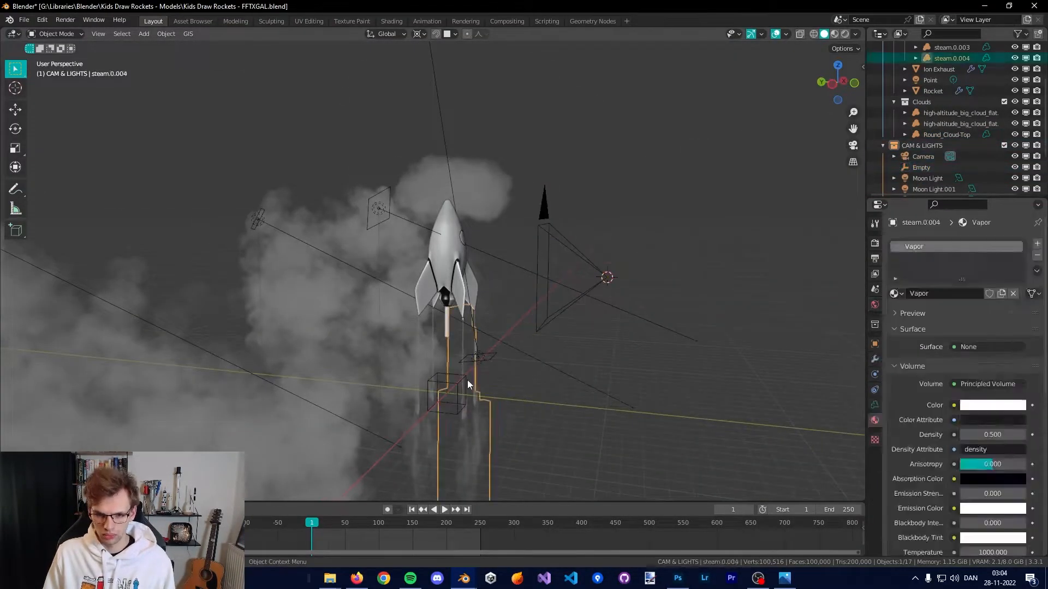
key("ctrl+p")
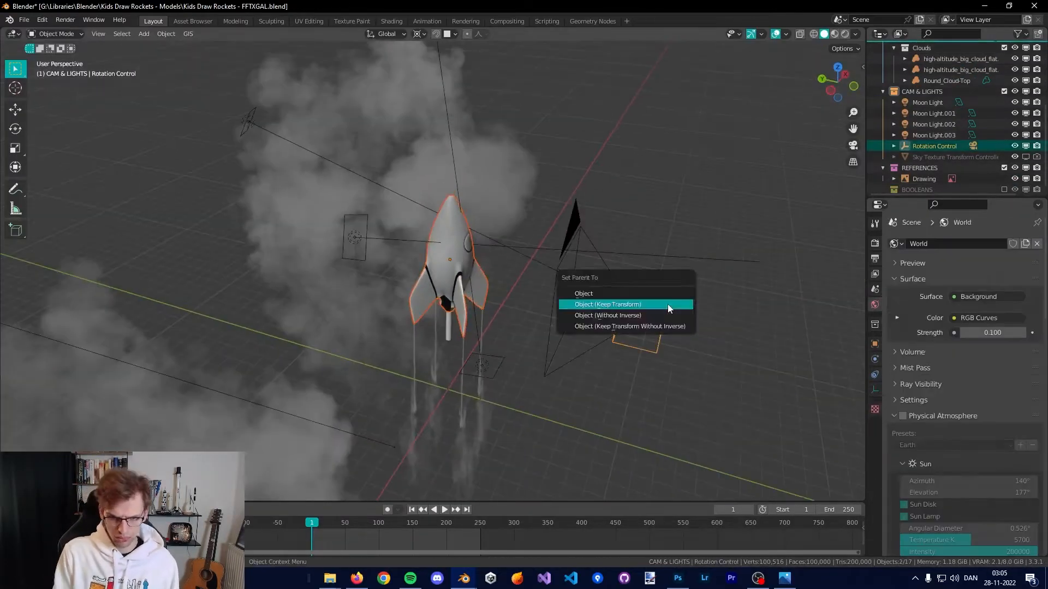
left_click(667, 304)
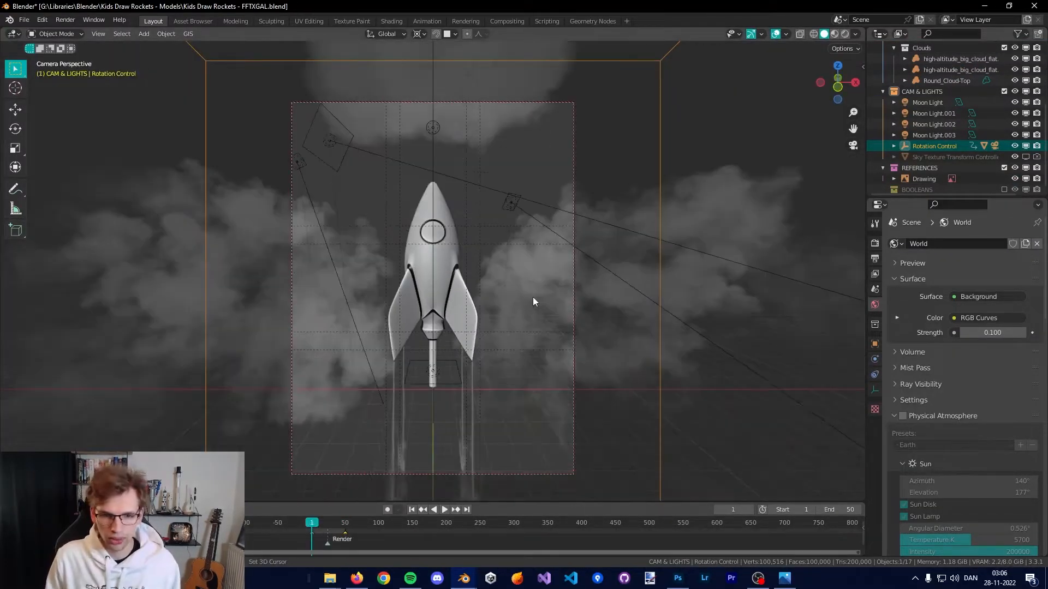
key("space")
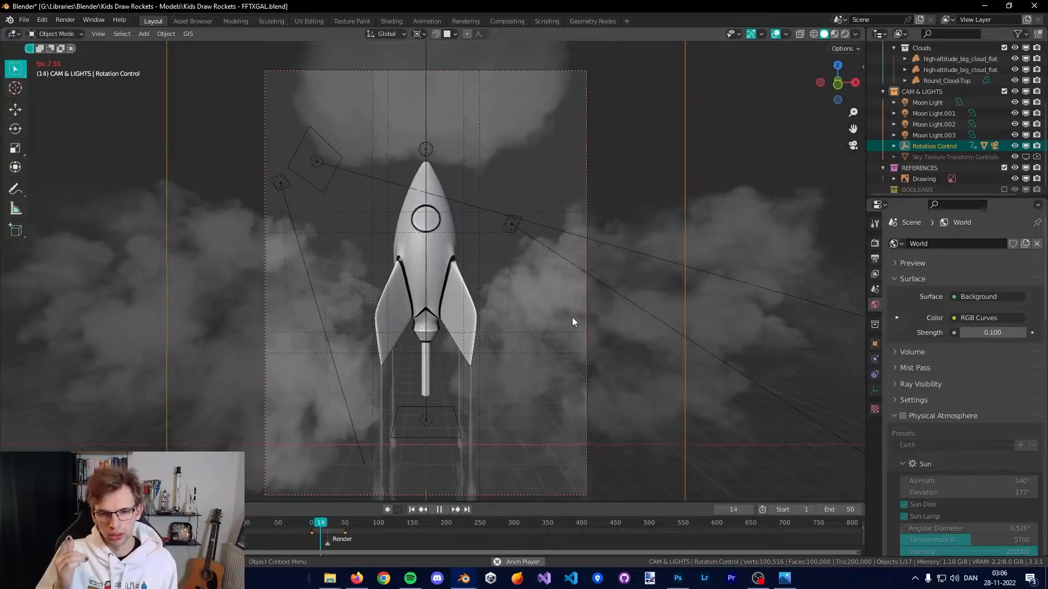
Stop the animation playback and advance the scene to the Render marker at frame 25.
key("space")
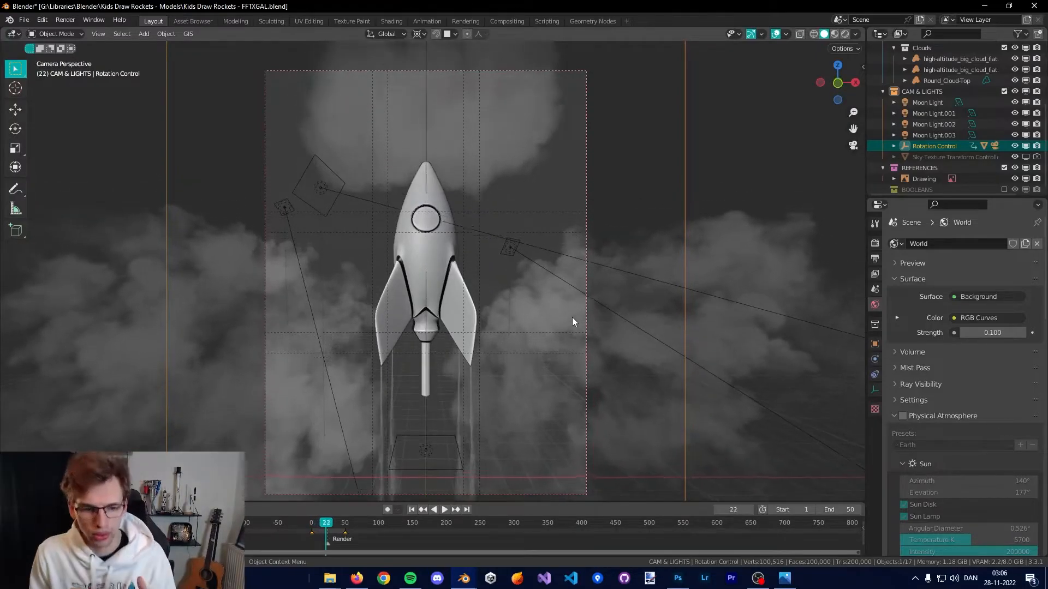
key("Right")
key("Right")
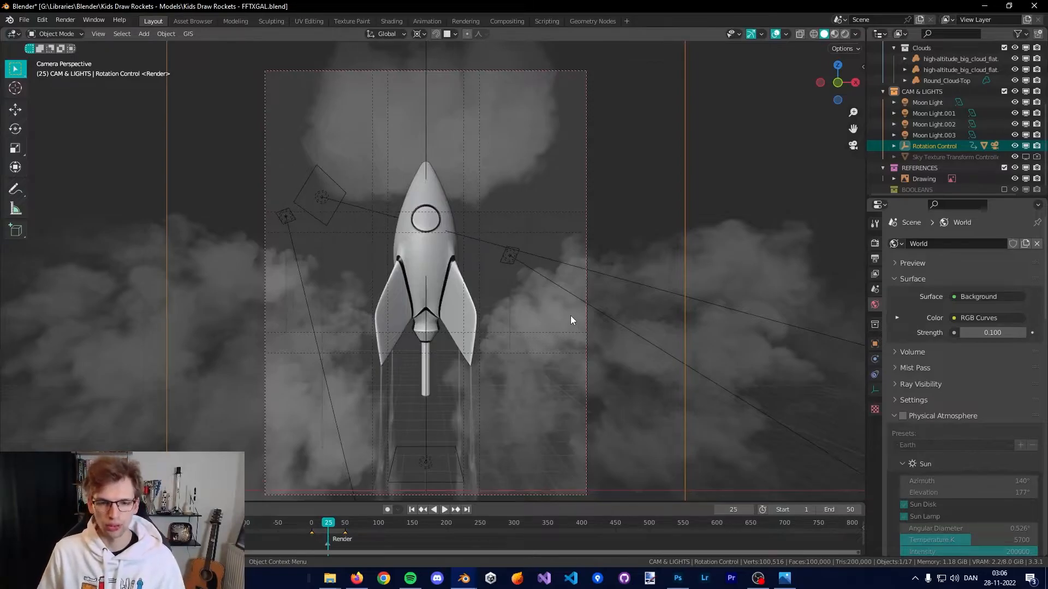
middle_click_drag(582, 344, 587, 335, "shift")
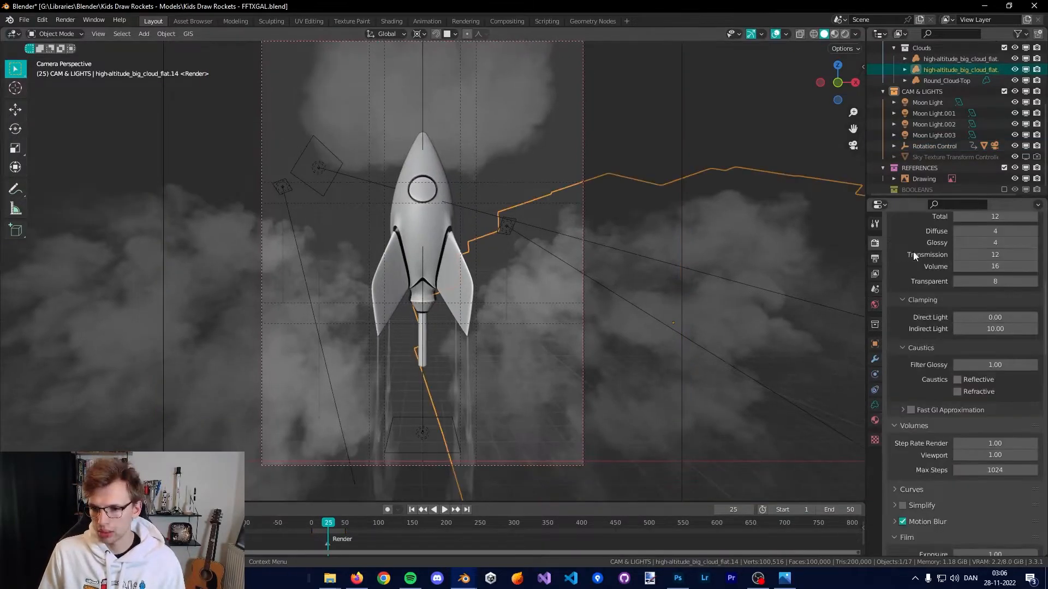
Check the Cycles sampling settings, save the Blender file and switch the viewport to Rendered shading.
scroll(927, 263, "up", 12)
left_click(575, 263)
key("ctrl+s")
key("z")
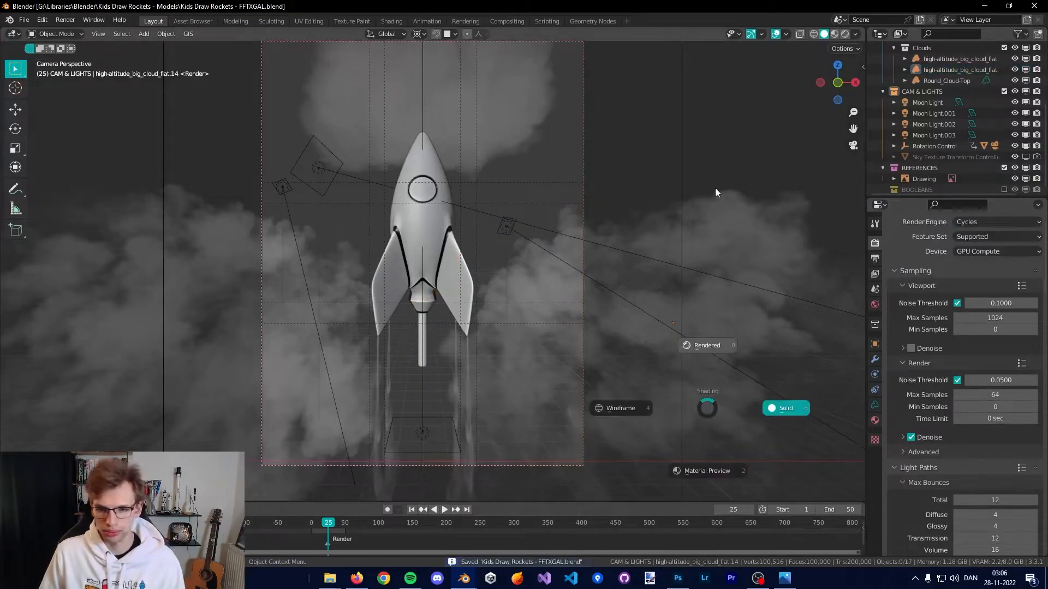
left_click(715, 188)
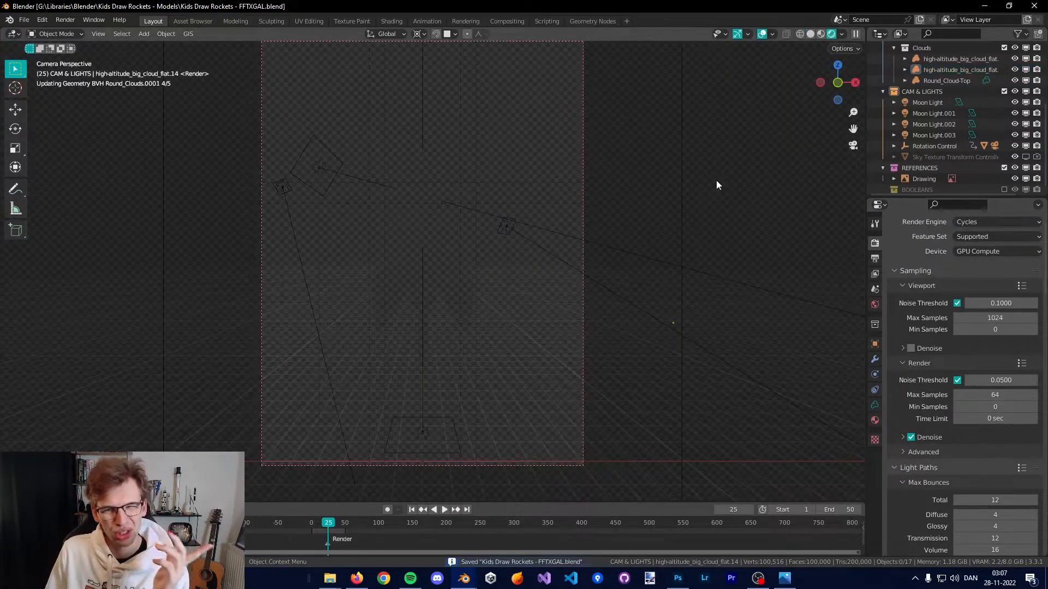
Select the cloud volume beside the rocket and open the volume colour of its Cloud Sides material.
left_click(716, 184)
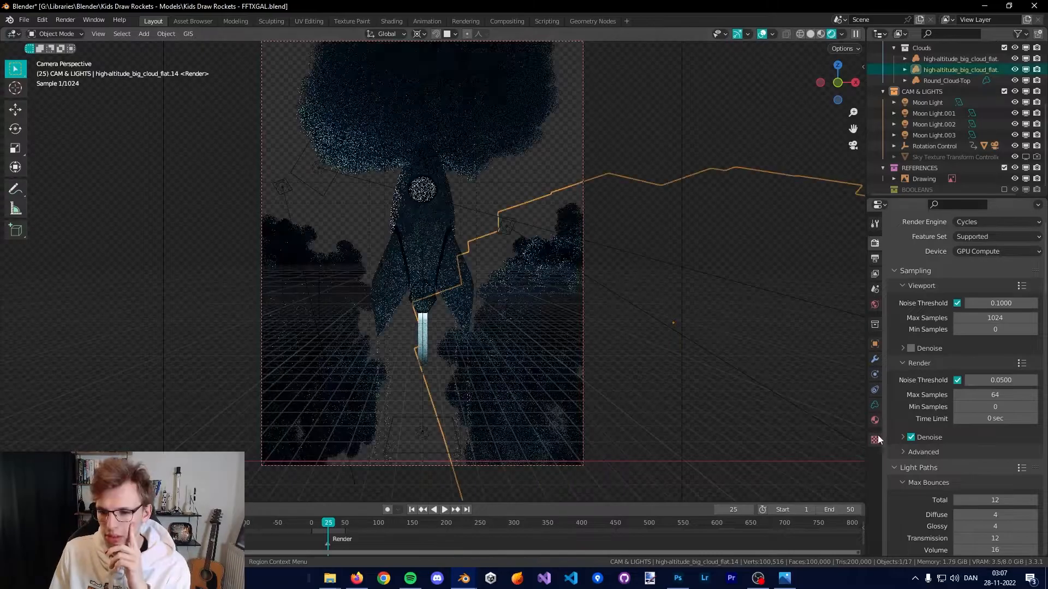
left_click(875, 420)
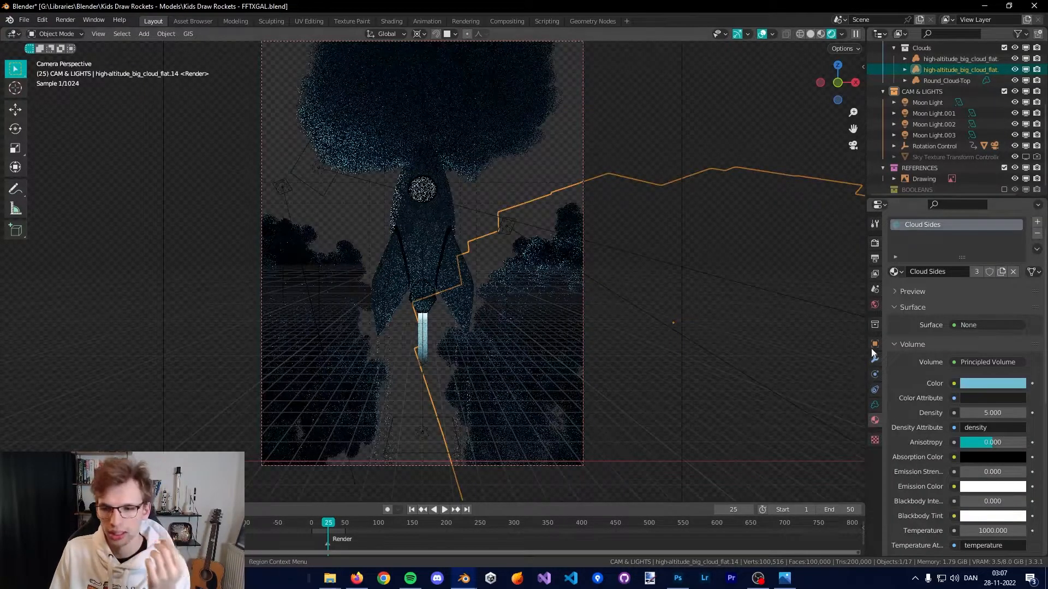
left_click(993, 383)
left_click(986, 343)
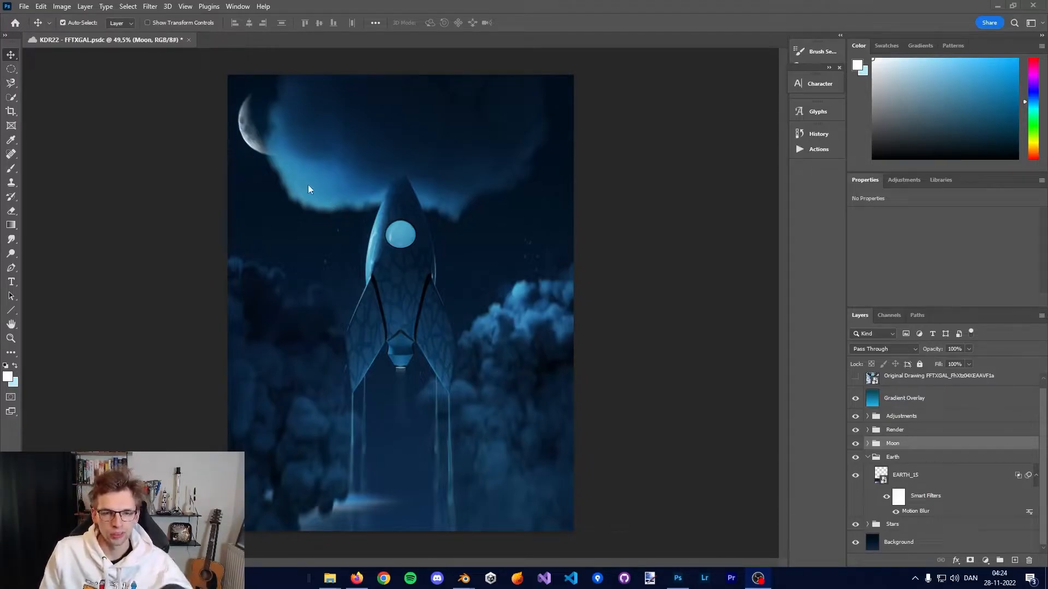
In Photoshop, examine the rocket, clouds, moon and streaked stars of the composite up close.
scroll(350, 247, "up", 1, "alt")
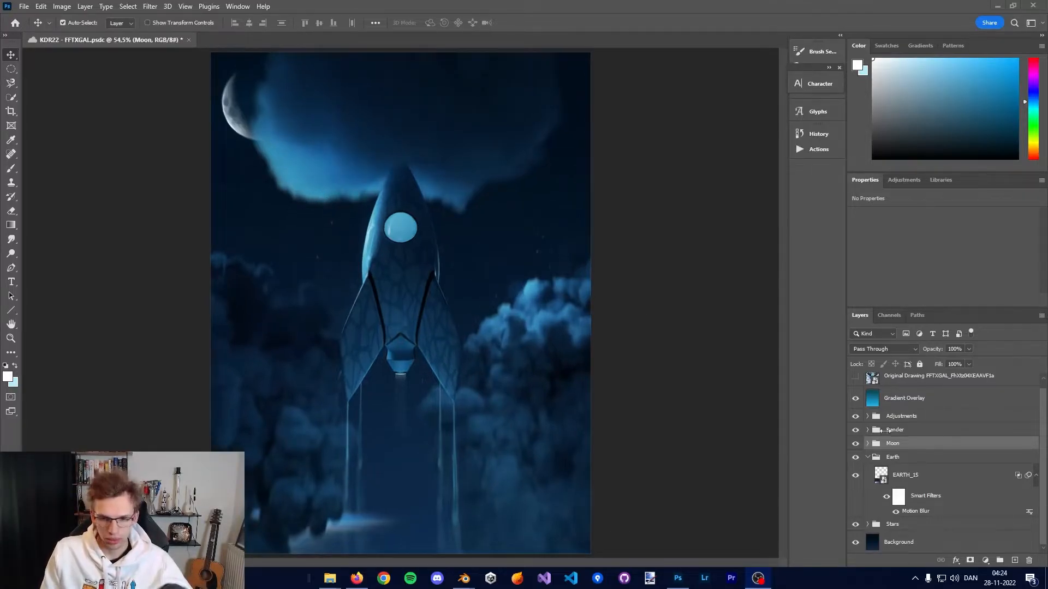
scroll(617, 311, "up", 5, "alt")
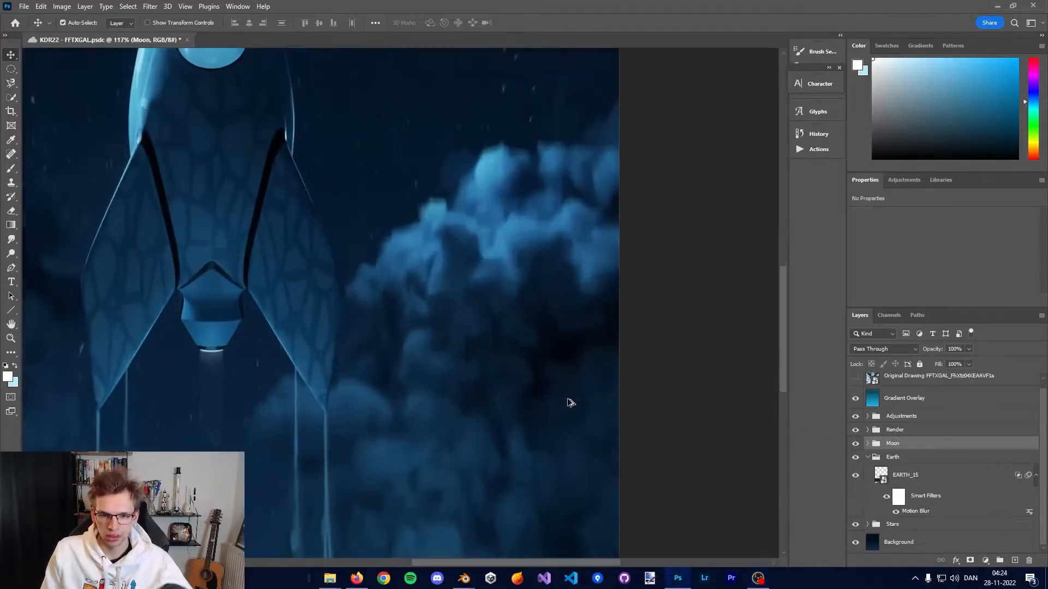
scroll(440, 411, "up", 4, "alt")
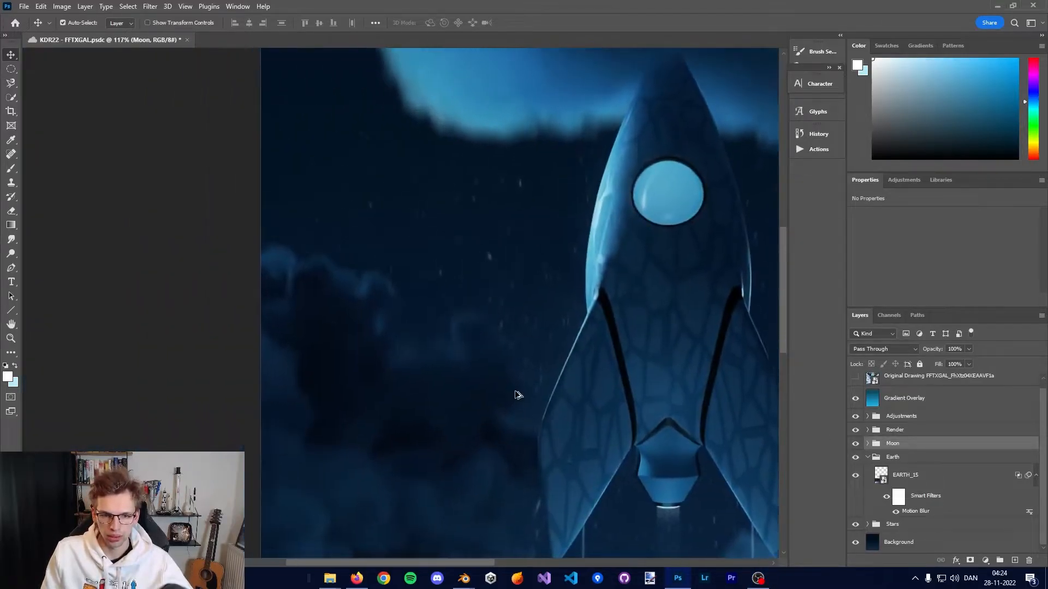
scroll(514, 232, "down", 3, "alt")
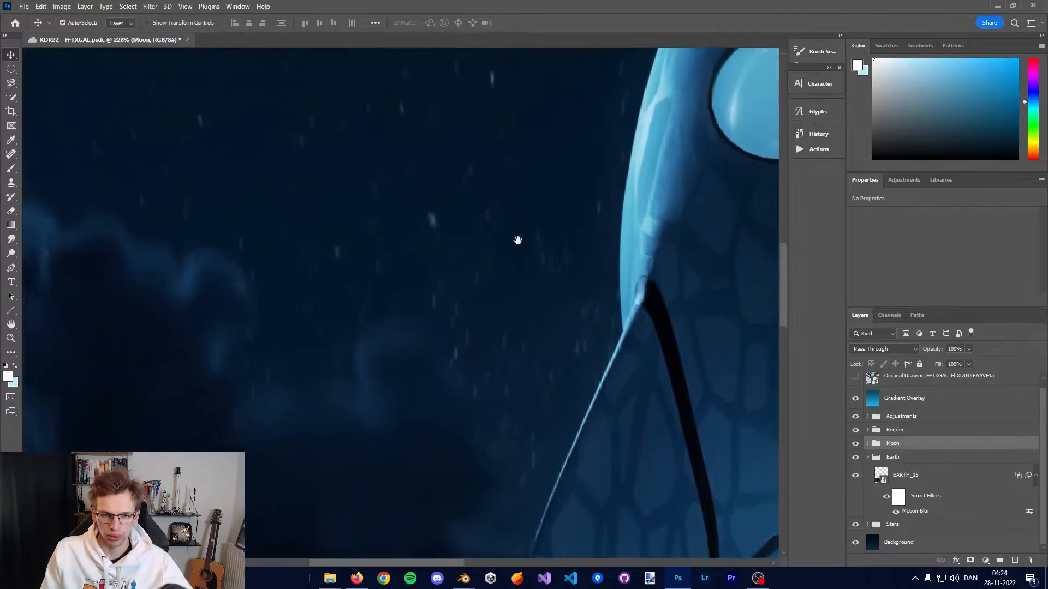
scroll(405, 310, "down", 3, "alt")
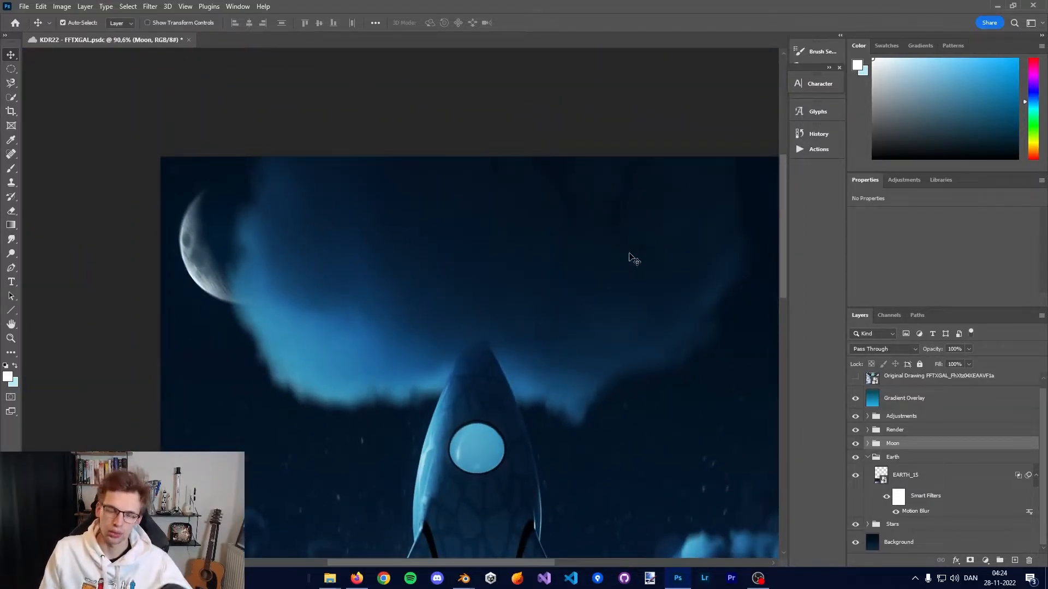
left_click_drag(669, 415, 590, 169)
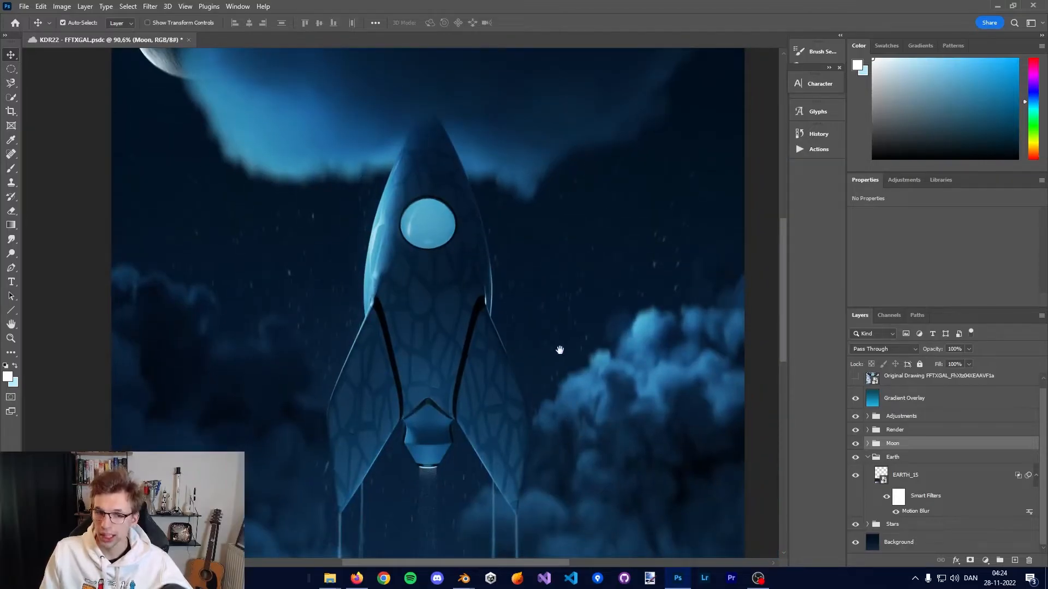
scroll(561, 350, "up", 4, "alt")
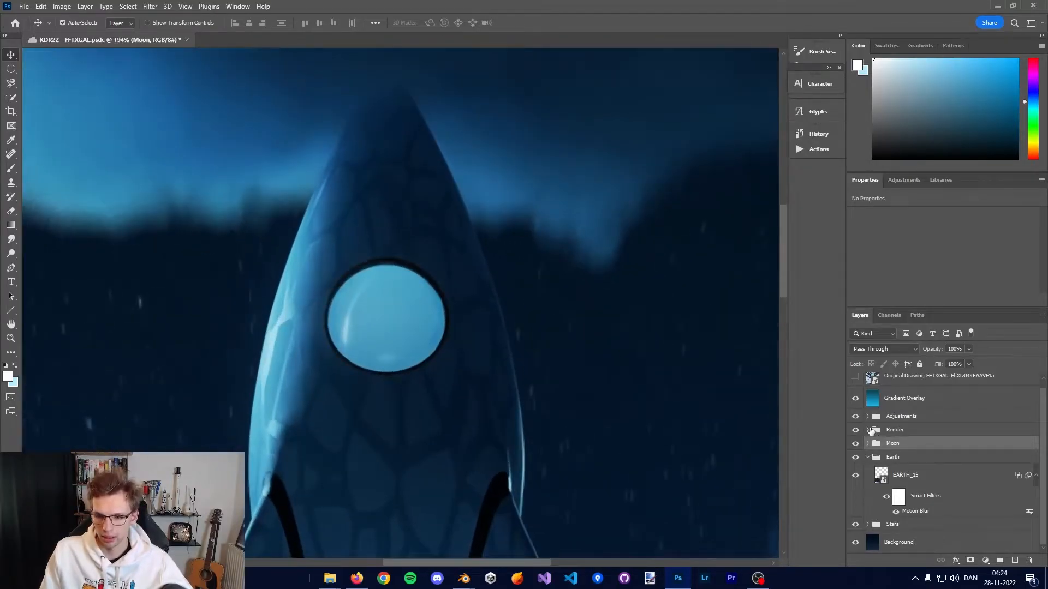
Compare the rocket with and without the Window Fix, Window Highlight and Rocket Big Soft Glows layers in the Adjustments group.
left_click(867, 417)
left_click(855, 501)
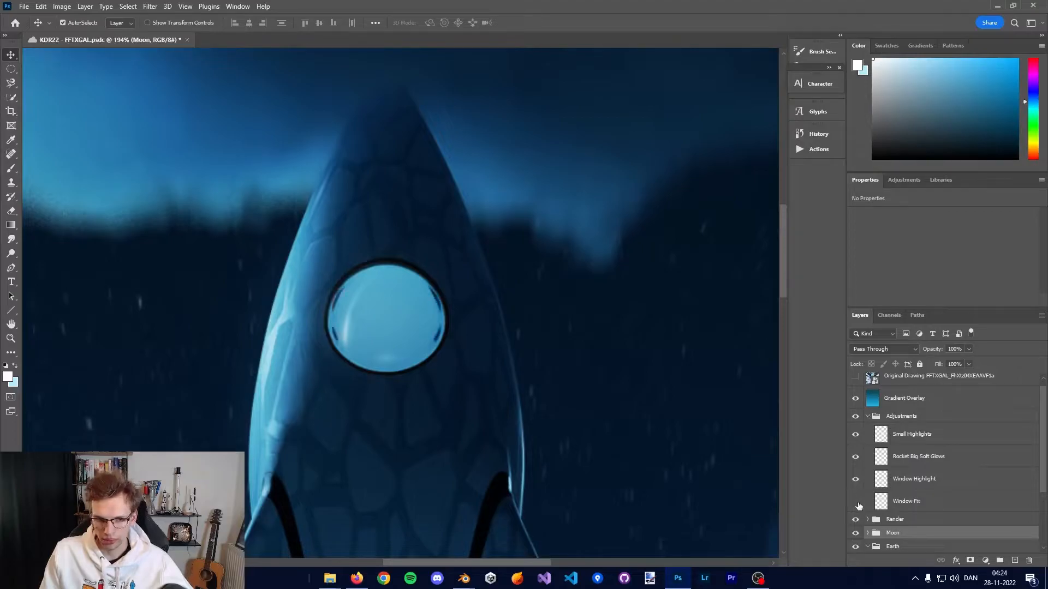
left_click(855, 501)
scroll(338, 347, "up", 2, "alt")
left_click(855, 479)
left_click(856, 480)
scroll(566, 264, "down", 8, "alt")
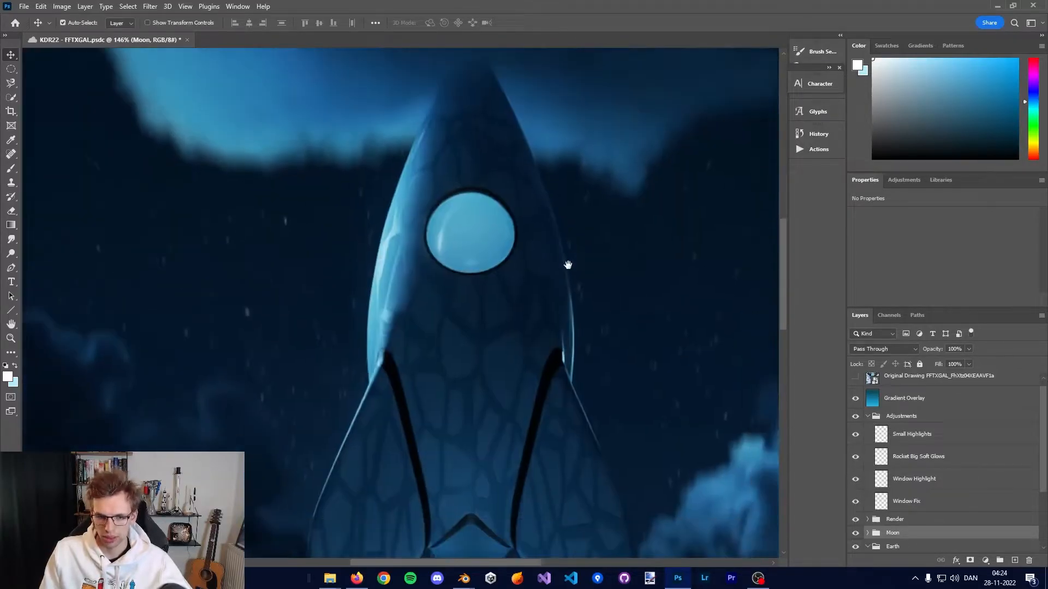
left_click(855, 458)
scroll(679, 417, "right", 1)
scroll(723, 408, "down", 3, "alt")
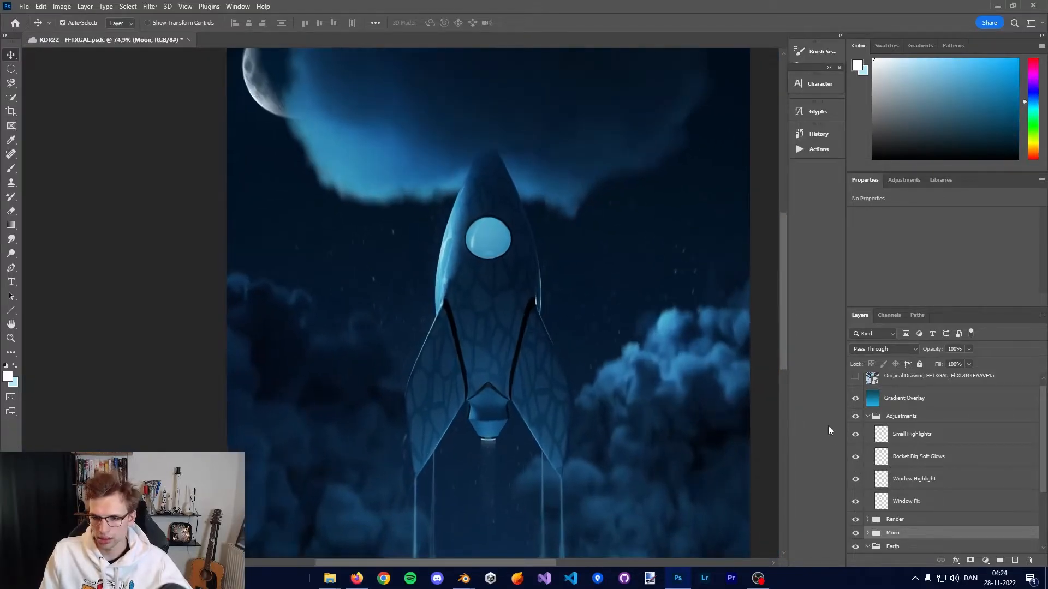
Place the EARTH_18 image above EARTH_15 in the Earth group and move it to the lower part of the canvas.
left_click(868, 417)
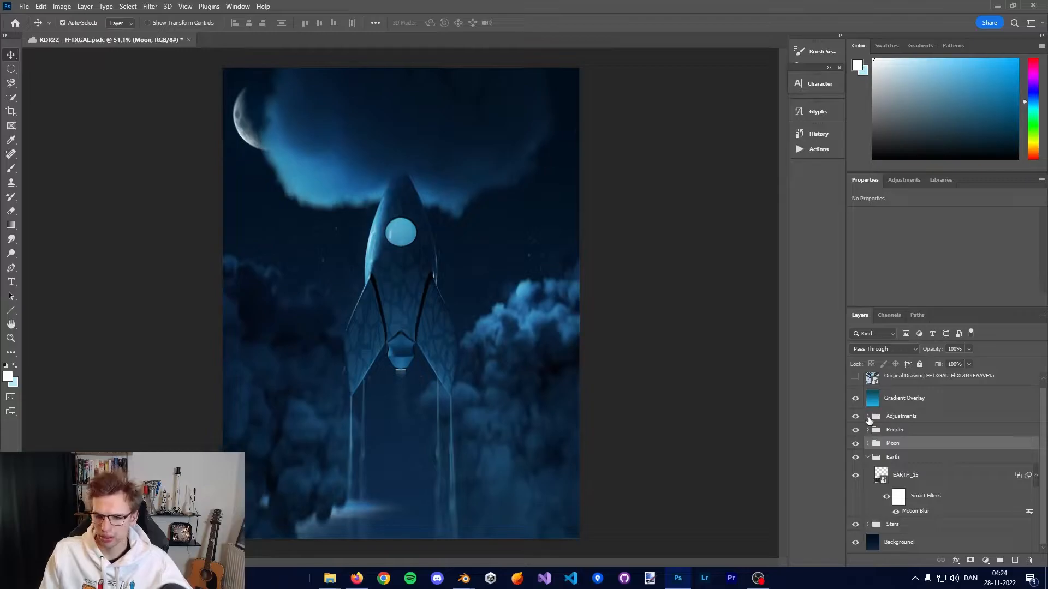
left_click(911, 480)
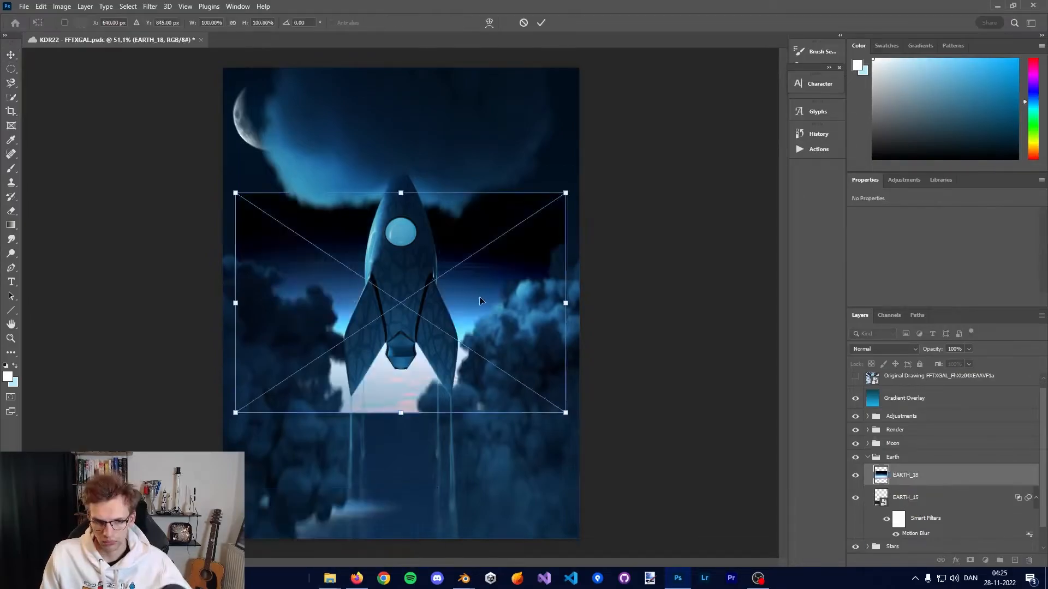
left_click_drag(480, 300, 480, 449)
key("Return")
Set the EARTH_18 layer's blend mode to Screen and shift the image further down below the rocket.
left_click(884, 349)
left_click(875, 395)
left_click(884, 349)
left_click(859, 386)
left_click_drag(448, 394, 448, 433)
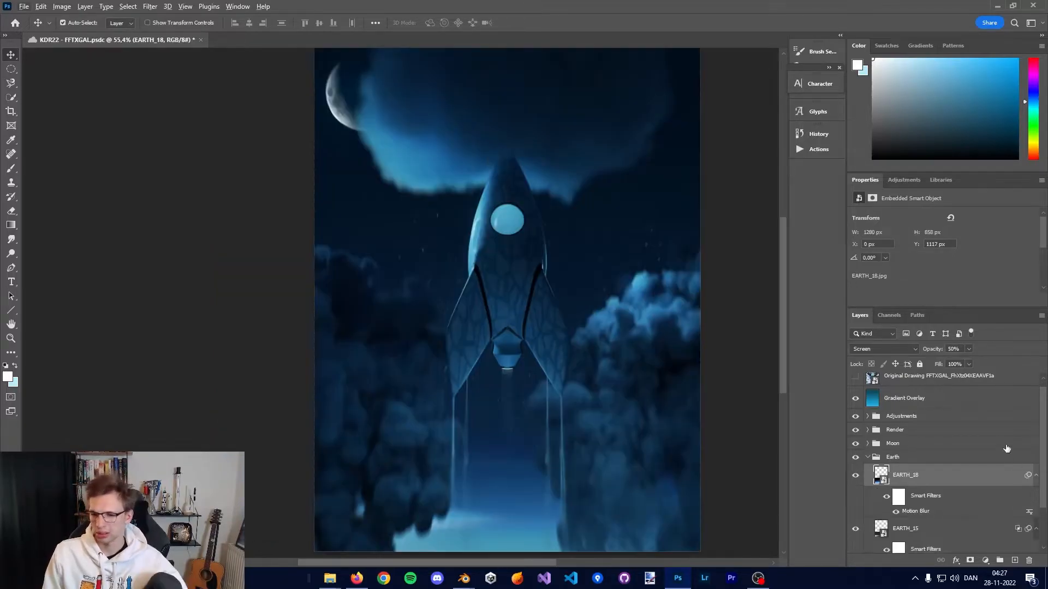
Expand the Moon group, go through its Levels 1 and Hue/Saturation 1 adjustments, and raise the moon photo's opacity.
scroll(911, 468, "down", 1)
left_click(867, 435)
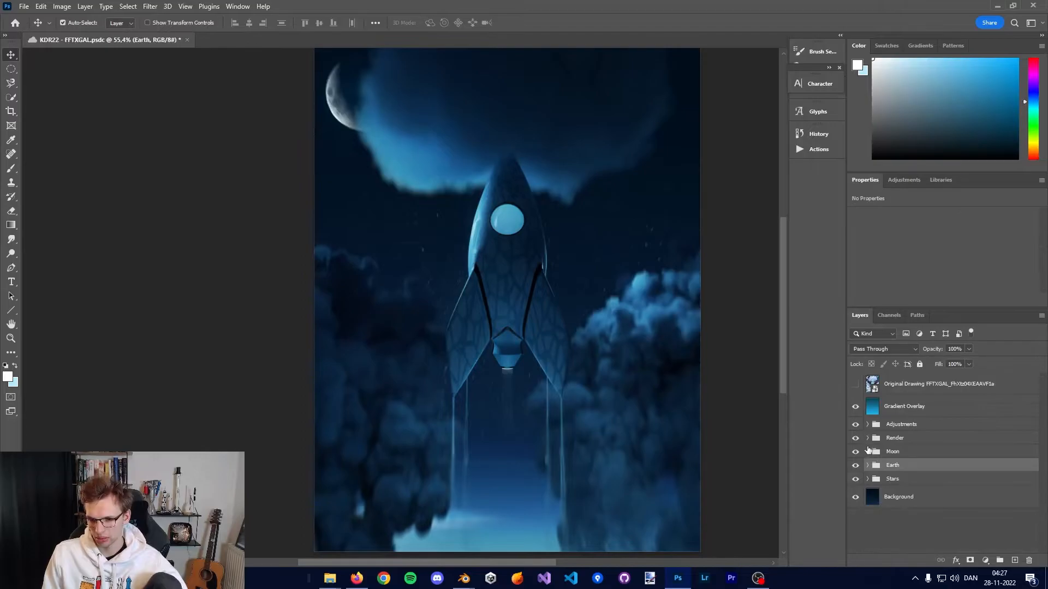
left_click(867, 452)
scroll(920, 478, "down", 1)
left_click(918, 469)
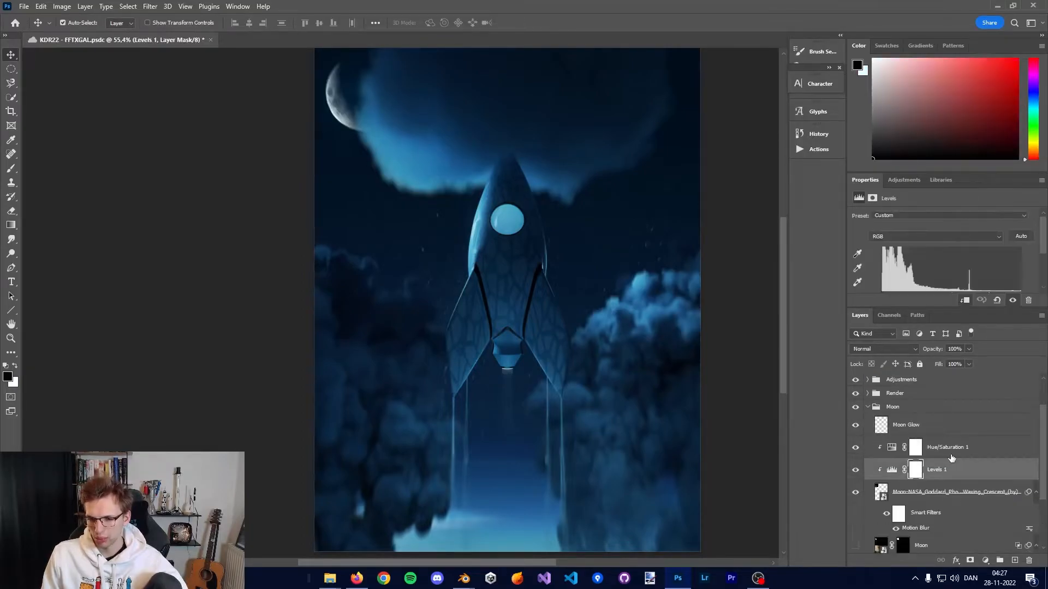
left_click(918, 446)
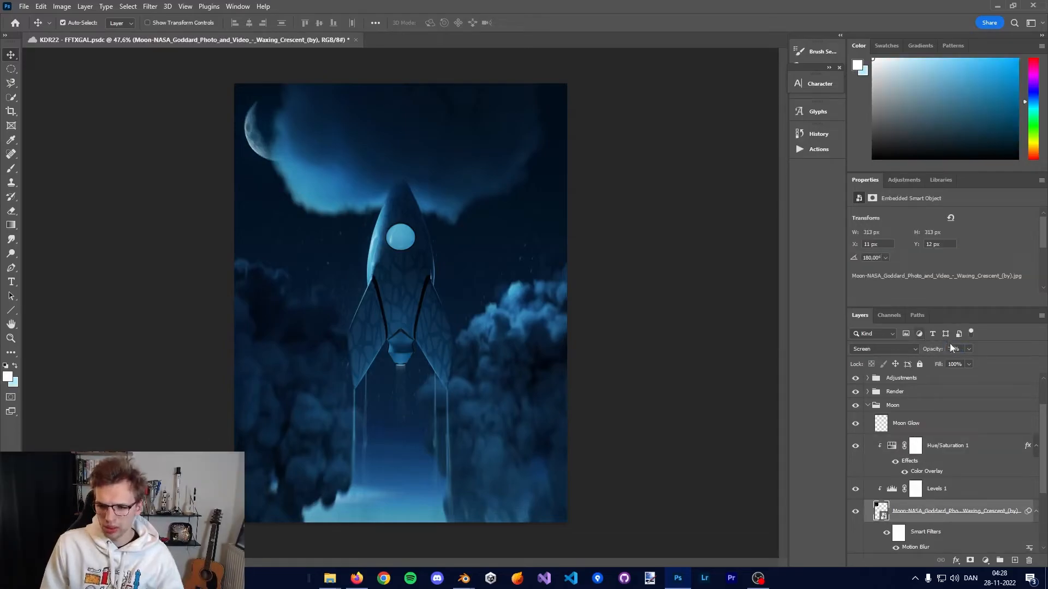
key("shift+Up")
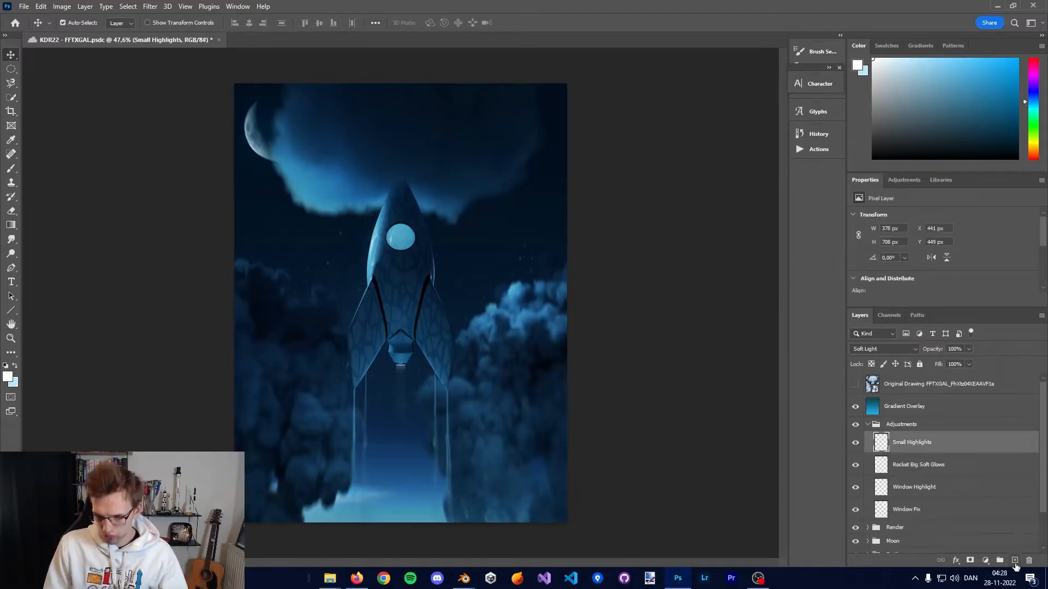
Add a layer above Small Highlights and paint a large, soft white glow over the rocket at 9% brush flow.
left_click(1015, 560)
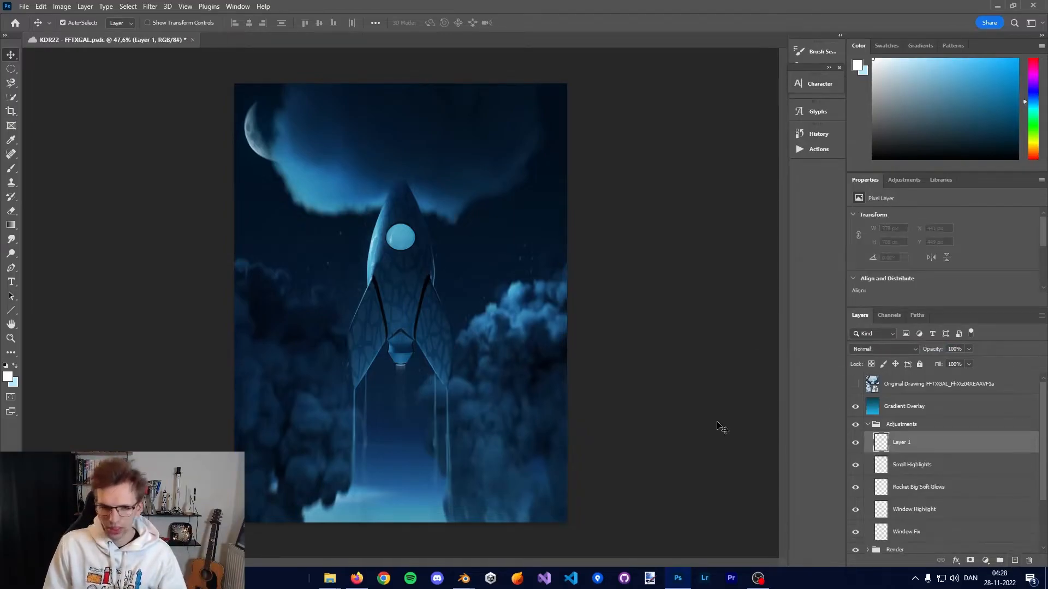
key("b")
mouse_move(382, 268)
right_mouse_down("alt")
mouse_move(440, 273)
mouse_move(430, 285)
right_mouse_up("alt")
key("x")
key("d")
key("x")
left_click_drag(423, 279, 349, 212)
Brush soft white light around the moon and soft black shading over the lower-left clouds on Layer 1.
key("x")
key("x")
left_click(273, 131)
left_click(266, 135)
key("x")
left_click_drag(234, 440, 299, 464)
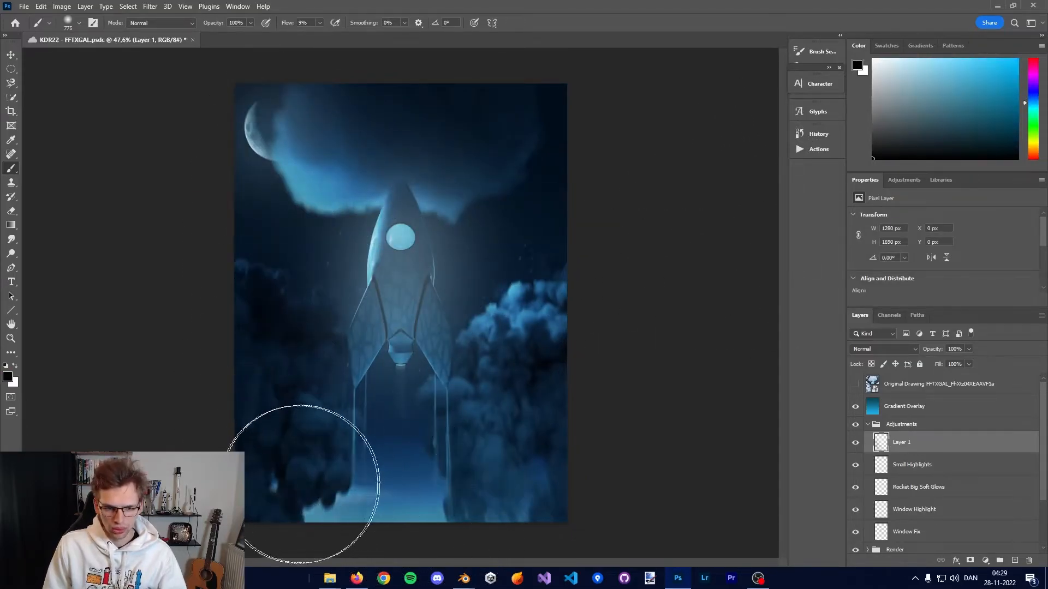
Set Layer 1's blend mode to Overlay and its opacity to 15%, comparing the image with and without it.
left_click(885, 348)
left_click(873, 426)
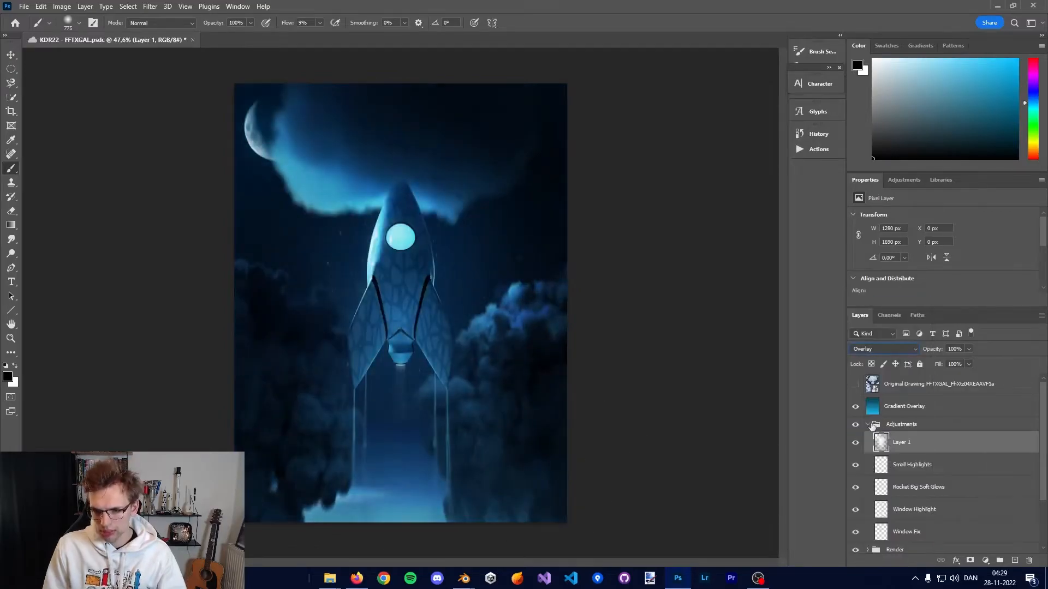
left_click(855, 443)
left_click(855, 443)
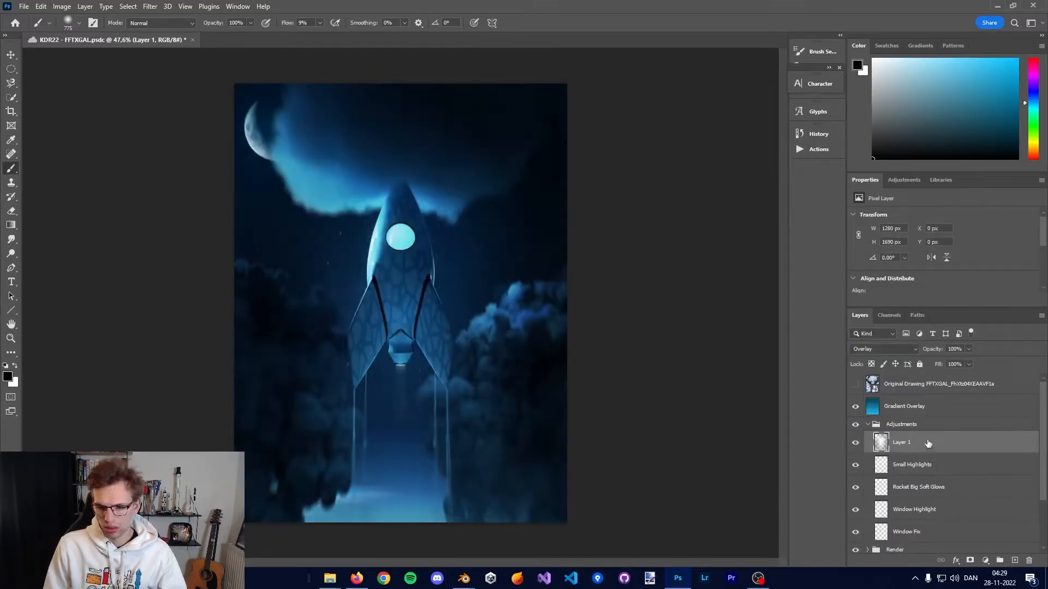
left_click_drag(935, 355, 946, 359)
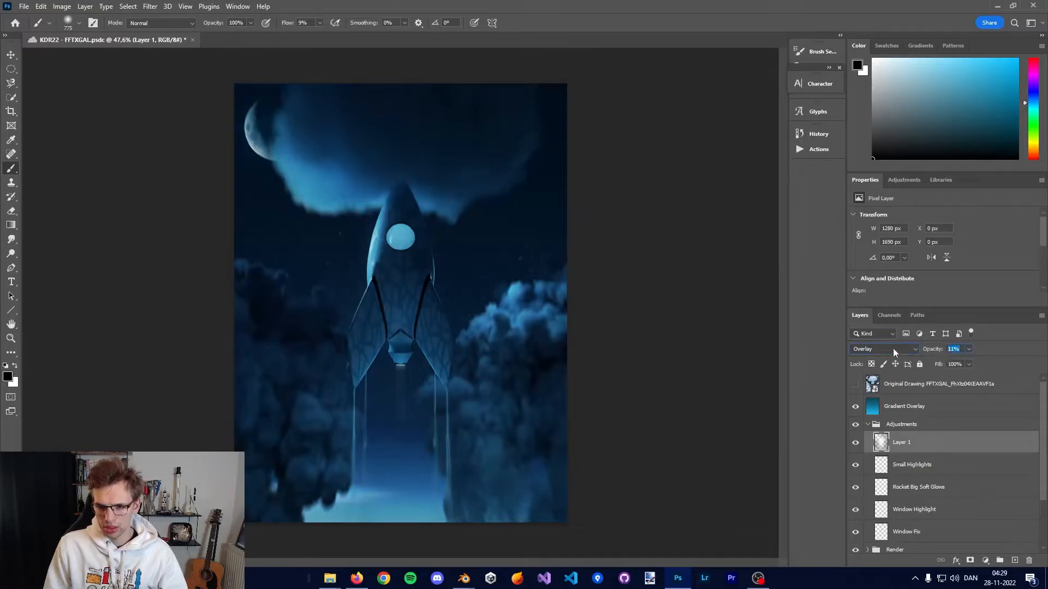
type("15")
key("Return")
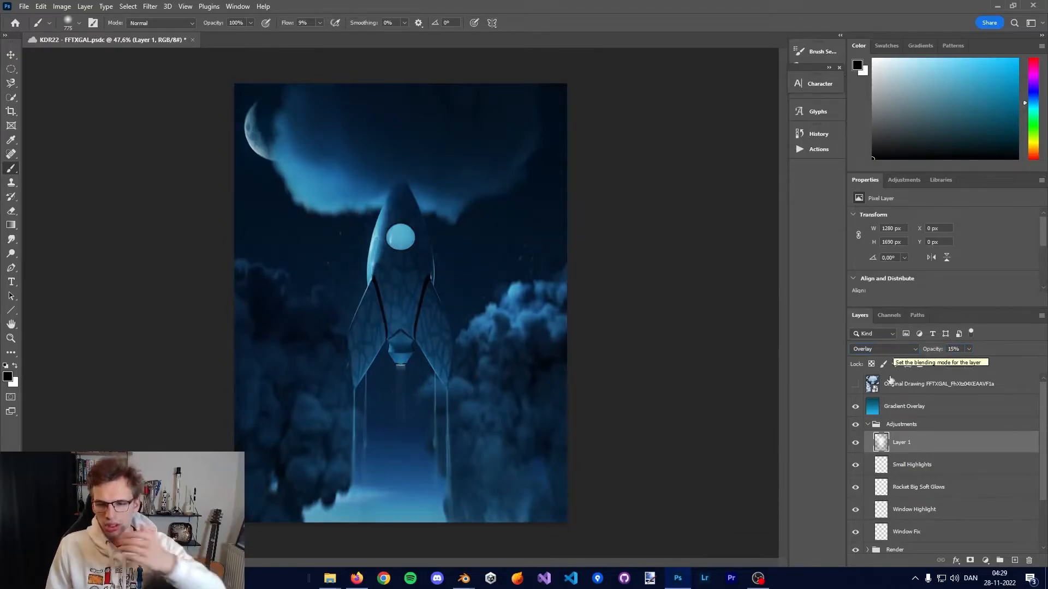
Toggle Layer 1's visibility to judge its shading and raise its opacity to 20%.
left_click(860, 447)
left_click(861, 446)
left_click(860, 446)
left_click(860, 447)
left_click_drag(937, 350, 957, 352)
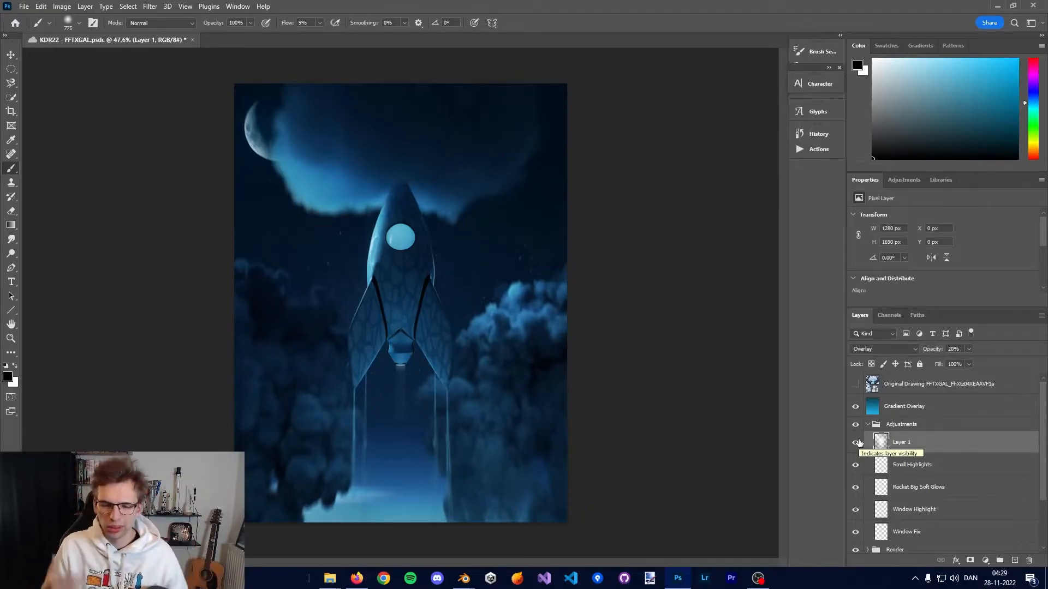
Set the Engine Glow layer's blend mode to Overlay and rename the layer Engine Glow Overlay.
key("x")
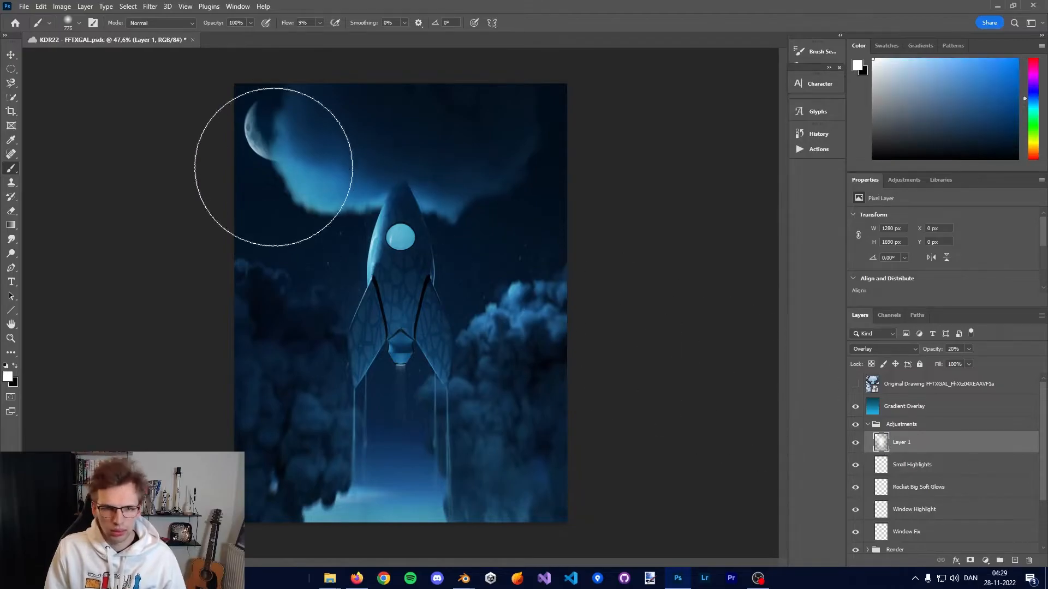
scroll(408, 431, "up", 5, "alt")
scroll(429, 316, "up", 2, "alt")
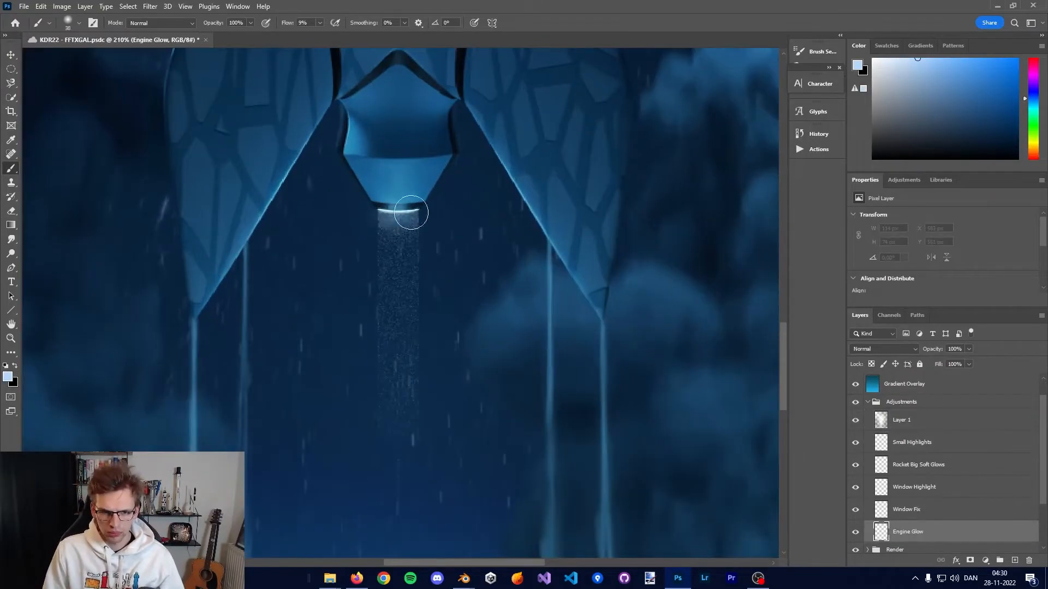
left_click(884, 349)
left_click(873, 398)
scroll(403, 291, "up", 5, "alt")
key("Return")
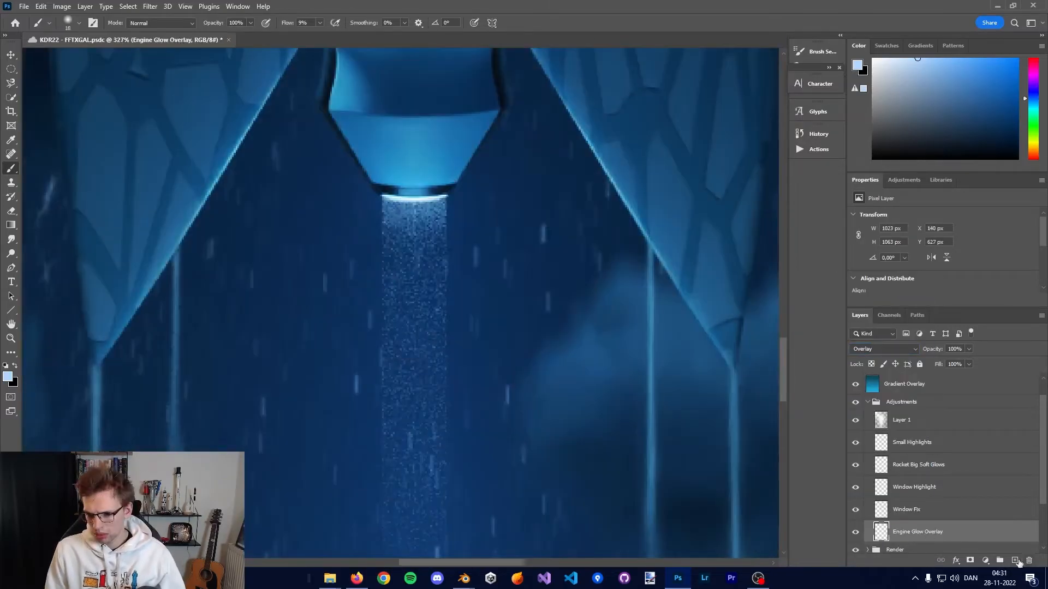
Add a new layer above Engine Glow Overlay, set it to Linear Dodge (Add), and brush light blue along the nozzle's lower rim.
left_click(1014, 560)
scroll(620, 336, "down", 2, "alt")
left_click_drag(598, 341, 546, 281)
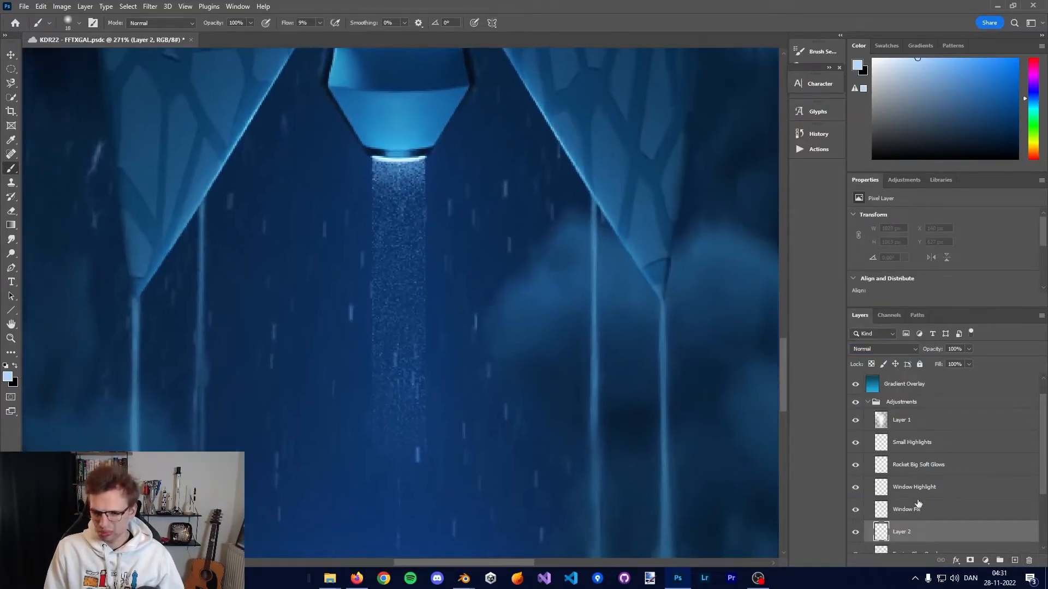
left_click(895, 350)
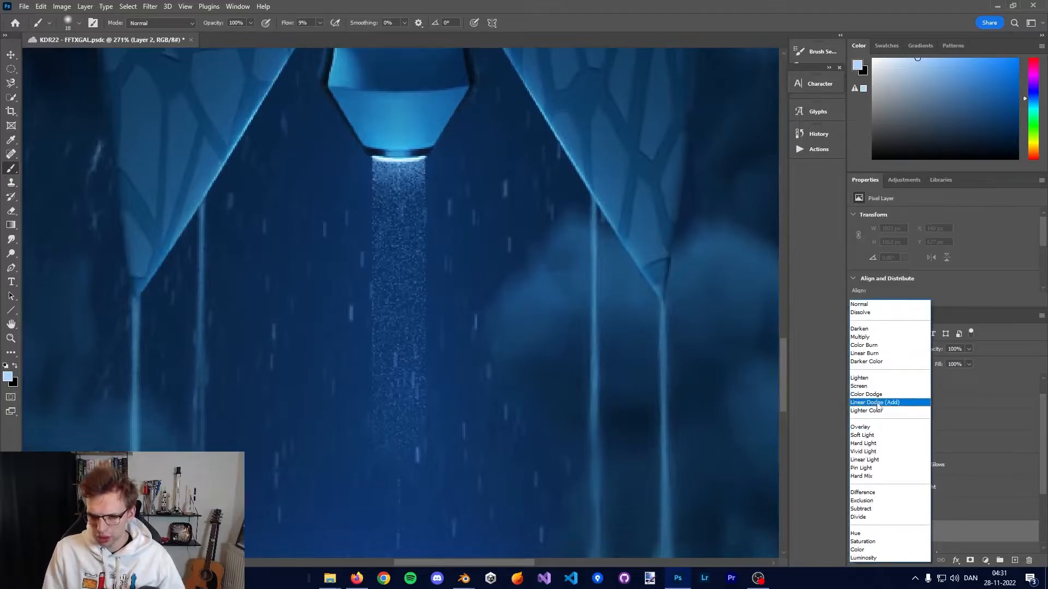
left_click(877, 399)
left_click_drag(377, 158, 421, 158)
Brush a straight vertical exhaust streak below the engine and ready a soft eraser for fading it.
scroll(401, 453, "down", 8, "alt")
scroll(401, 459, "up", 7, "alt")
left_click(406, 494, "shift")
key("e")
right_click_drag(419, 519, 366, 519, "alt")
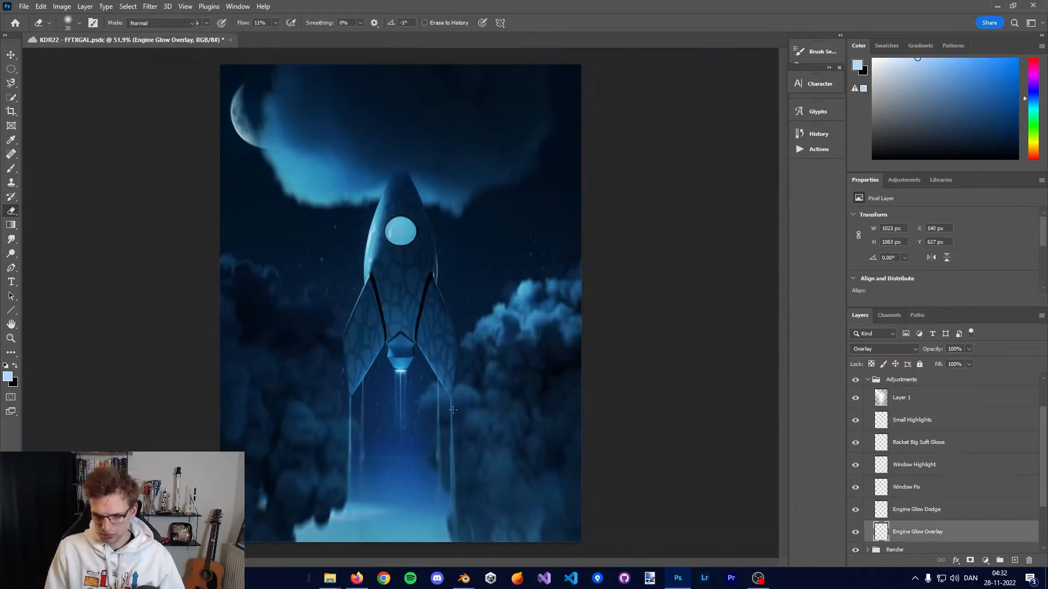
Refine the blue glow beneath the rocket on the Engine Glow Overlay layer with soft brushing and erasing.
key("b")
scroll(400, 431, "up", 7, "alt")
scroll(402, 491, "down", 7, "alt")
key("e")
scroll(364, 522, "up", 3, "alt")
right_click_drag(404, 510, 456, 510, "alt")
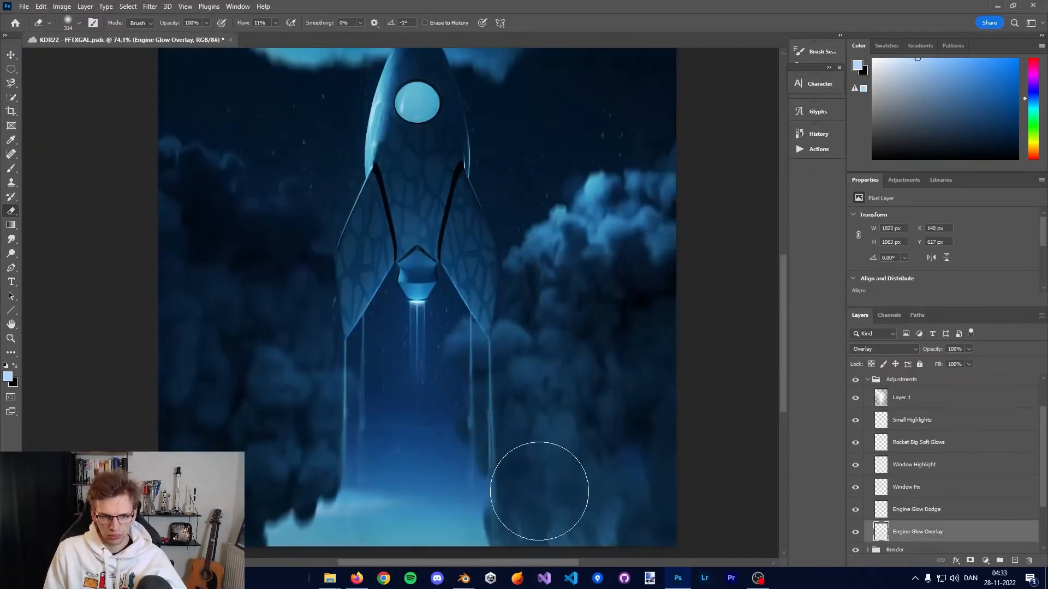
key("b")
scroll(473, 430, "down", 1, "alt")
scroll(473, 431, "down", 3, "alt")
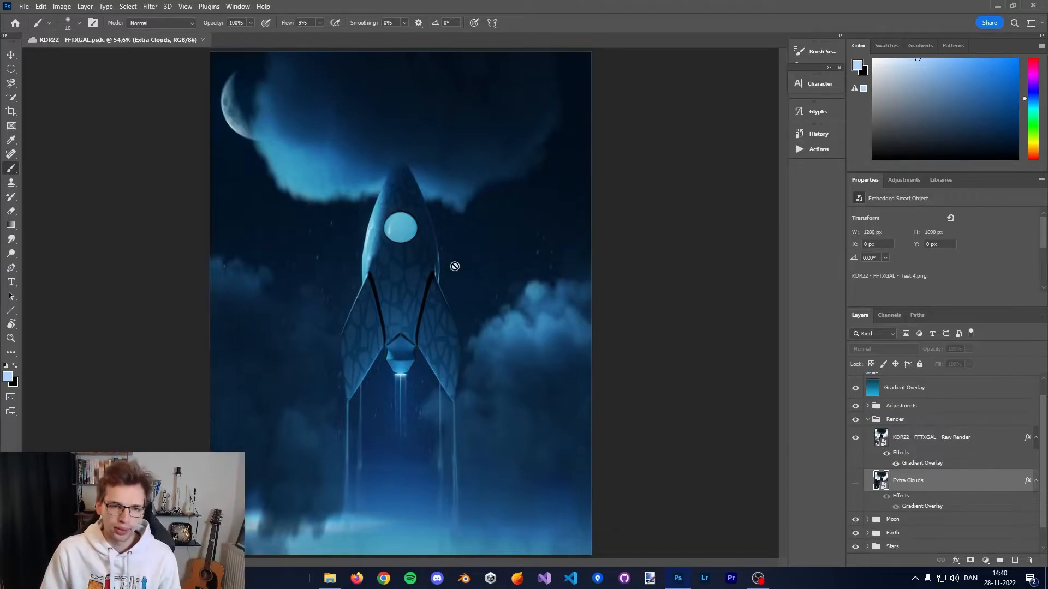
Compare the clouds by toggling the Extra Clouds and Raw Render layers, leaving both layers shown.
left_click(856, 480)
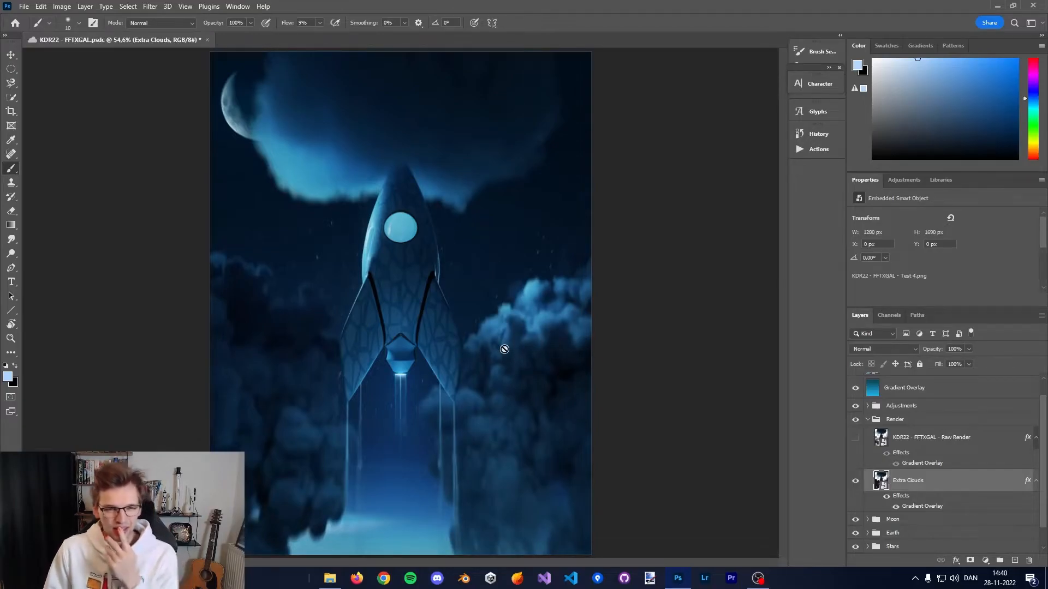
left_click(855, 481)
left_click(856, 438)
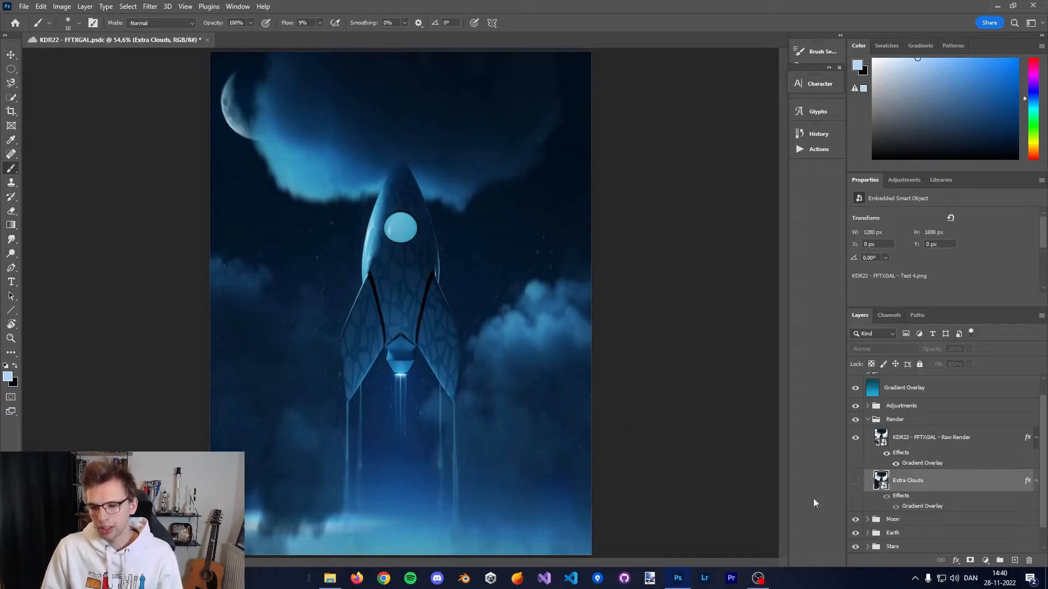
left_click(855, 482)
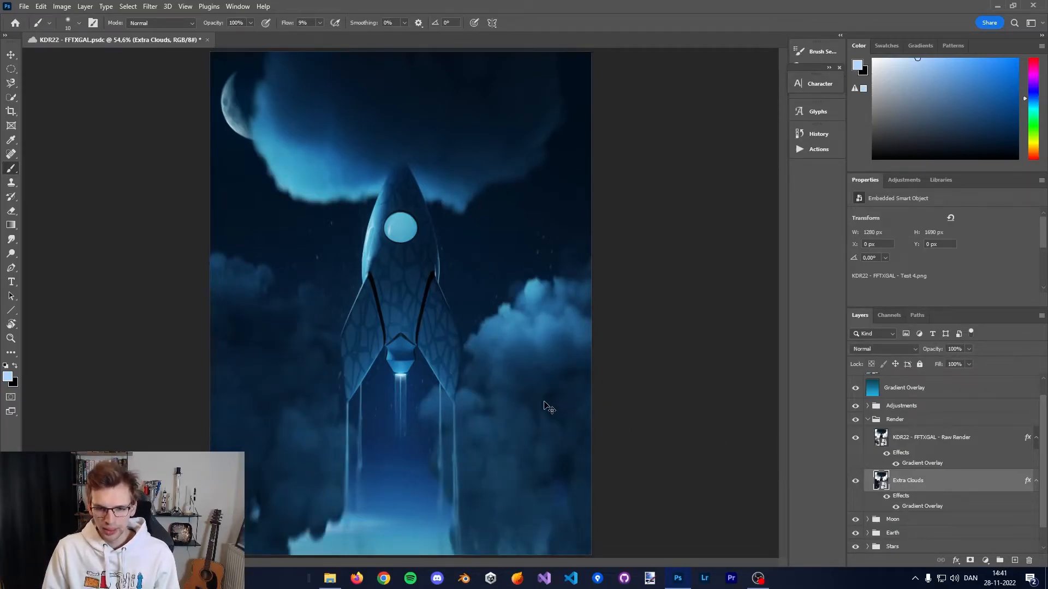
Move the Extra Clouds layer down and compress it from its upper edge to about 1476 px high at Y 403 px.
key("ctrl+t")
left_click_drag(529, 365, 527, 414)
key("ctrl+minus")
scroll(532, 438, "down", 1, "alt")
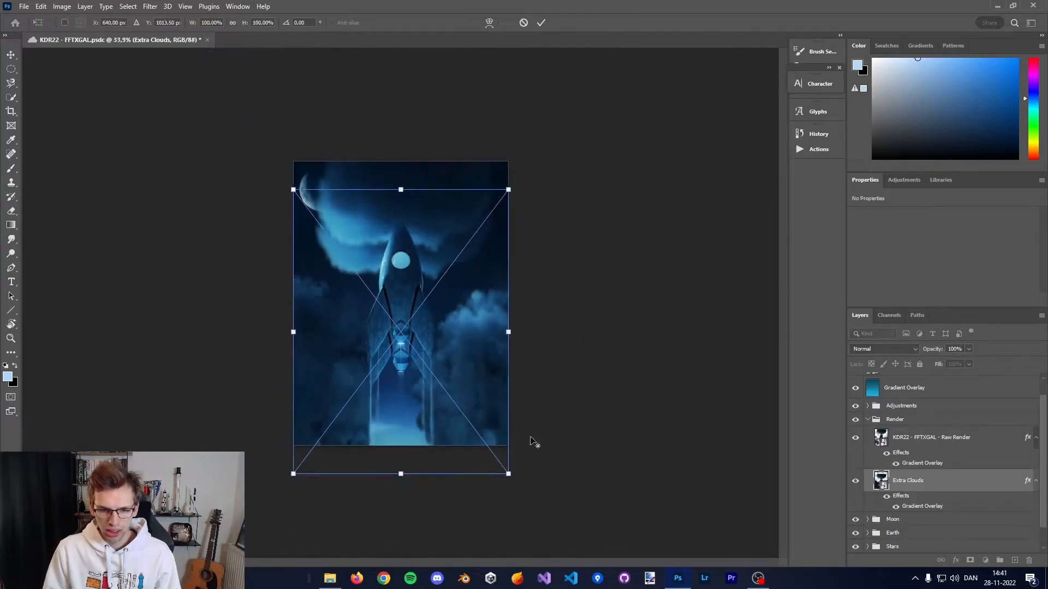
left_click_drag(401, 190, 401, 225)
key("Return")
scroll(498, 429, "up", 5, "alt")
Quick-select the lower cloud banks on both sides of the rocket and mask Extra Clouds to that selection.
key("b")
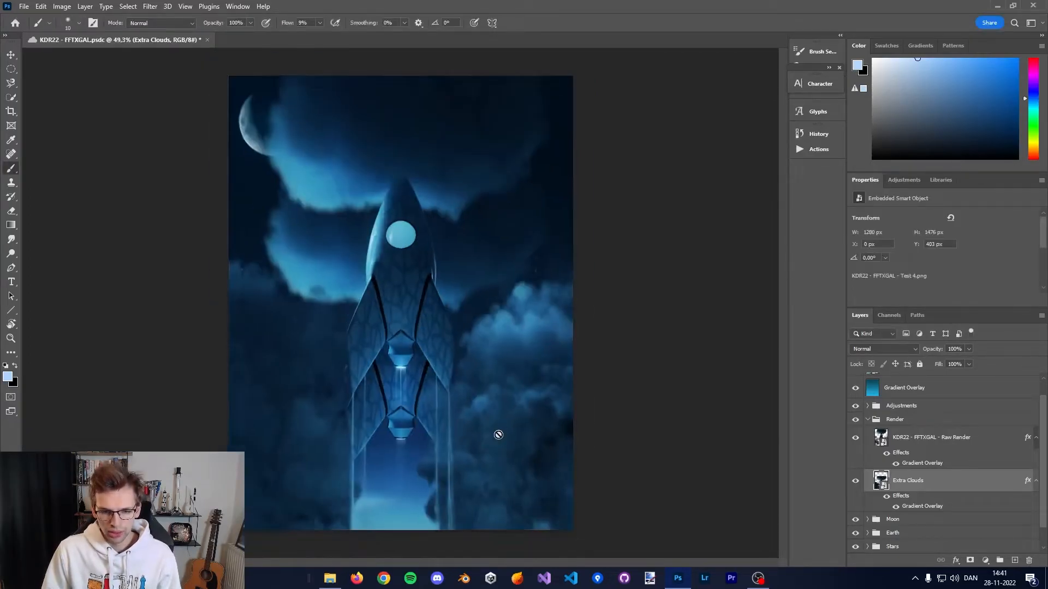
key("w")
mouse_move(552, 396)
left_mouse_down()
mouse_move(541, 442)
mouse_move(525, 455)
left_mouse_up()
mouse_move(332, 480)
left_mouse_down()
mouse_move(264, 497)
mouse_move(313, 470)
left_mouse_up()
left_click_drag(372, 402, 338, 416, "alt")
key("m")
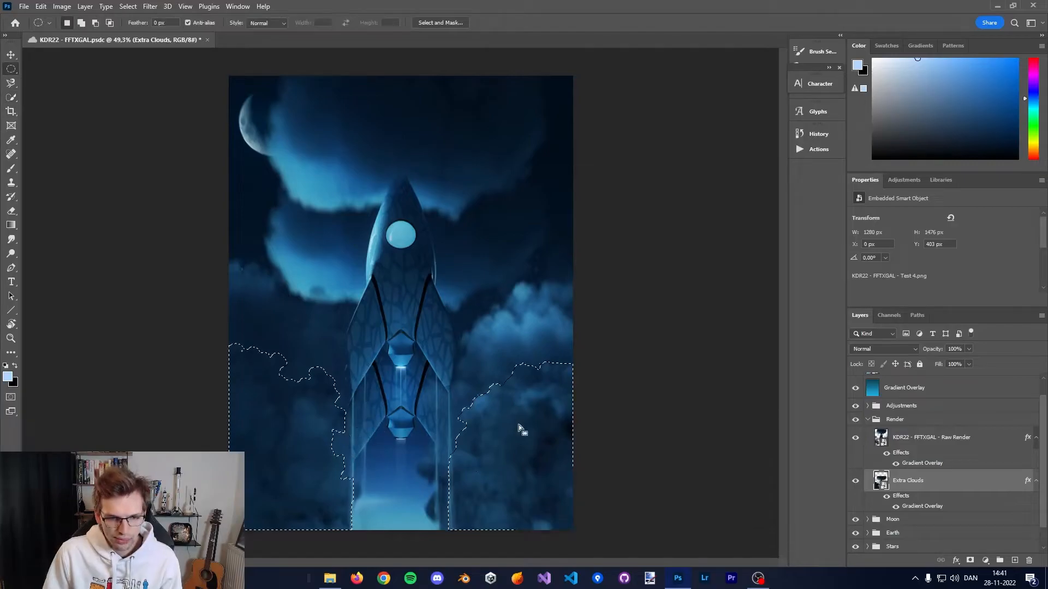
left_click(970, 560)
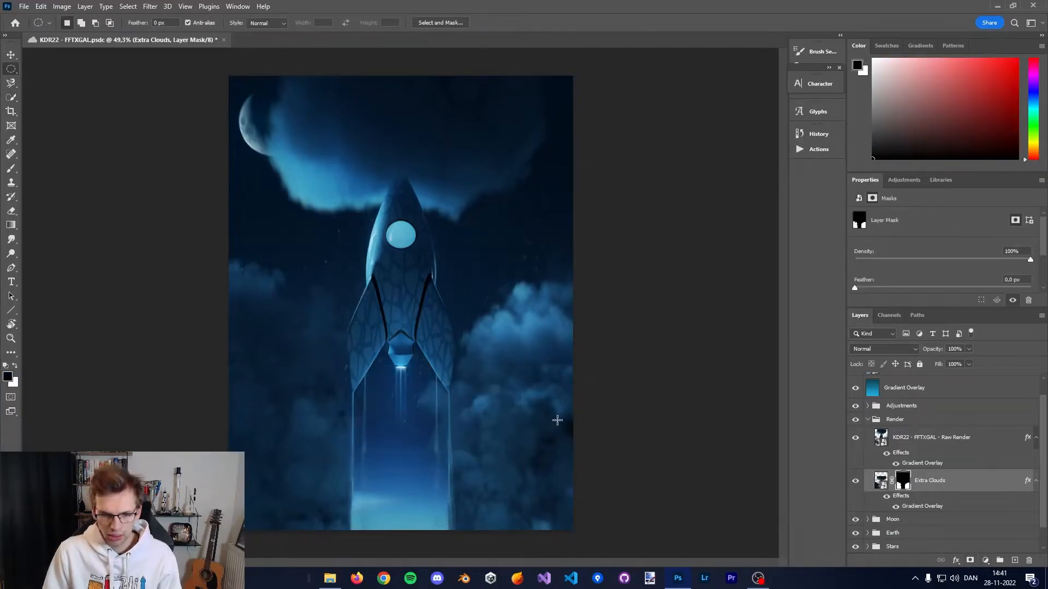
Paint black on the Extra Clouds mask with a large soft brush to fade the cloud banks around the exhaust.
key("b")
key("e")
right_click_drag(515, 365, 512, 265, "alt")
key("x")
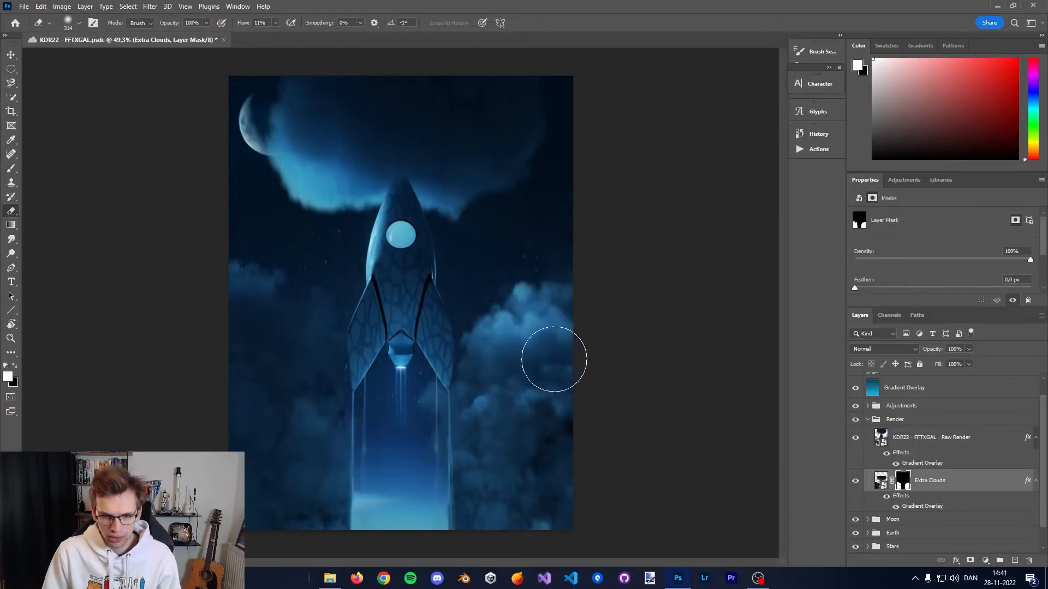
key("x")
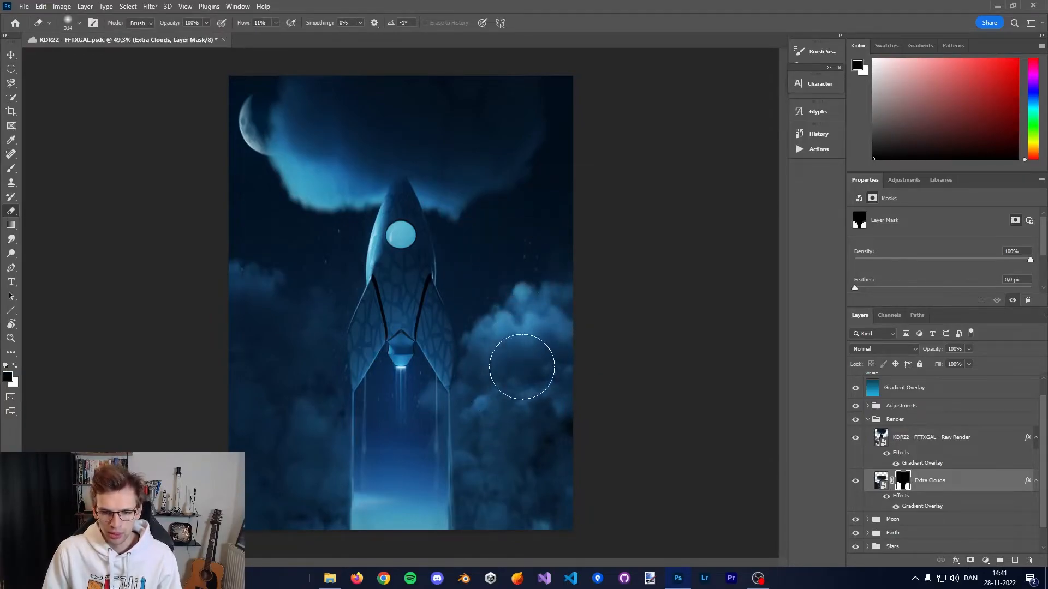
key("b")
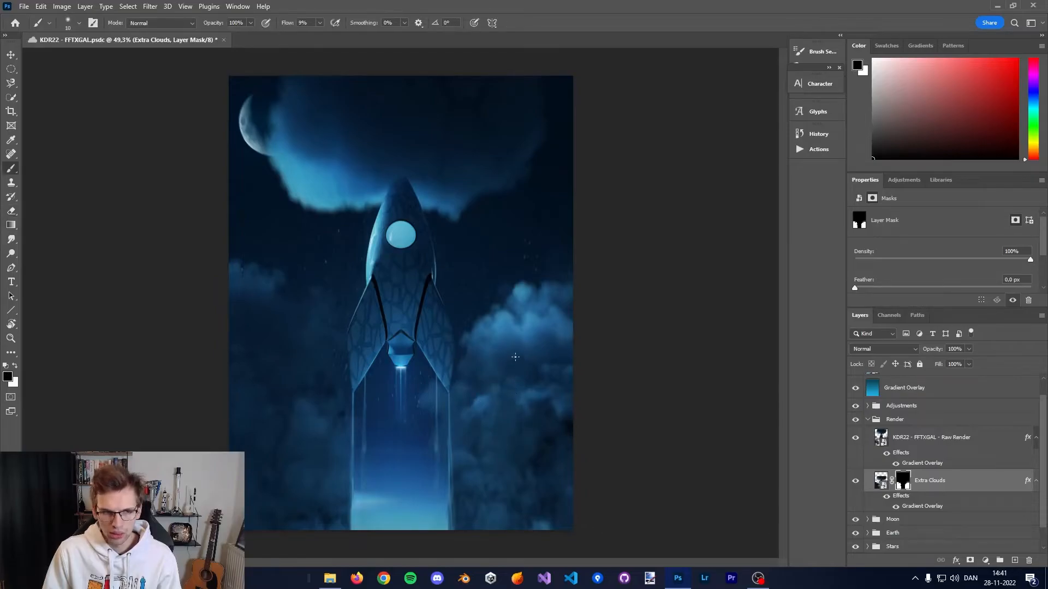
key("bracketright")
key("bracketright")
mouse_move(304, 421)
right_mouse_down("alt")
mouse_move(286, 421)
mouse_move(357, 449)
right_mouse_up("alt")
mouse_move(319, 461)
left_mouse_down()
mouse_move(337, 453)
mouse_move(423, 467)
mouse_move(466, 426)
left_mouse_up()
Touch up the Extra Clouds mask around the base of the exhaust with a smaller soft brush, alternating white and black.
key("x")
right_click_drag(391, 536, 350, 536, "alt")
left_click(356, 524)
key("x")
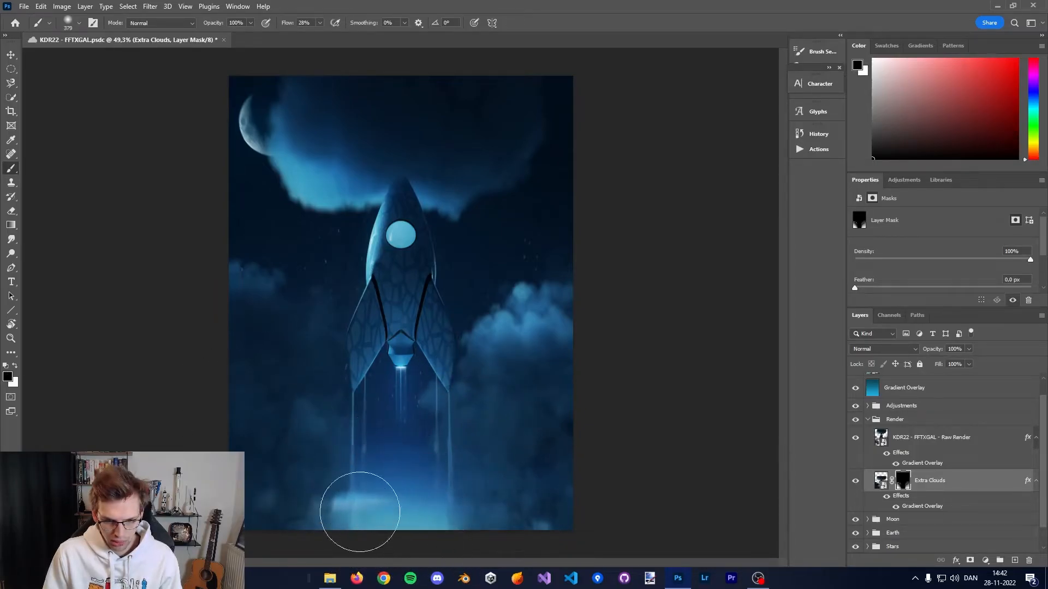
key("x")
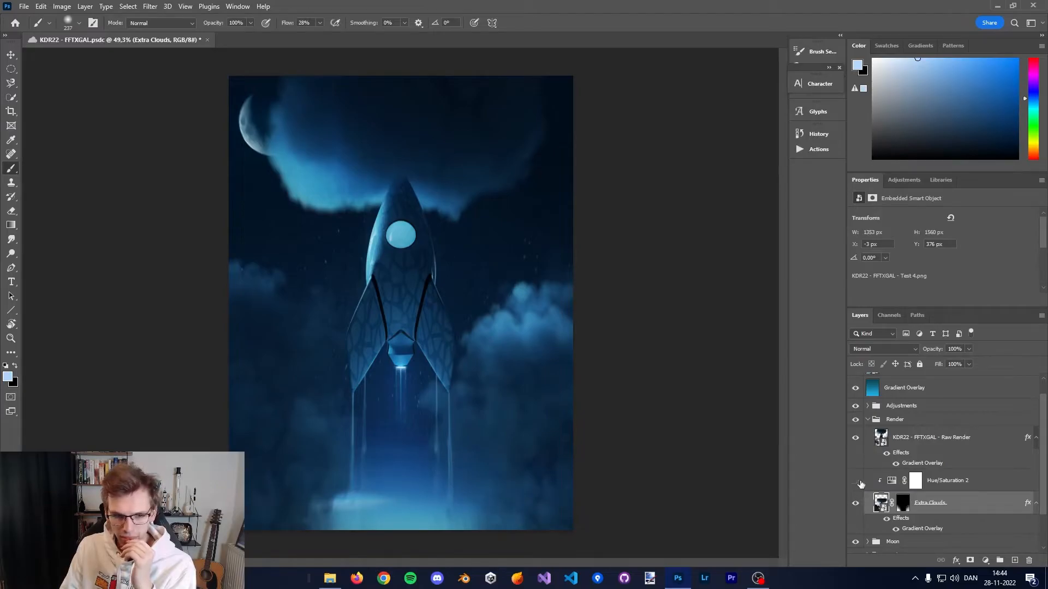
Toggle the Raw Render layer's visibility to judge its contribution alongside the adjusted extra clouds.
left_click(855, 439)
left_click(855, 438)
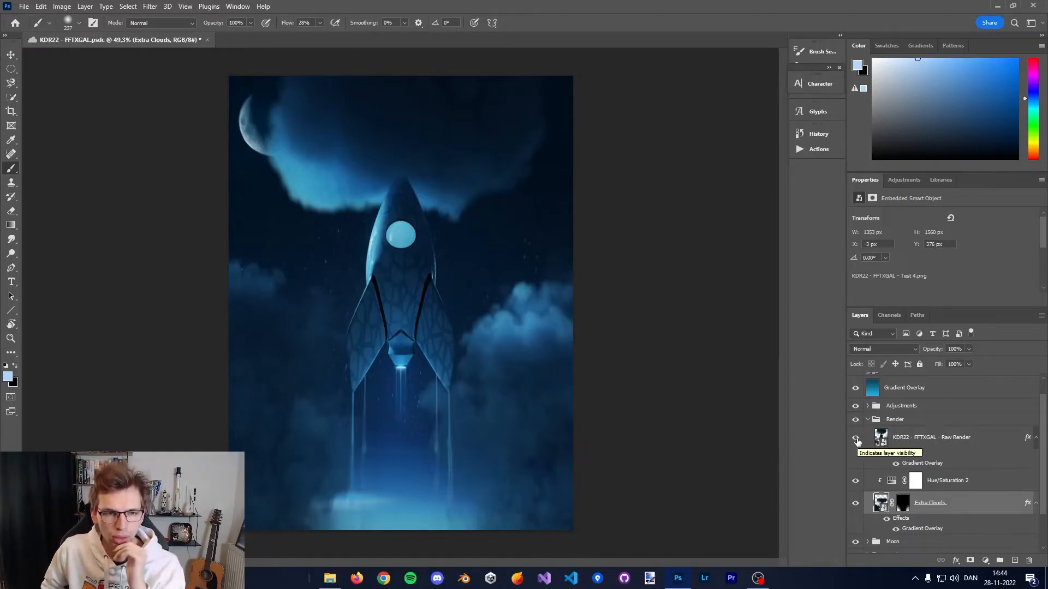
Add Layer 2 above Layer 1 and draw a downward light-blue-to-transparent gradient starting just below the engine nozzle.
scroll(421, 377, "up", 8, "alt")
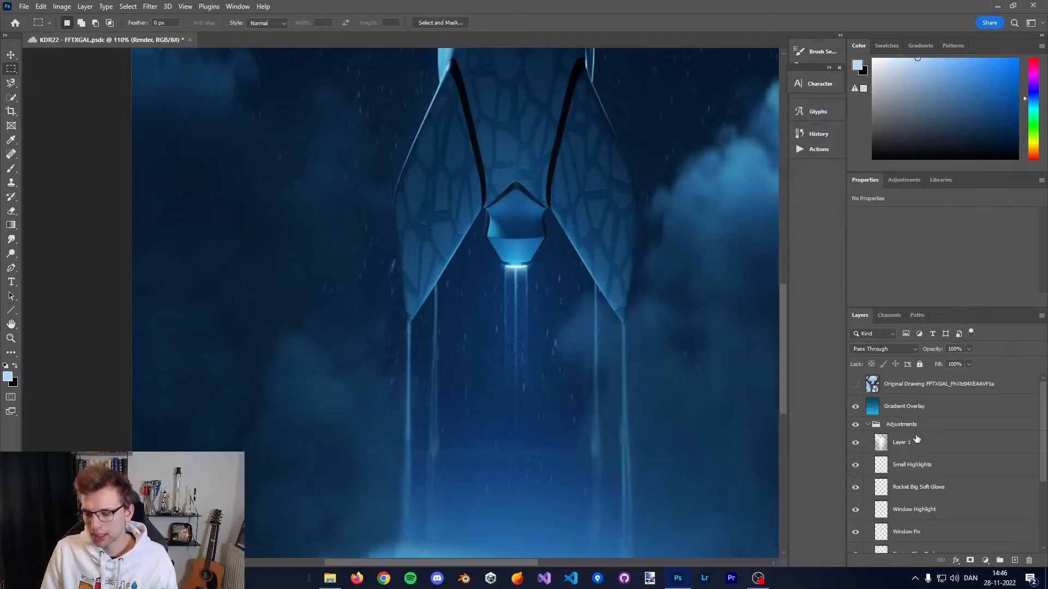
key("ctrl+shift+alt+n")
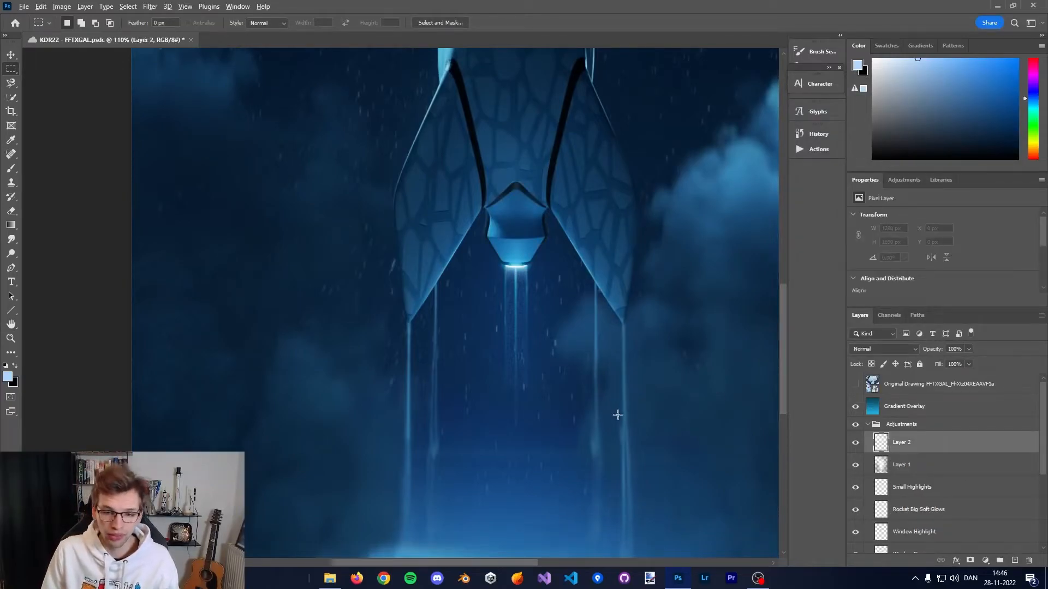
scroll(623, 409, "up", 5, "alt")
scroll(441, 219, "up", 2, "alt")
left_click_drag(519, 244, 537, 223)
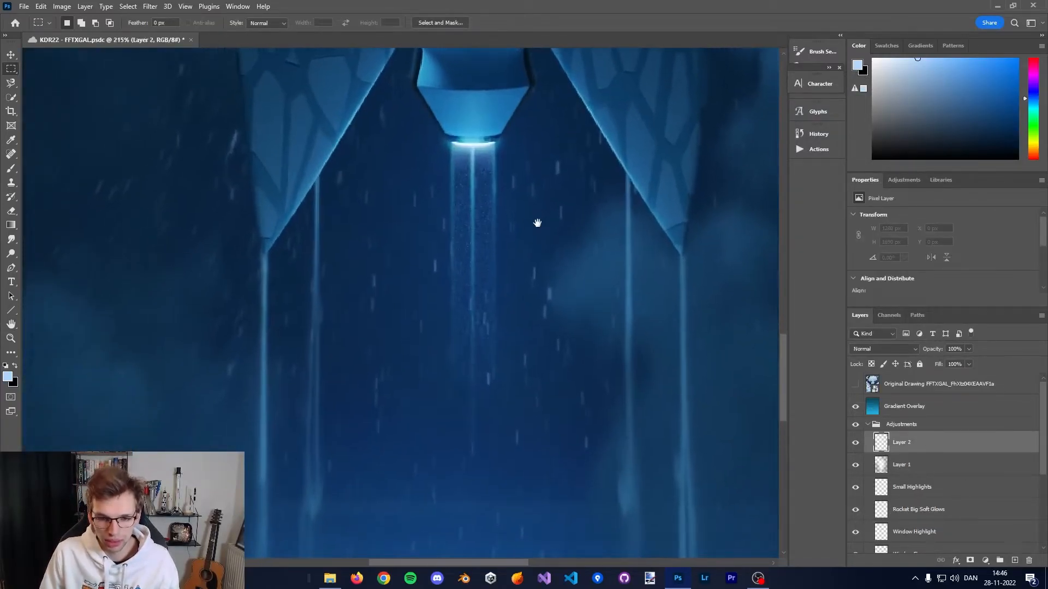
left_click(84, 24)
left_click_drag(533, 158, 533, 364)
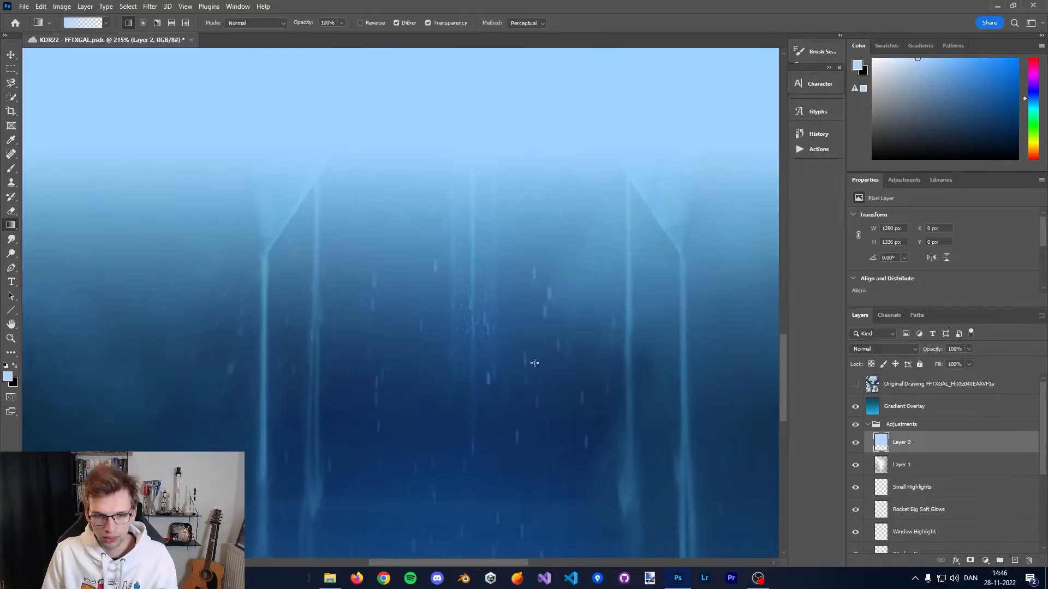
Mask Layer 2 to a beam about 38 by 258 px below the nozzle, using Linear Dodge (Add) at 44% opacity and softening its top.
key("m")
left_click_drag(452, 157, 495, 459)
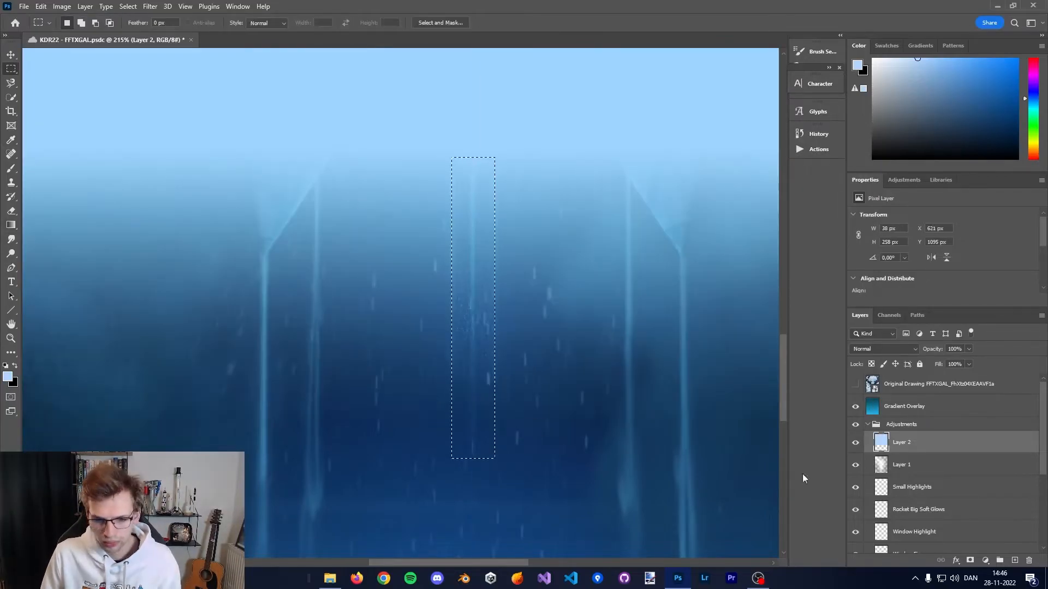
scroll(473, 141, "up", 6, "alt")
left_click_drag(380, 213, 385, 208)
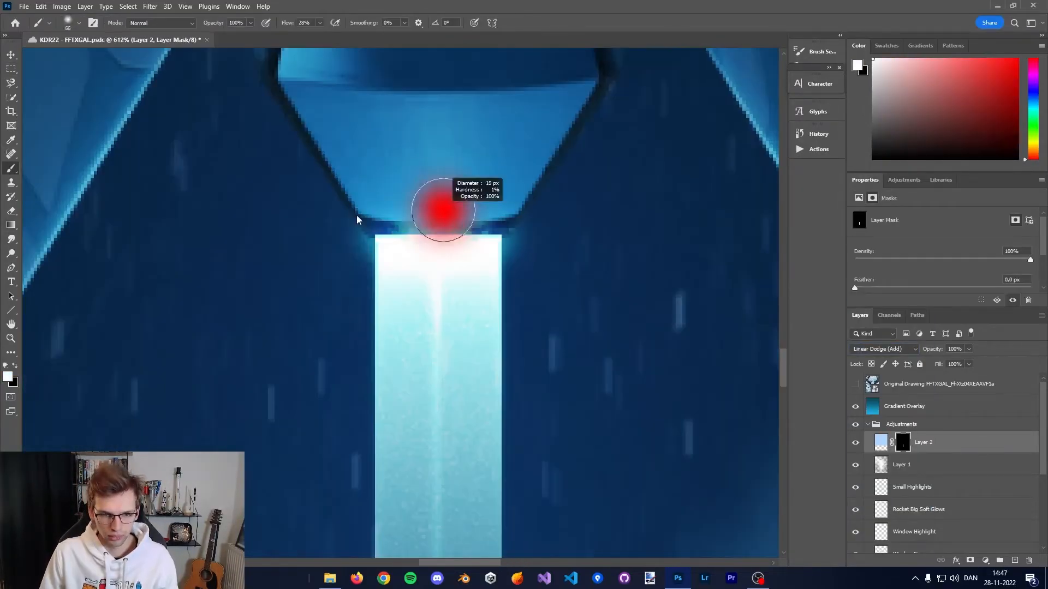
left_click_drag(431, 229, 481, 229)
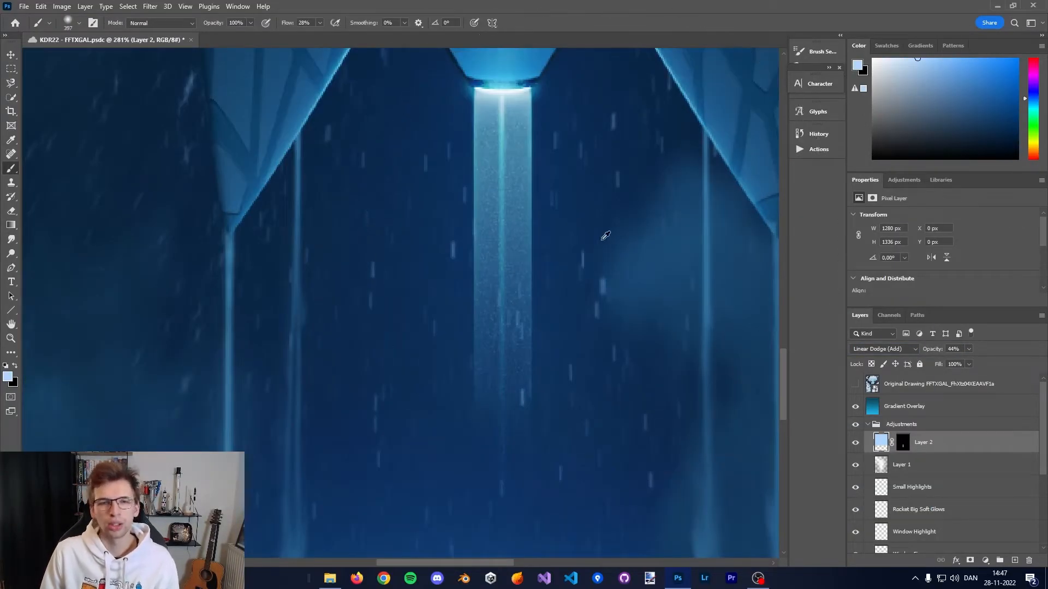
scroll(570, 257, "down", 8, "alt")
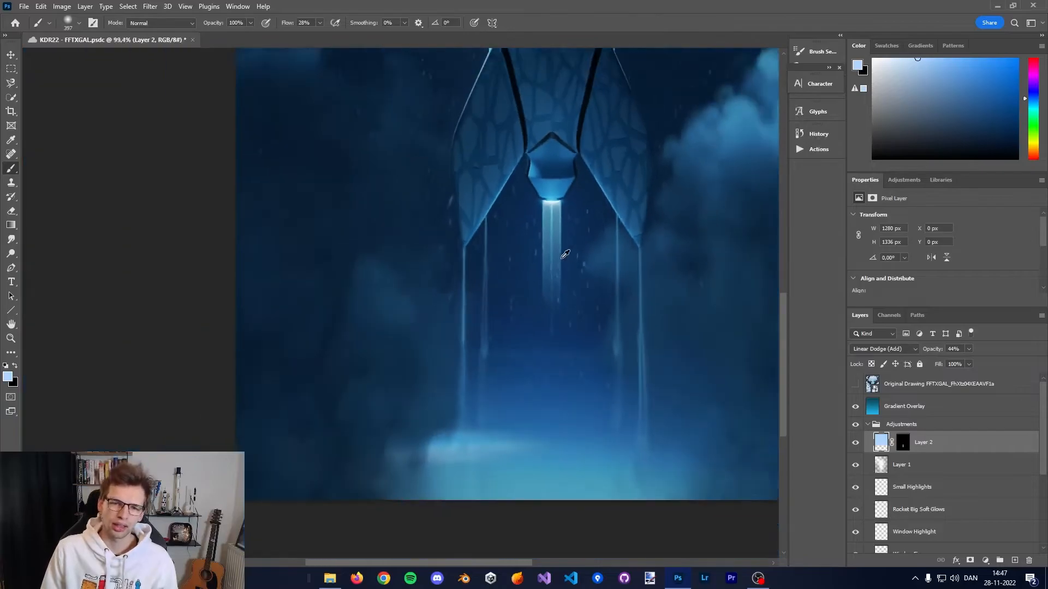
scroll(569, 253, "up", 8, "alt")
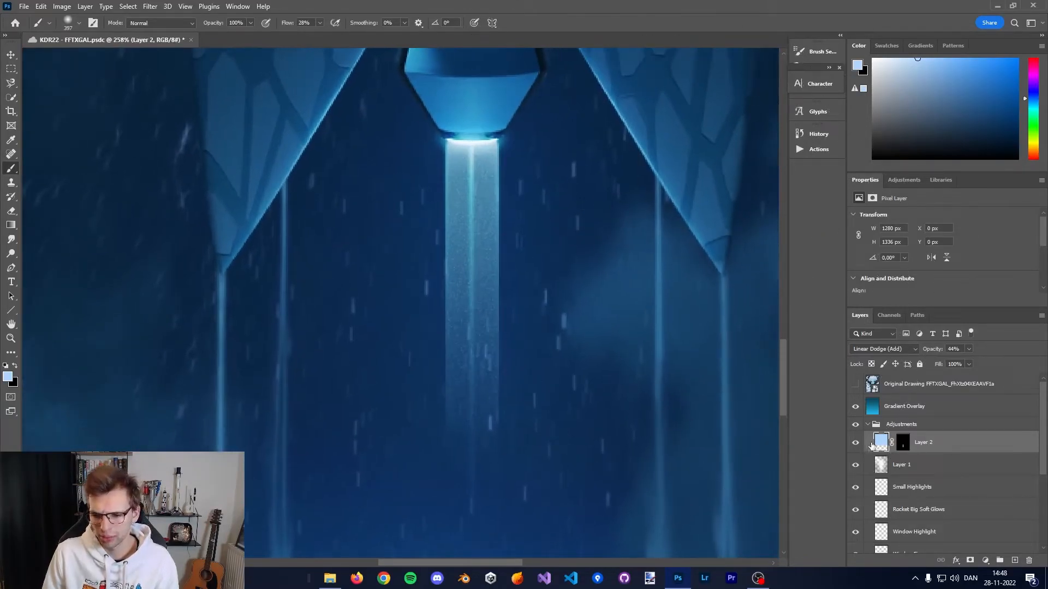
Paint a soft blue beam down the exhaust on a new Layer 3 and open its blend mode choices.
scroll(512, 249, "up", 1, "alt")
left_click(882, 58)
mouse_move(459, 184)
right_mouse_down("alt")
mouse_move(276, 205)
mouse_move(222, 195)
right_mouse_up("alt")
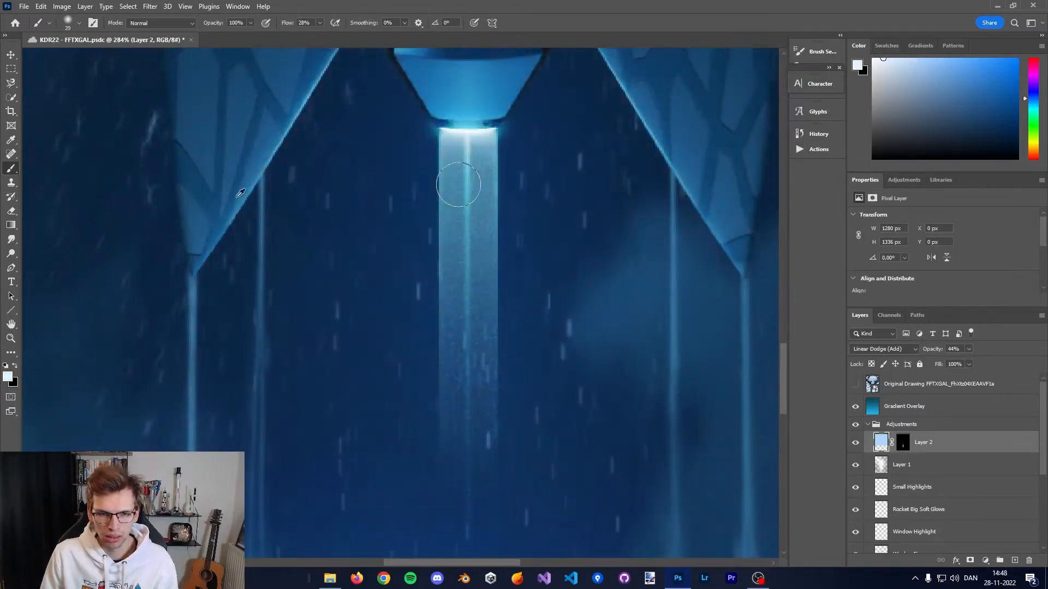
right_click_drag(465, 151, 466, 154, "alt")
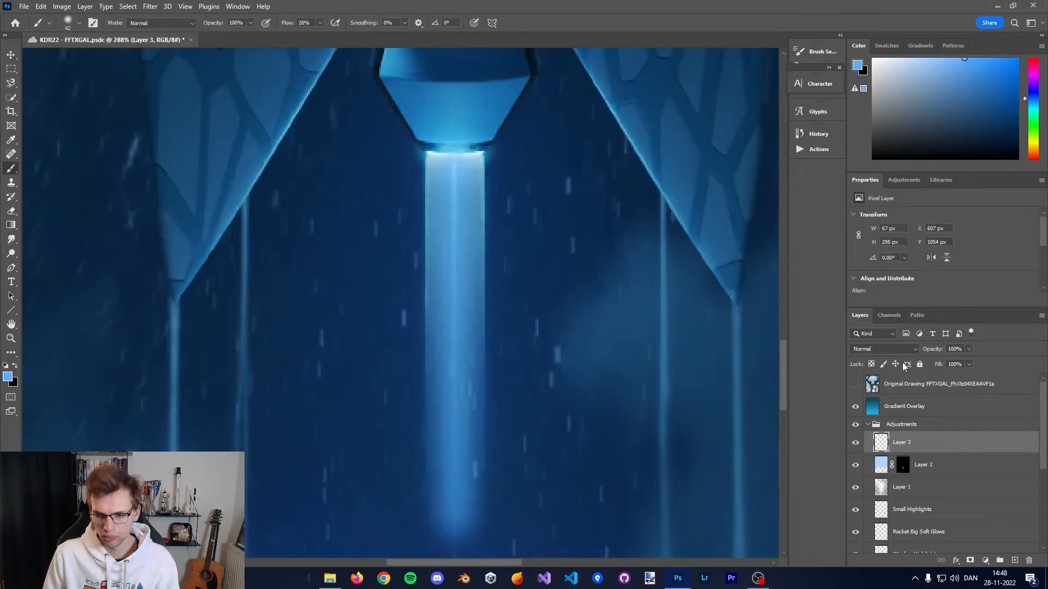
left_click(896, 350)
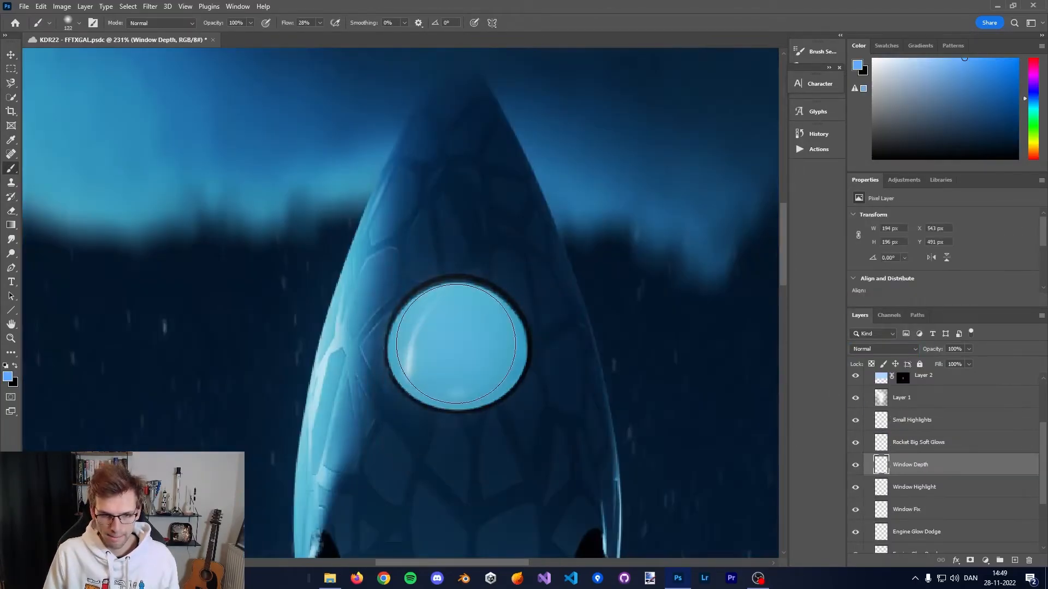
Set the Window Depth layer's blend mode to Linear Dodge (Add) and its opacity to 50%.
left_click(884, 349)
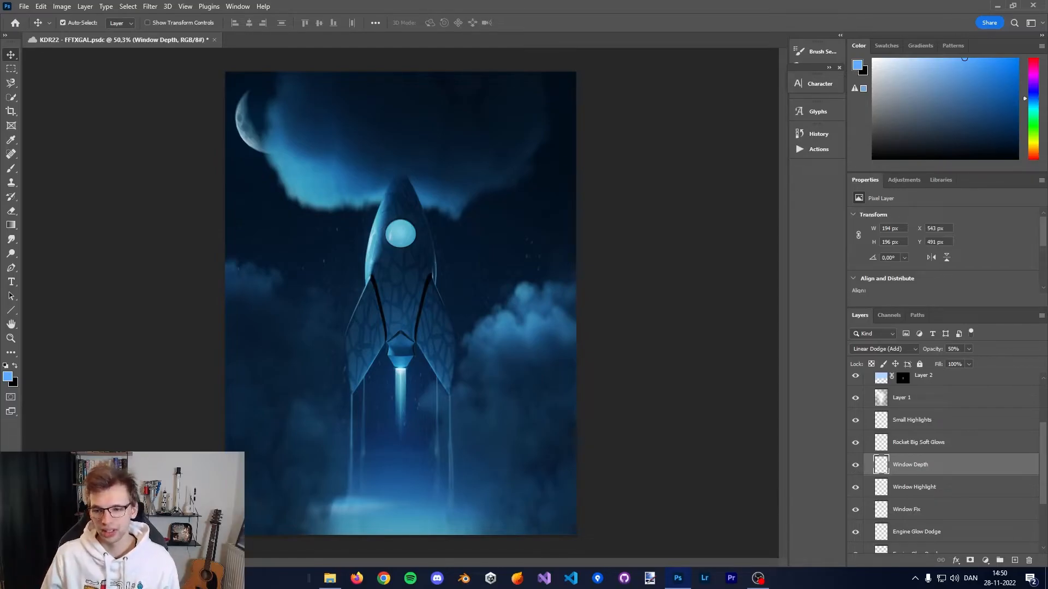
Toggle the Original Drawing layer to compare the painting with the composite, leave it hidden, and collapse the Adjustments group.
scroll(923, 393, "up", 3)
left_click(855, 384)
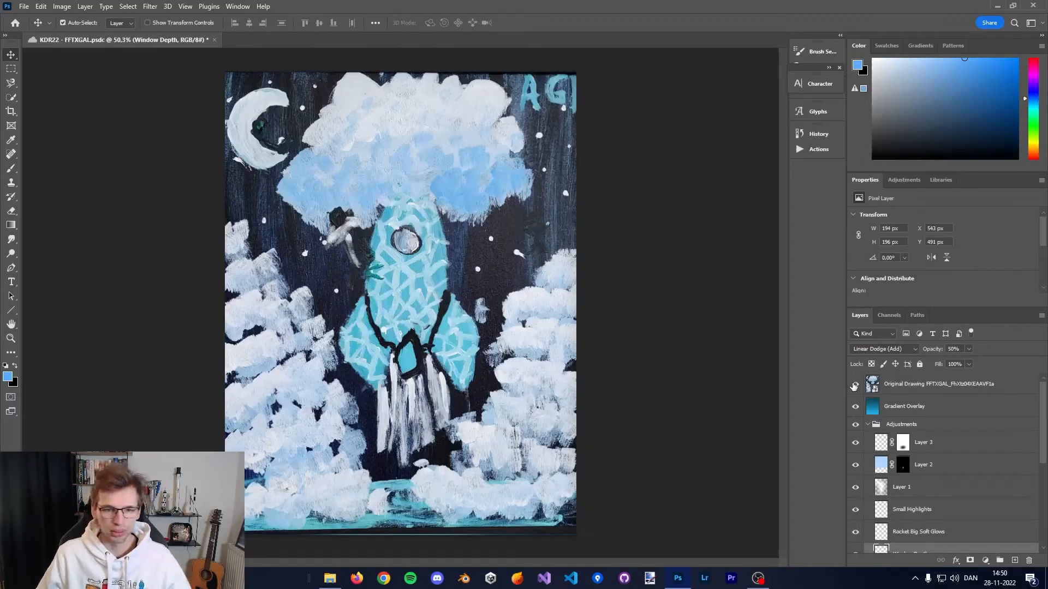
left_click(855, 385)
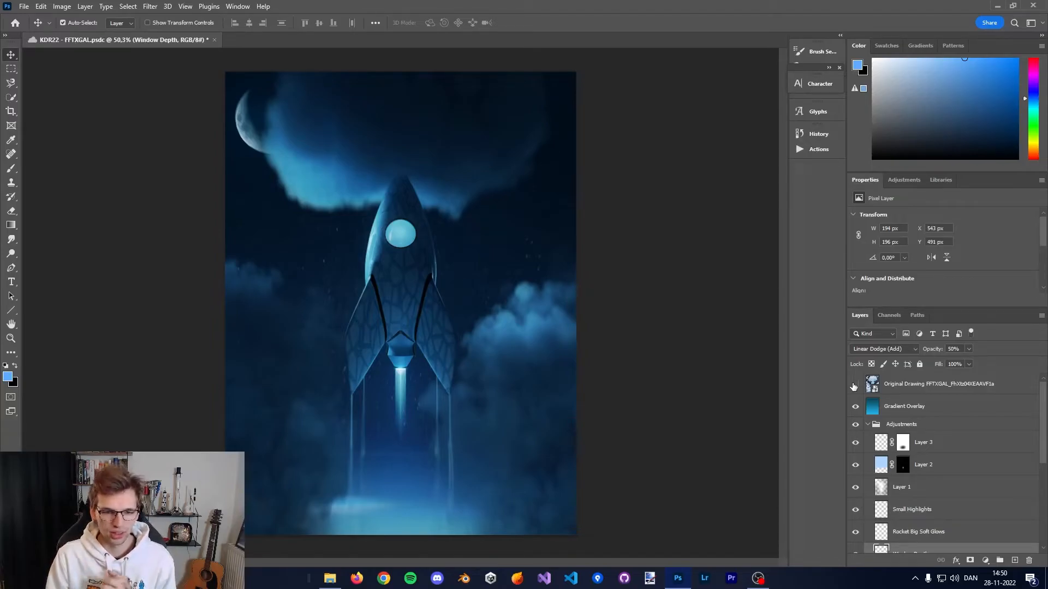
left_click(855, 386)
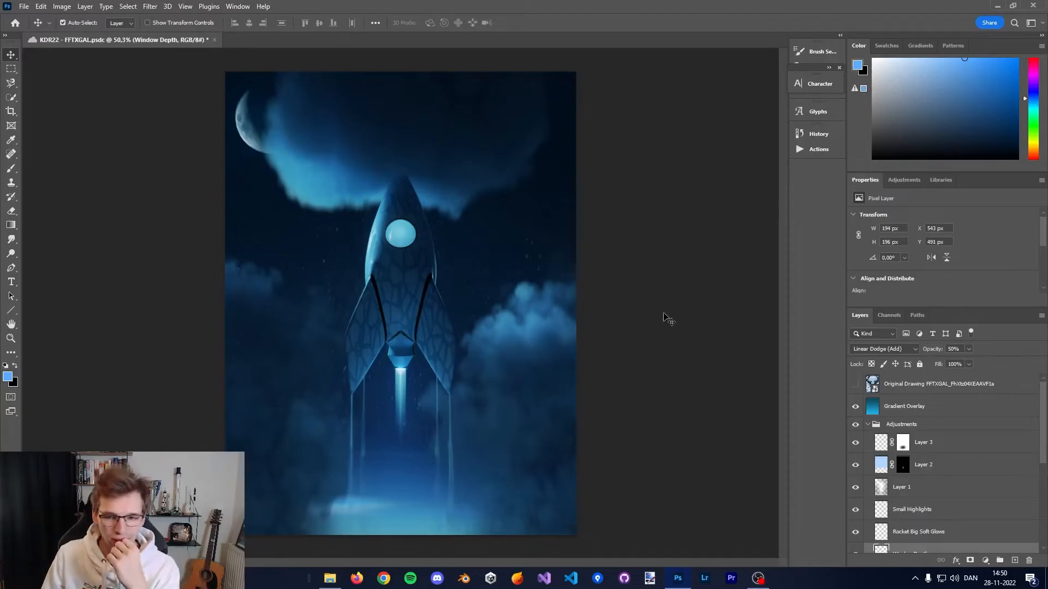
left_click(869, 425)
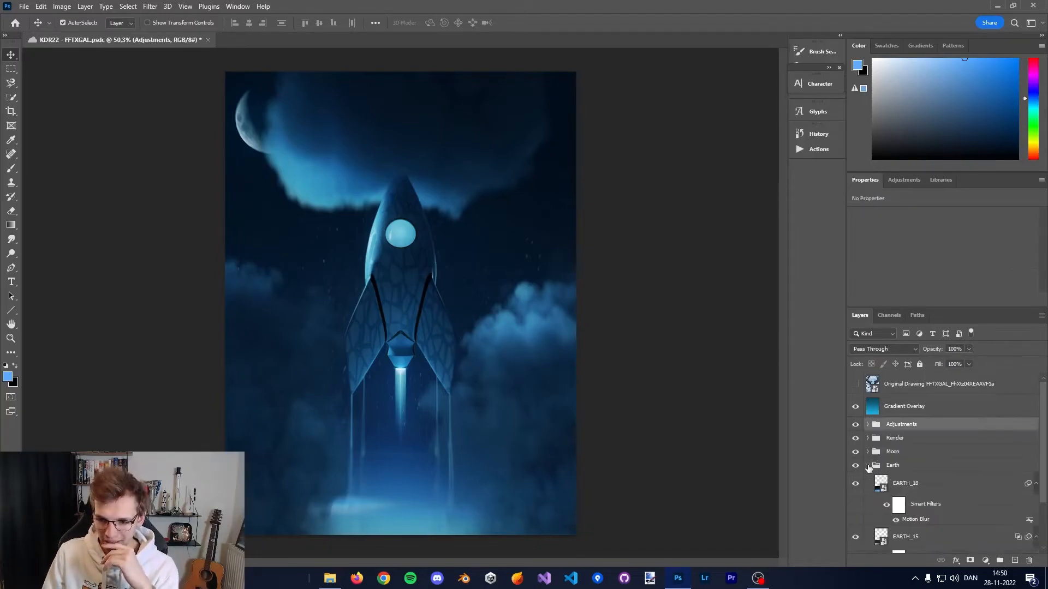
Hide the layers and groups above the Earth group and examine the horizon glow near the canvas's lower edge.
scroll(920, 499, "up", 1)
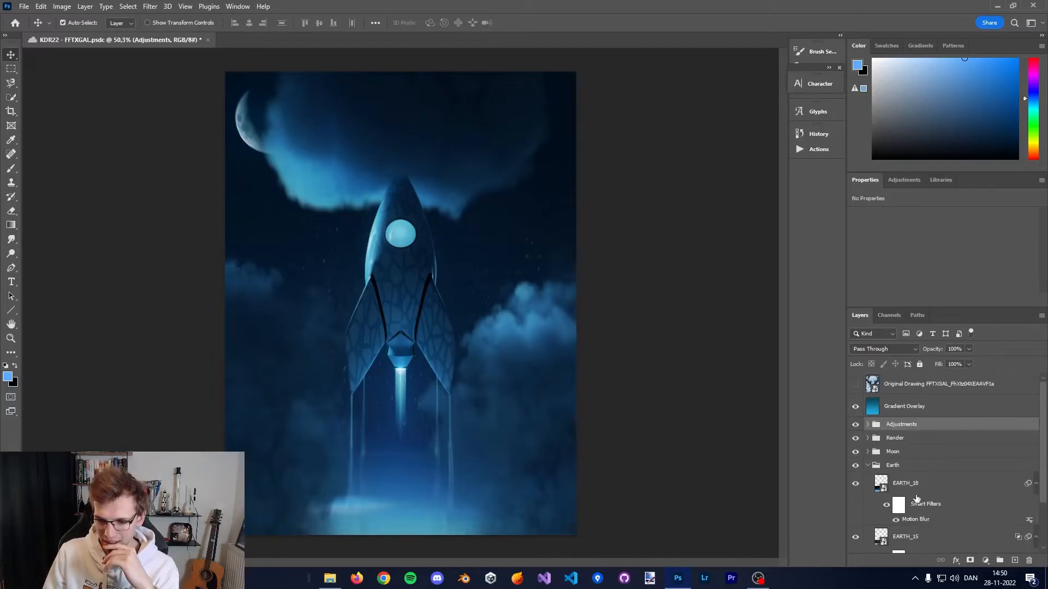
left_click_drag(855, 389, 856, 449)
scroll(863, 458, "down", 3)
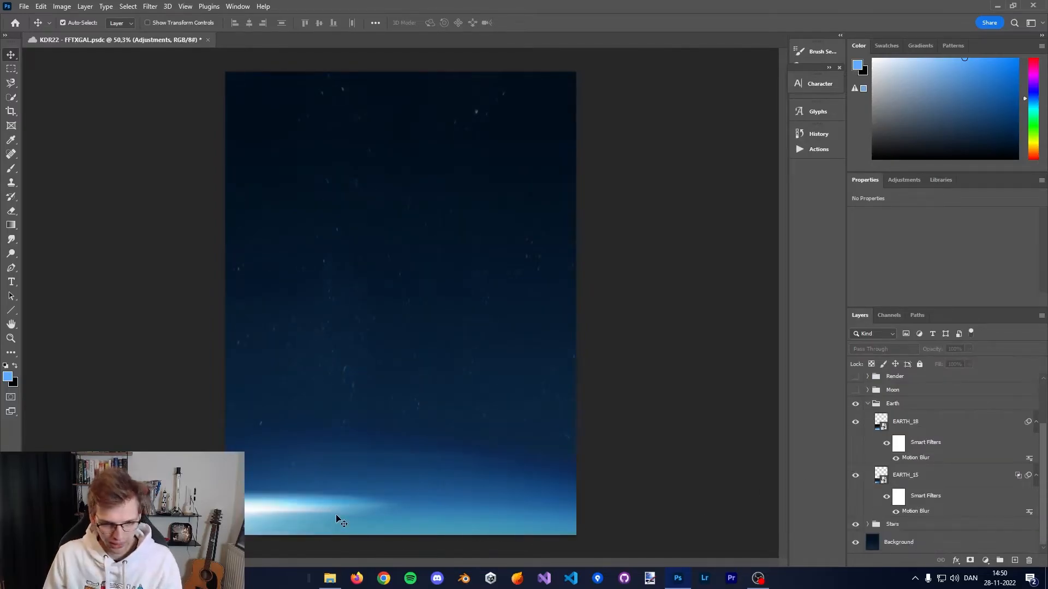
scroll(338, 521, "up", 8, "alt")
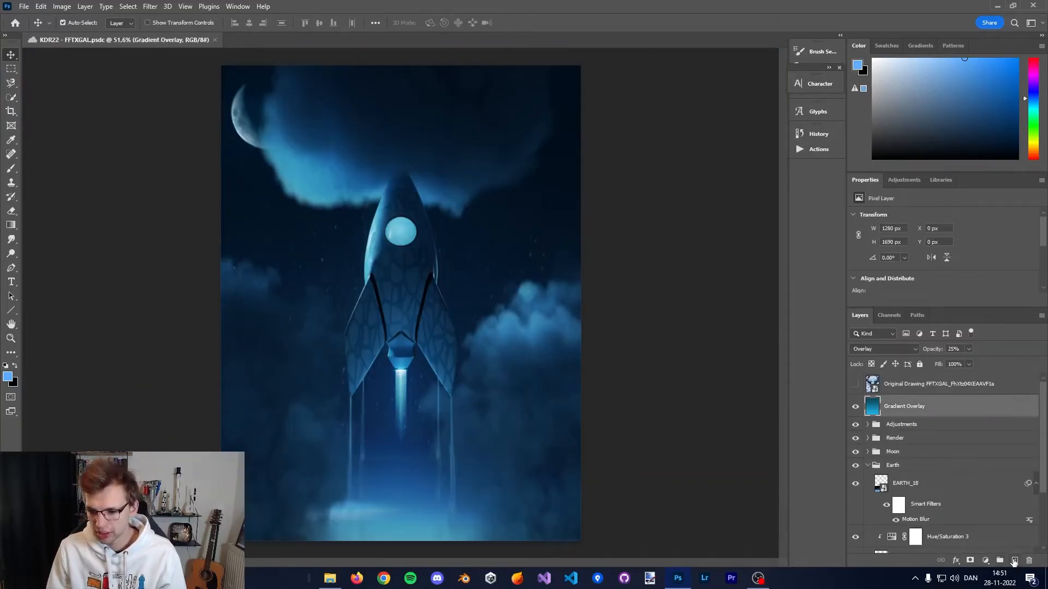
Duplicate the Final Edit copy smart object as layers named Red, Green and Blue, and rename the version with Add Noise as Final.
left_click(1014, 561)
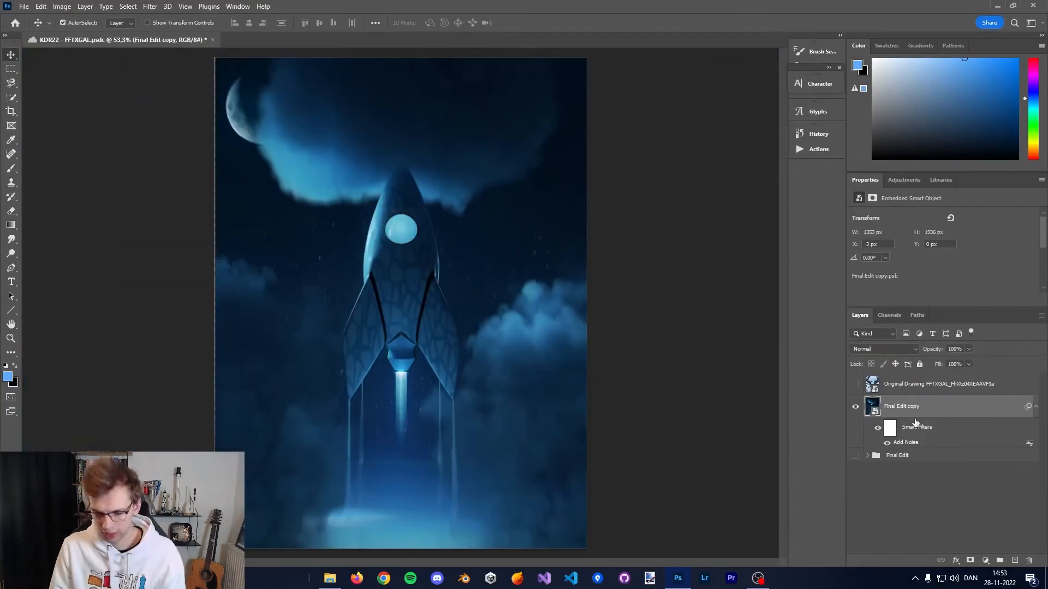
right_click(915, 424)
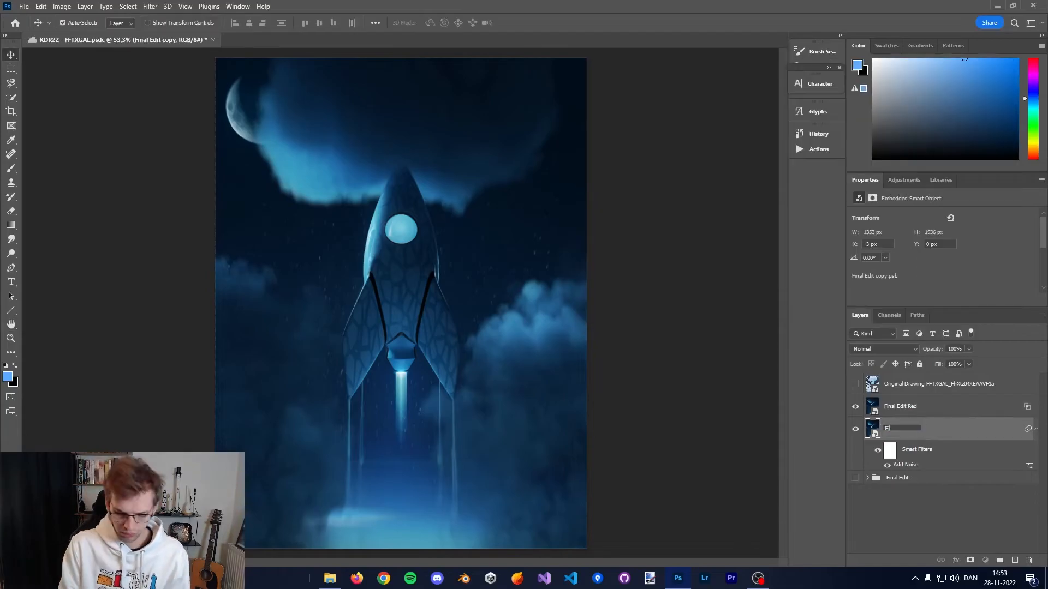
left_click(915, 456)
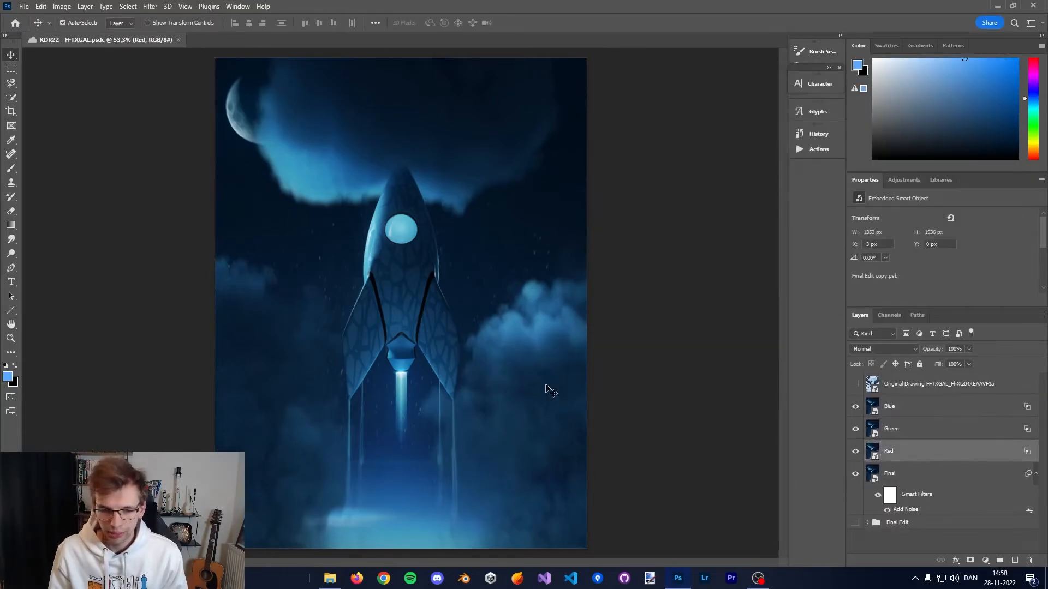
Set the blend mode of the Red, Green and Blue layers to Overlay.
scroll(404, 390, "up", 8, "alt")
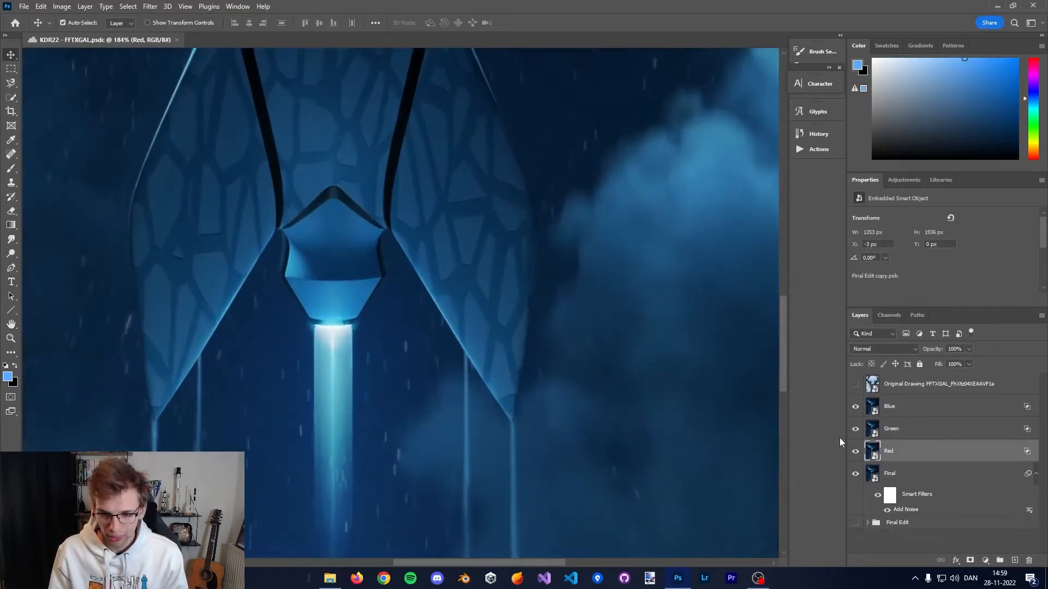
left_click(887, 354)
left_click(884, 430)
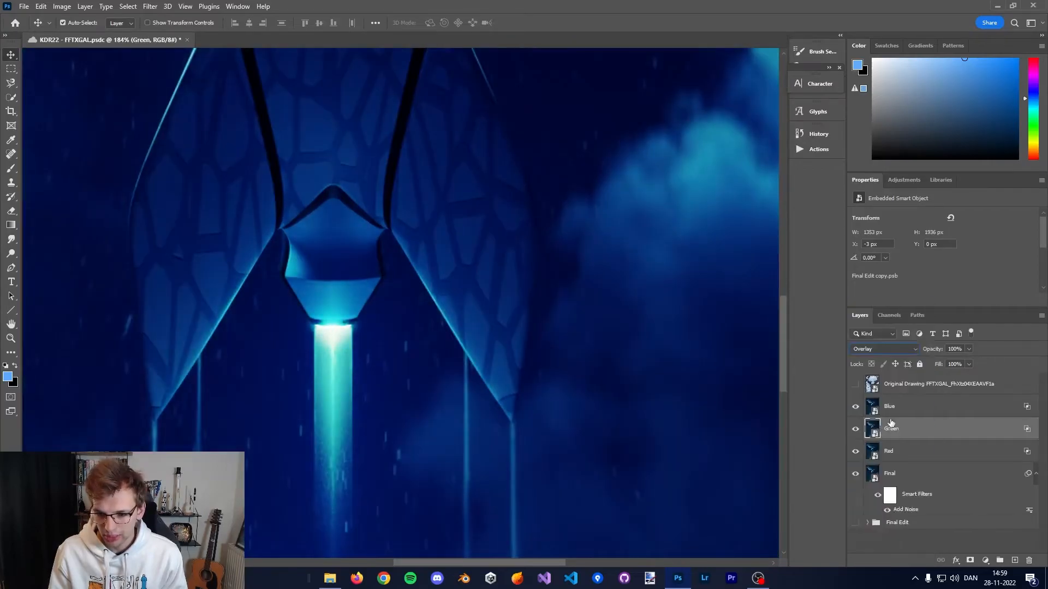
Offset the Green, Blue and Red layers from each other by a few pixels with Free Transform to create colour fringing.
key("ctrl+t")
left_click_drag(510, 232, 653, 415)
scroll(653, 415, "up", 1, "alt")
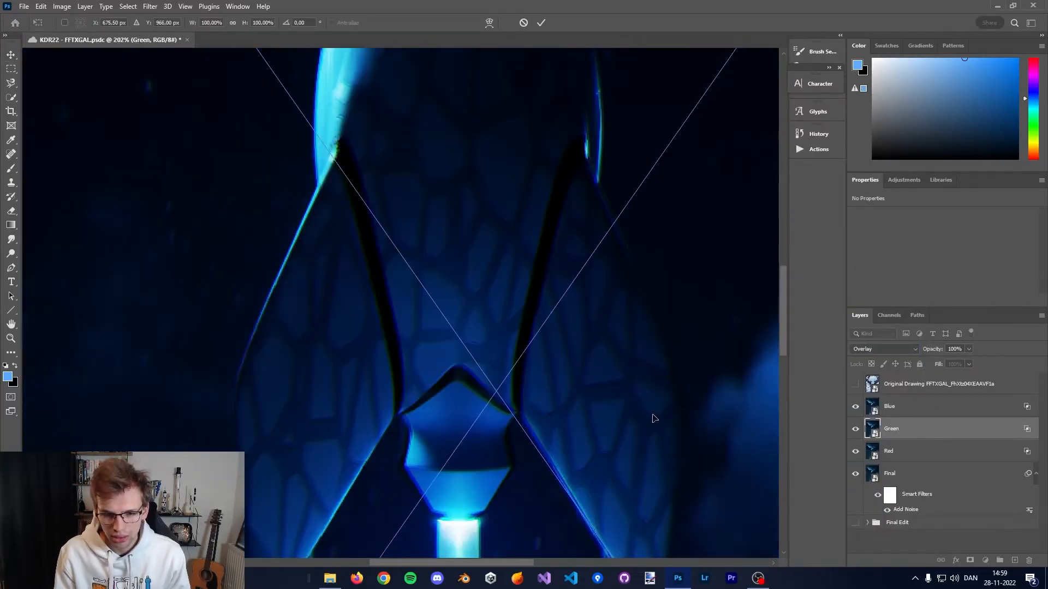
key("Return")
key("alt+bracketright")
key("ctrl+t")
key("Return")
scroll(690, 446, "up", 1, "alt")
key("alt+bracketleft")
key("alt+bracketleft")
key("ctrl+t")
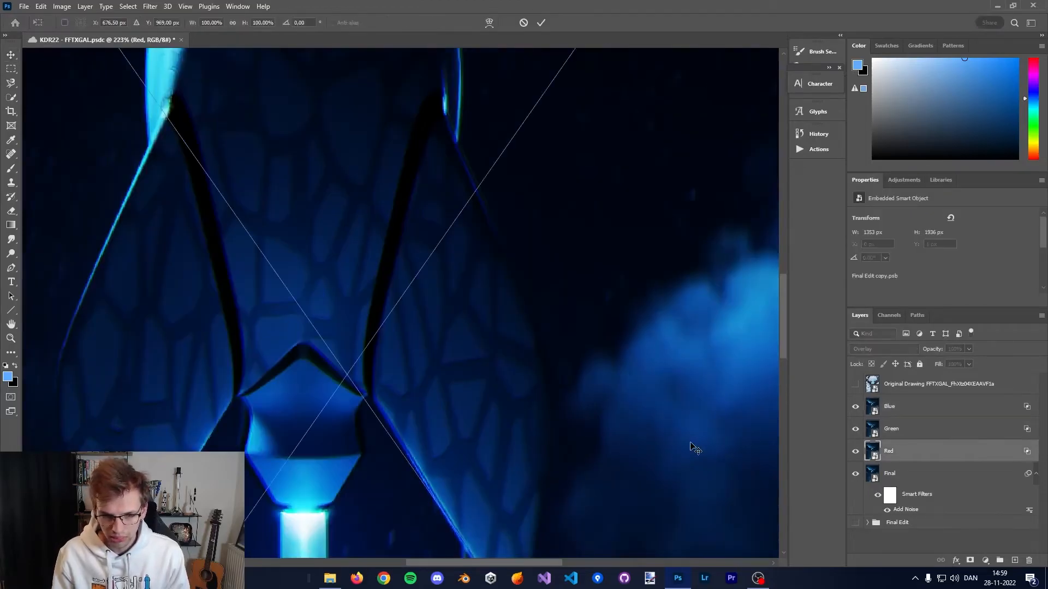
key("Return")
Choose Soft Light for the offset colour layers and group them under the name Distortion.
key("ctrl+0")
left_click(888, 353)
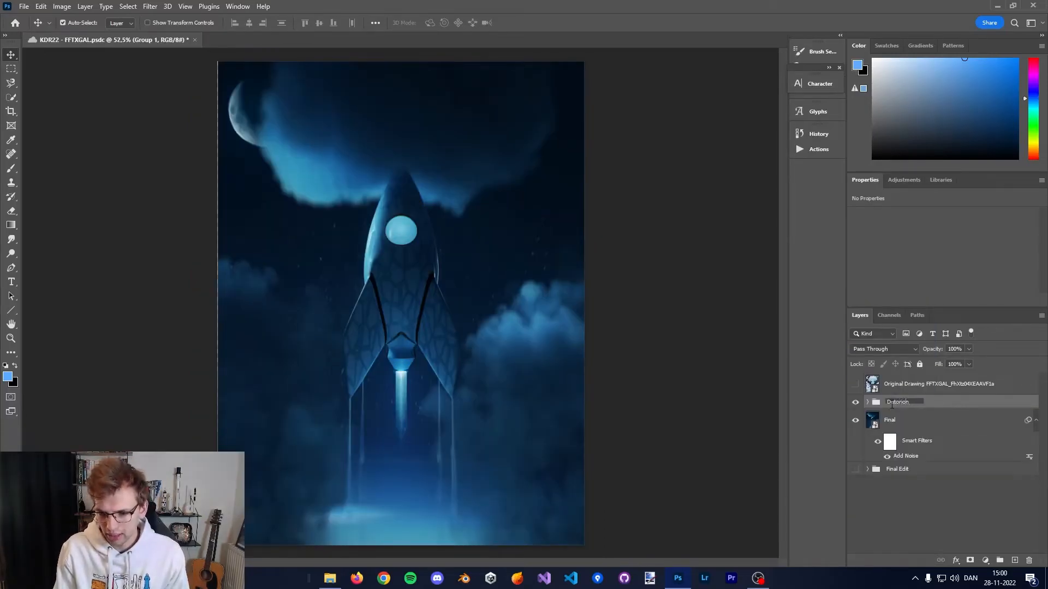
key("Return")
Check the colour fringing around the nozzle and fins, and set the Distortion group's opacity to 30%.
scroll(417, 360, "up", 6, "alt")
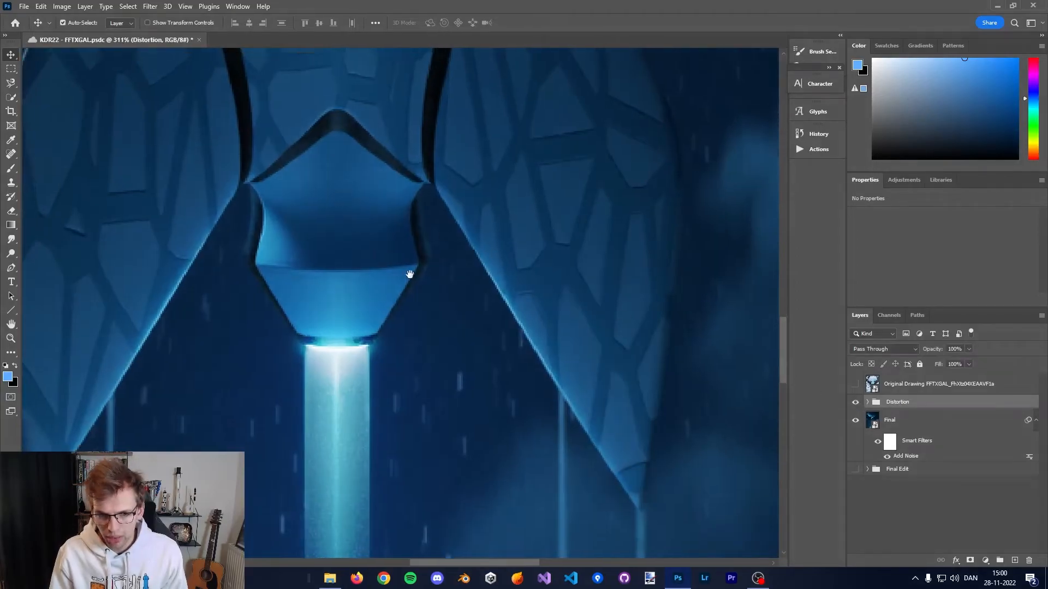
left_click_drag(380, 246, 644, 449)
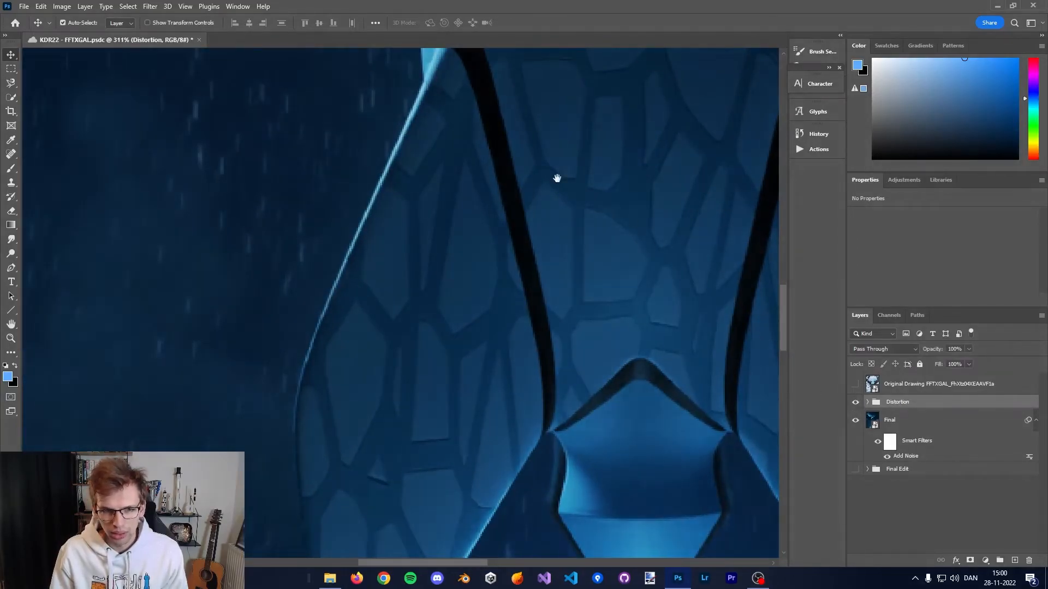
left_click_drag(557, 176, 552, 416)
left_click(866, 402)
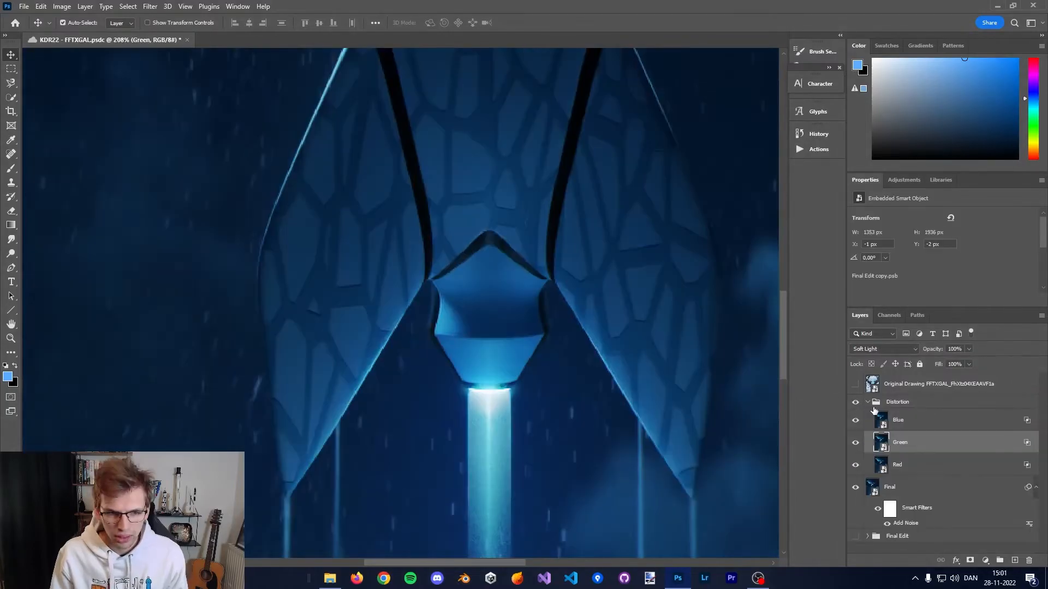
left_click(868, 403)
scroll(710, 338, "down", 4, "alt")
left_click_drag(657, 176, 631, 402)
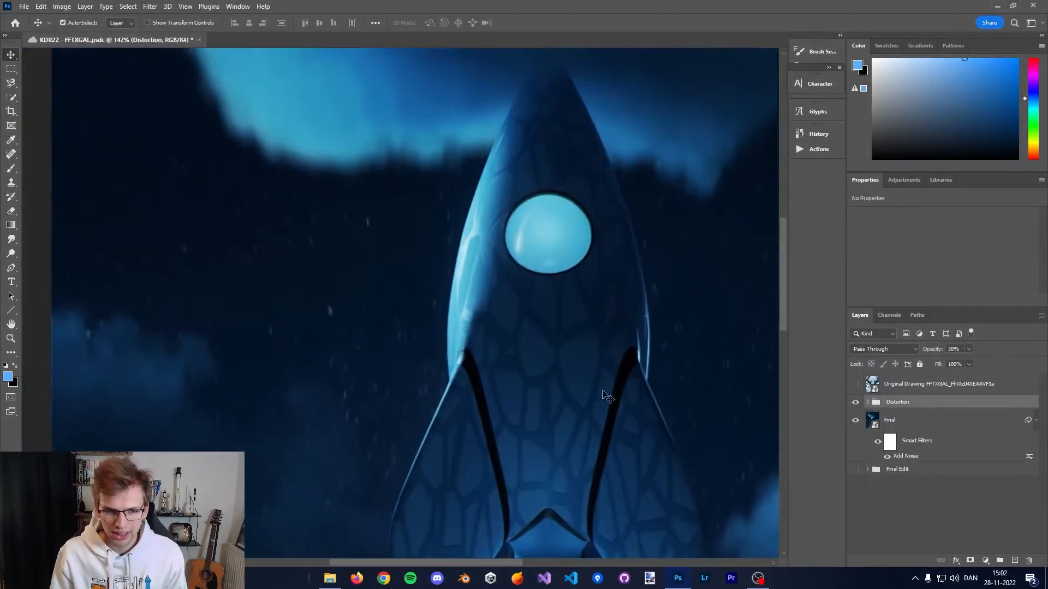
Toggle the Distortion group's visibility to compare the colour fringing along both edges of the rocket's hull.
scroll(358, 363, "up", 8, "alt")
scroll(359, 366, "up", 1, "alt")
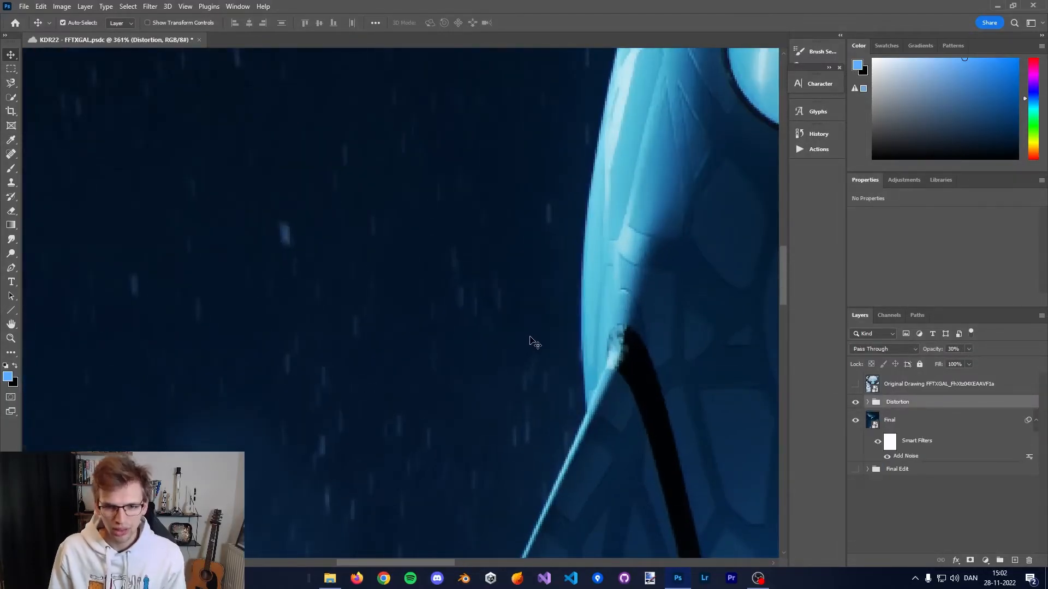
left_click(858, 400)
left_click(857, 400)
left_click(857, 401)
left_click(856, 402)
left_click_drag(605, 379, 154, 383)
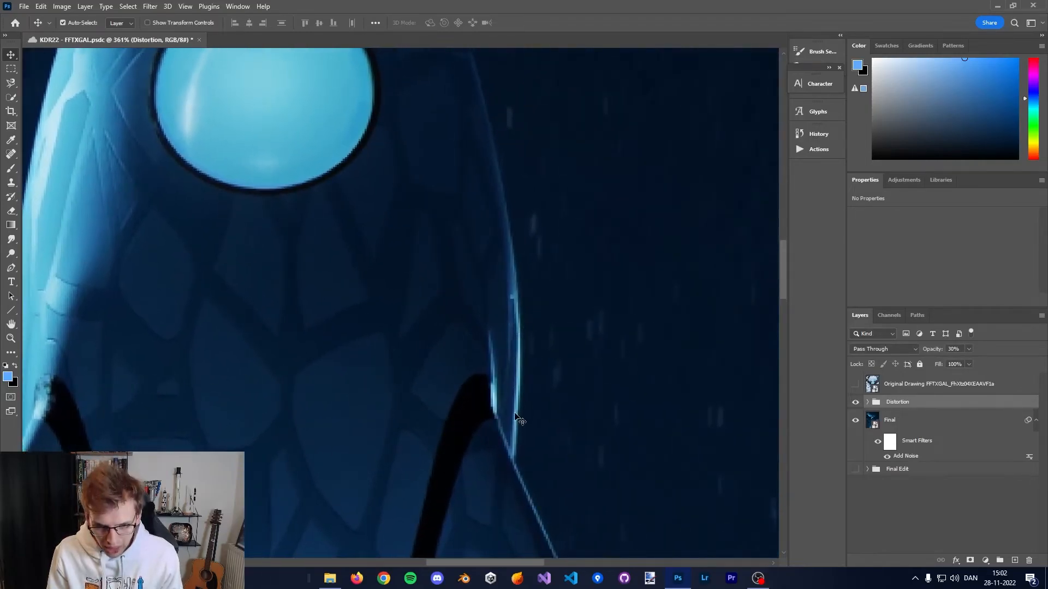
scroll(524, 327, "down", 3, "alt")
scroll(556, 444, "down", 4, "alt")
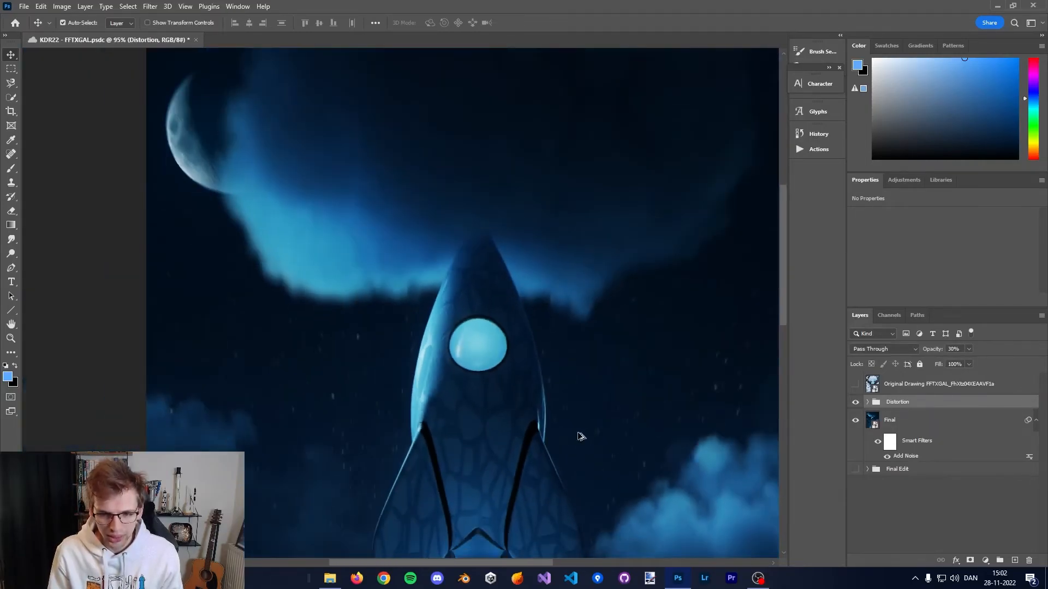
Toggle the Distortion group's visibility to compare the colour fringing along the moon's outer edge.
left_click_drag(293, 302, 465, 451)
scroll(316, 292, "up", 5, "alt")
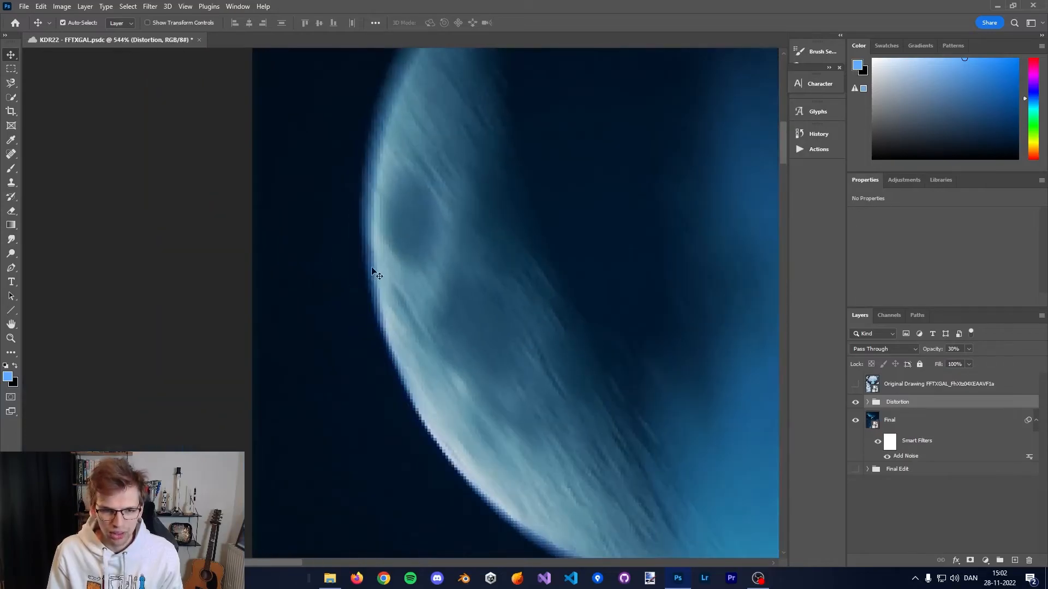
left_click(856, 402)
left_click(856, 402)
Check the stars' colour fringing with the Distortion group at 100% opacity, and reduce the group's opacity to 10%.
left_click_drag(710, 429, 519, 125)
left_click_drag(596, 378, 561, 140)
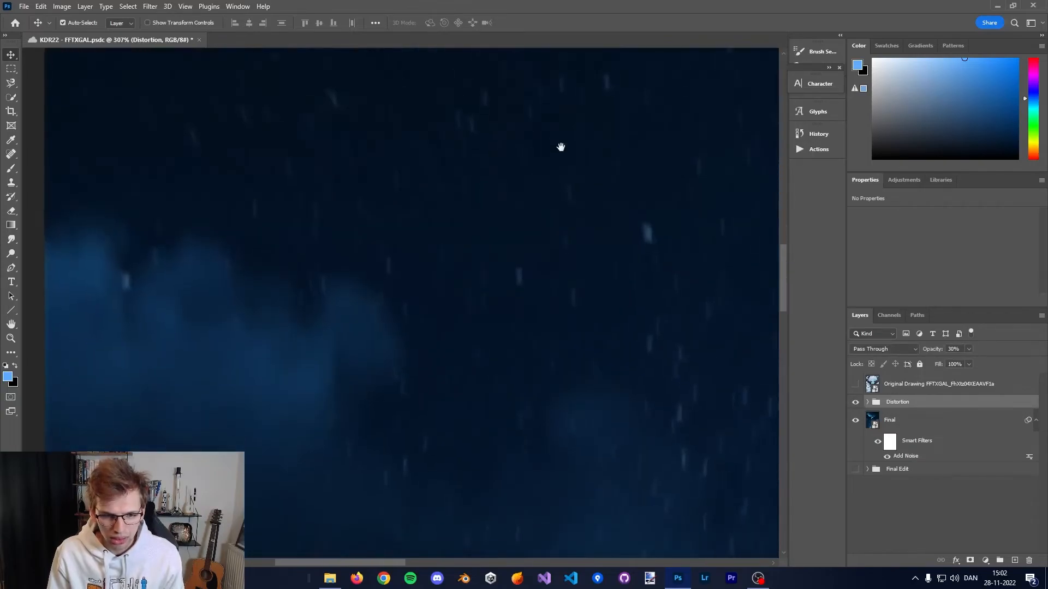
left_click(855, 404)
left_click(856, 404)
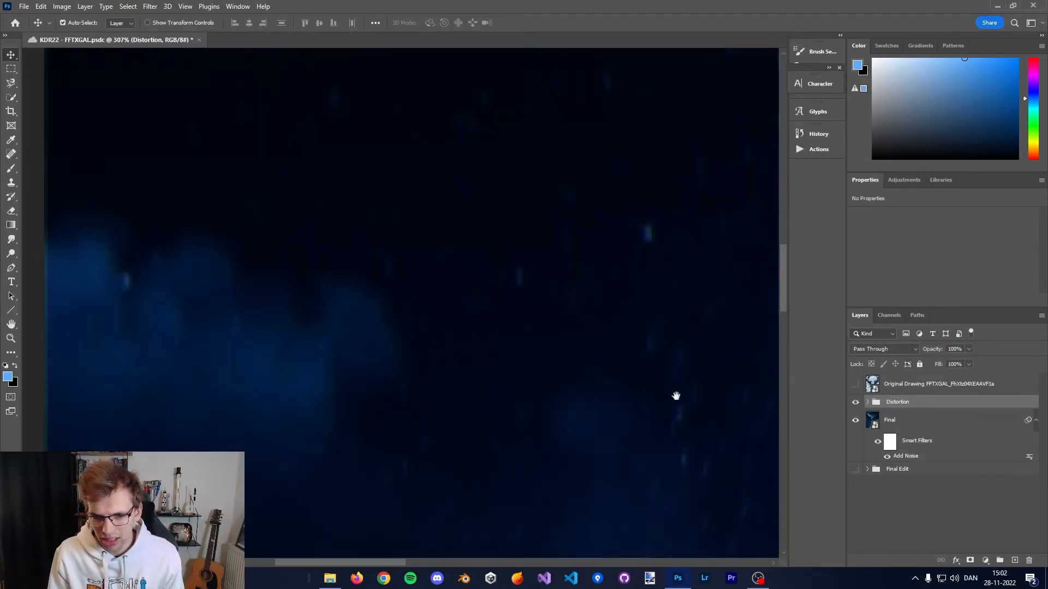
left_click_drag(645, 332, 459, 414)
scroll(494, 357, "up", 3, "alt")
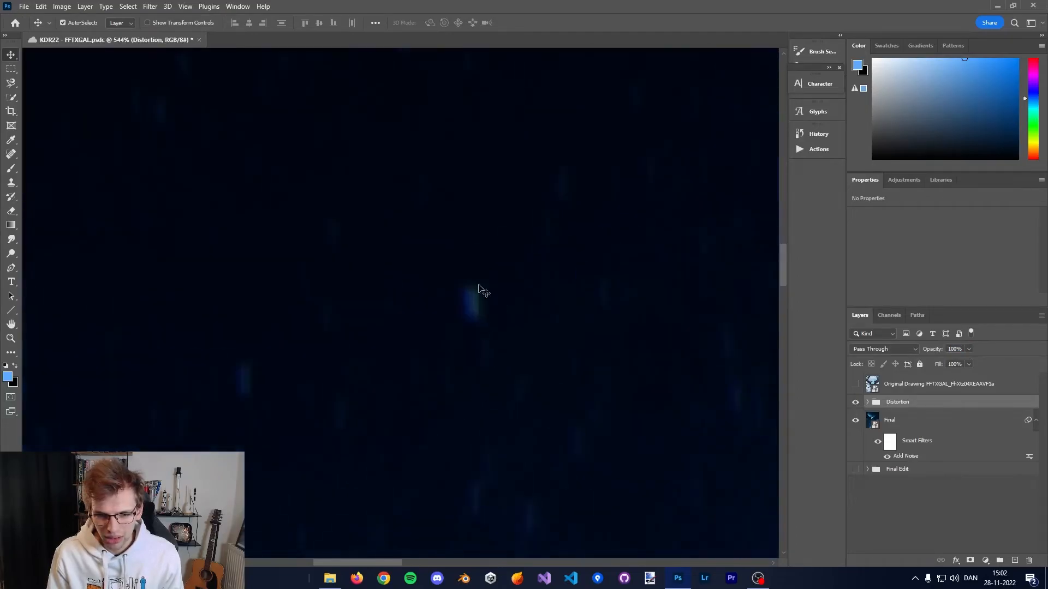
key("1")
Examine the rocket's nose, the upper cloud and the moon up close, and review the whole composition.
scroll(561, 397, "down", 4, "alt")
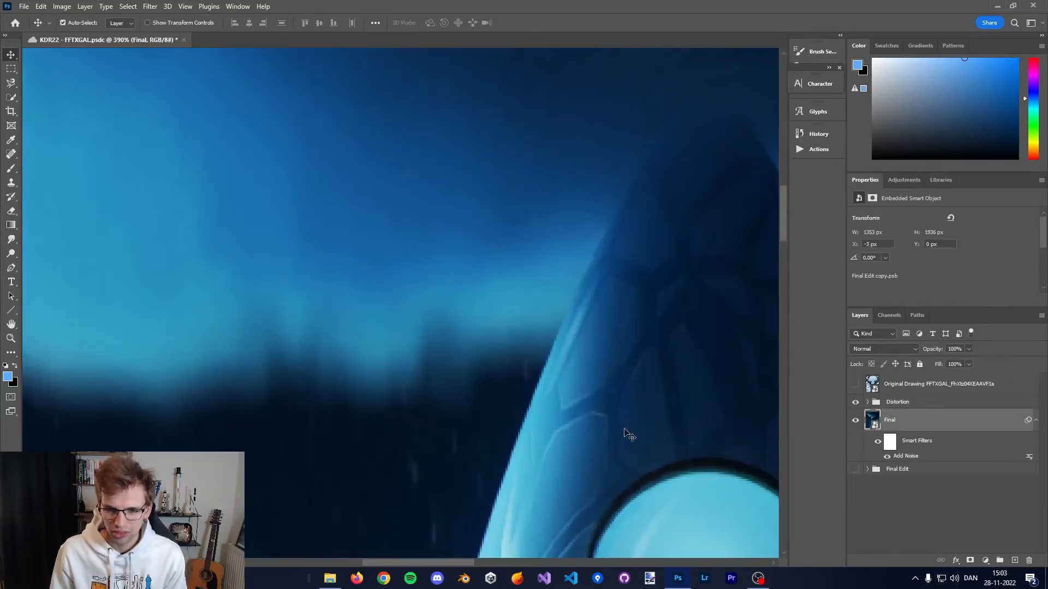
scroll(633, 415, "down", 3, "alt")
left_click_drag(531, 139, 592, 390)
left_click_drag(240, 329, 339, 433)
left_click_drag(595, 385, 387, 305)
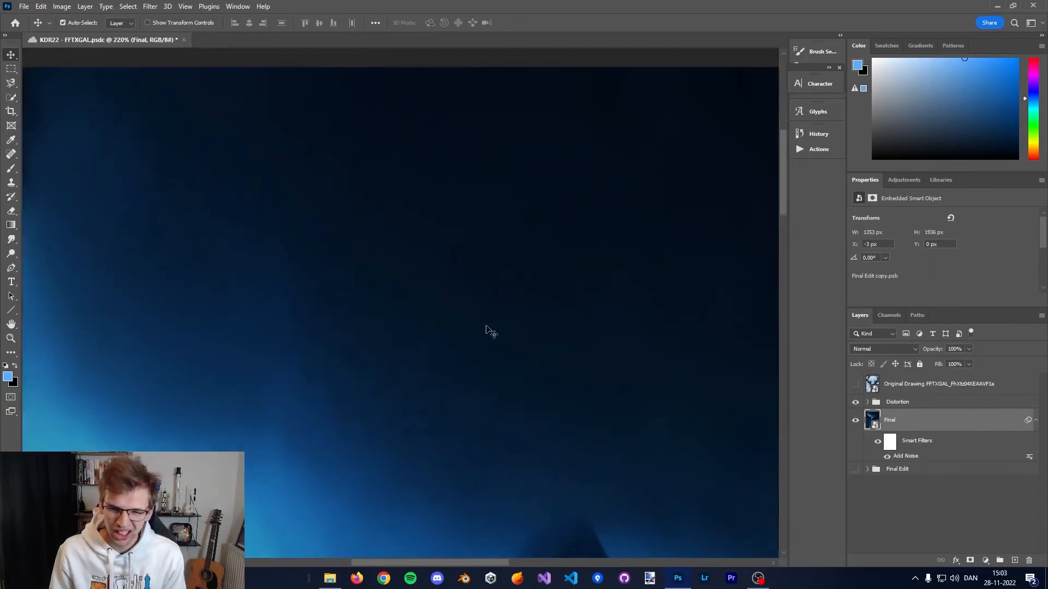
scroll(526, 375, "down", 3, "alt")
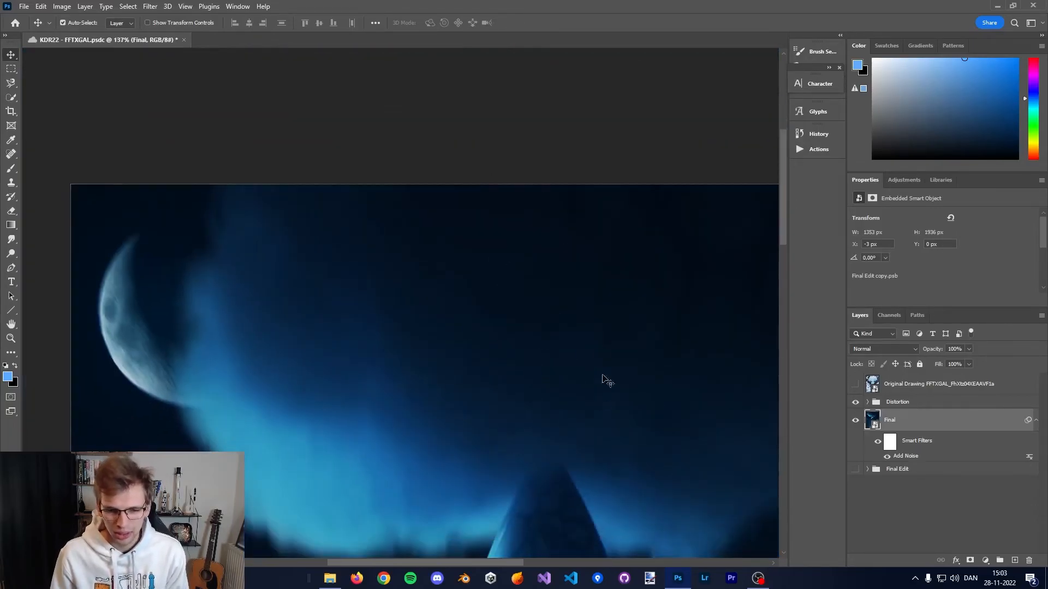
left_click_drag(489, 331, 435, 254)
left_click_drag(451, 478, 467, 407)
scroll(377, 358, "down", 6, "alt")
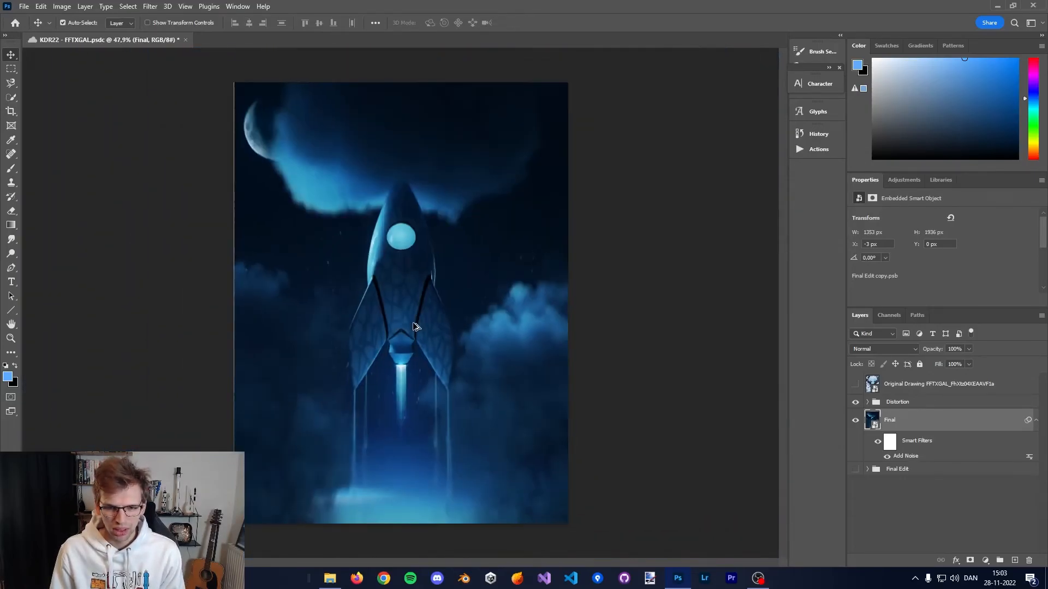
scroll(413, 326, "up", 1, "alt")
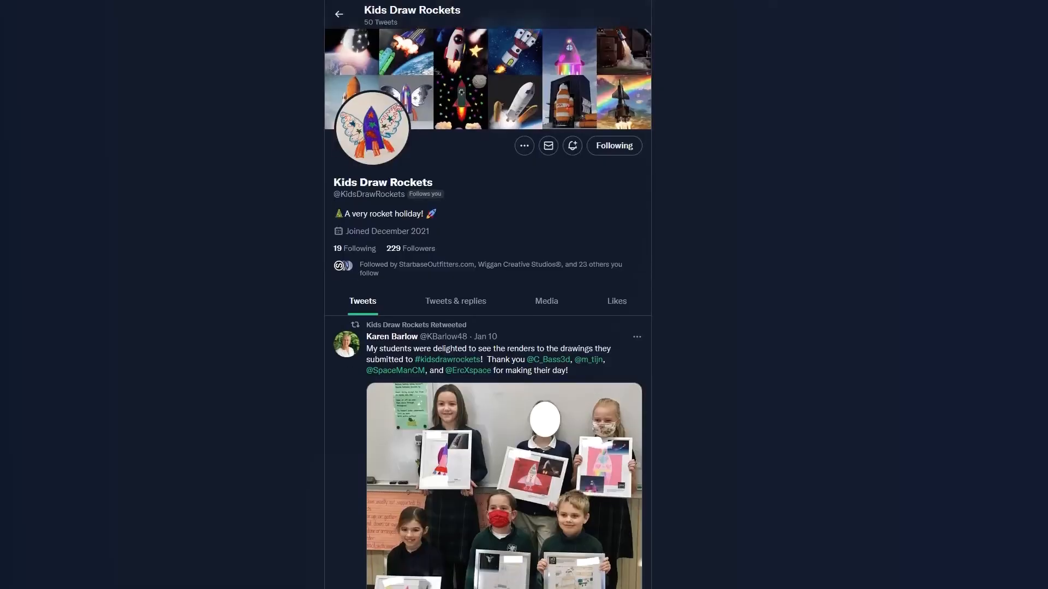
Browse the Kids Draw Rockets Twitter feed to look over the submitted drawings and their finished renders.
scroll(488, 295, "down", 2)
scroll(488, 295, "down", 8)
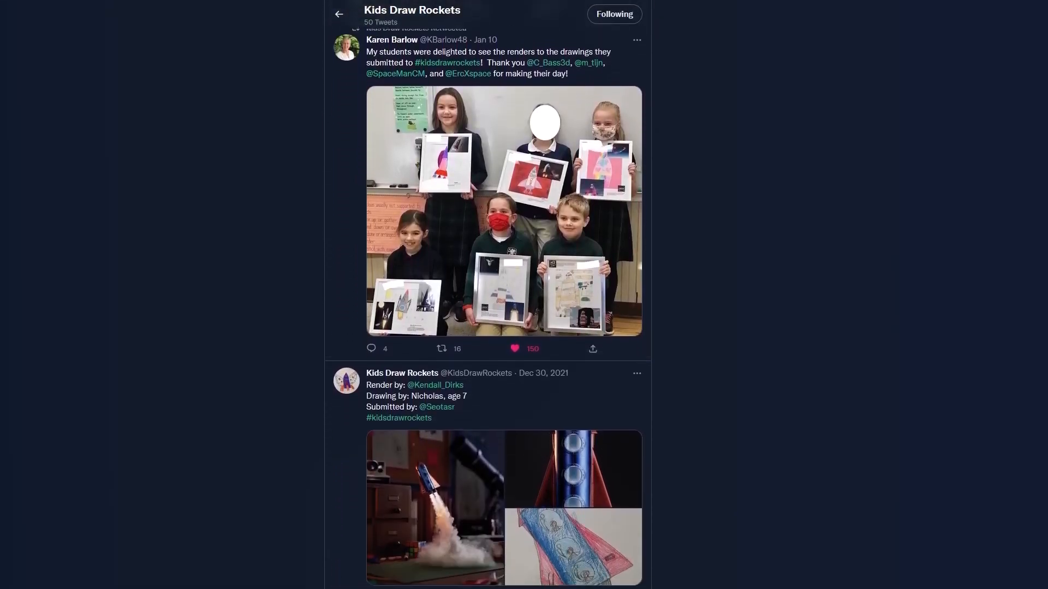
scroll(488, 295, "down", 8)
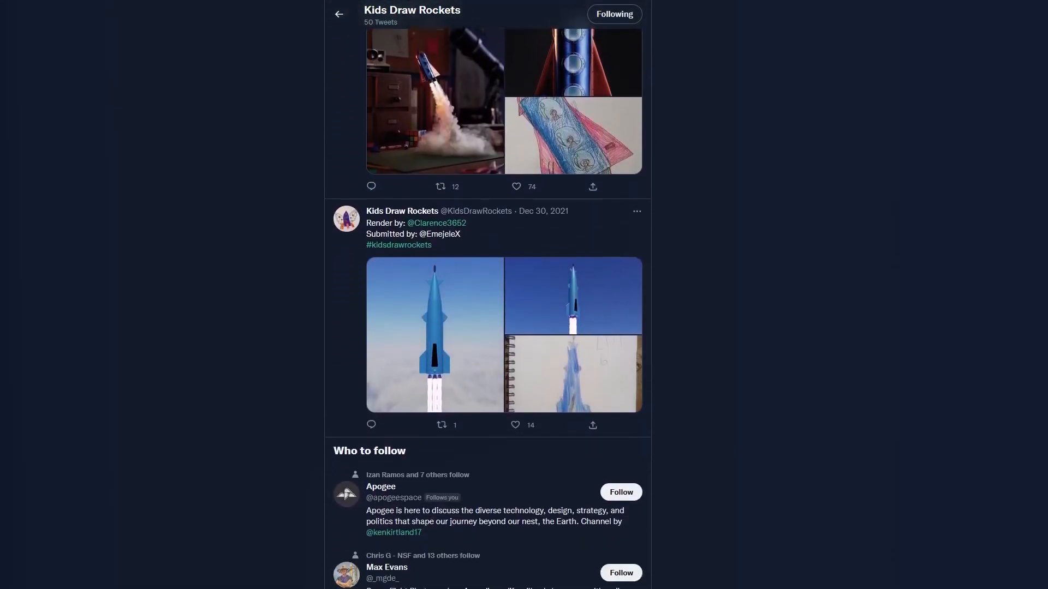
scroll(488, 294, "down", 8)
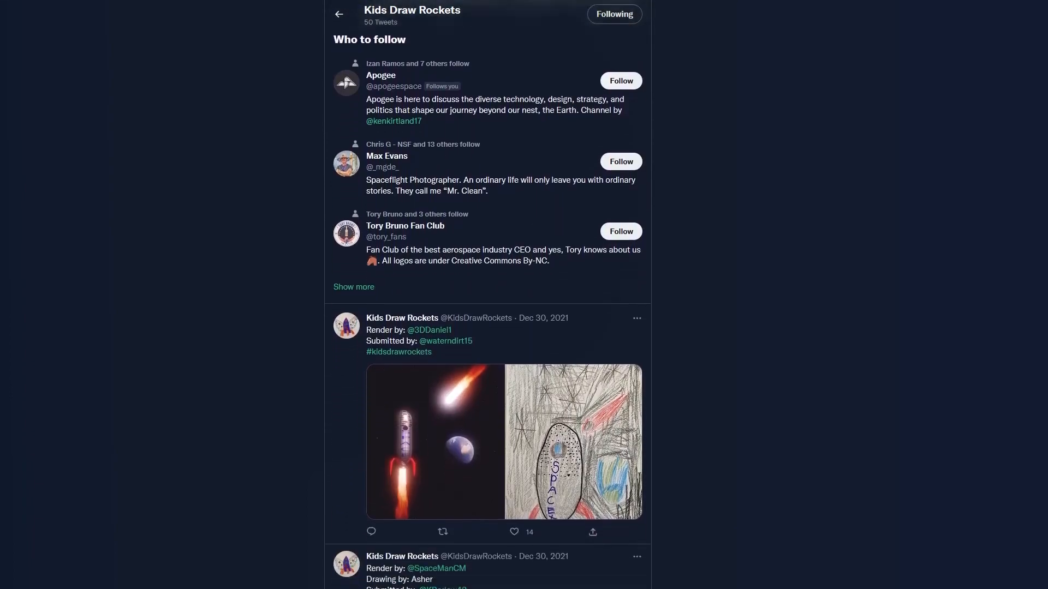
scroll(488, 294, "down", 8)
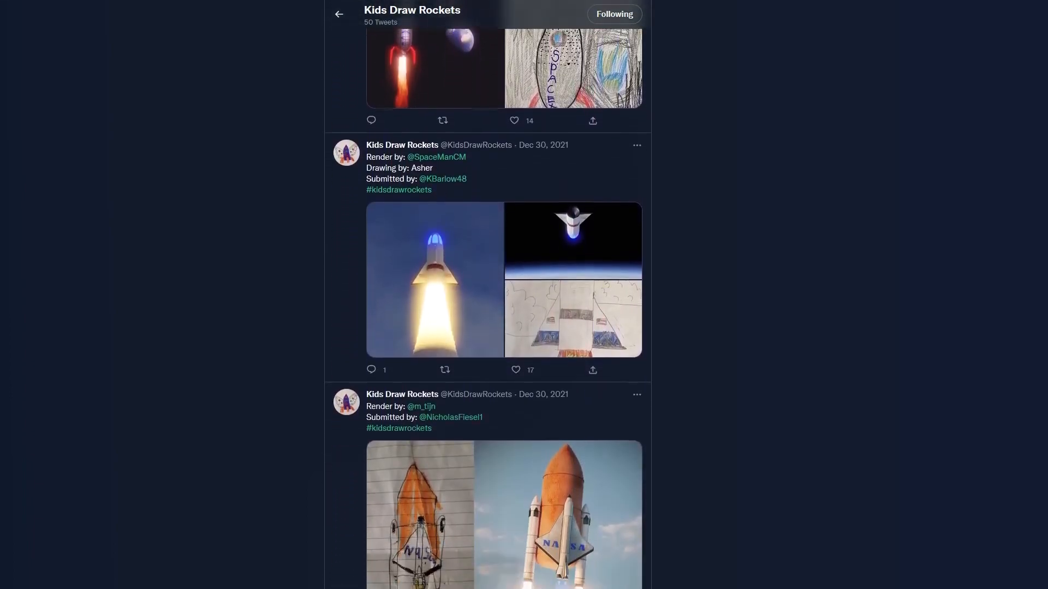
scroll(488, 295, "down", 8)
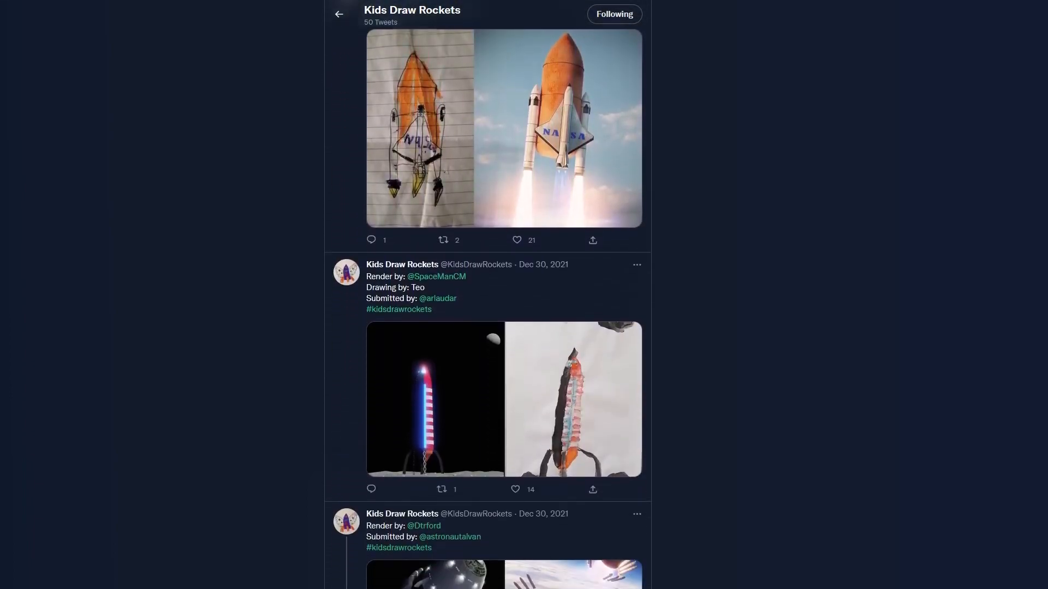
scroll(488, 295, "down", 8)
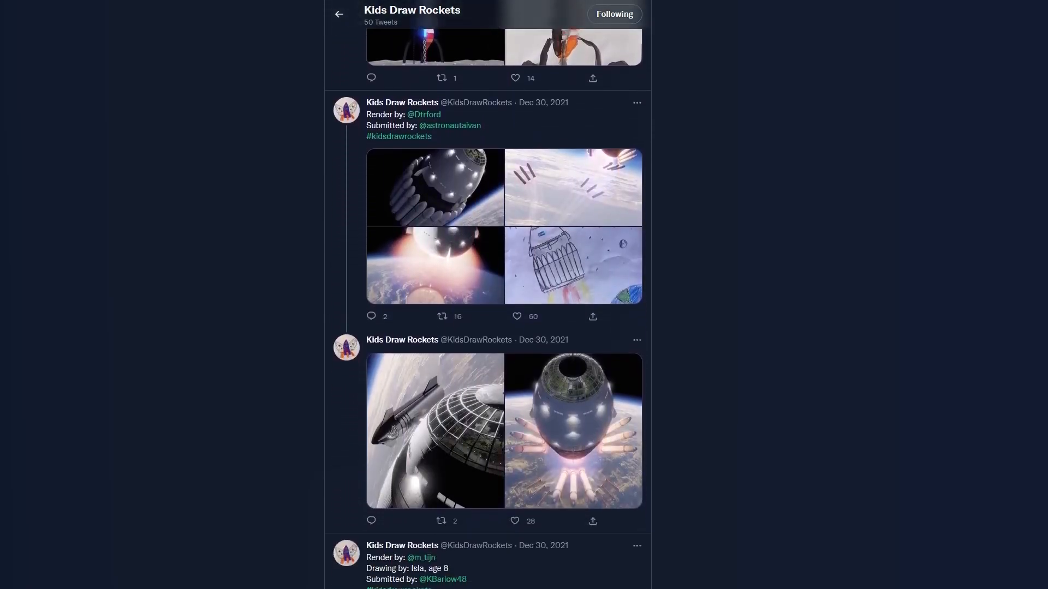